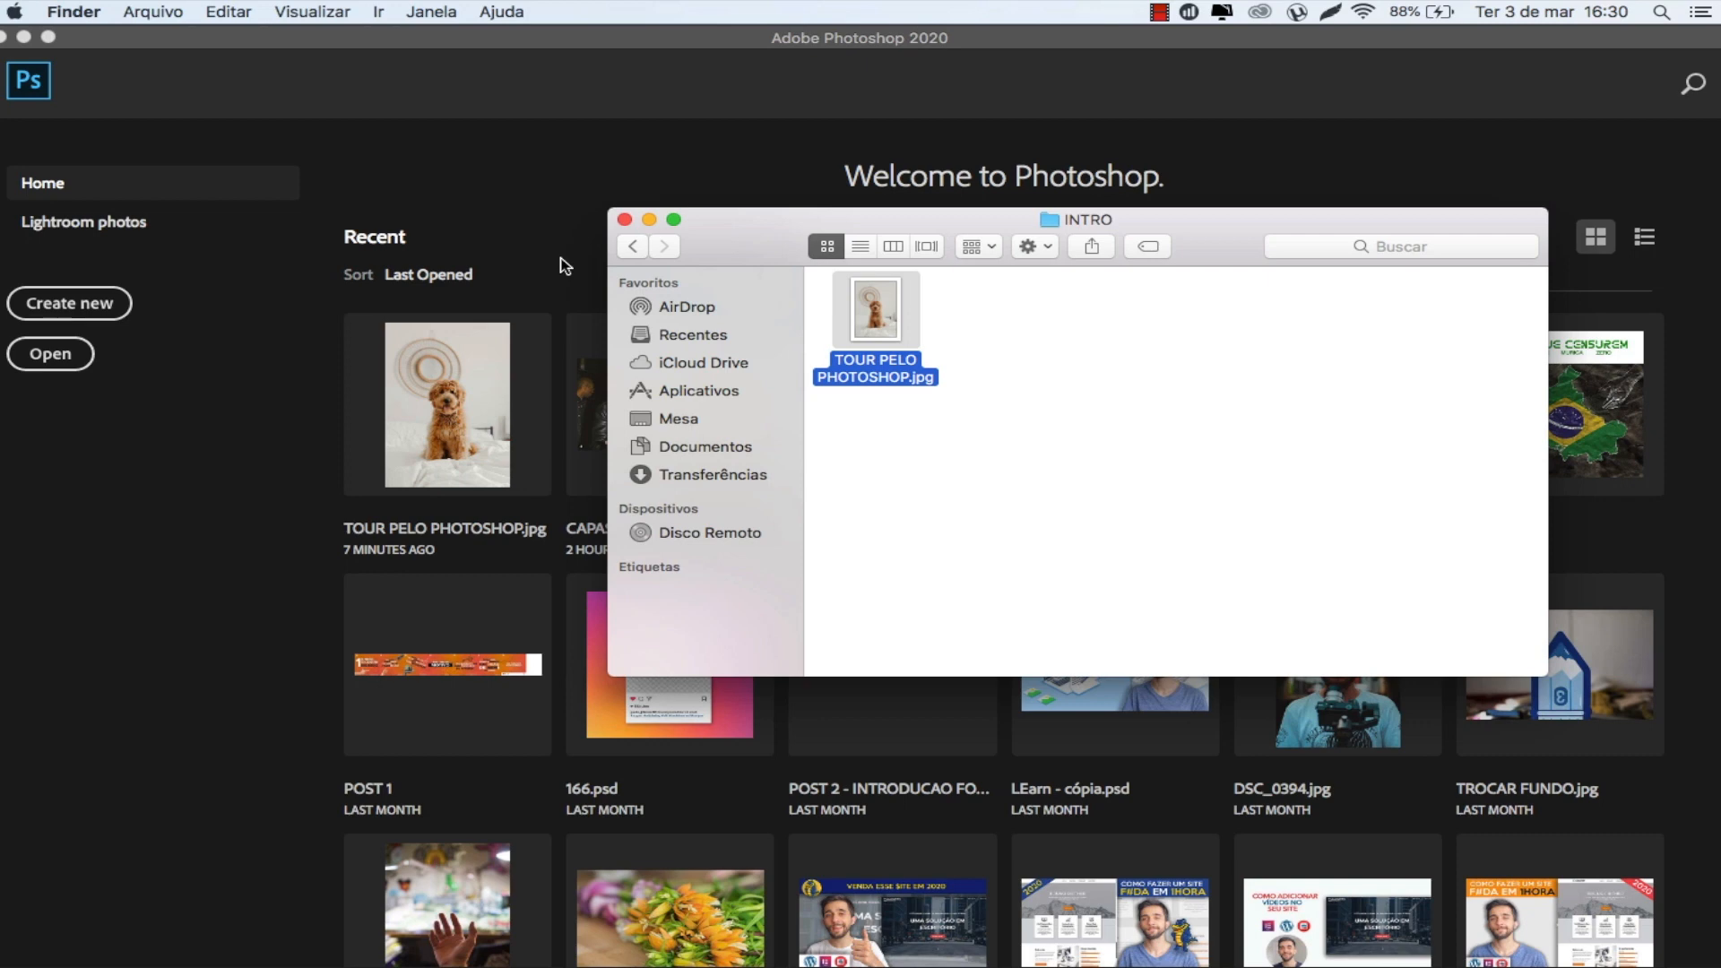
Open TOUR PELO PHOTOSHOP.jpg from the INTRO folder in Photoshop using its embedded profile, and activate the Move tool.
drag(883, 305, 493, 386)
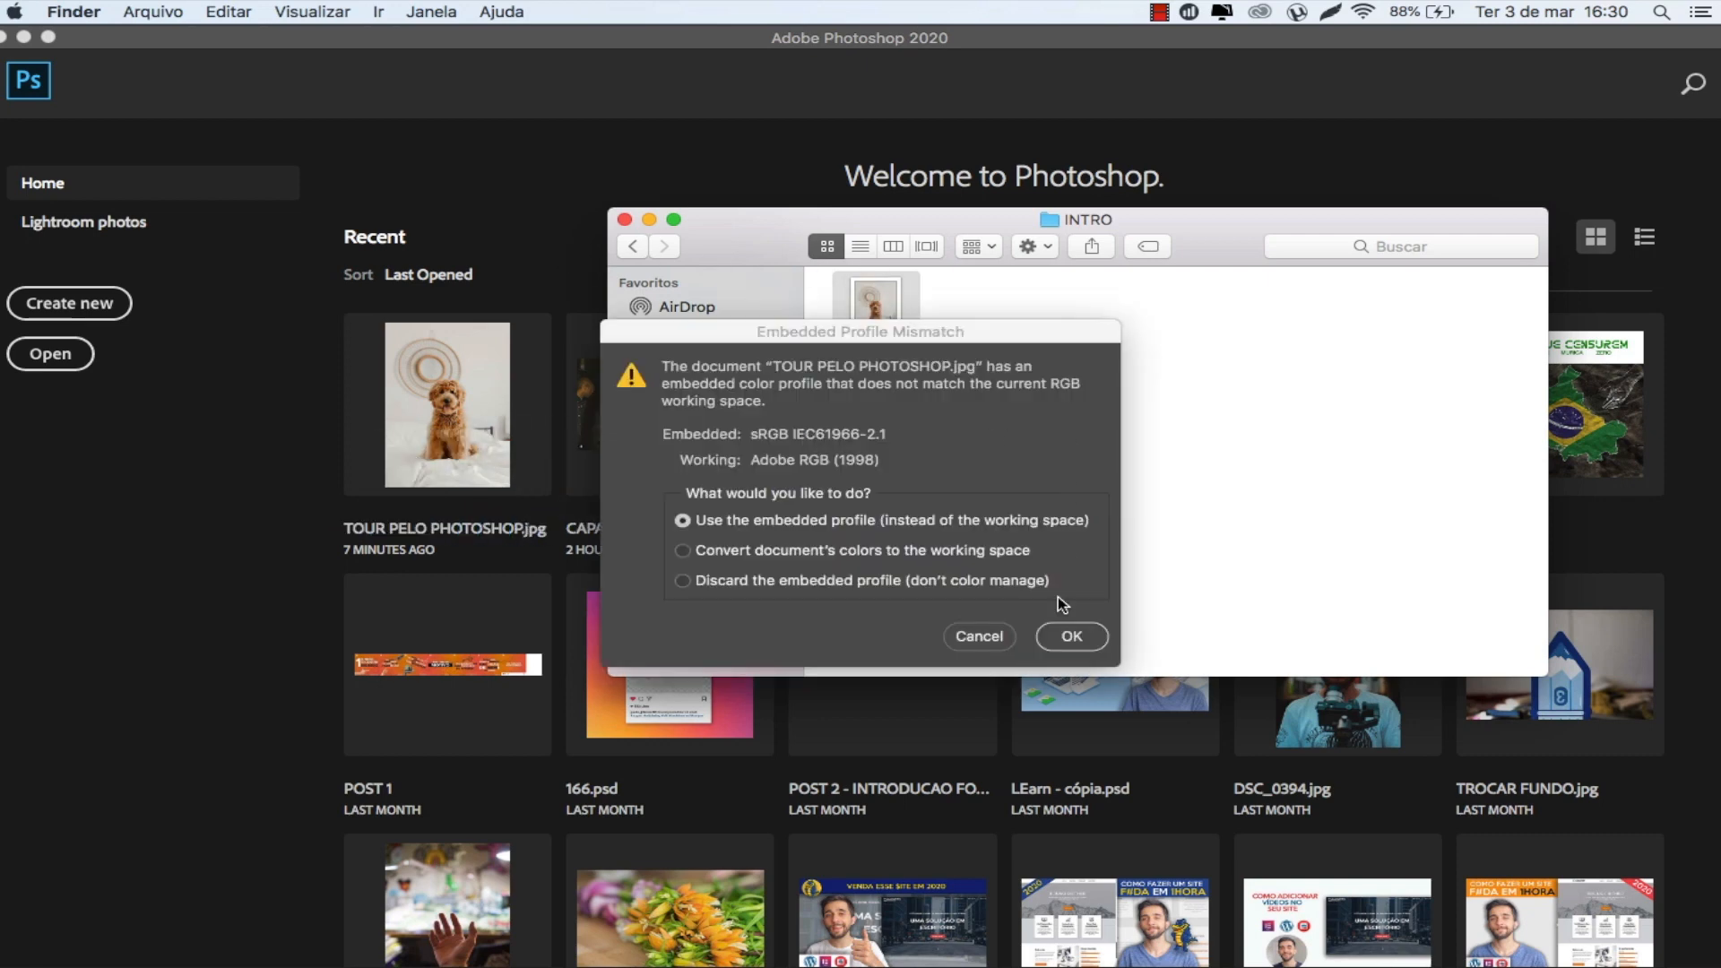
click(1072, 636)
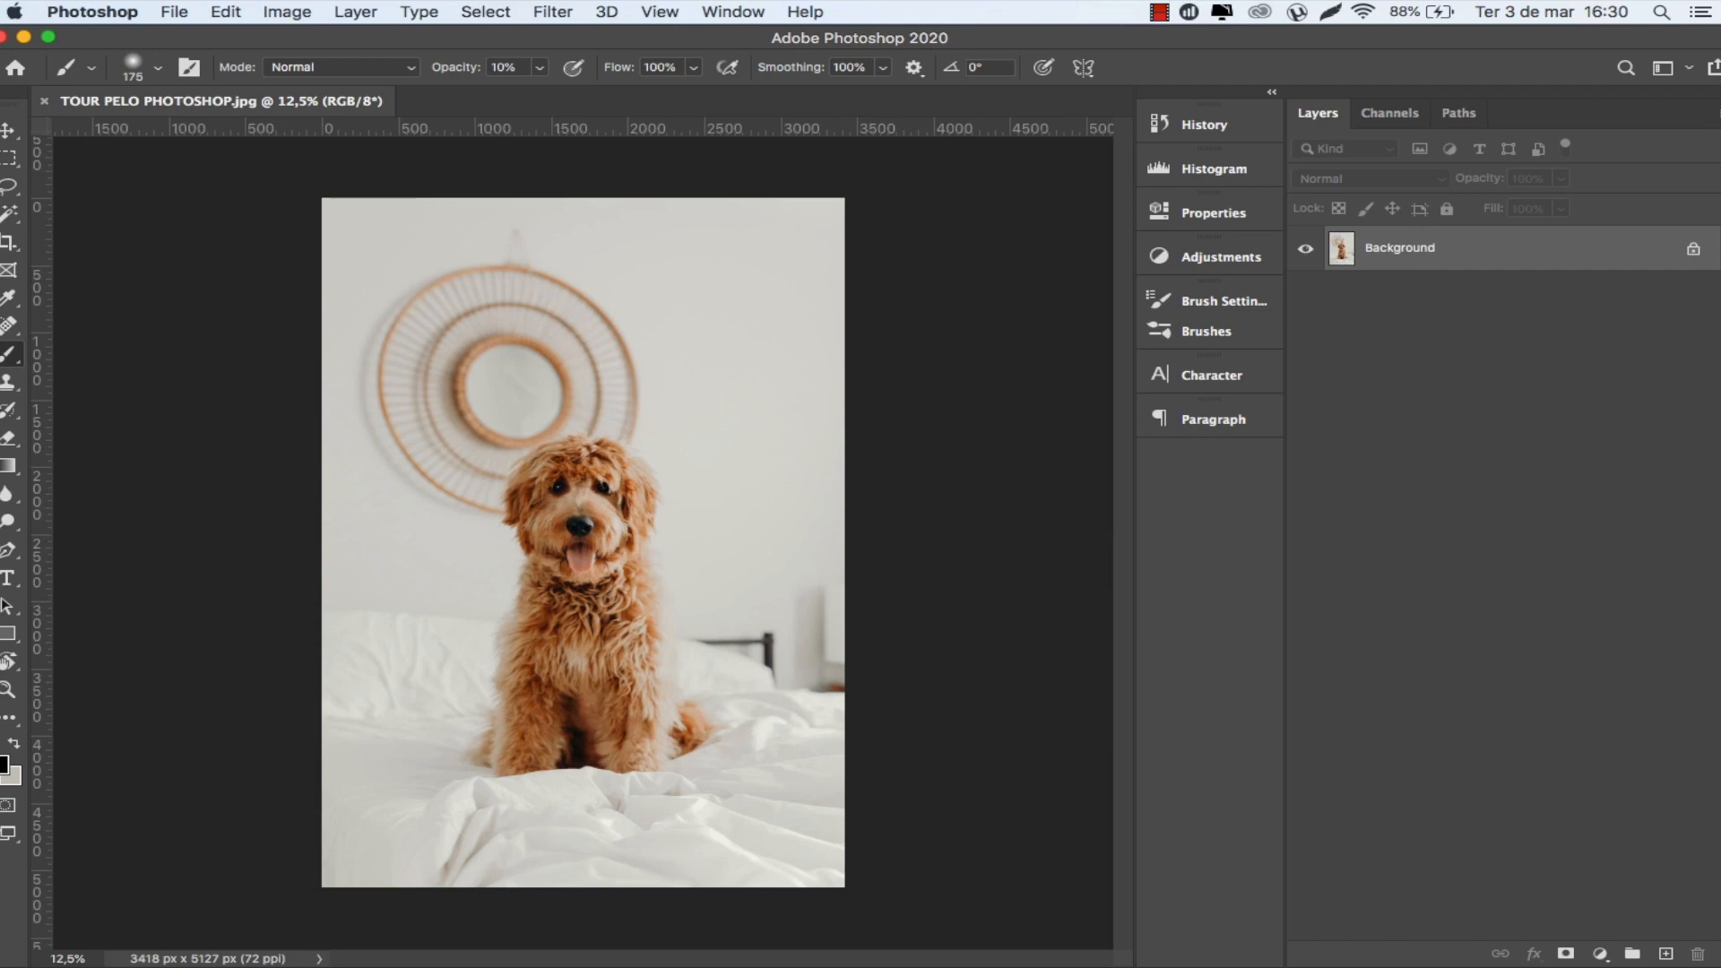
click(8, 131)
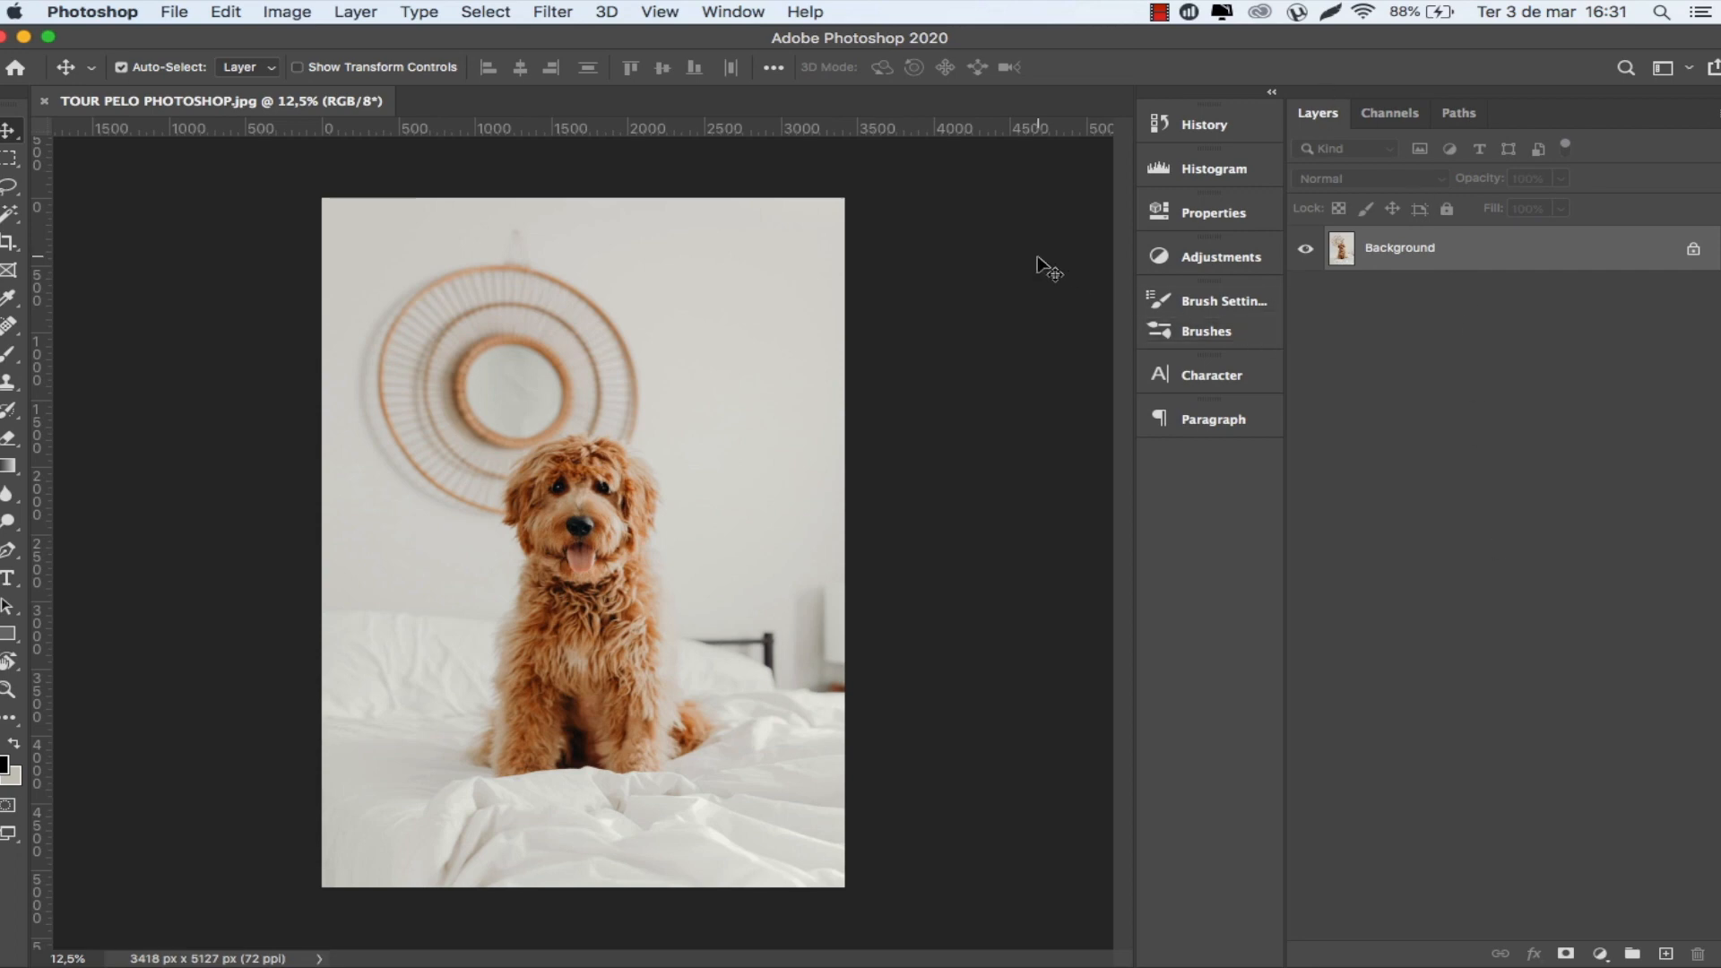
Switch the workspace to Essentials (Default) and back to CURSO PS.
click(729, 10)
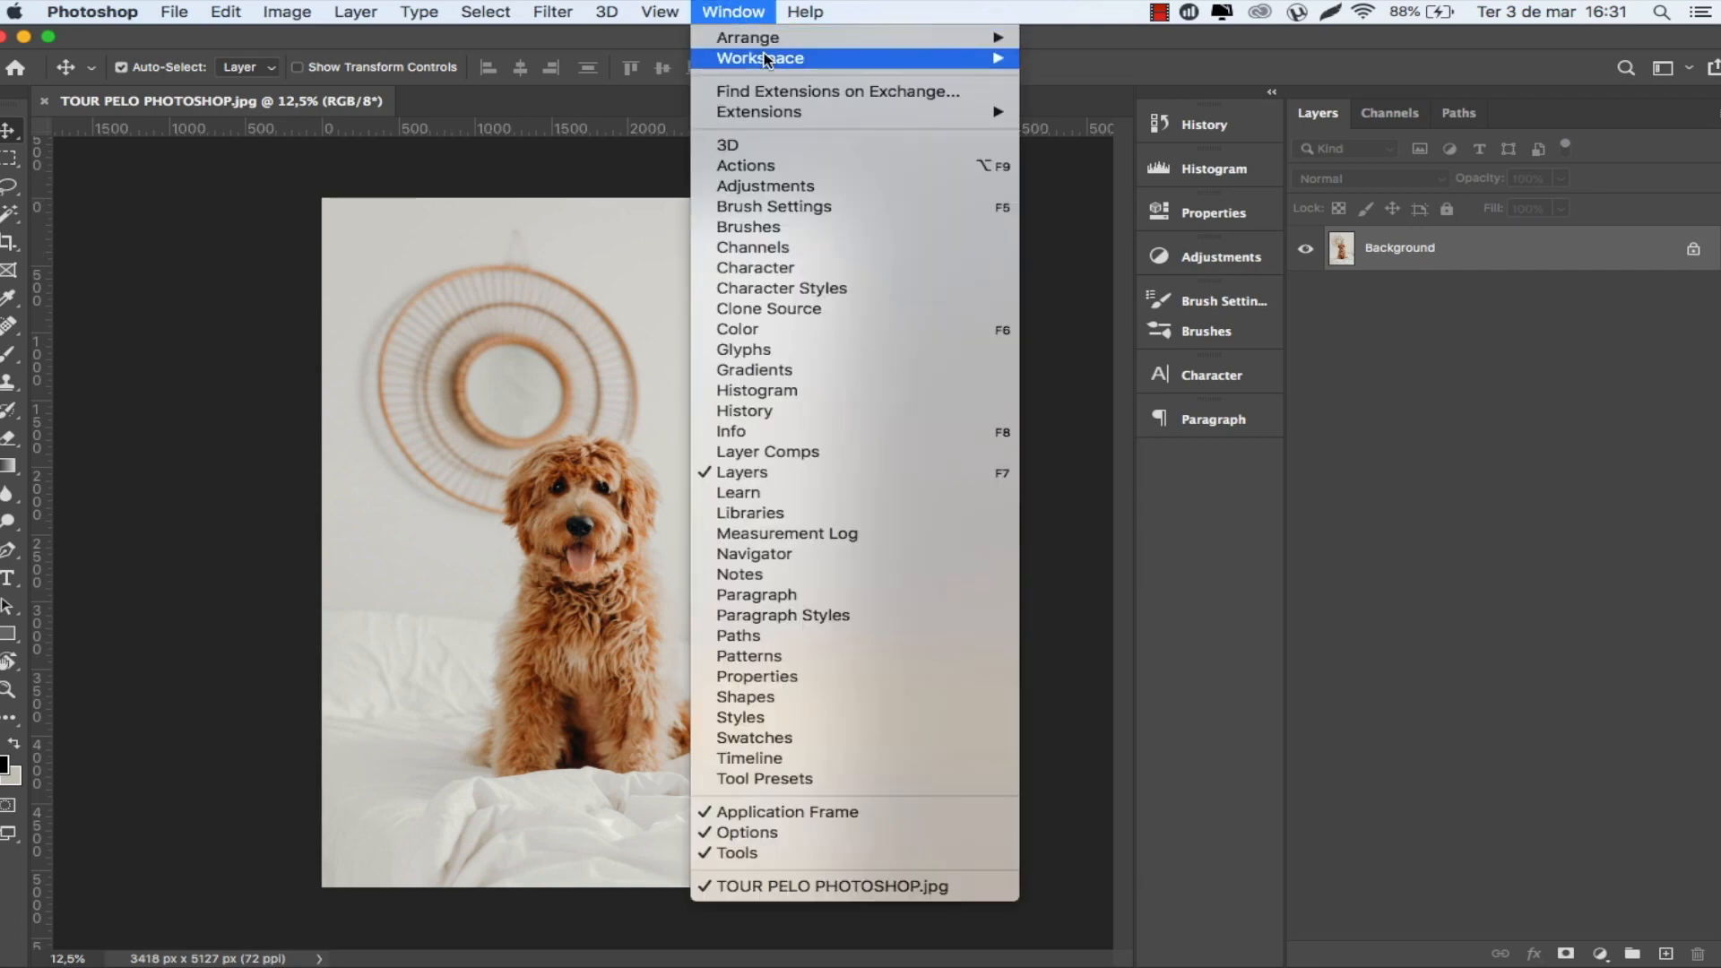
mouse_move(827, 61)
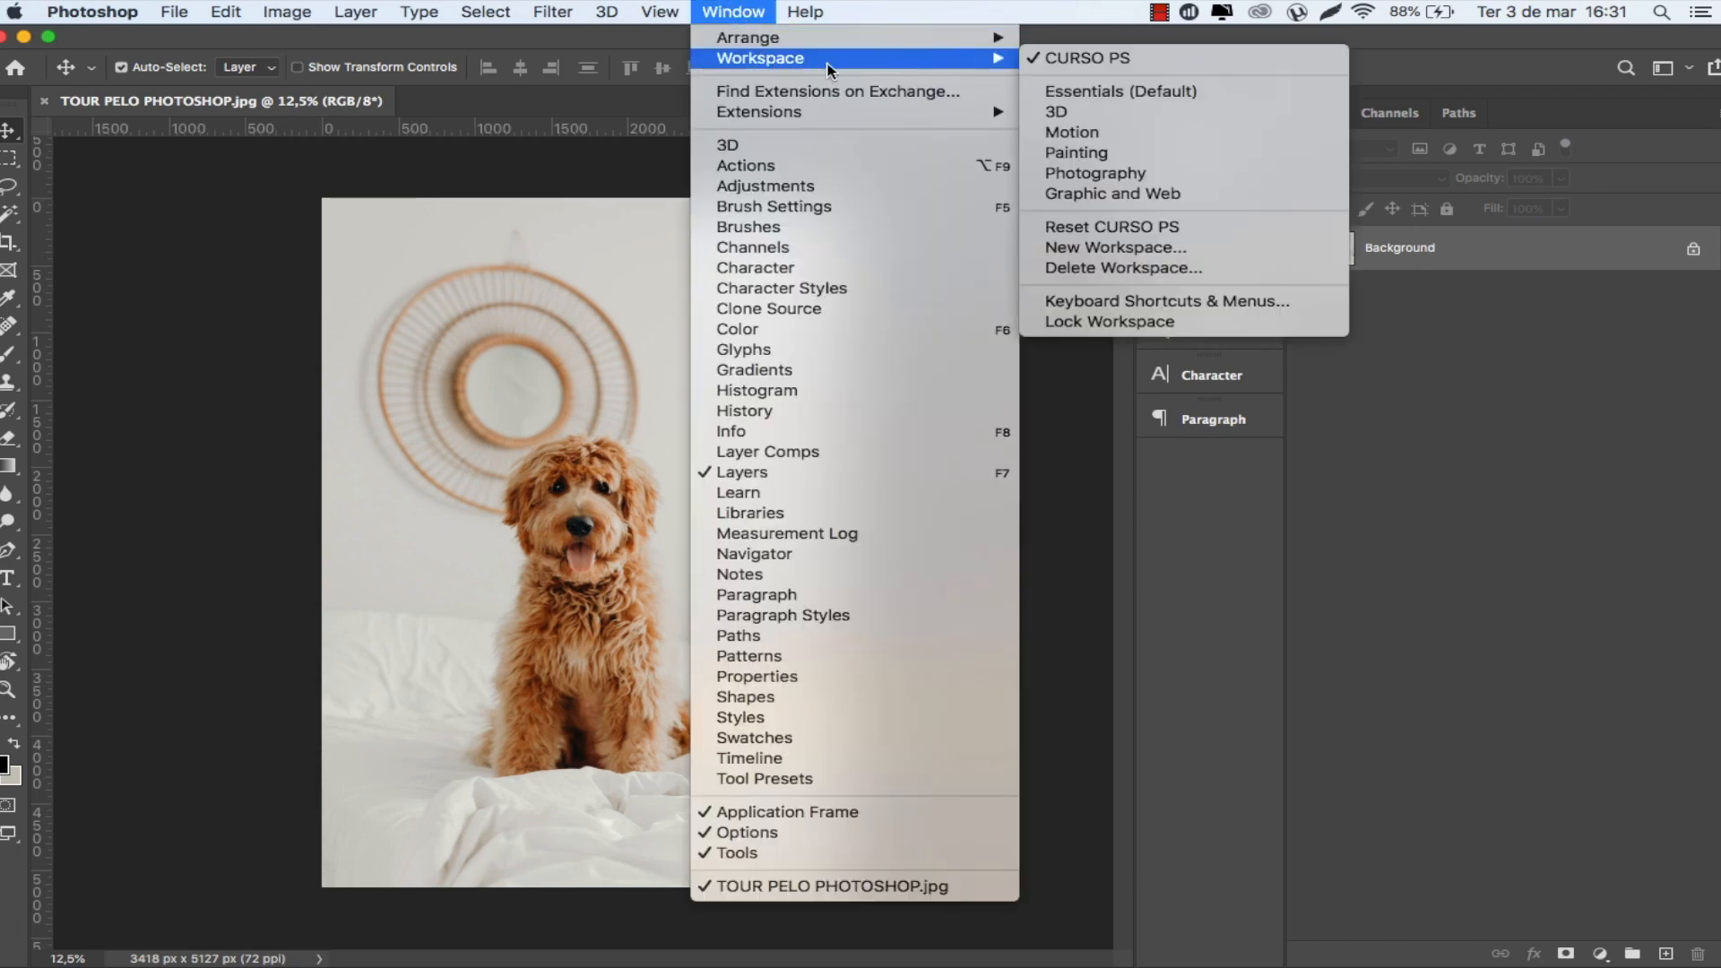
click(1118, 89)
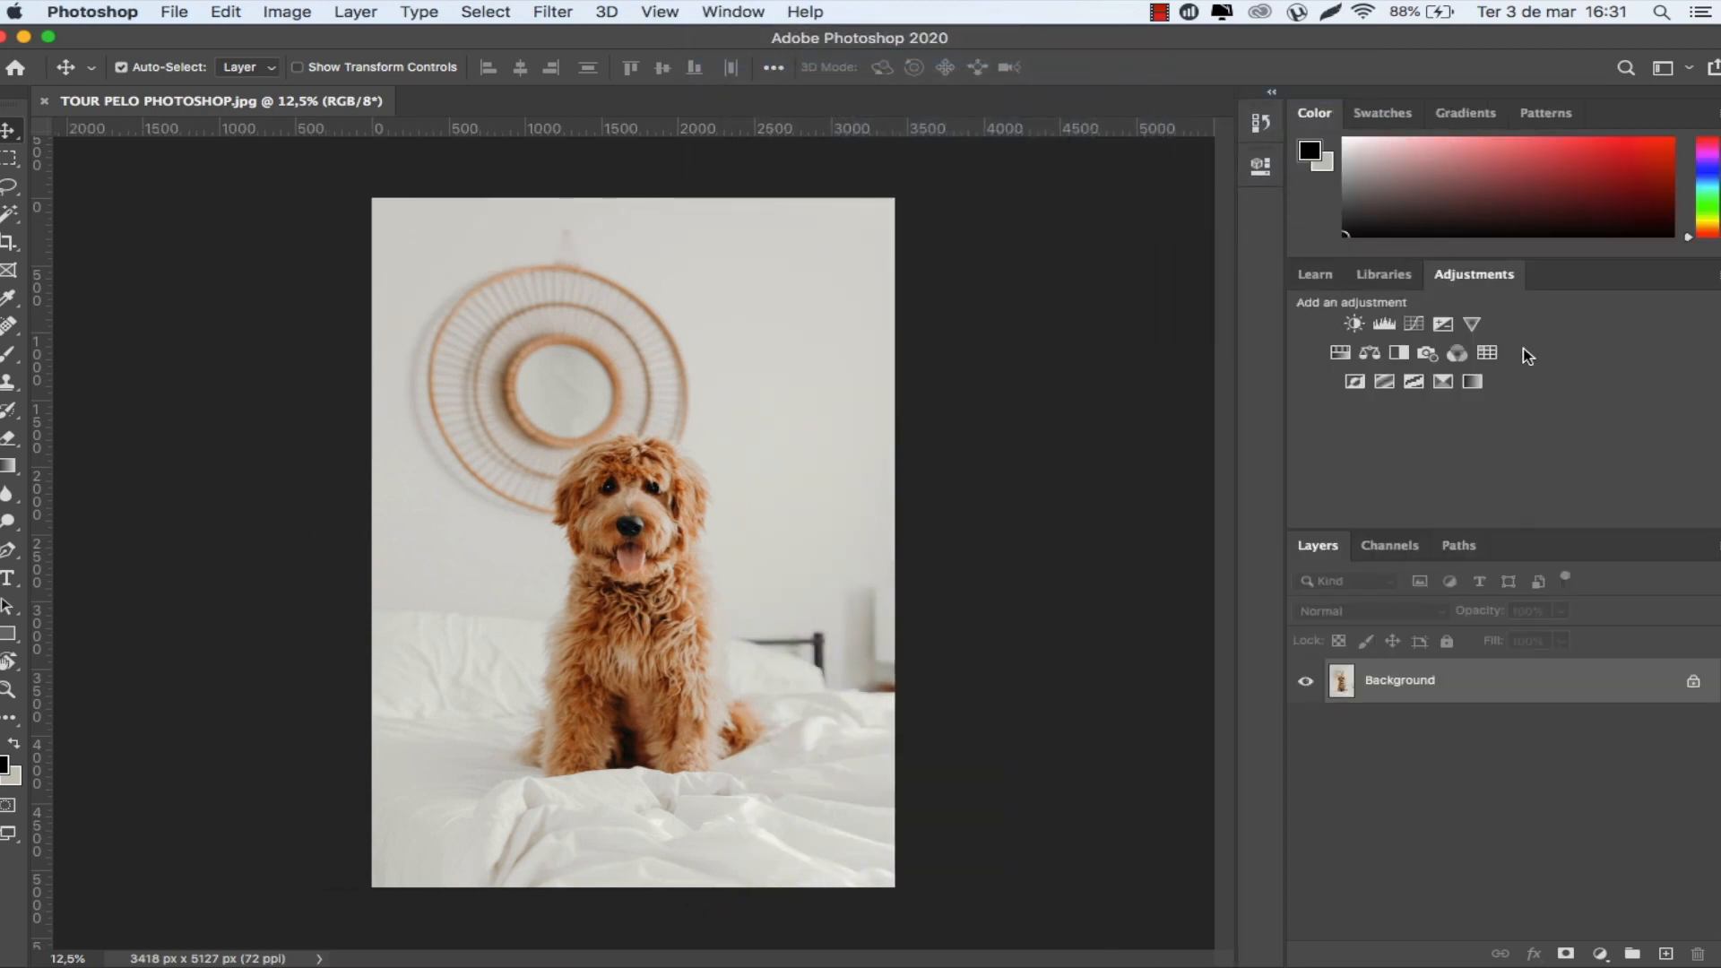
click(753, 11)
mouse_move(990, 58)
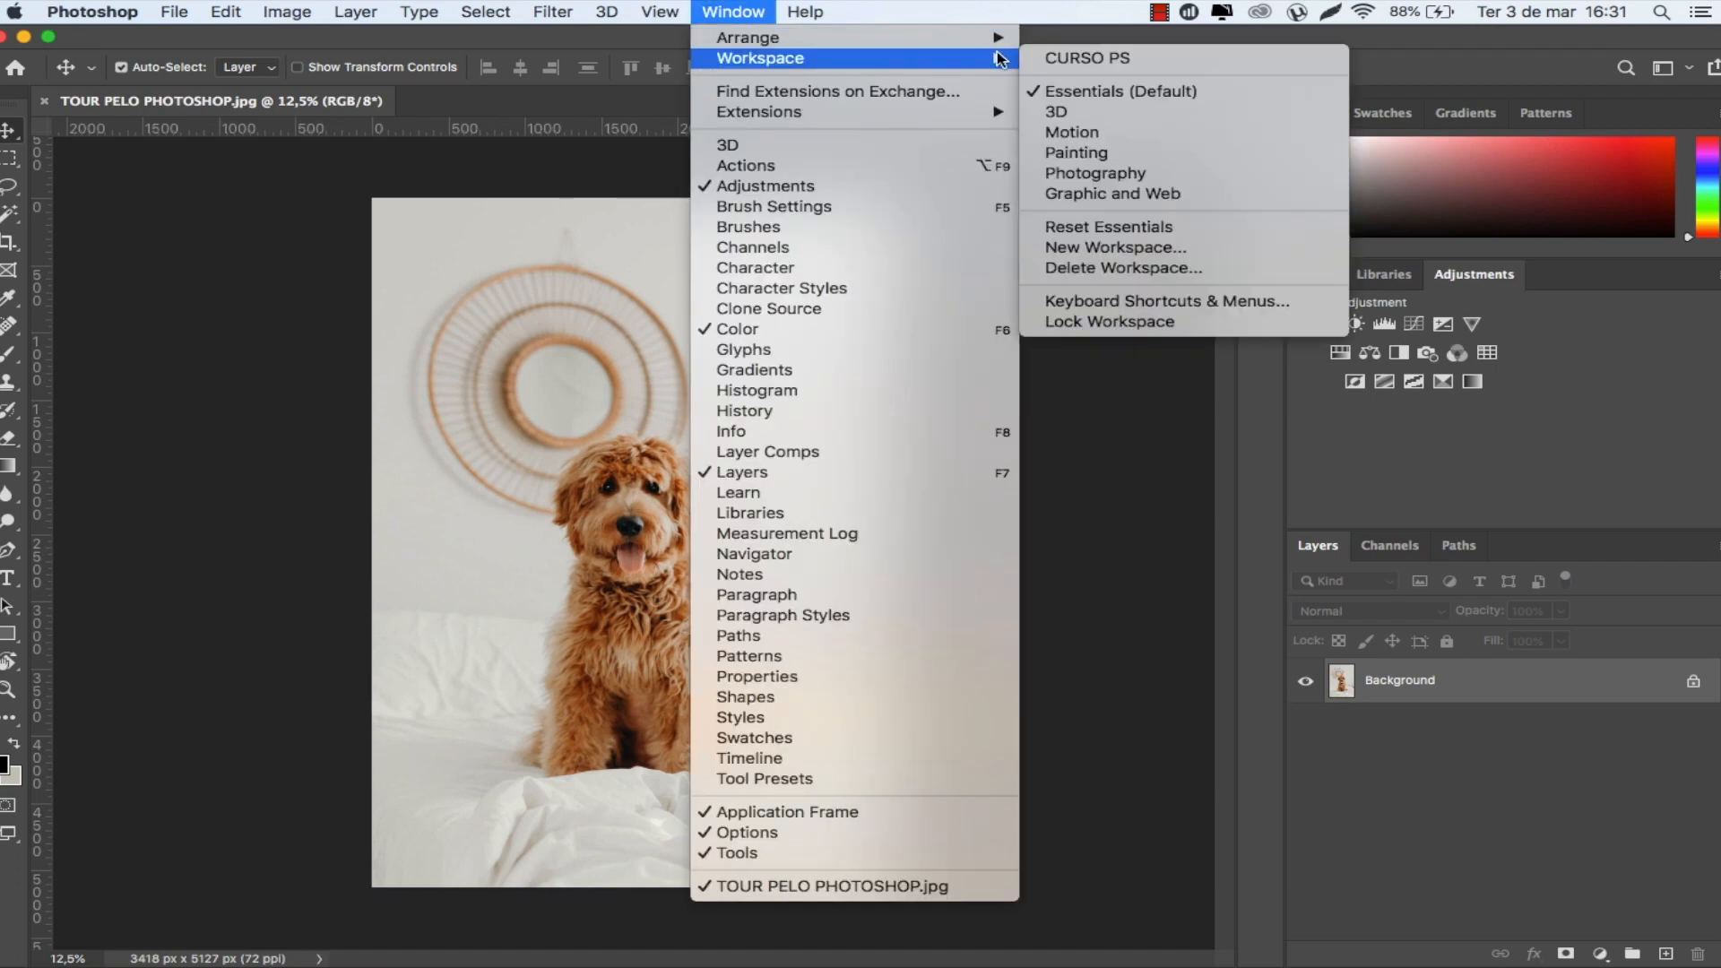
click(1053, 60)
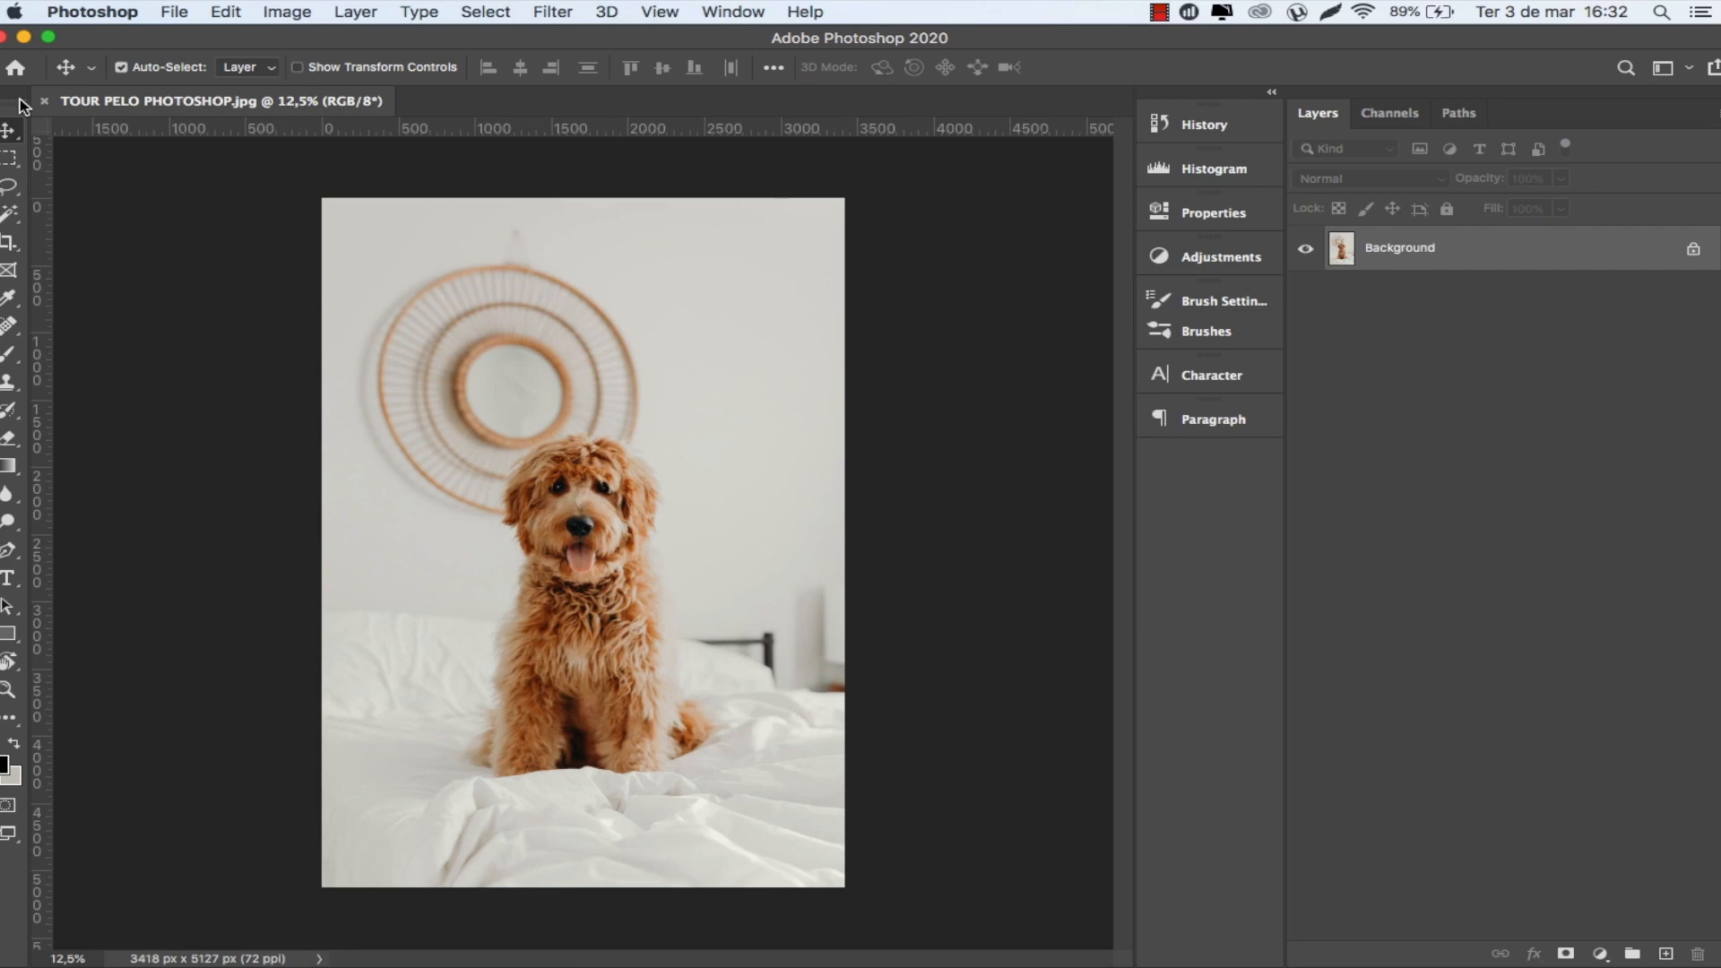
Convert the locked Background to a normal layer, try moving it with the Move tool, and undo these changes.
drag(463, 398, 894, 380)
click(1033, 385)
drag(599, 519, 433, 689)
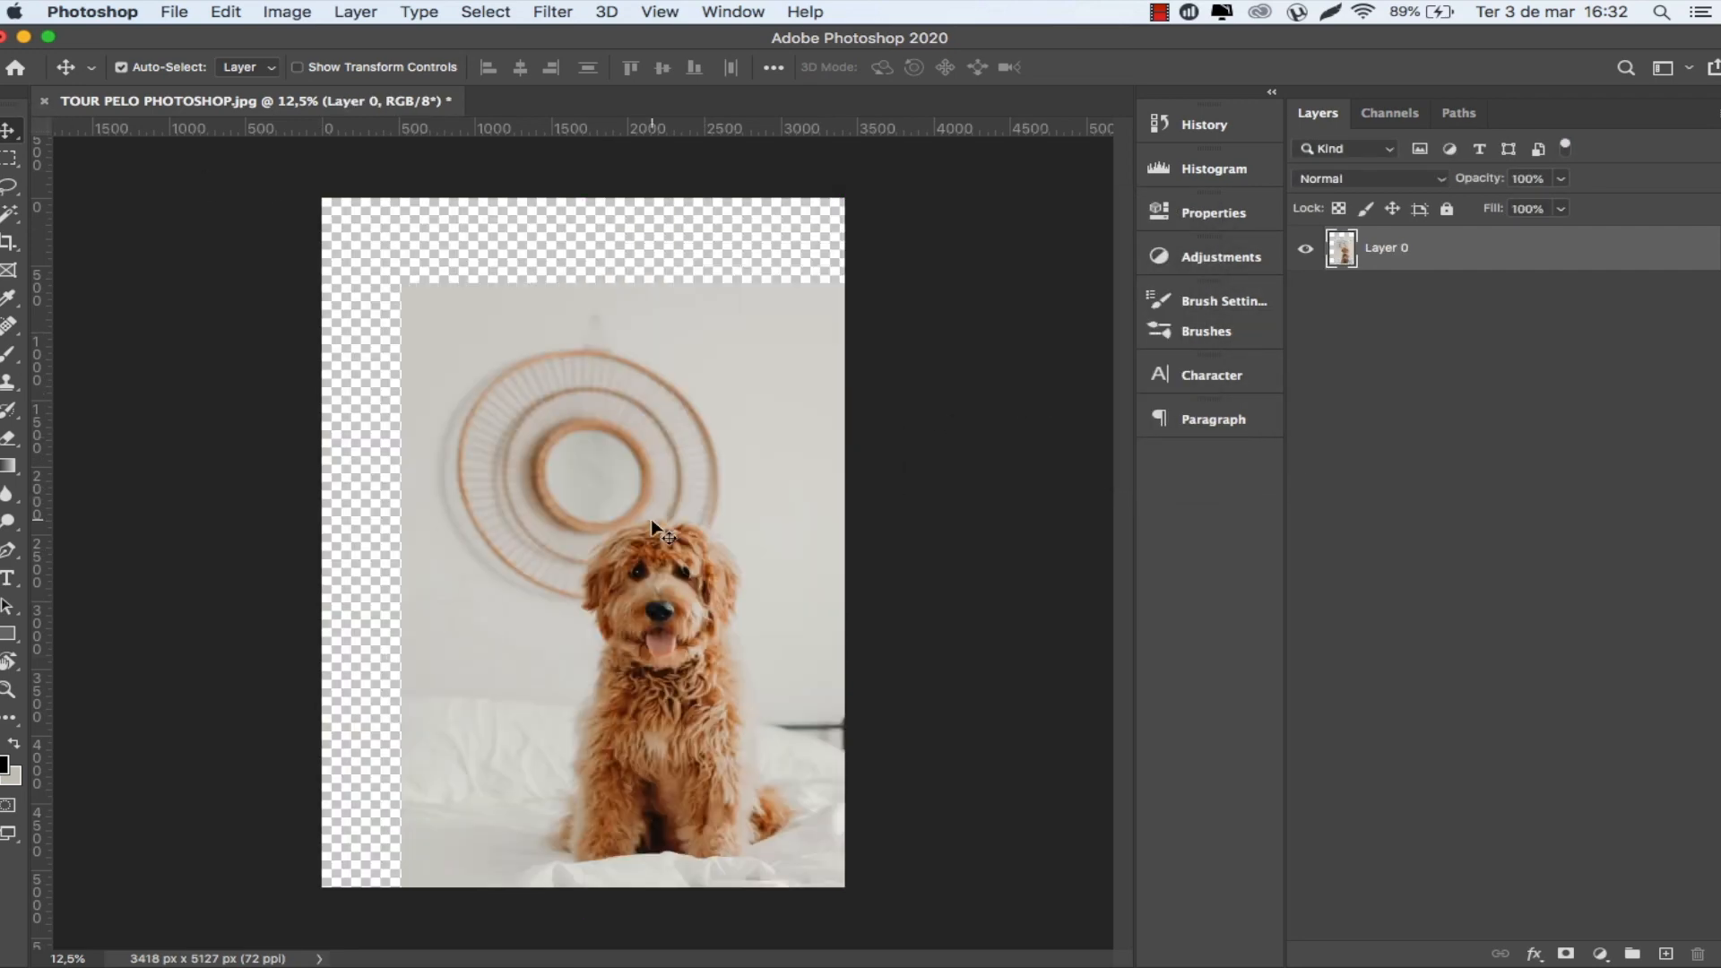
key(super+z)
key(super+z)
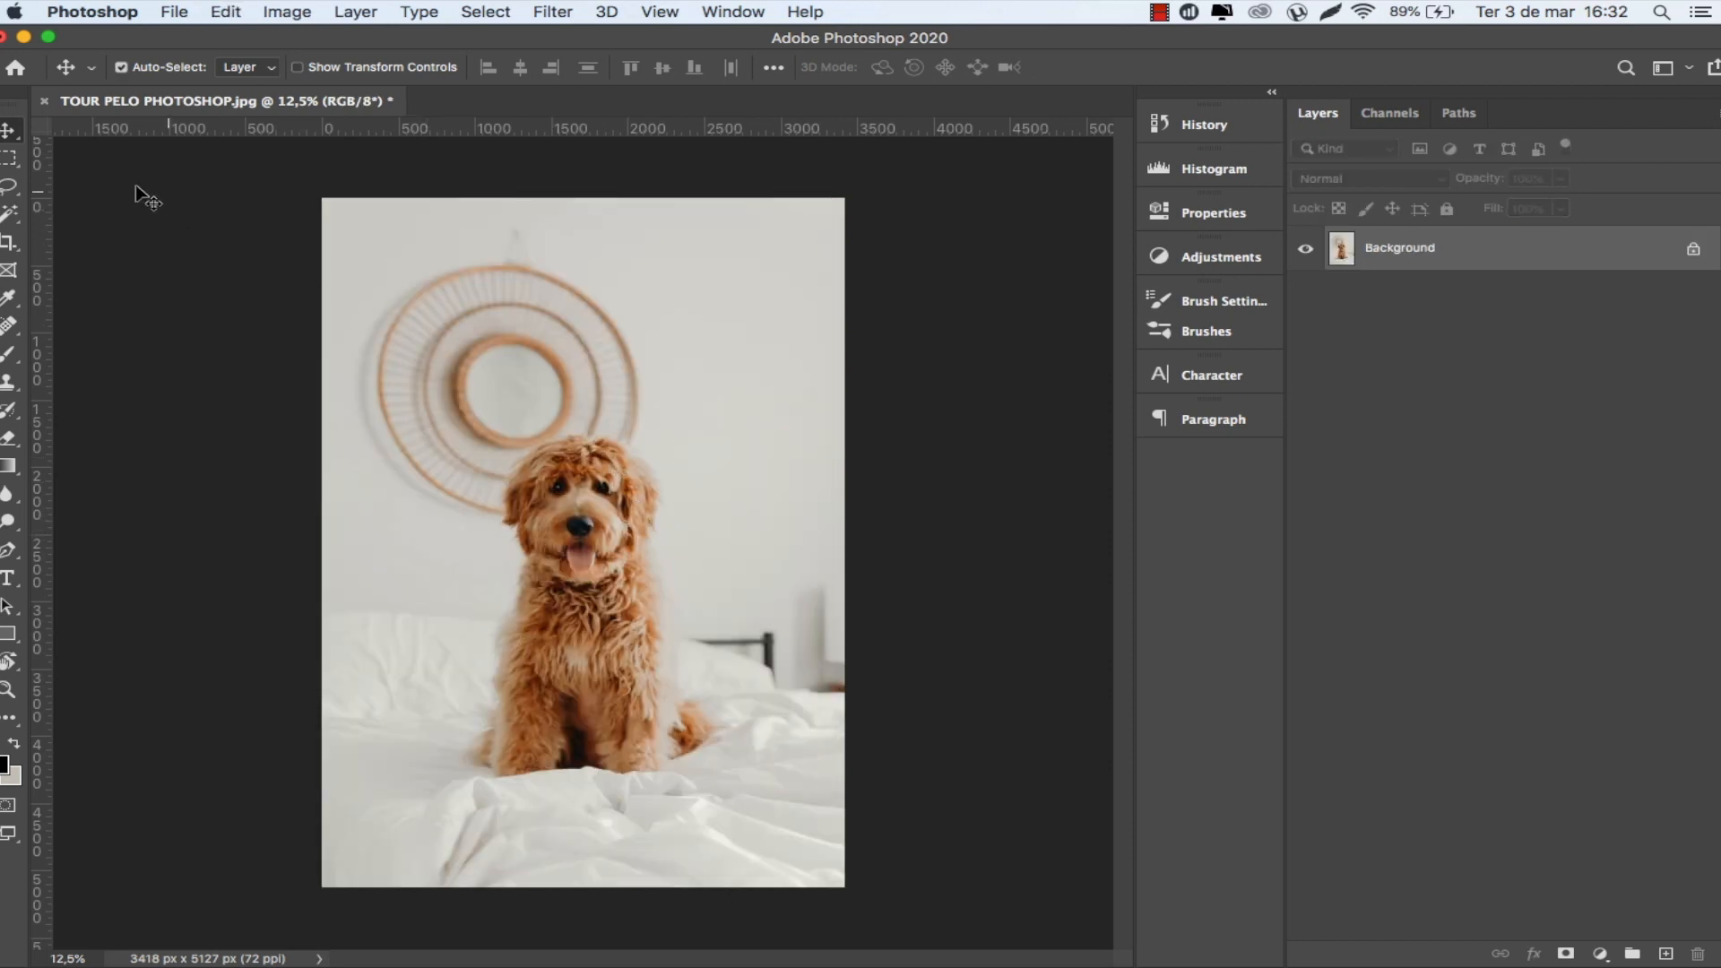
Examine the tool variants grouped with the Rectangular Marquee, Lasso and Magic Wand tools.
click(11, 160)
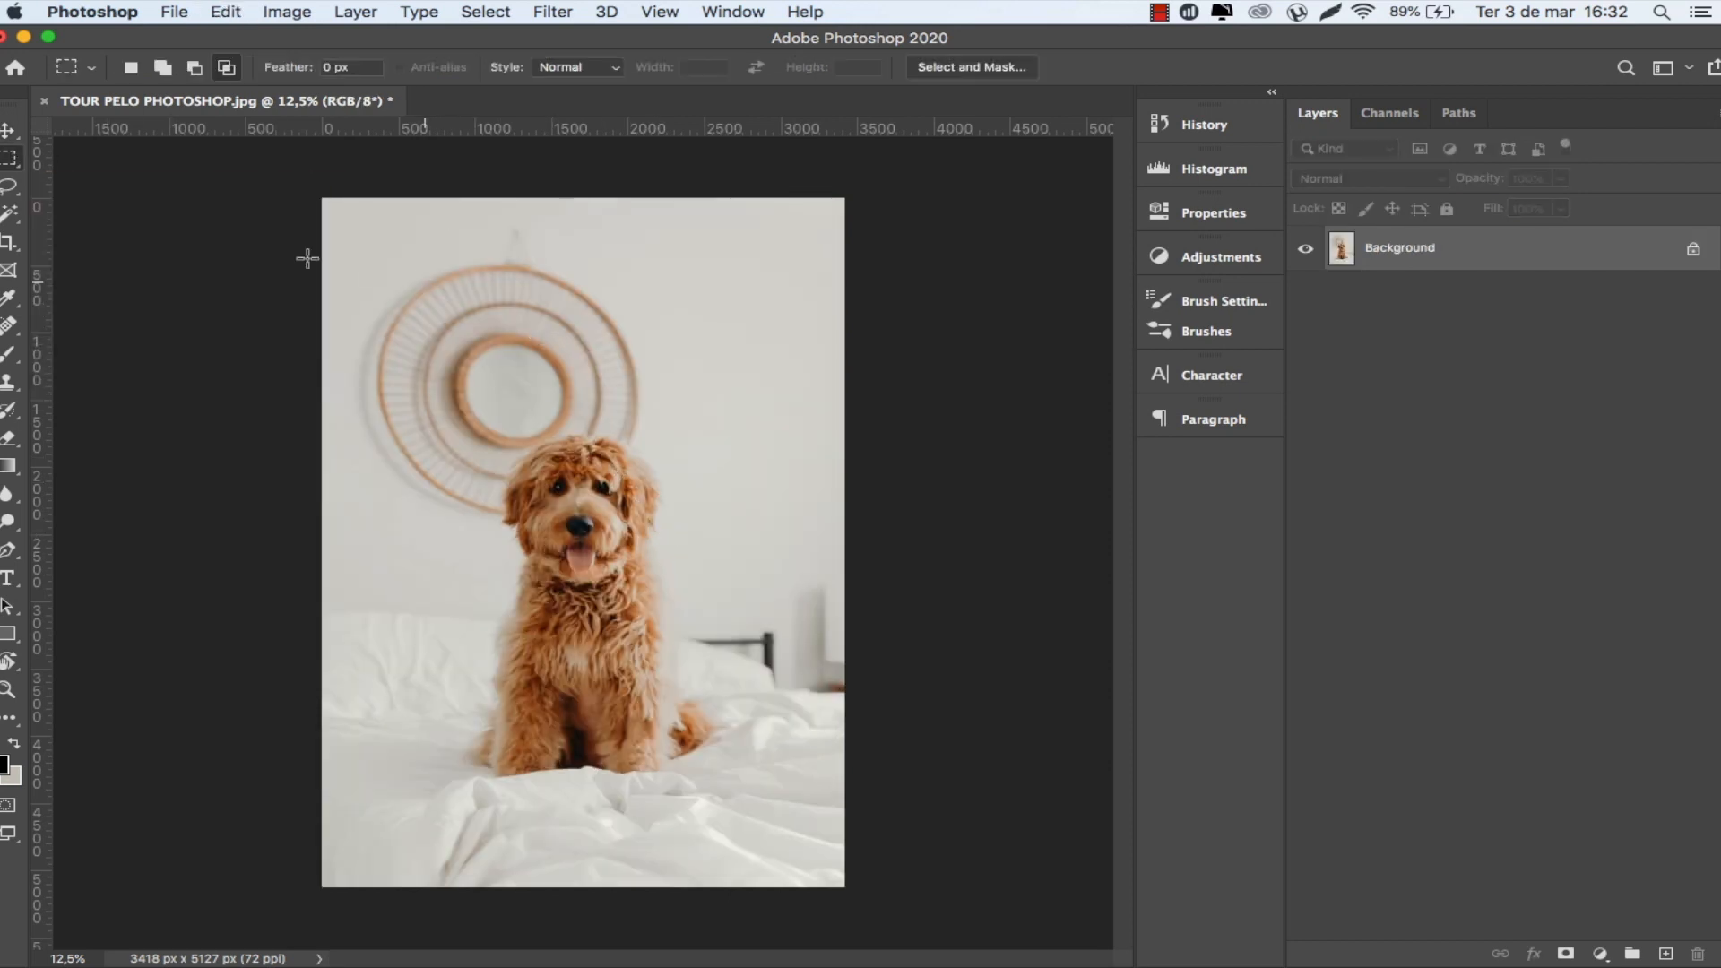
right_click(9, 170)
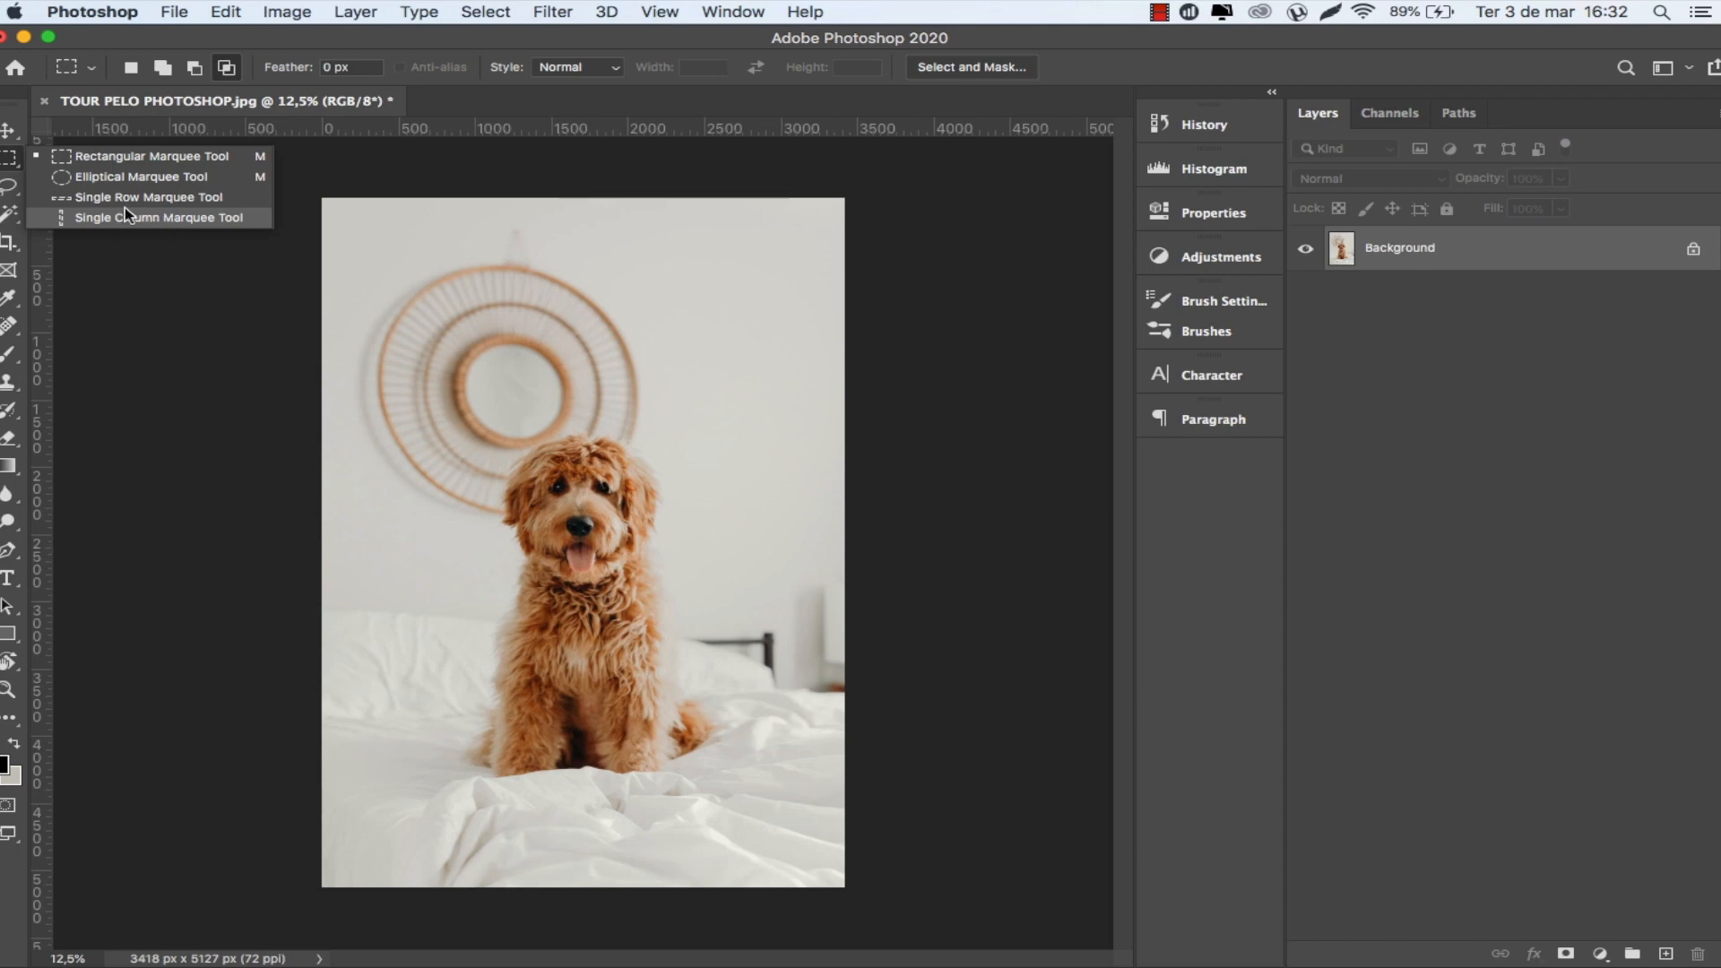
click(8, 161)
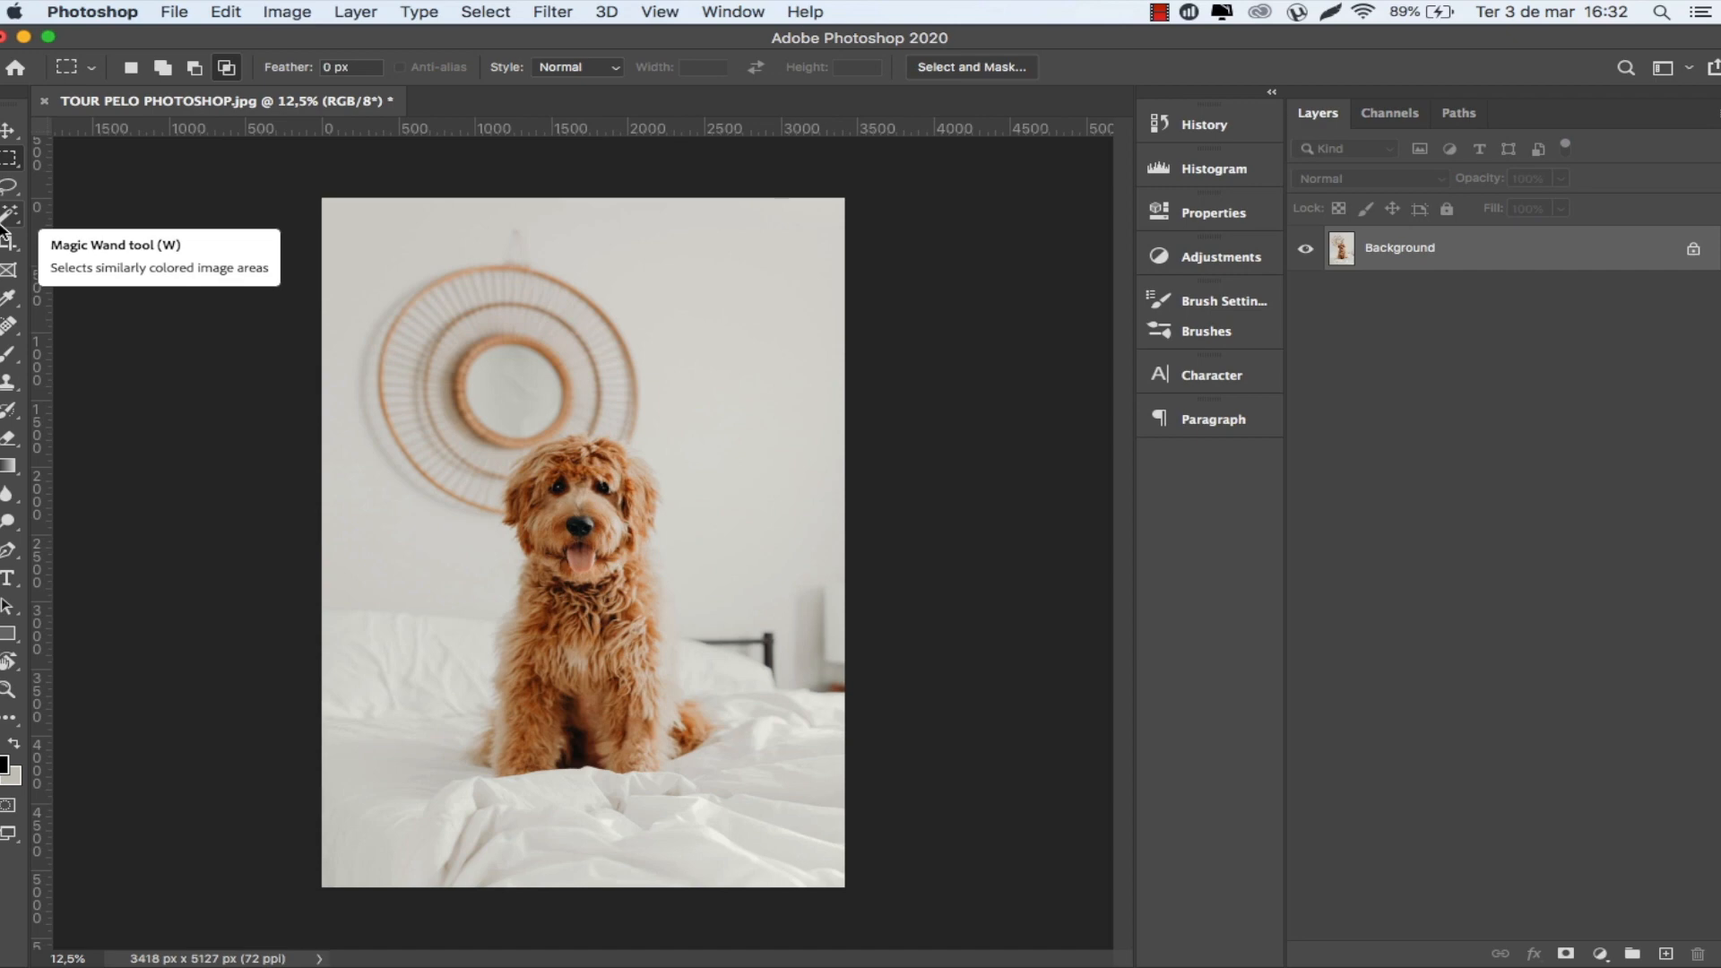
drag(9, 190, 103, 220)
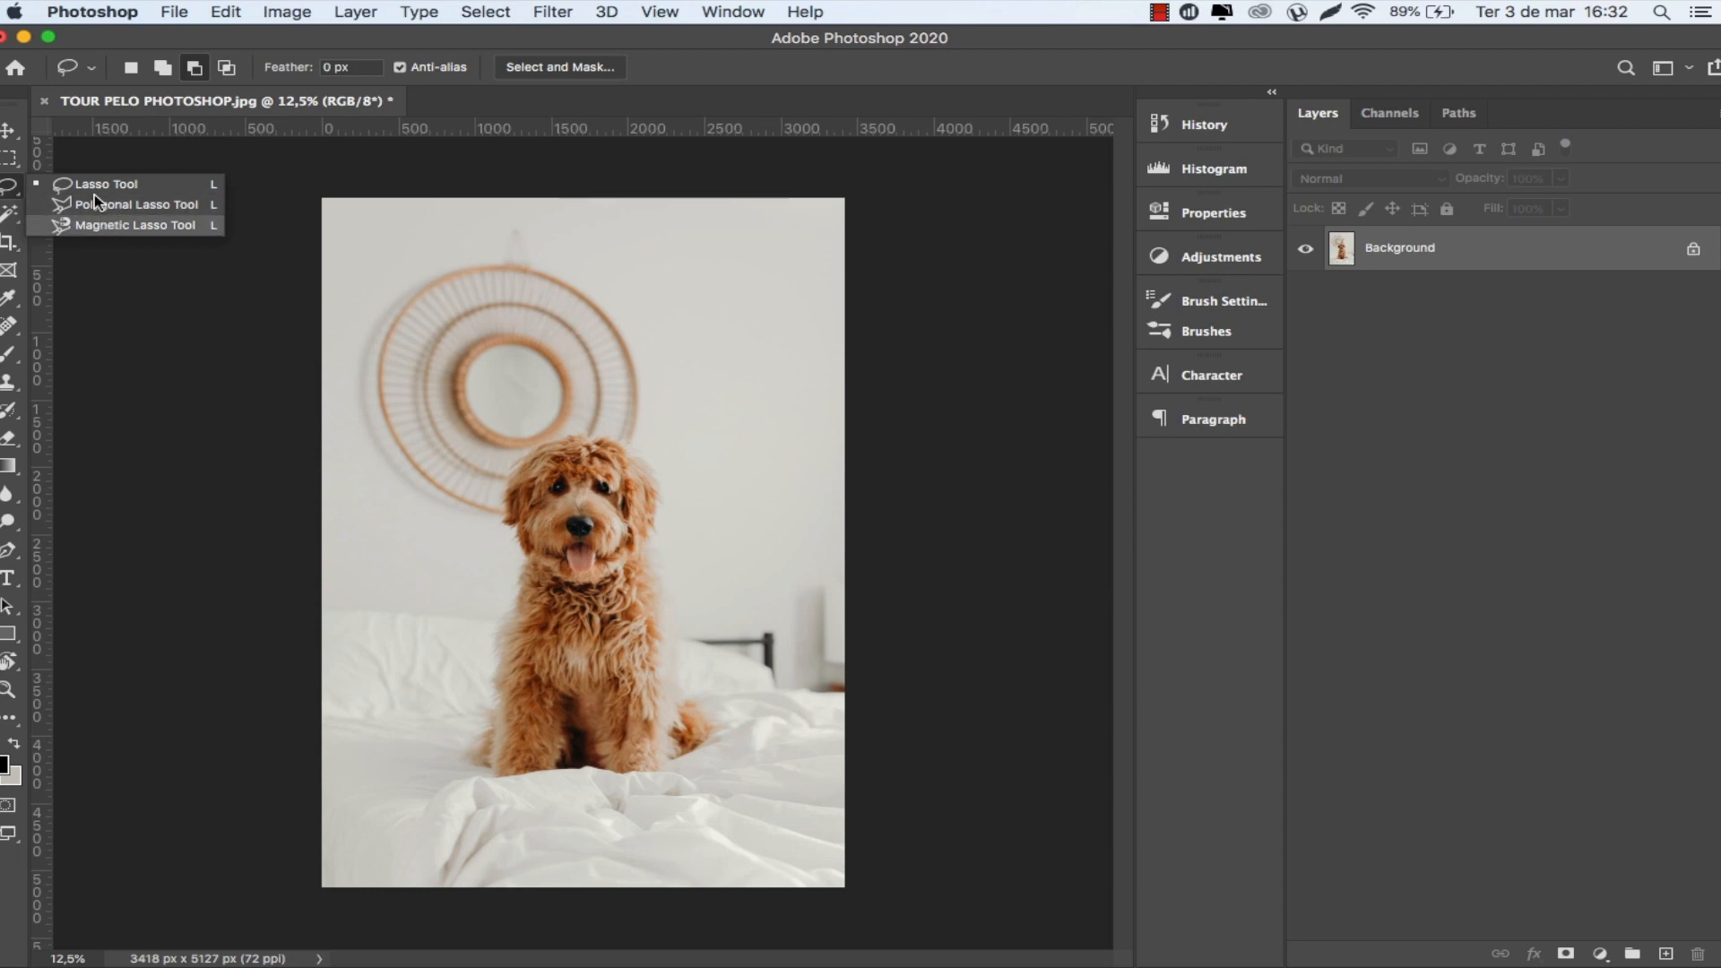
click(13, 218)
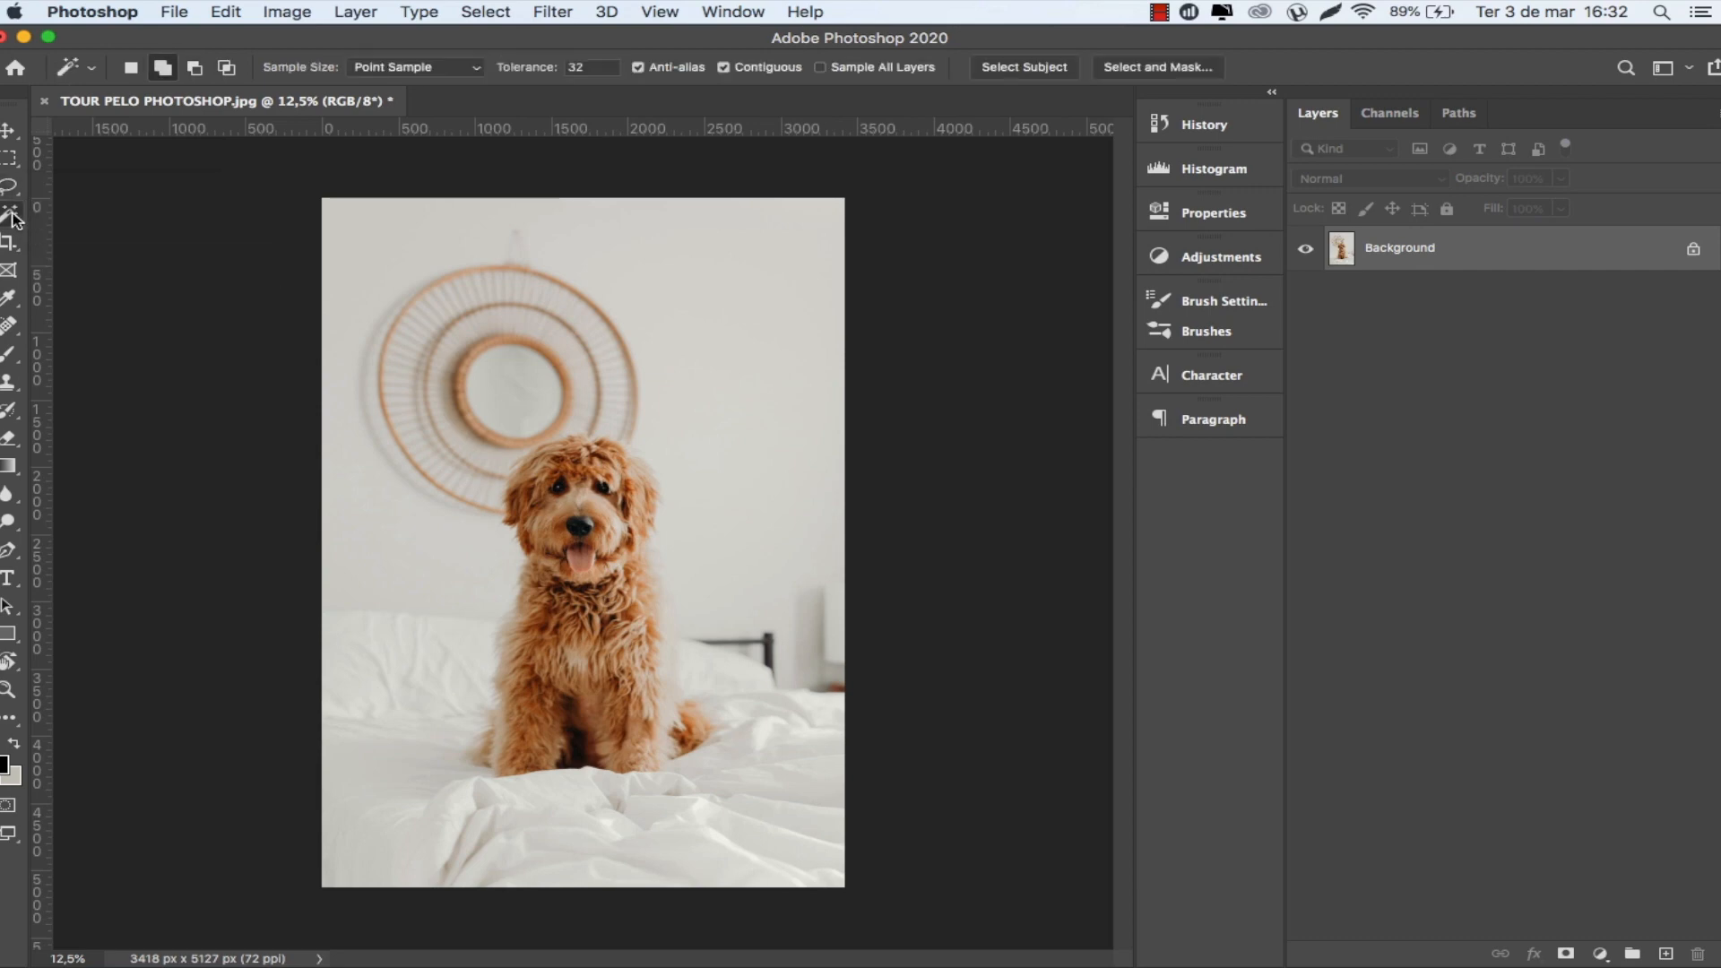
click(13, 219)
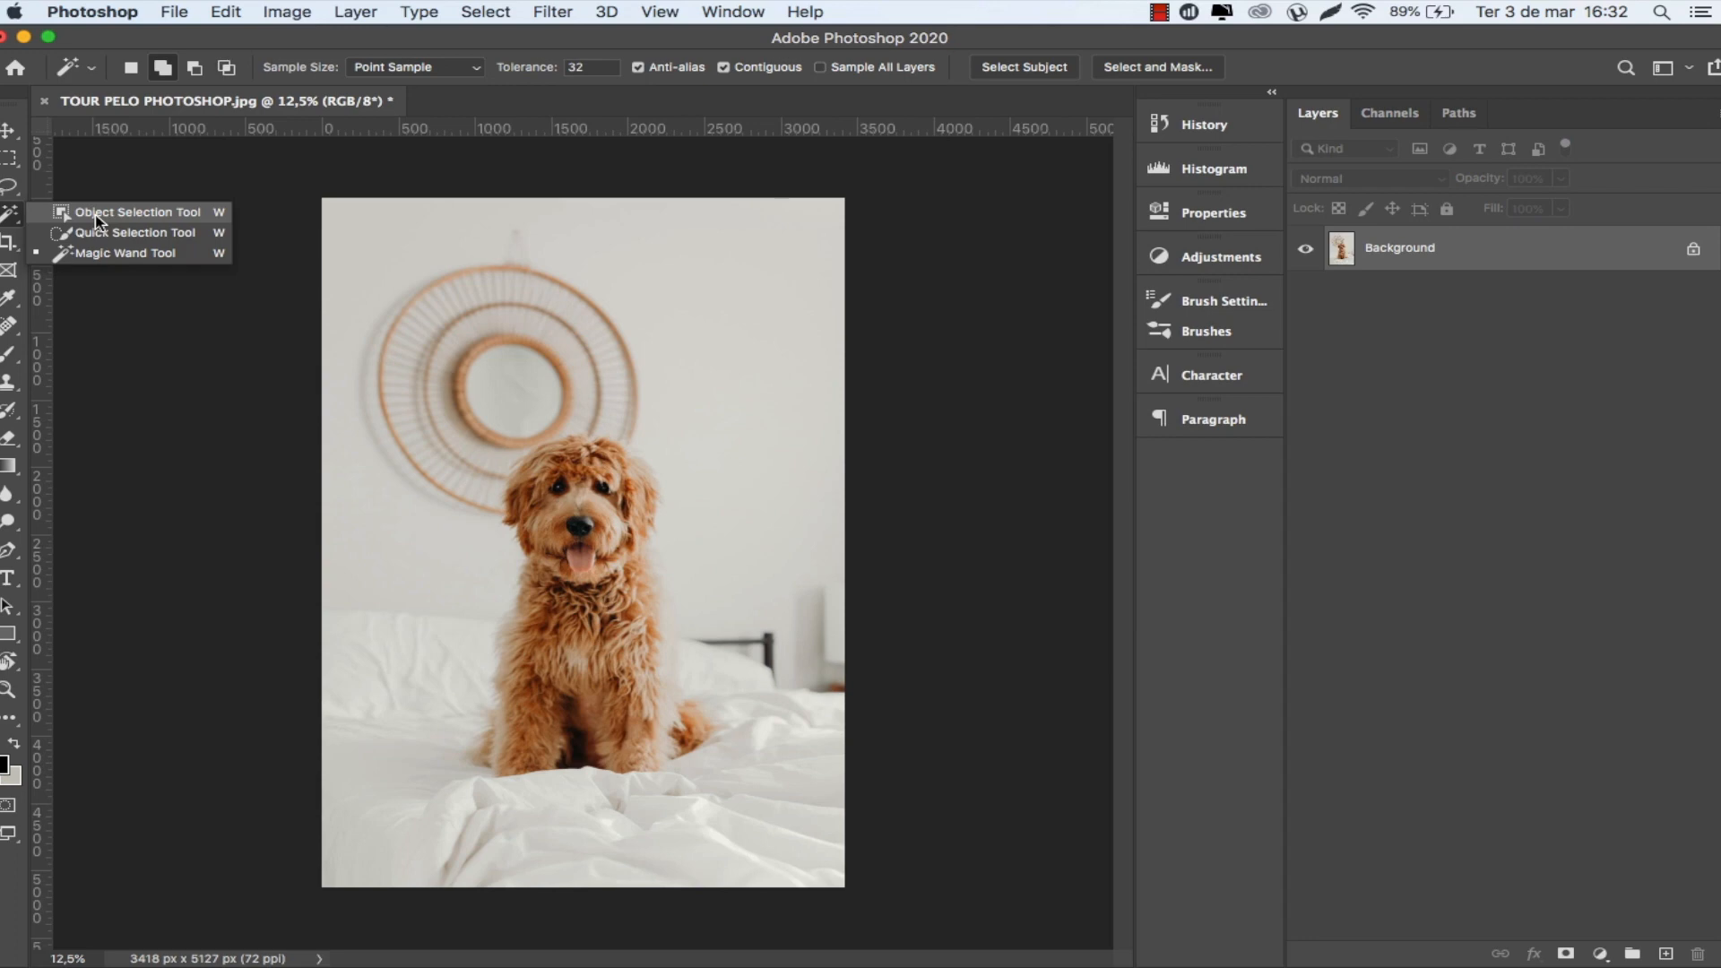
click(8, 212)
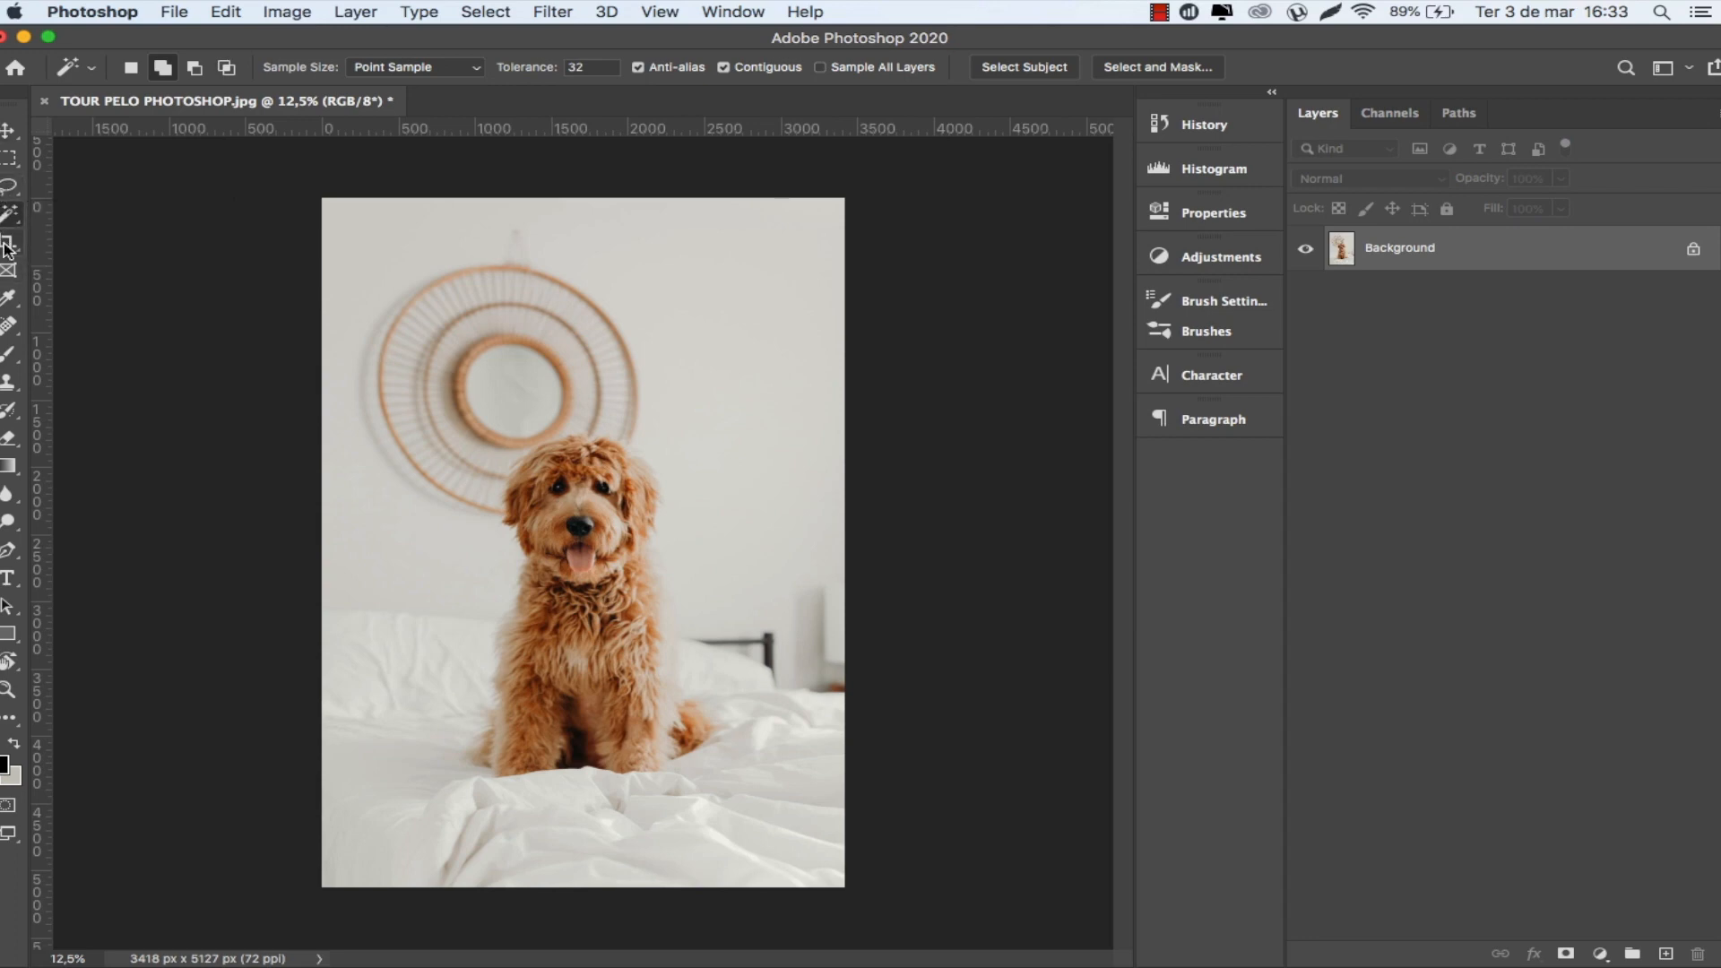
Activate the Crop tool and examine its aspect ratio and crop size presets without choosing another one.
click(8, 244)
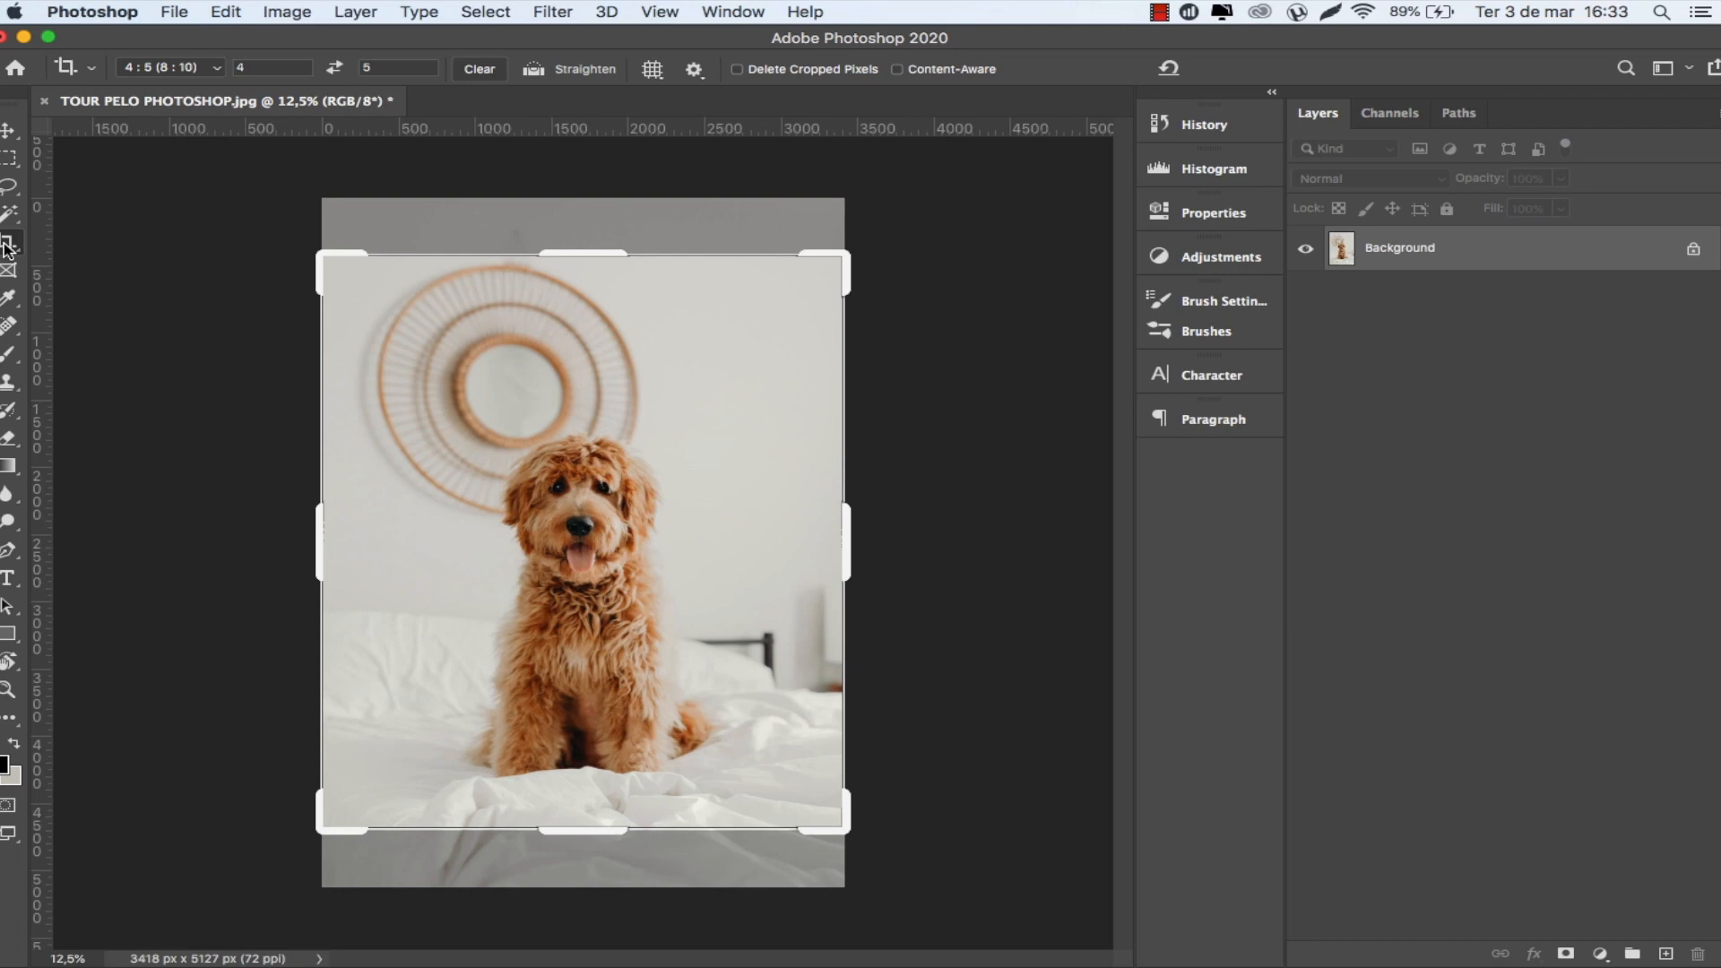
click(184, 70)
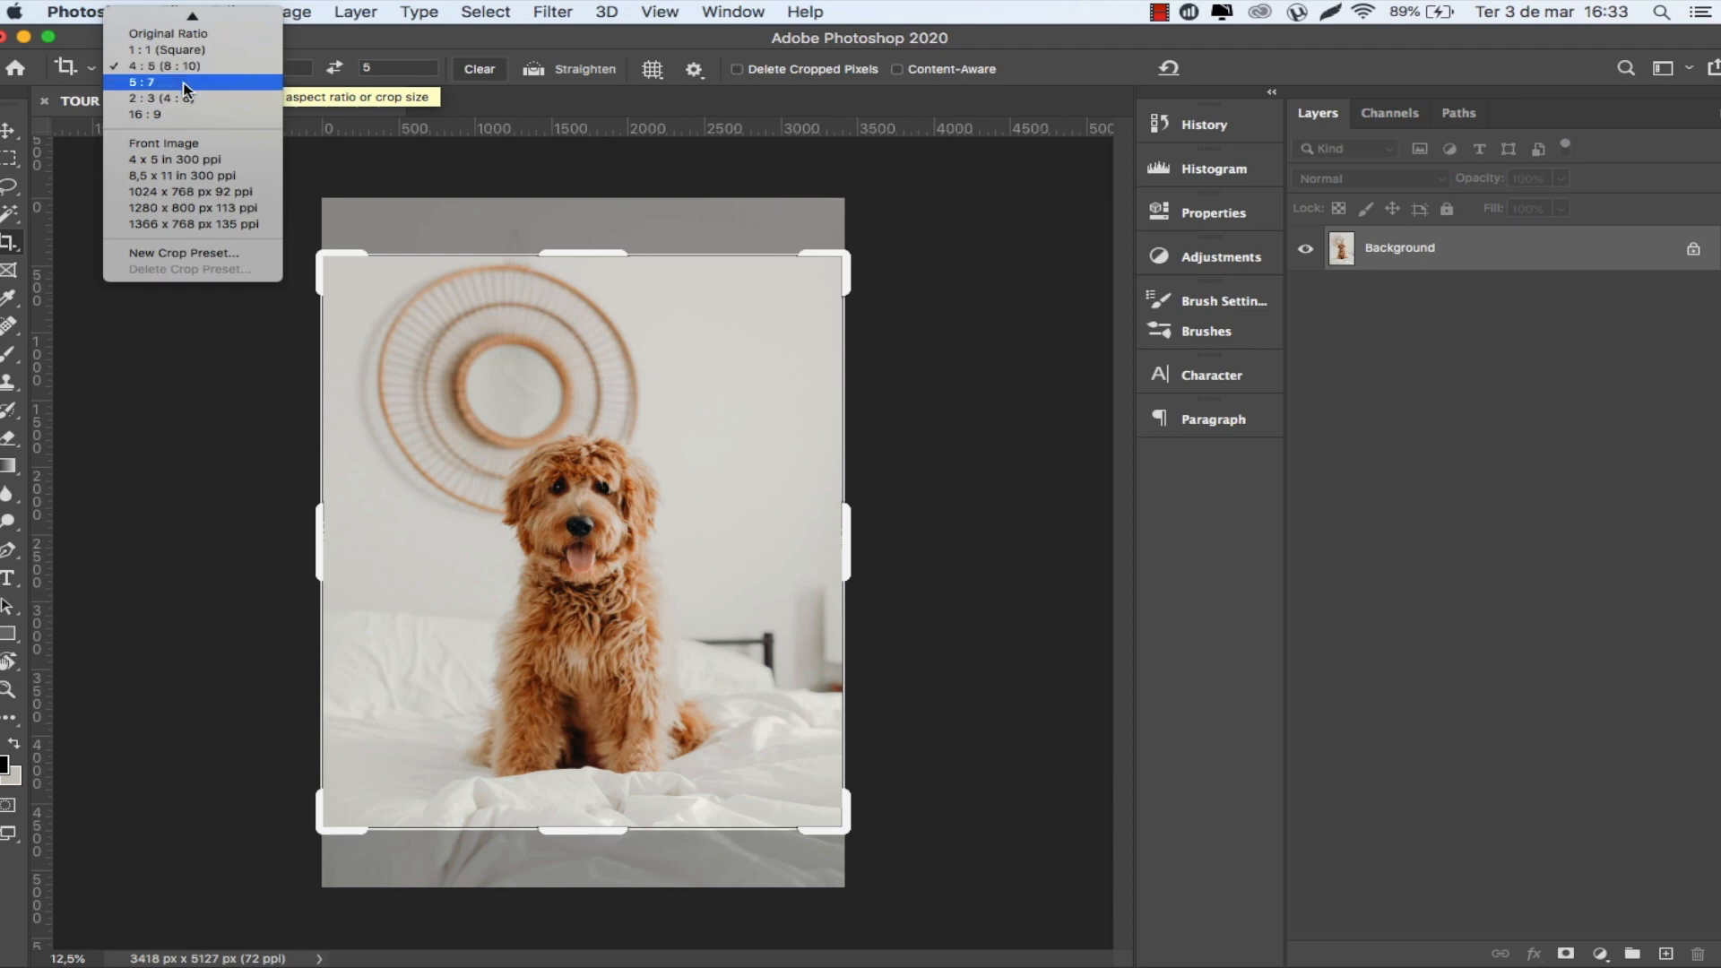
key(Escape)
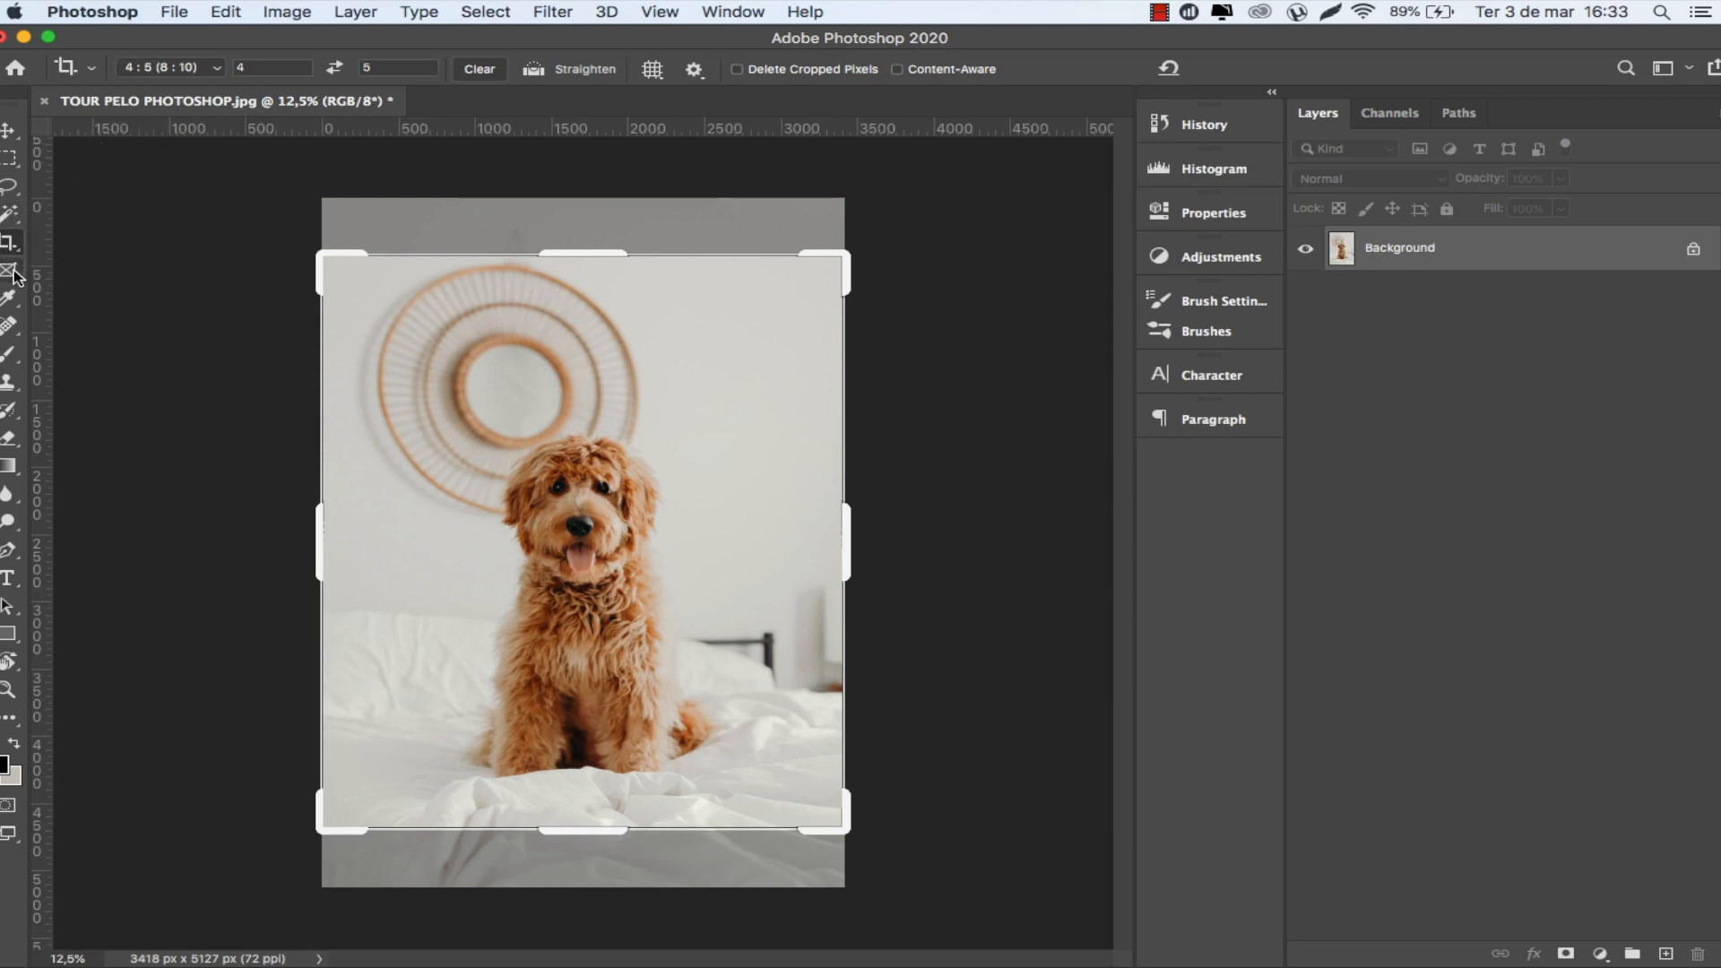
Sample a brown tone from the dog's fur as the foreground color with the Eyedropper tool.
click(10, 303)
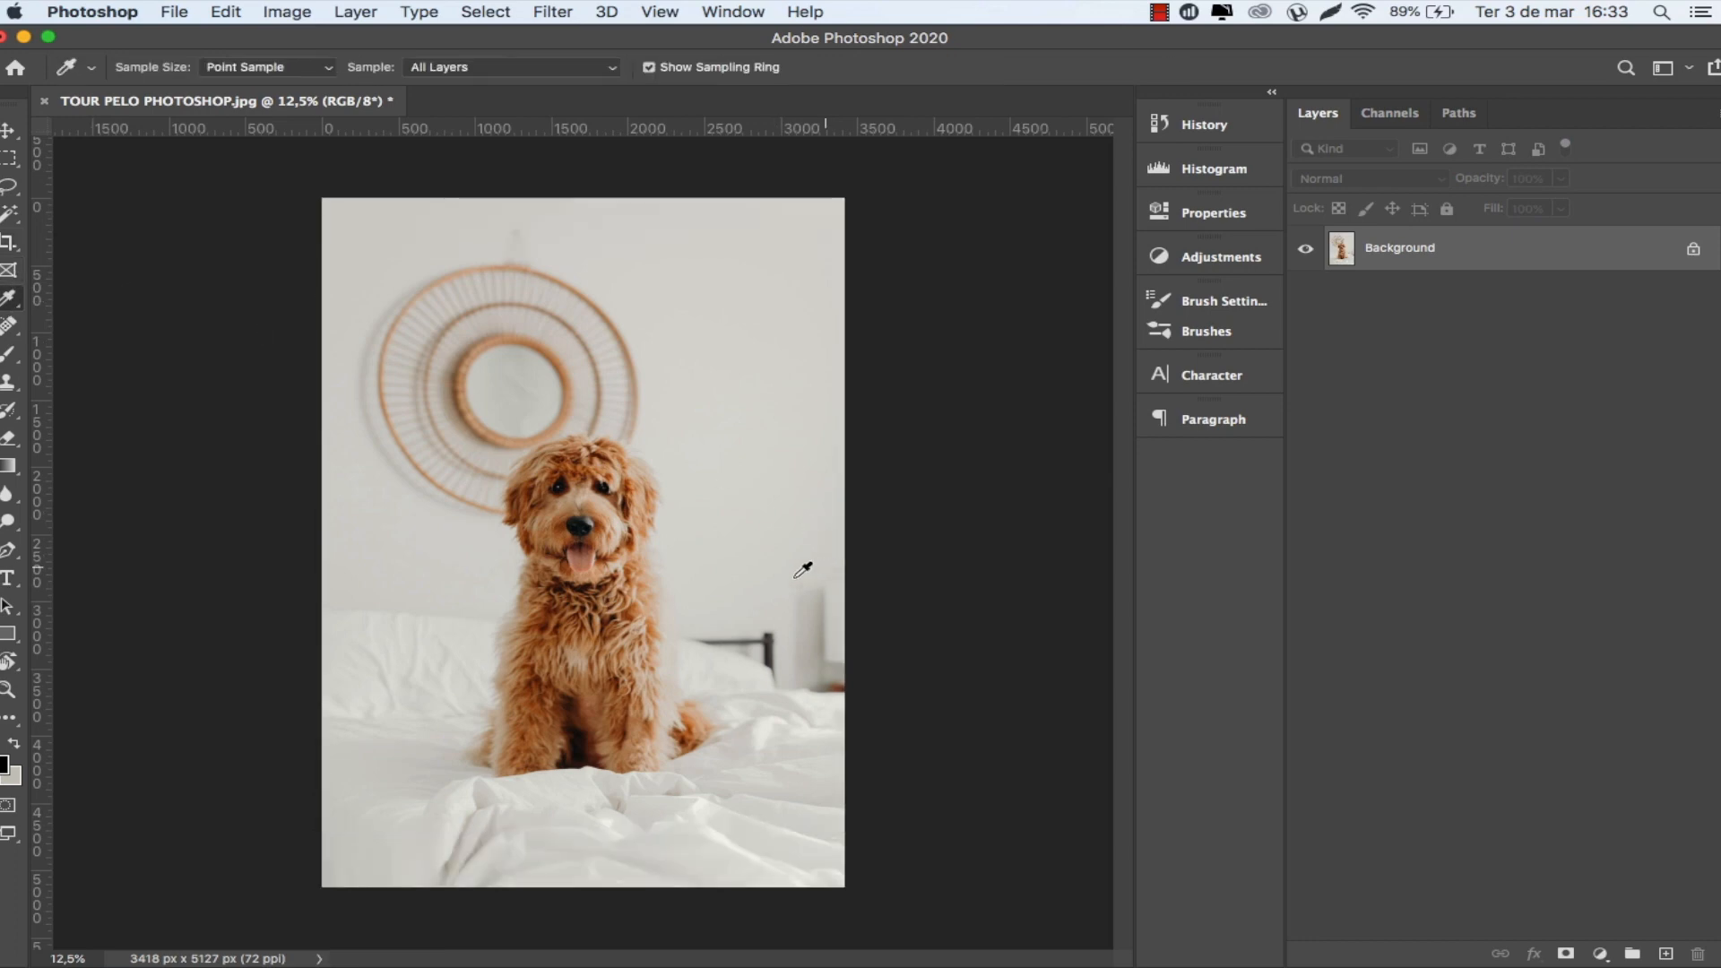
drag(619, 504, 790, 815)
click(576, 635)
Try removing the dark bed frame beside the dog with the Spot Healing Brush, and undo the strokes.
click(7, 327)
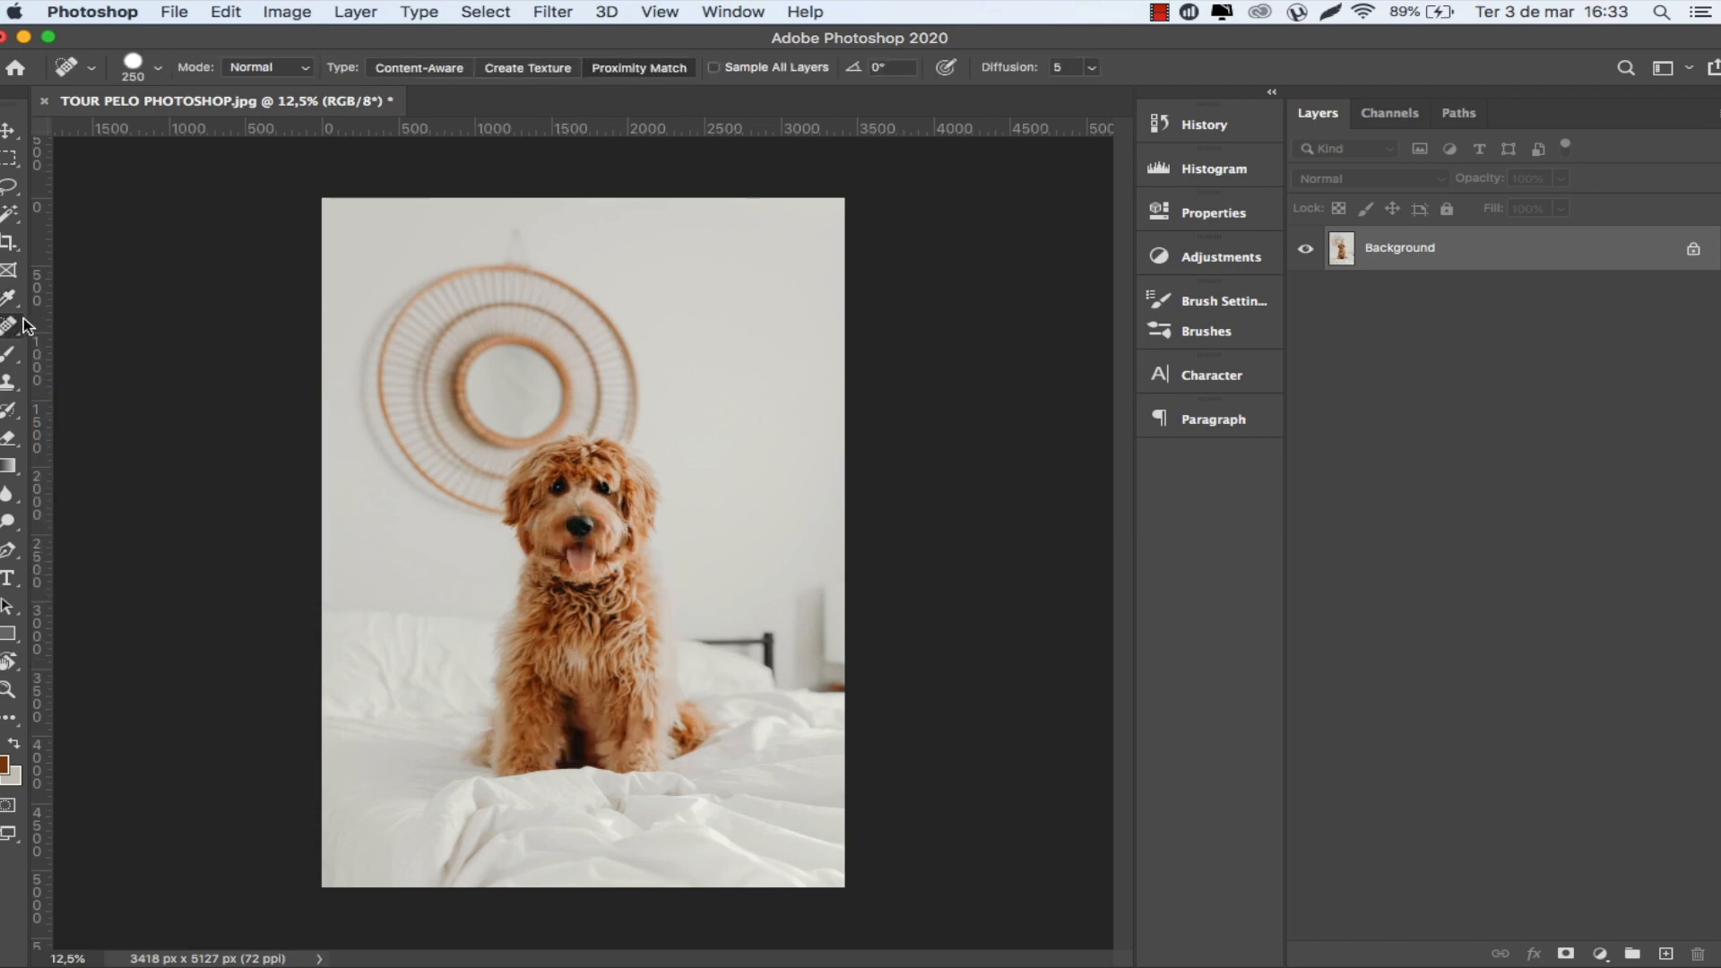
right_click(15, 324)
click(9, 328)
mouse_move(797, 655)
mouse_down()
mouse_move(716, 631)
mouse_move(810, 663)
mouse_move(772, 640)
mouse_up()
click(772, 659)
drag(704, 638, 811, 633)
key(super+z)
key(super+z)
key(super+z)
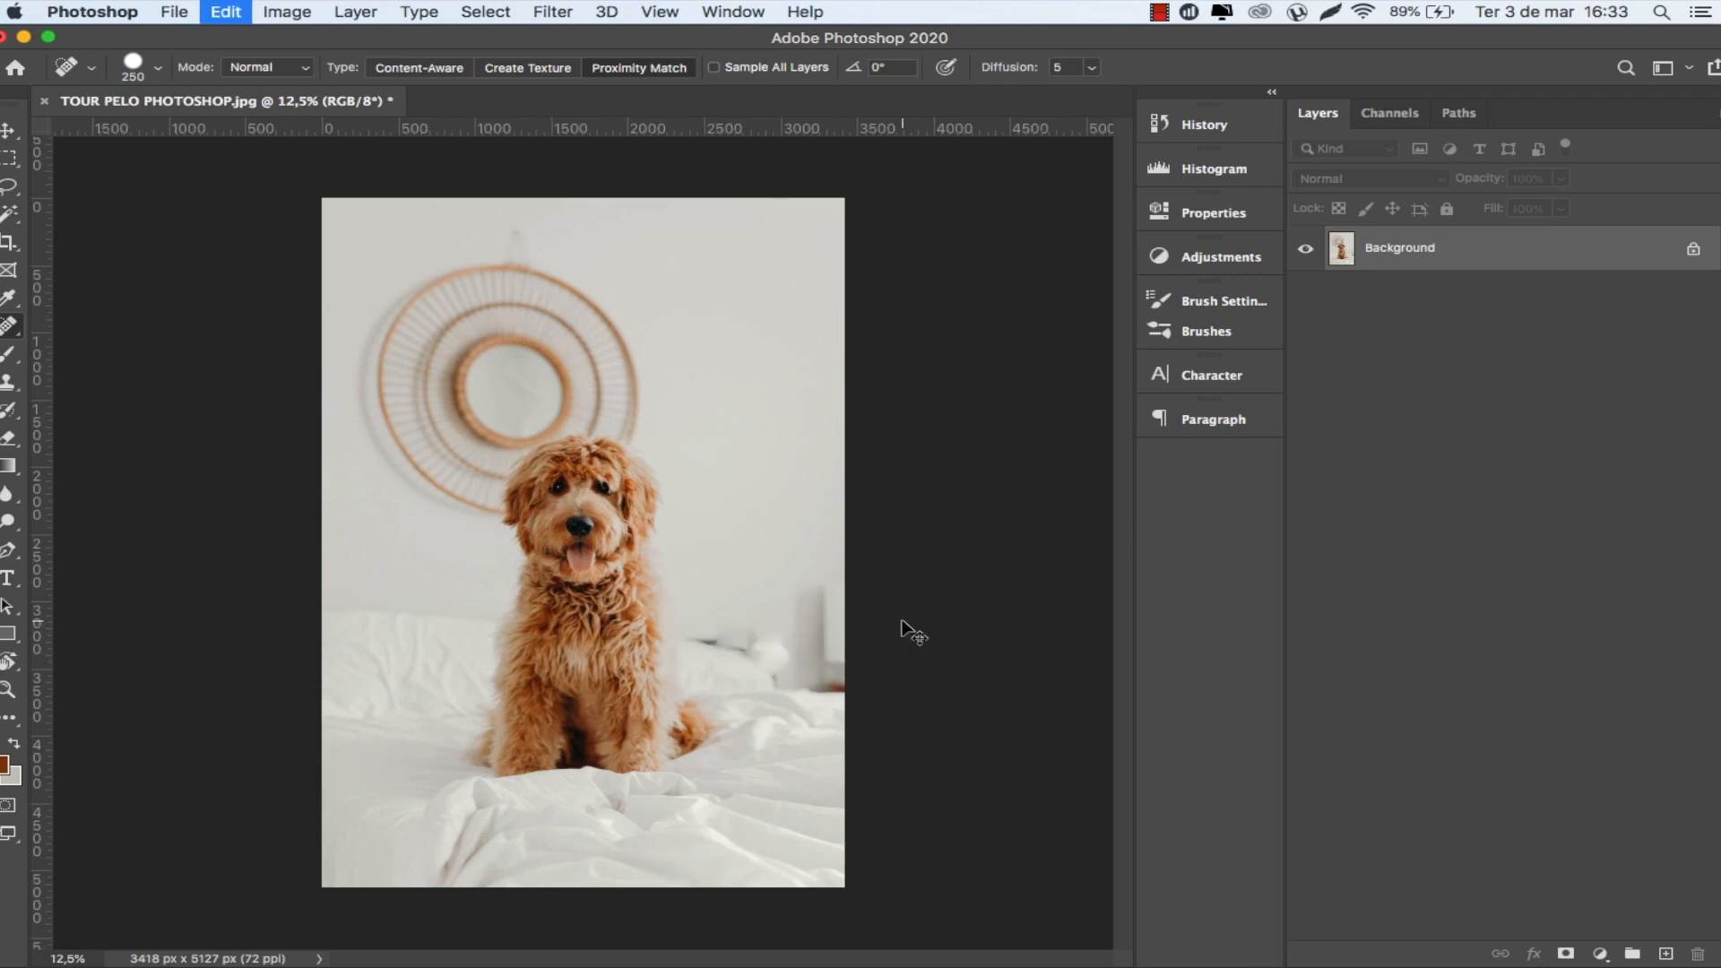
key(super+z)
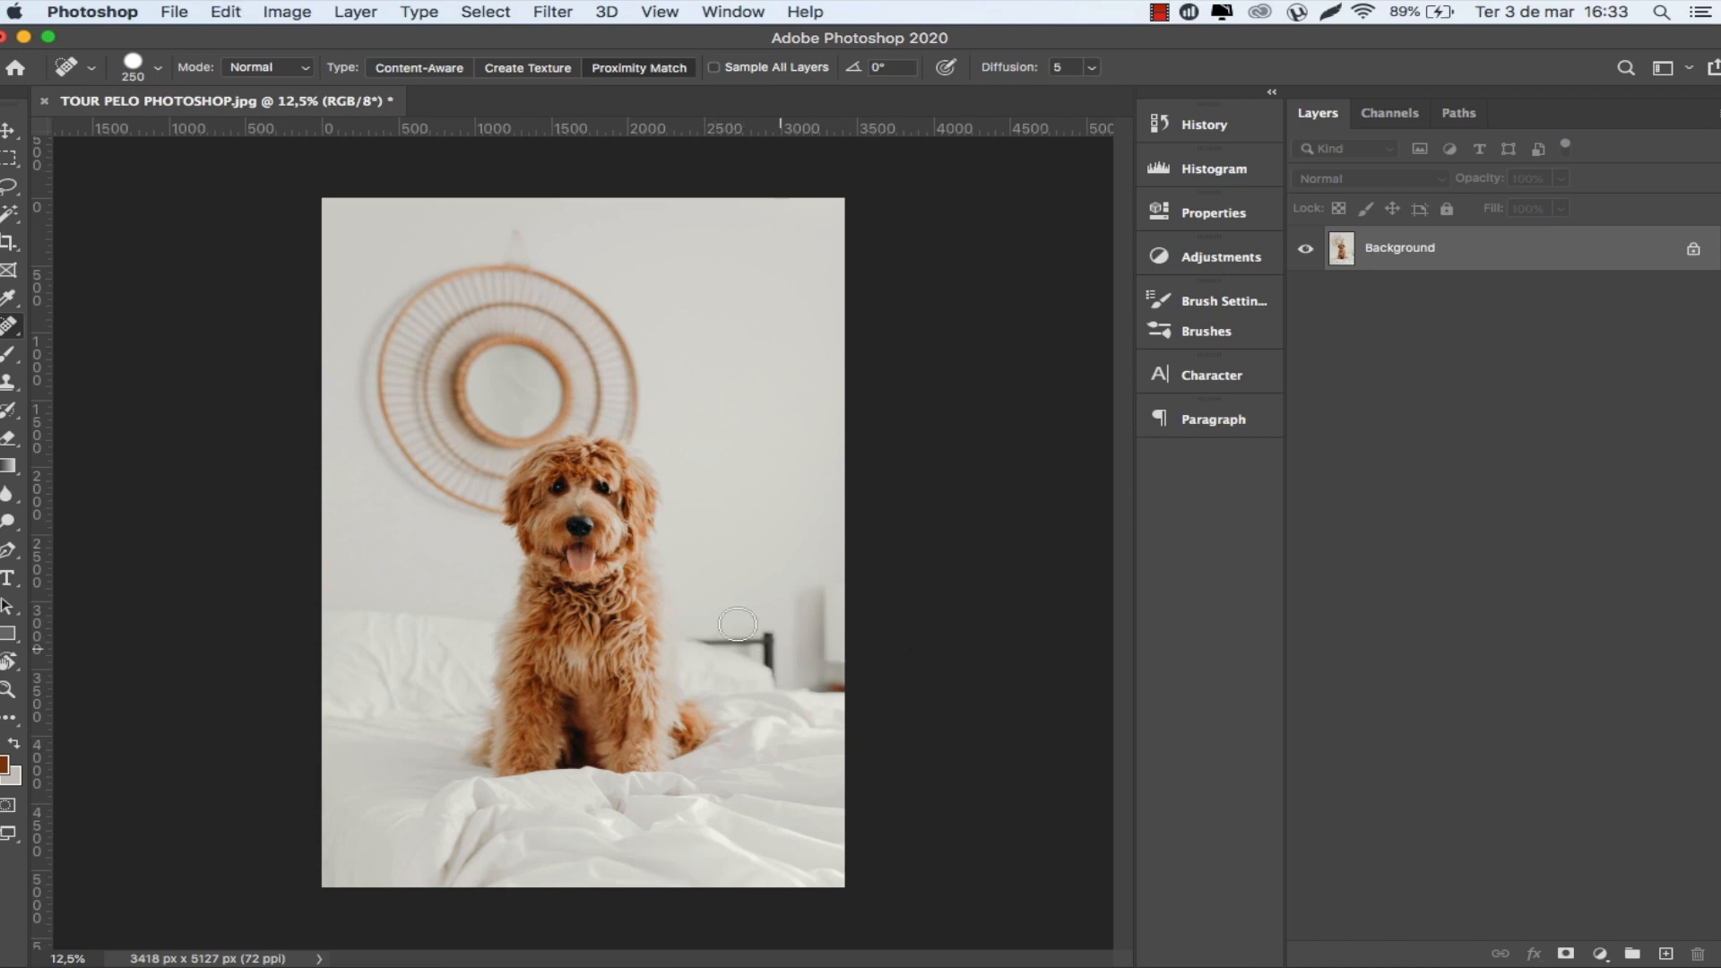
Examine the healing tool variants, the Brush tool's options and the Clone Stamp tool variants.
click(9, 332)
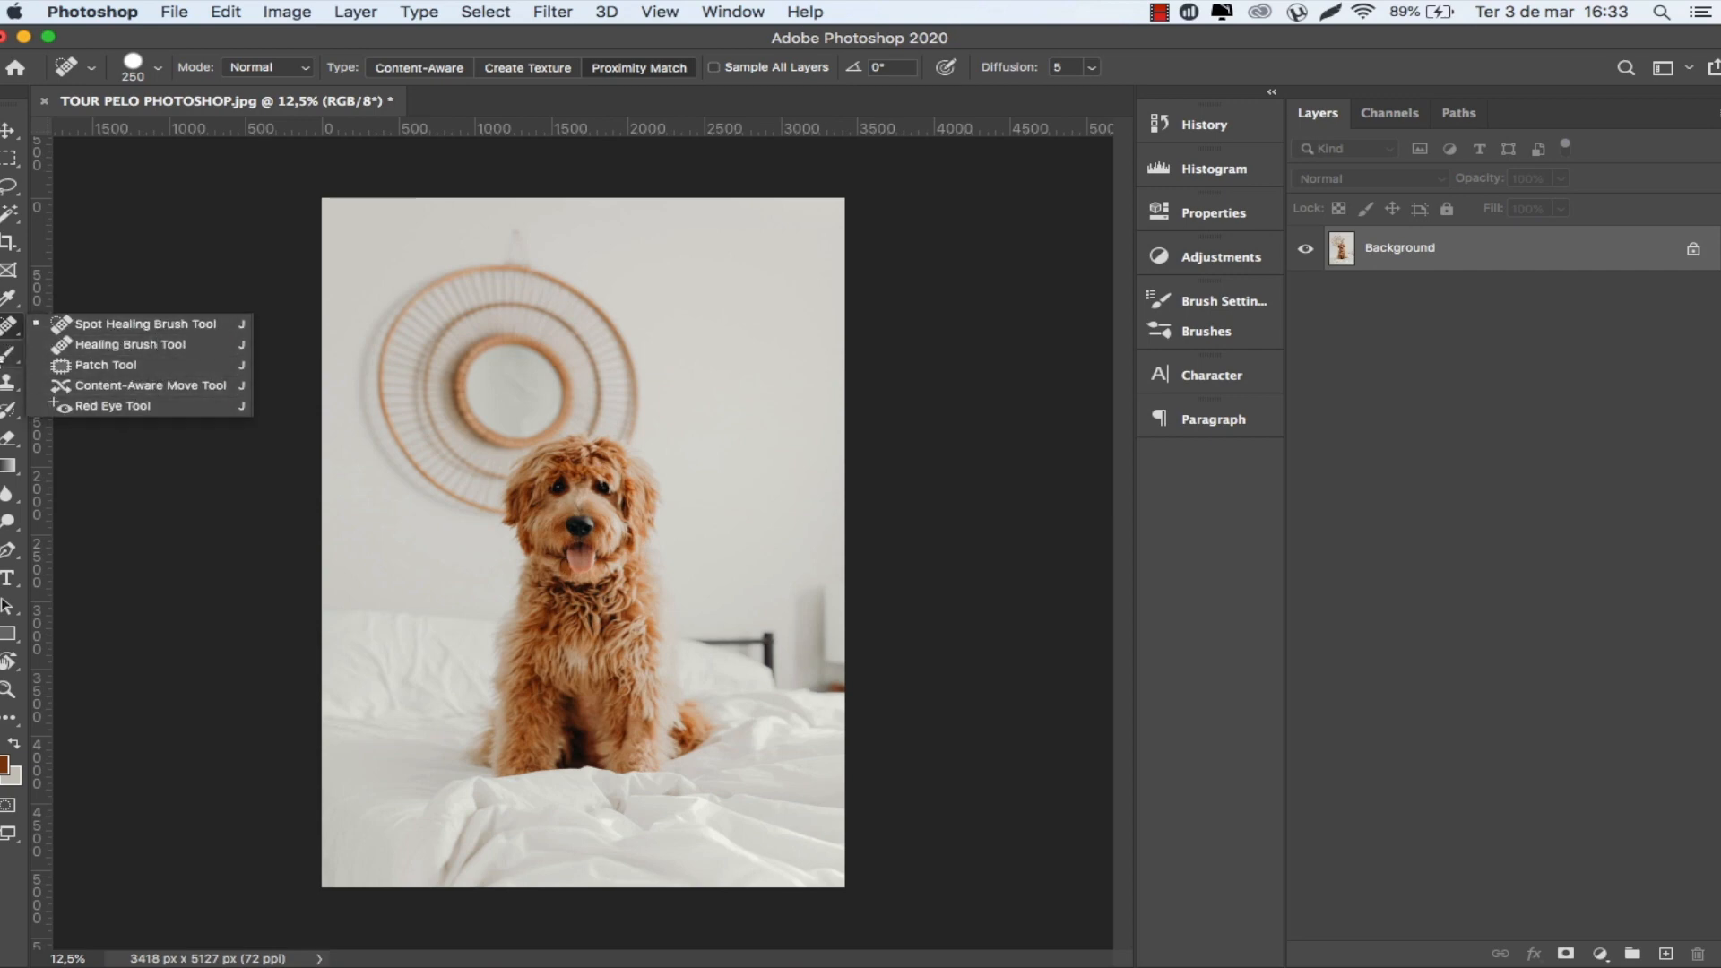
click(8, 354)
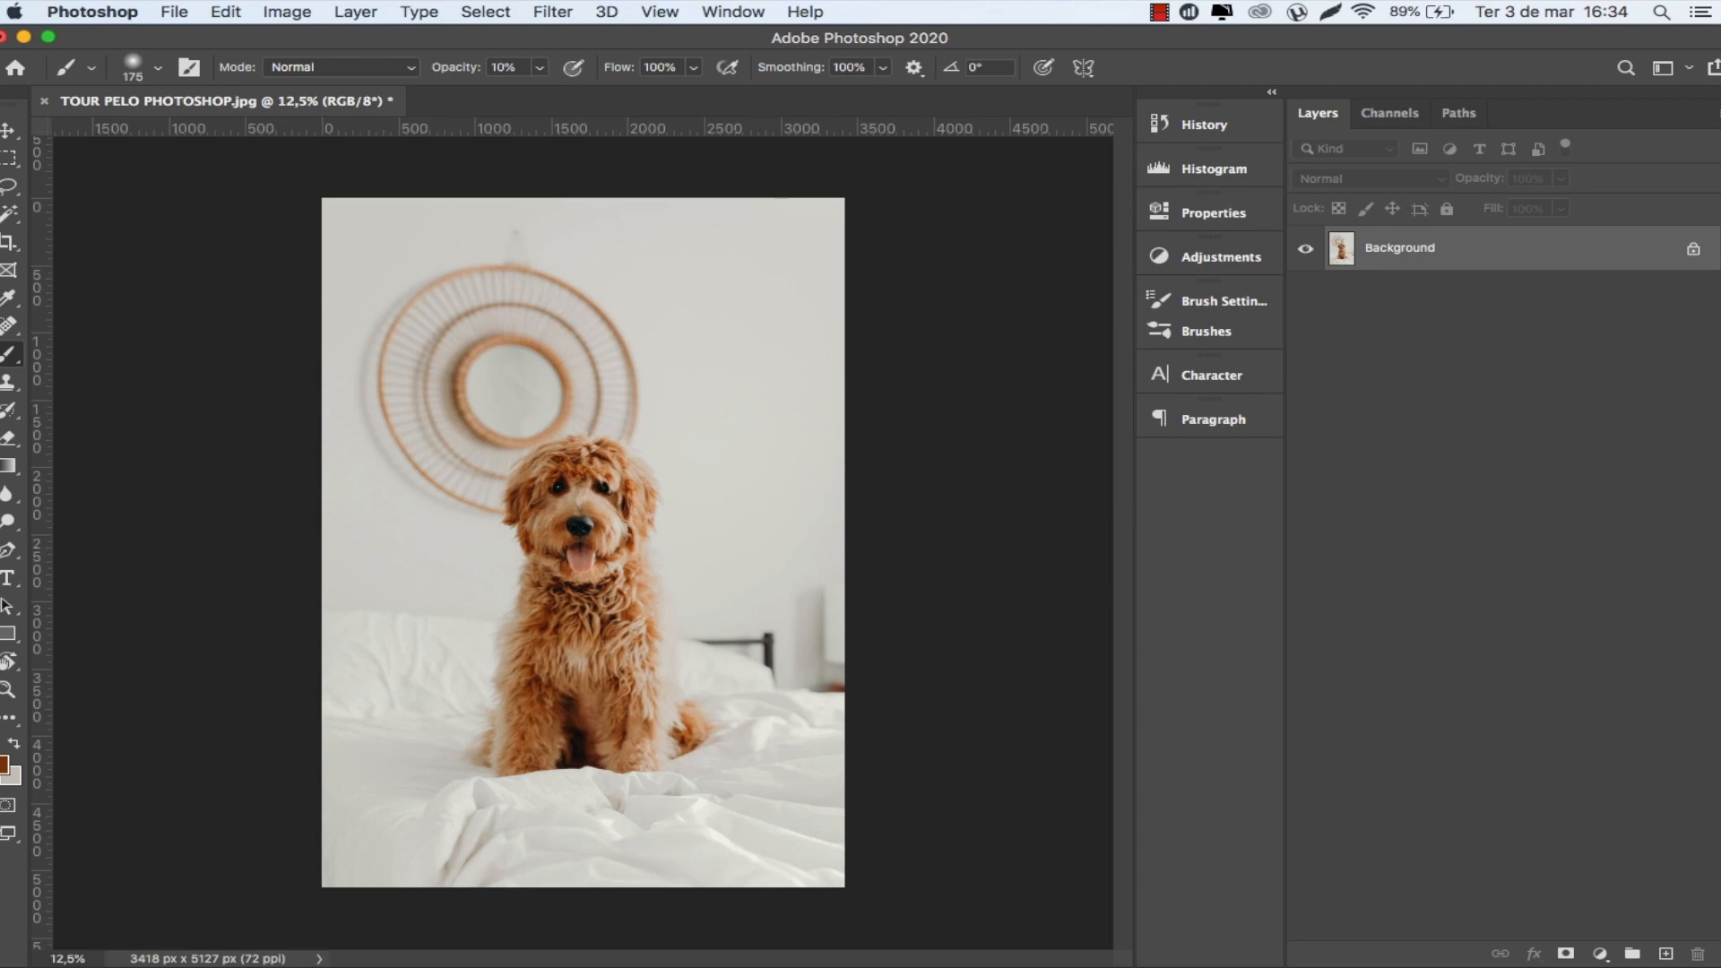
click(8, 386)
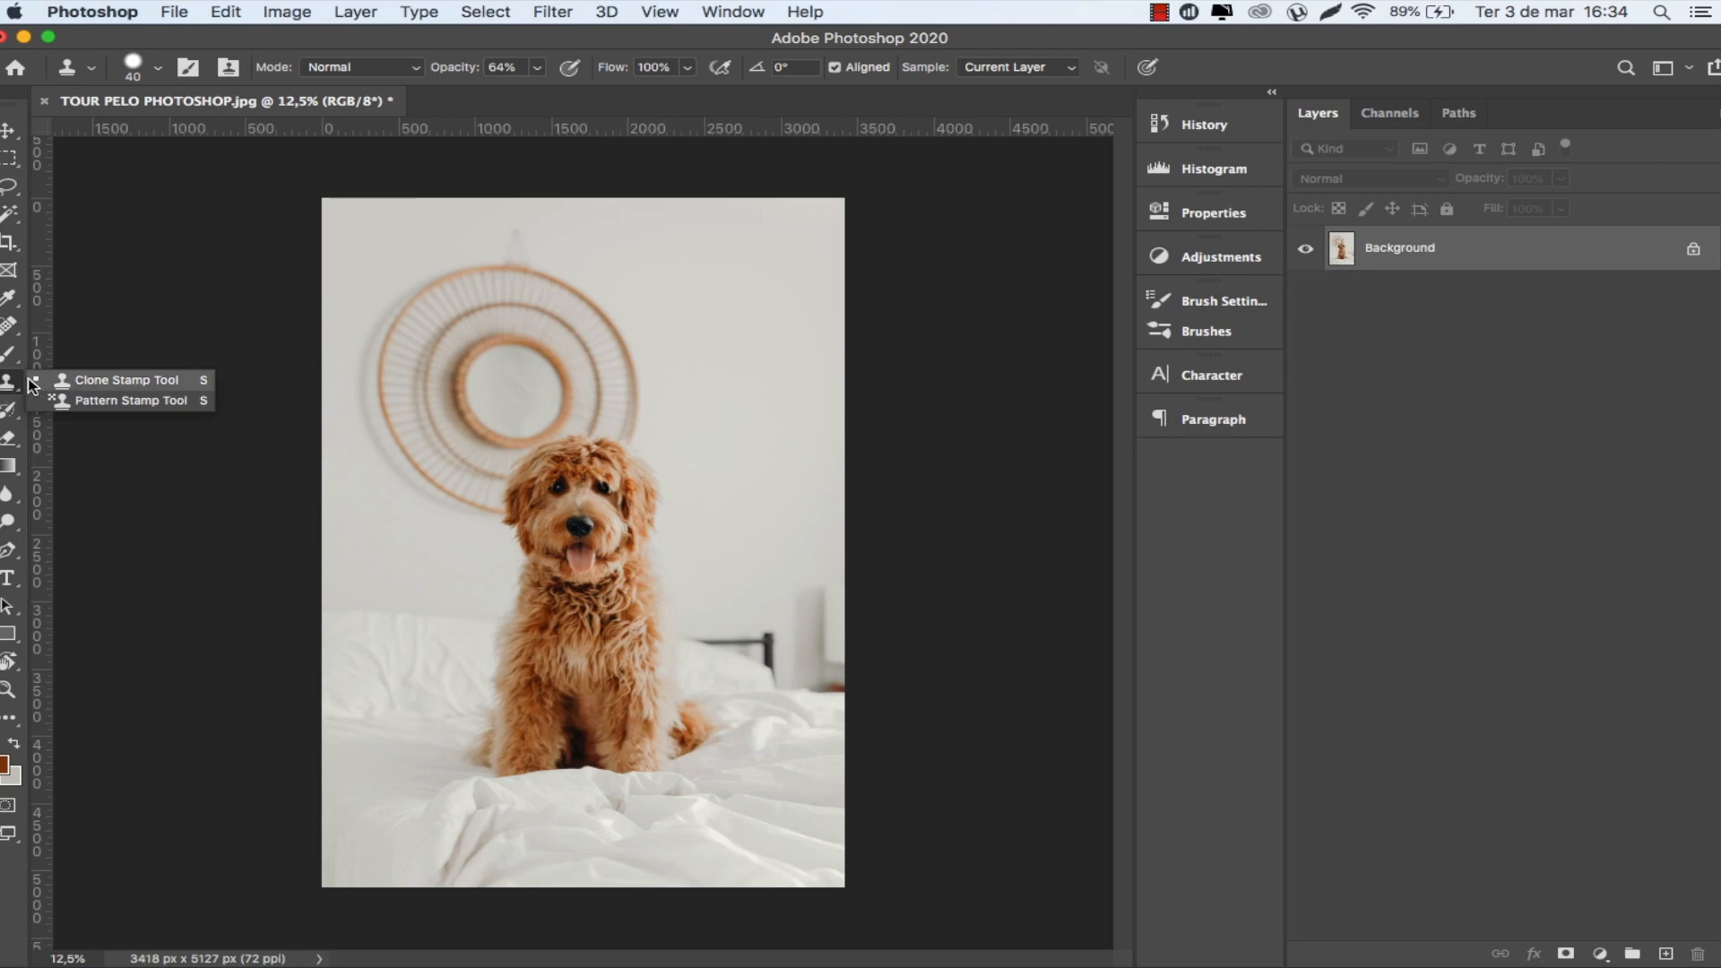
click(77, 386)
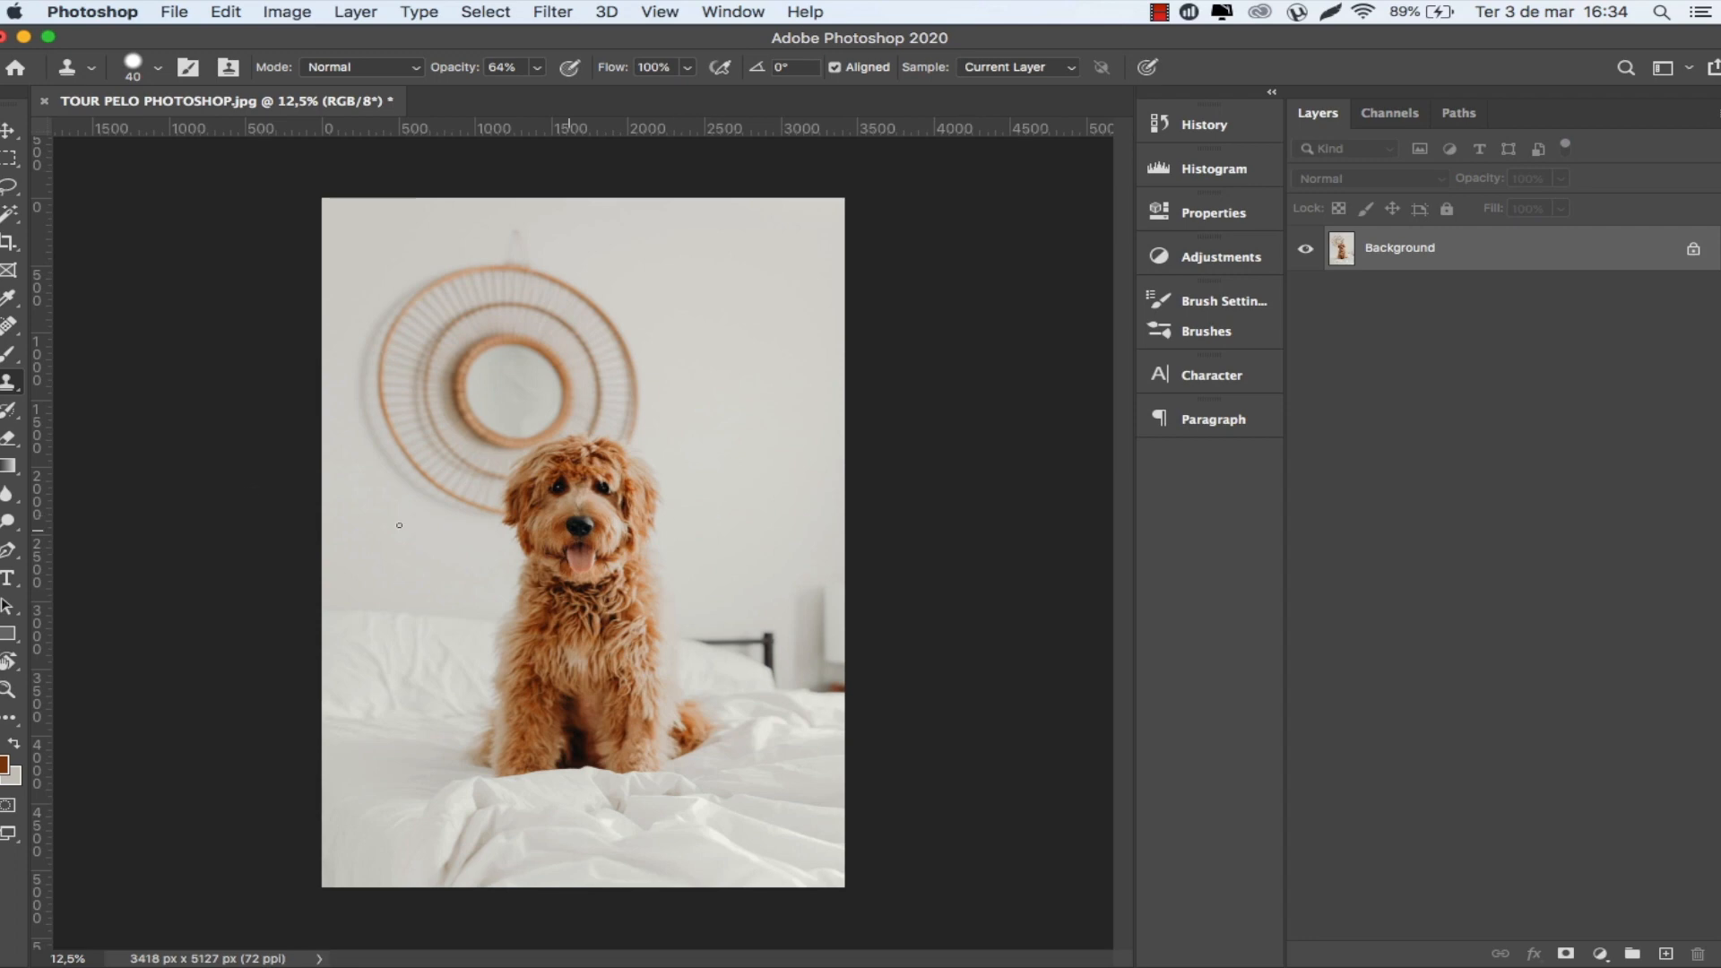
Fill the Background with a diagonal brown-to-beige linear gradient across the photo, and undo it.
click(18, 470)
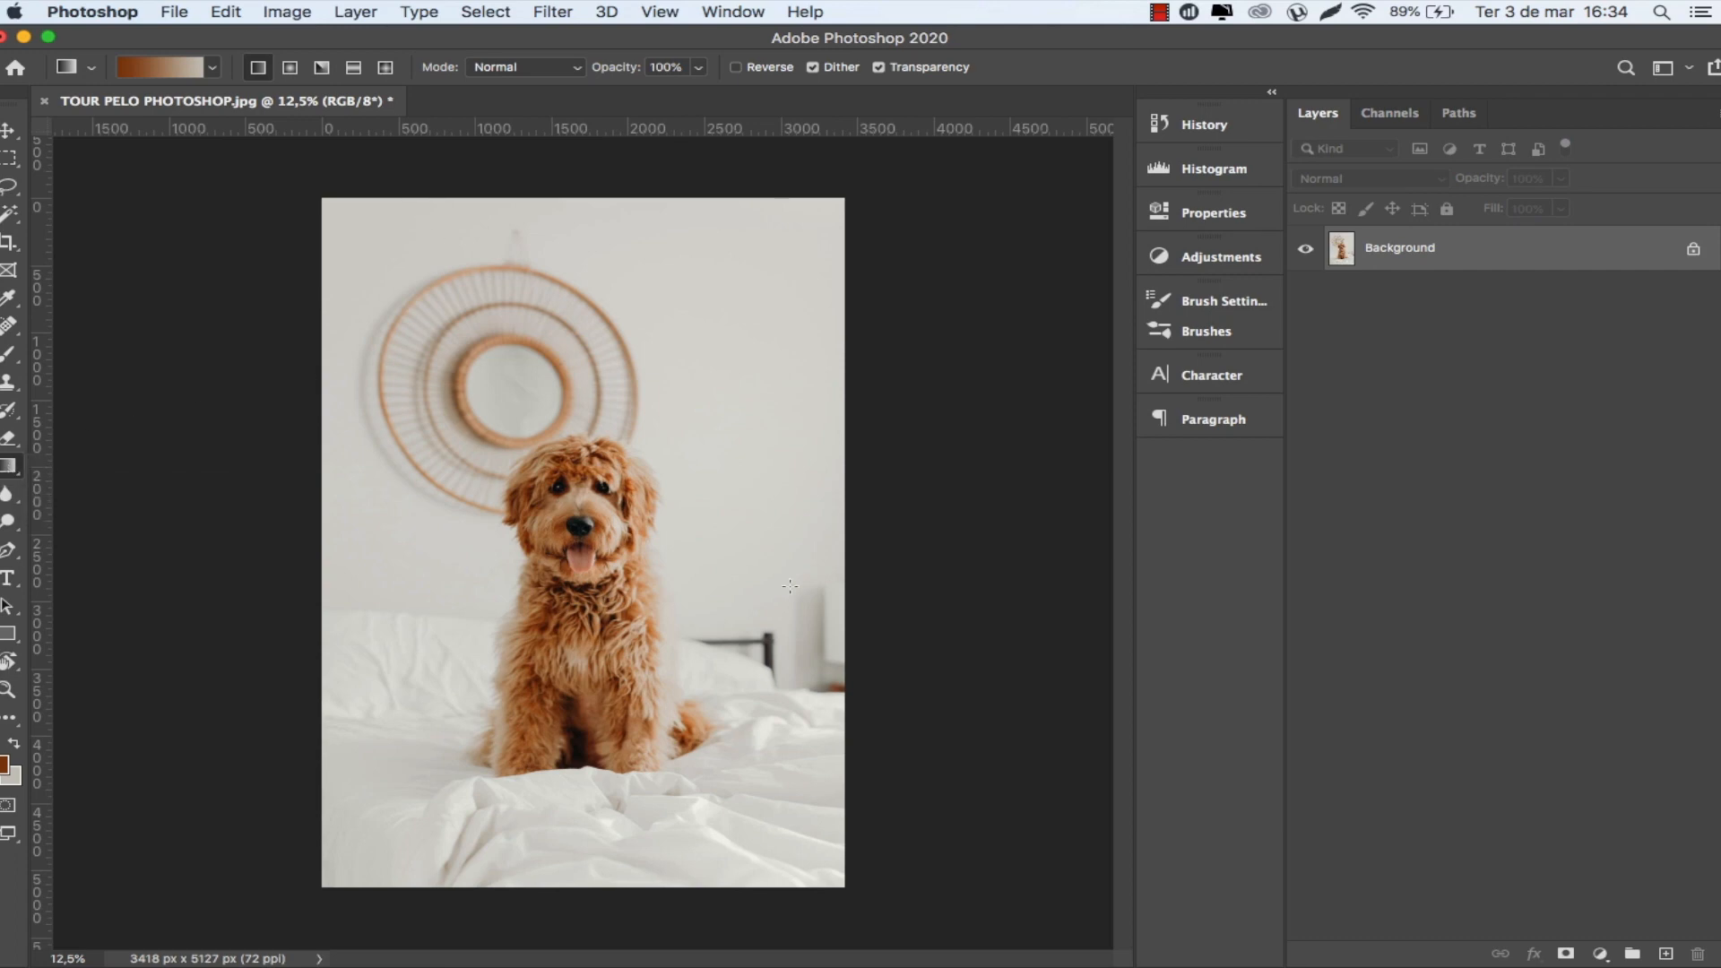
drag(724, 613, 457, 355)
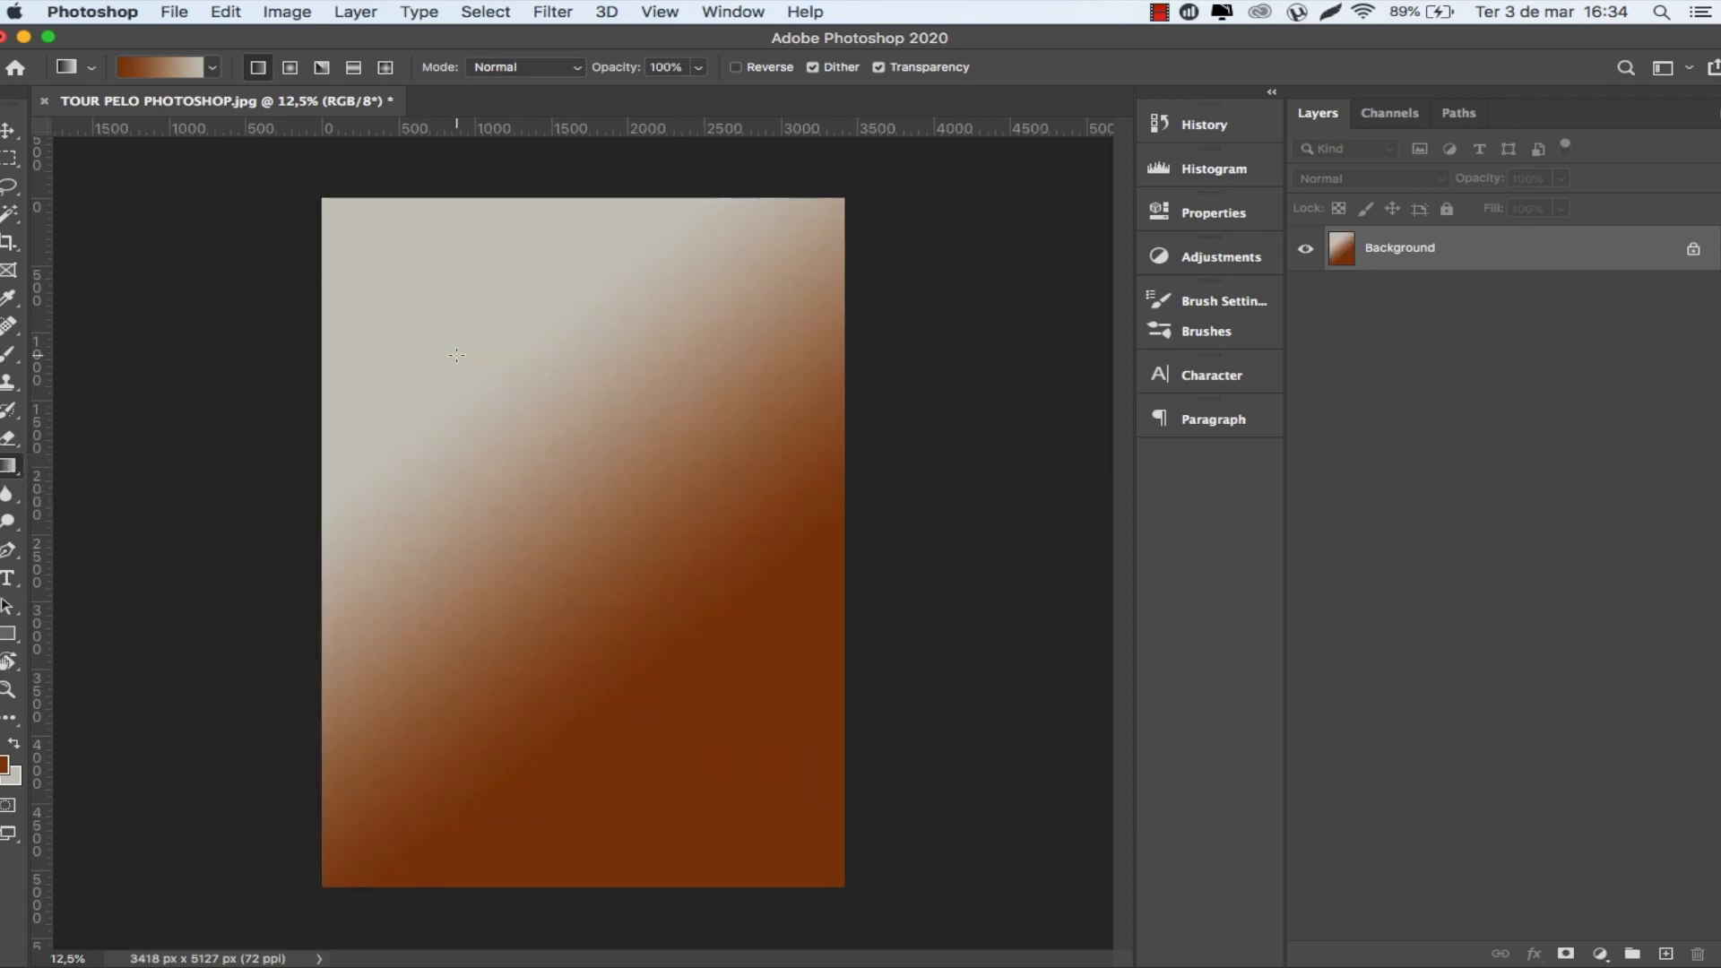
key(super+z)
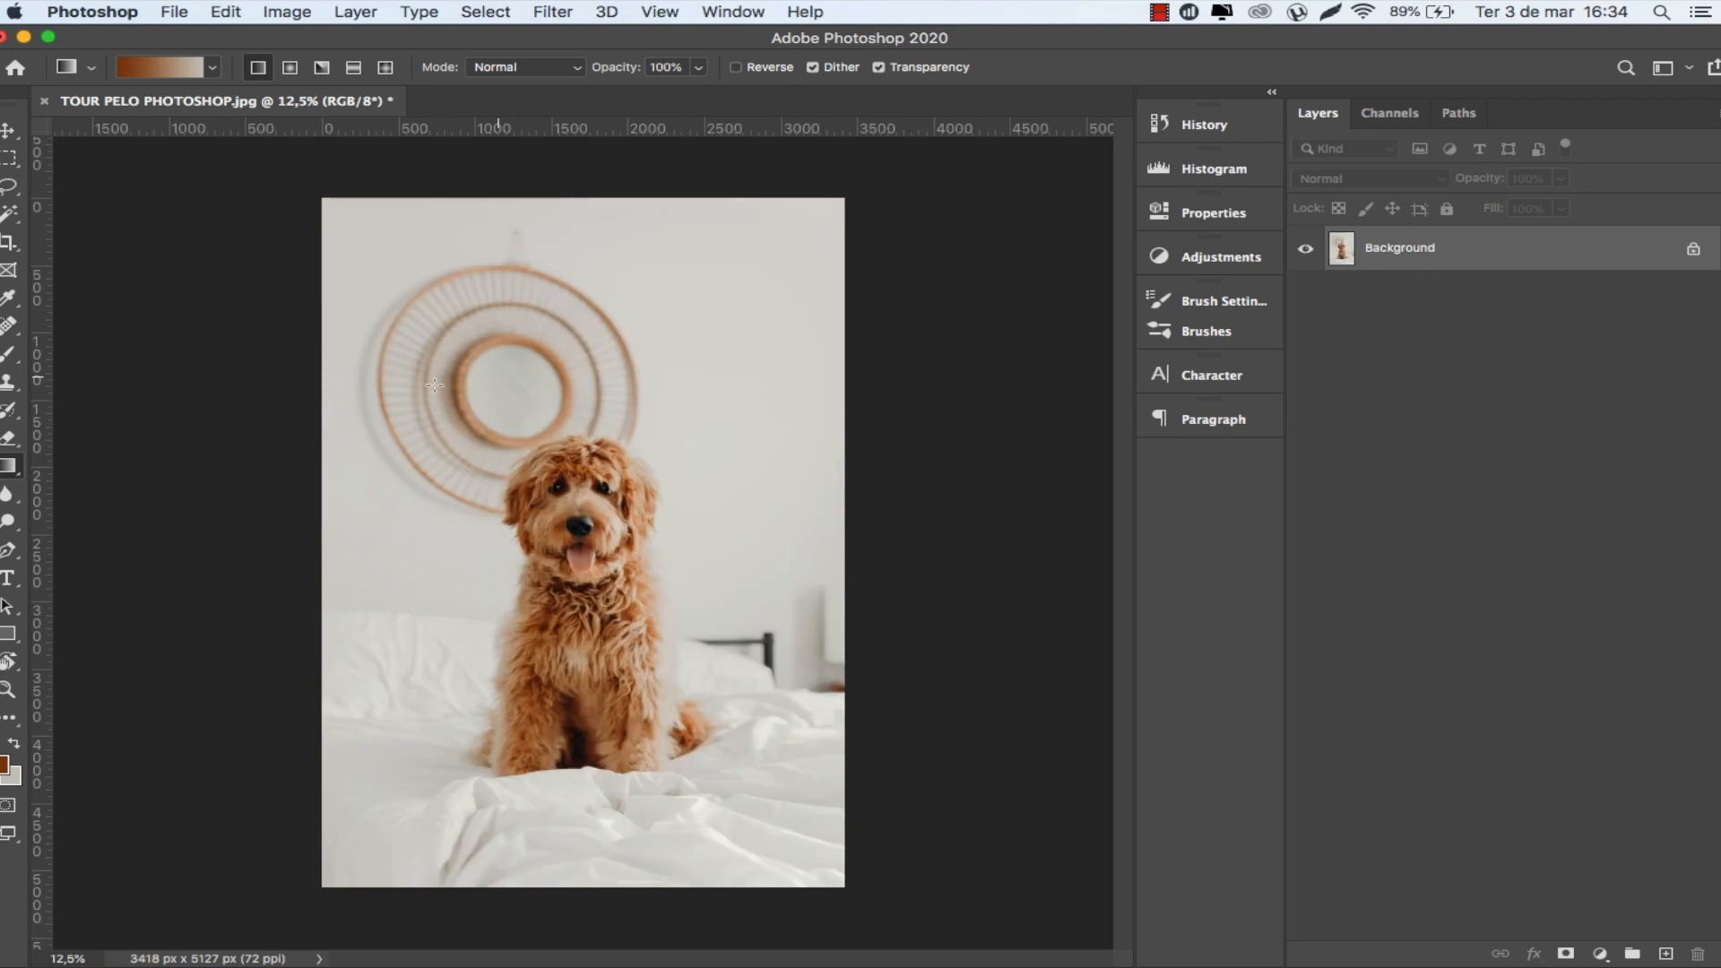
Examine the Blur tool's options and the Dodge, Burn and Sponge tool variants.
click(4, 499)
click(4, 522)
click(4, 502)
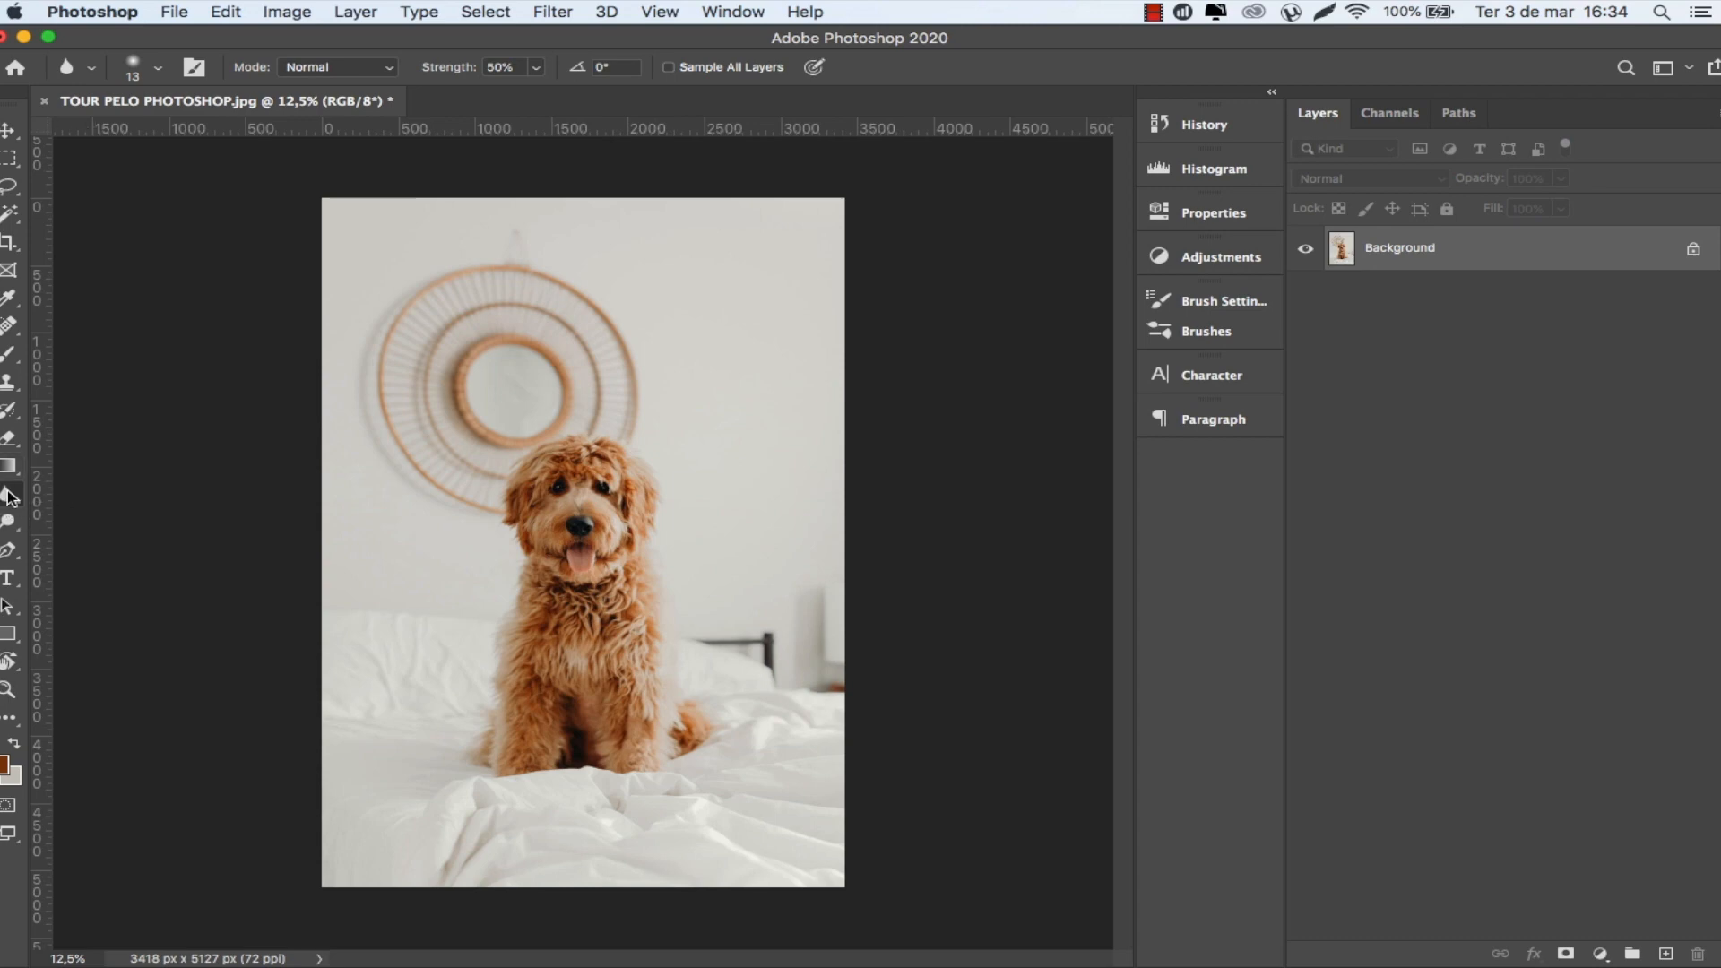
scroll(695, 465, up, 5)
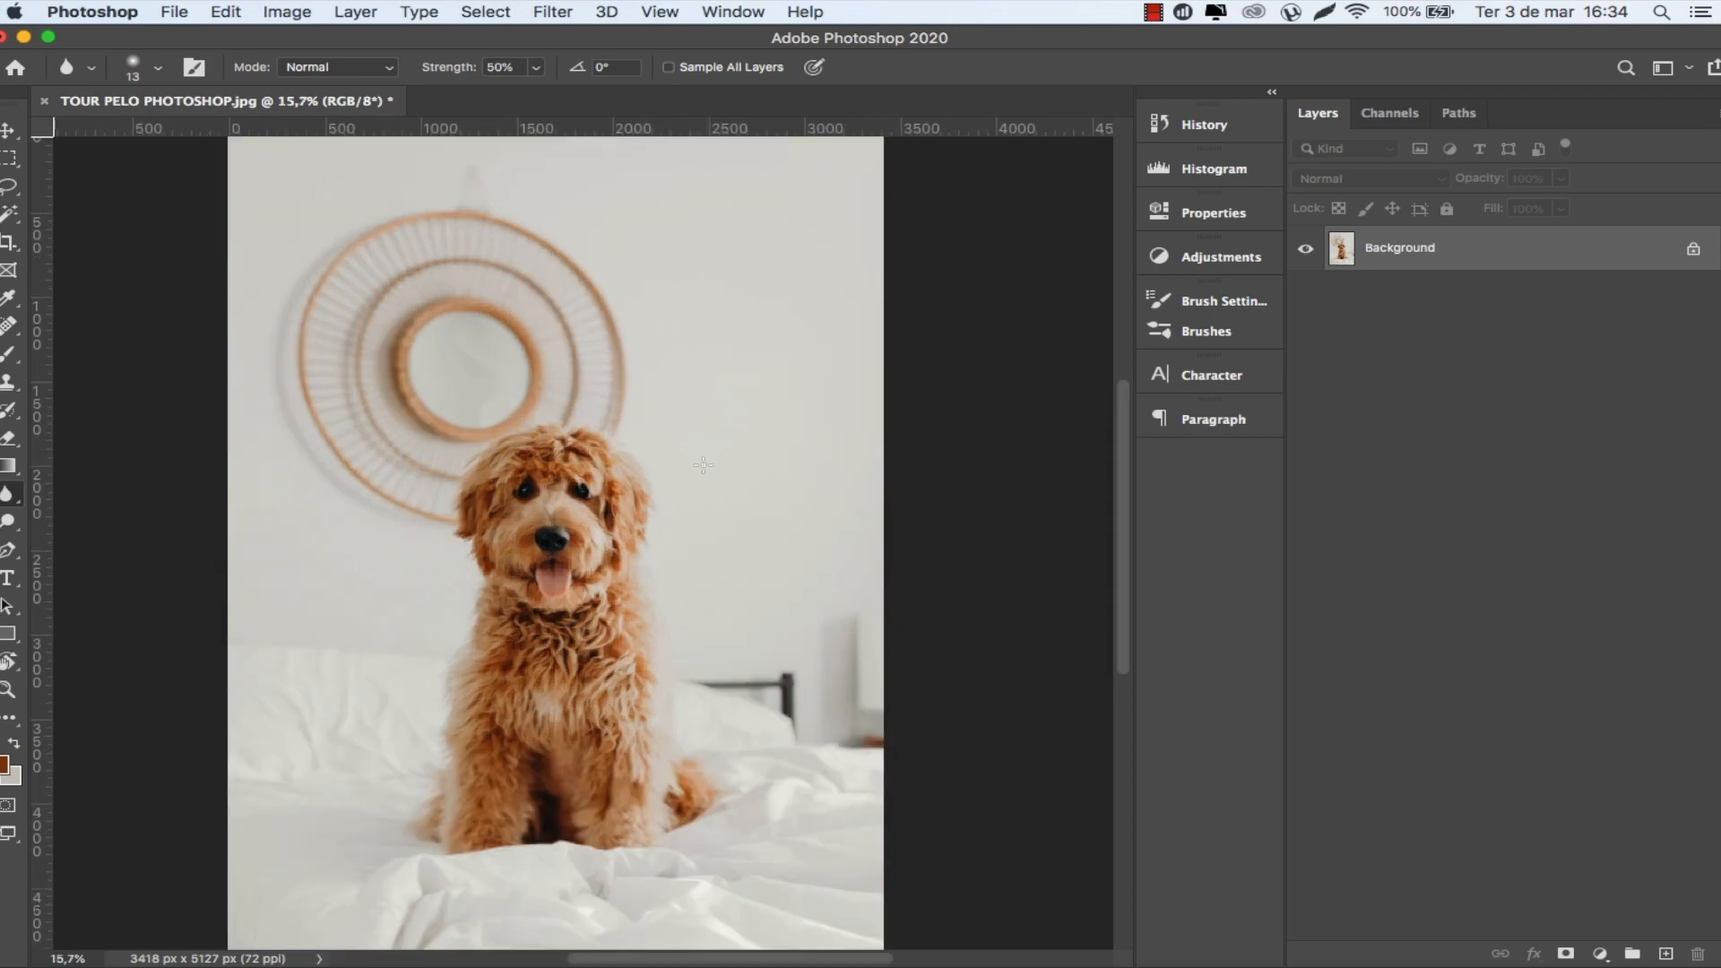
scroll(398, 492, up, 2)
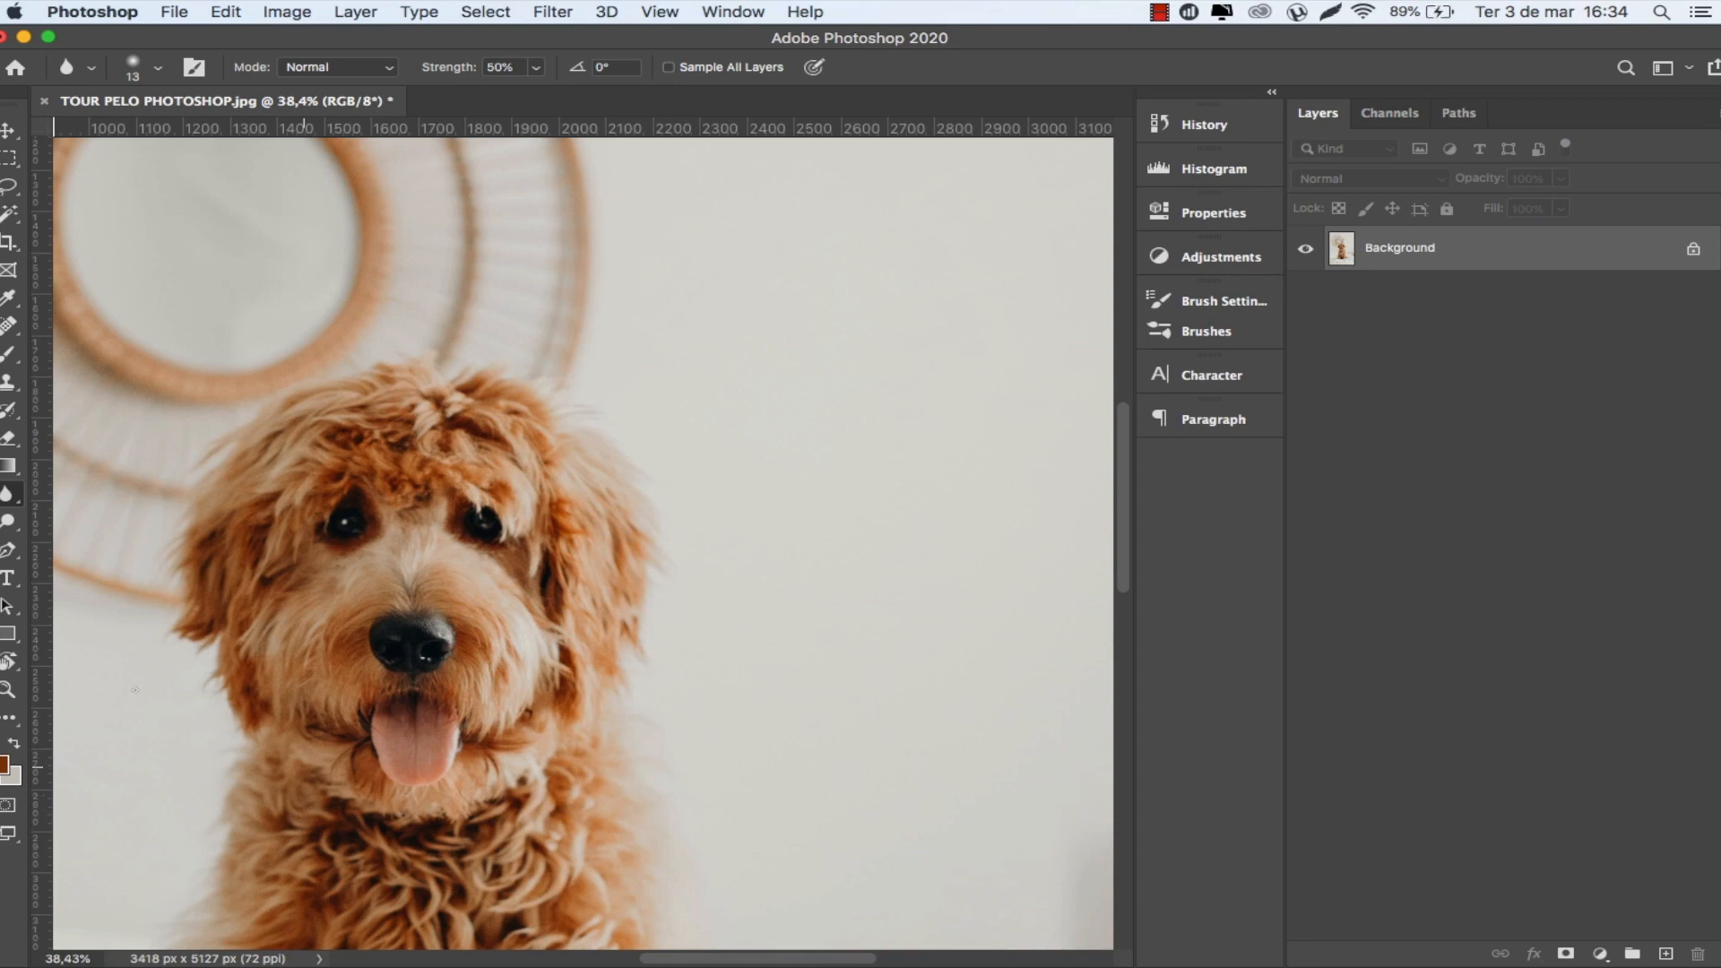
click(5, 523)
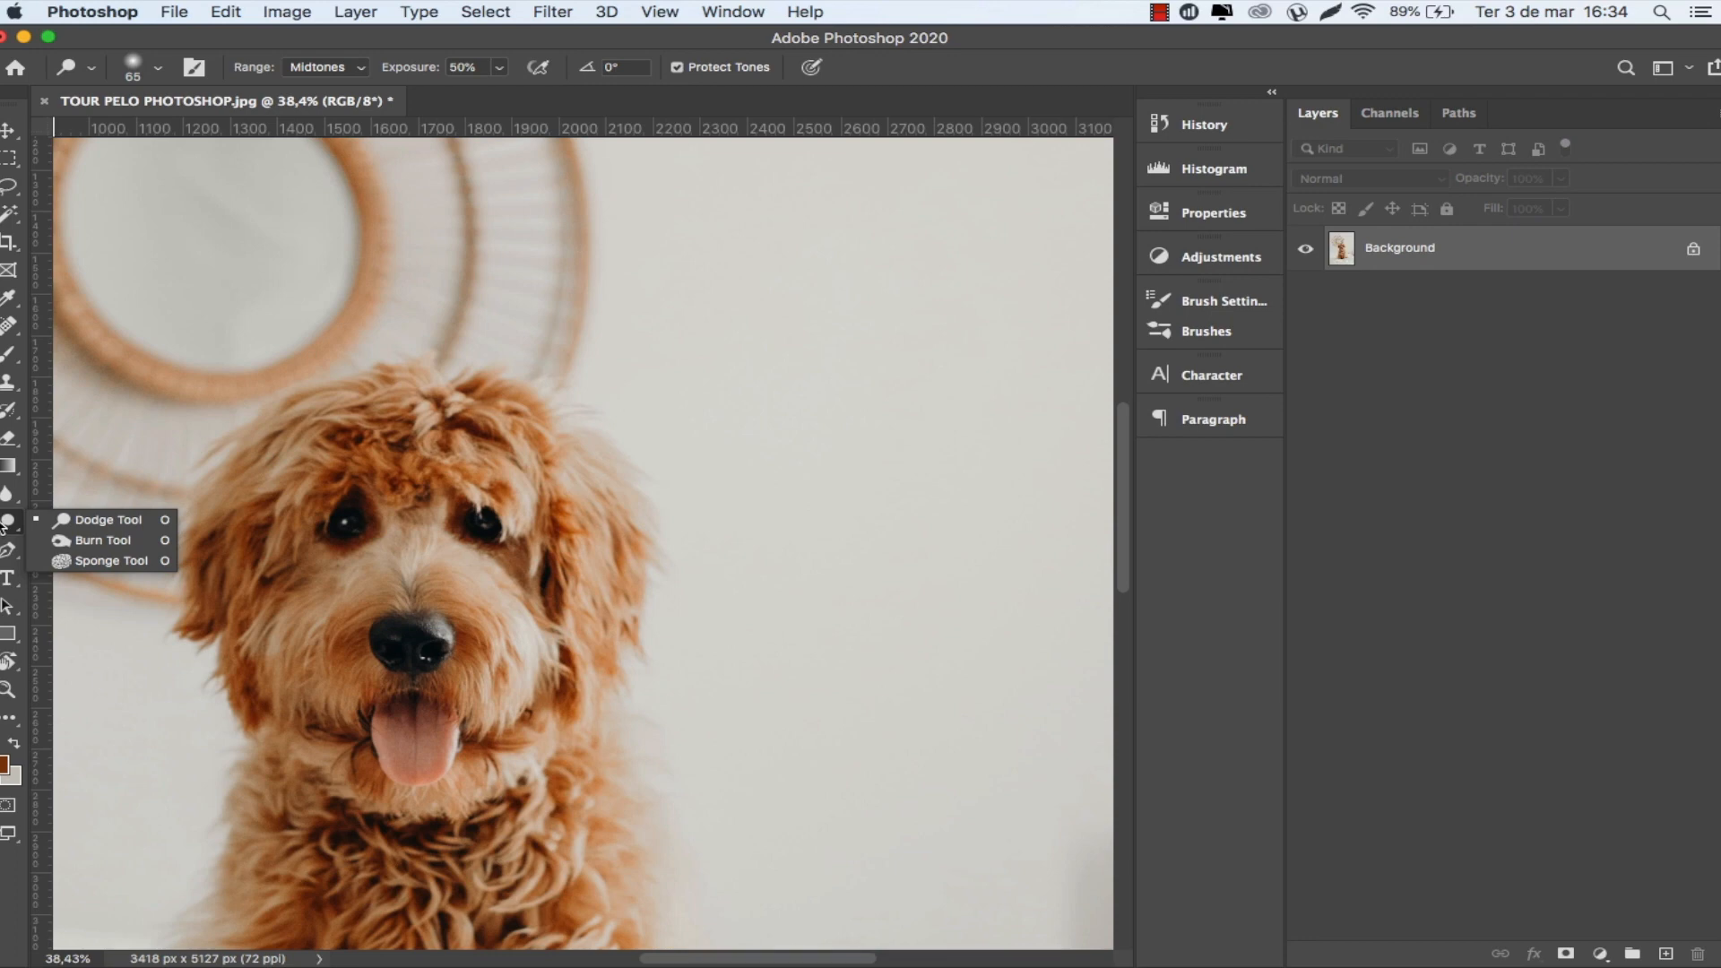
click(5, 495)
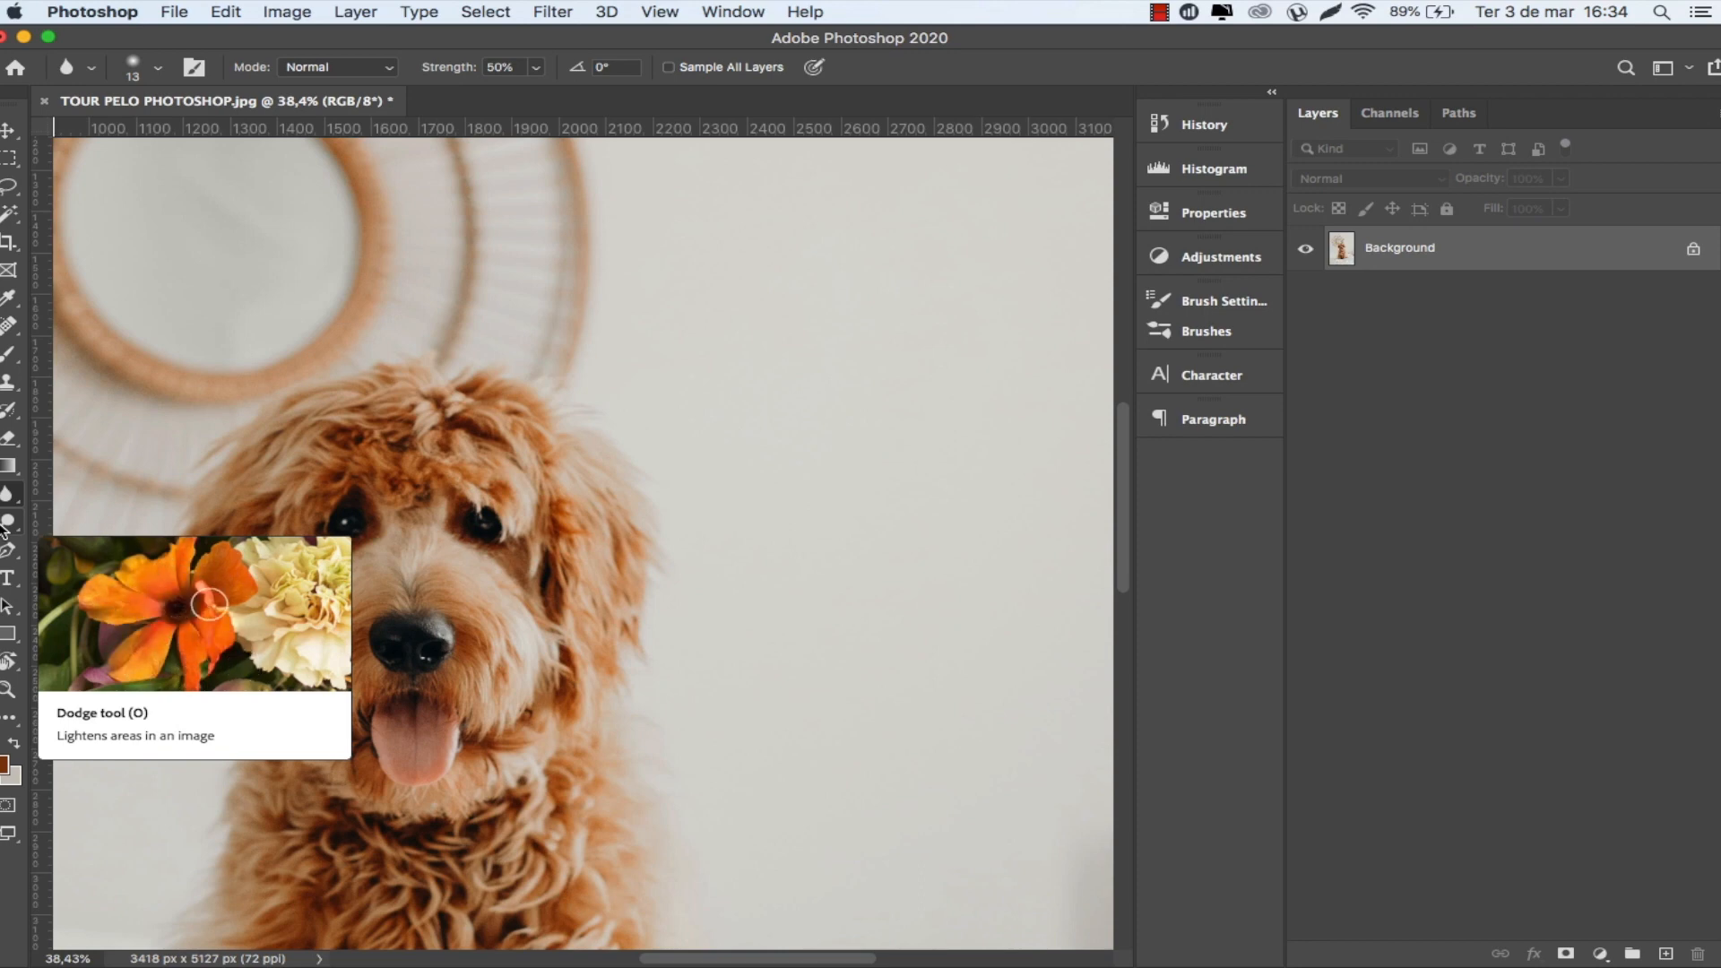
click(6, 525)
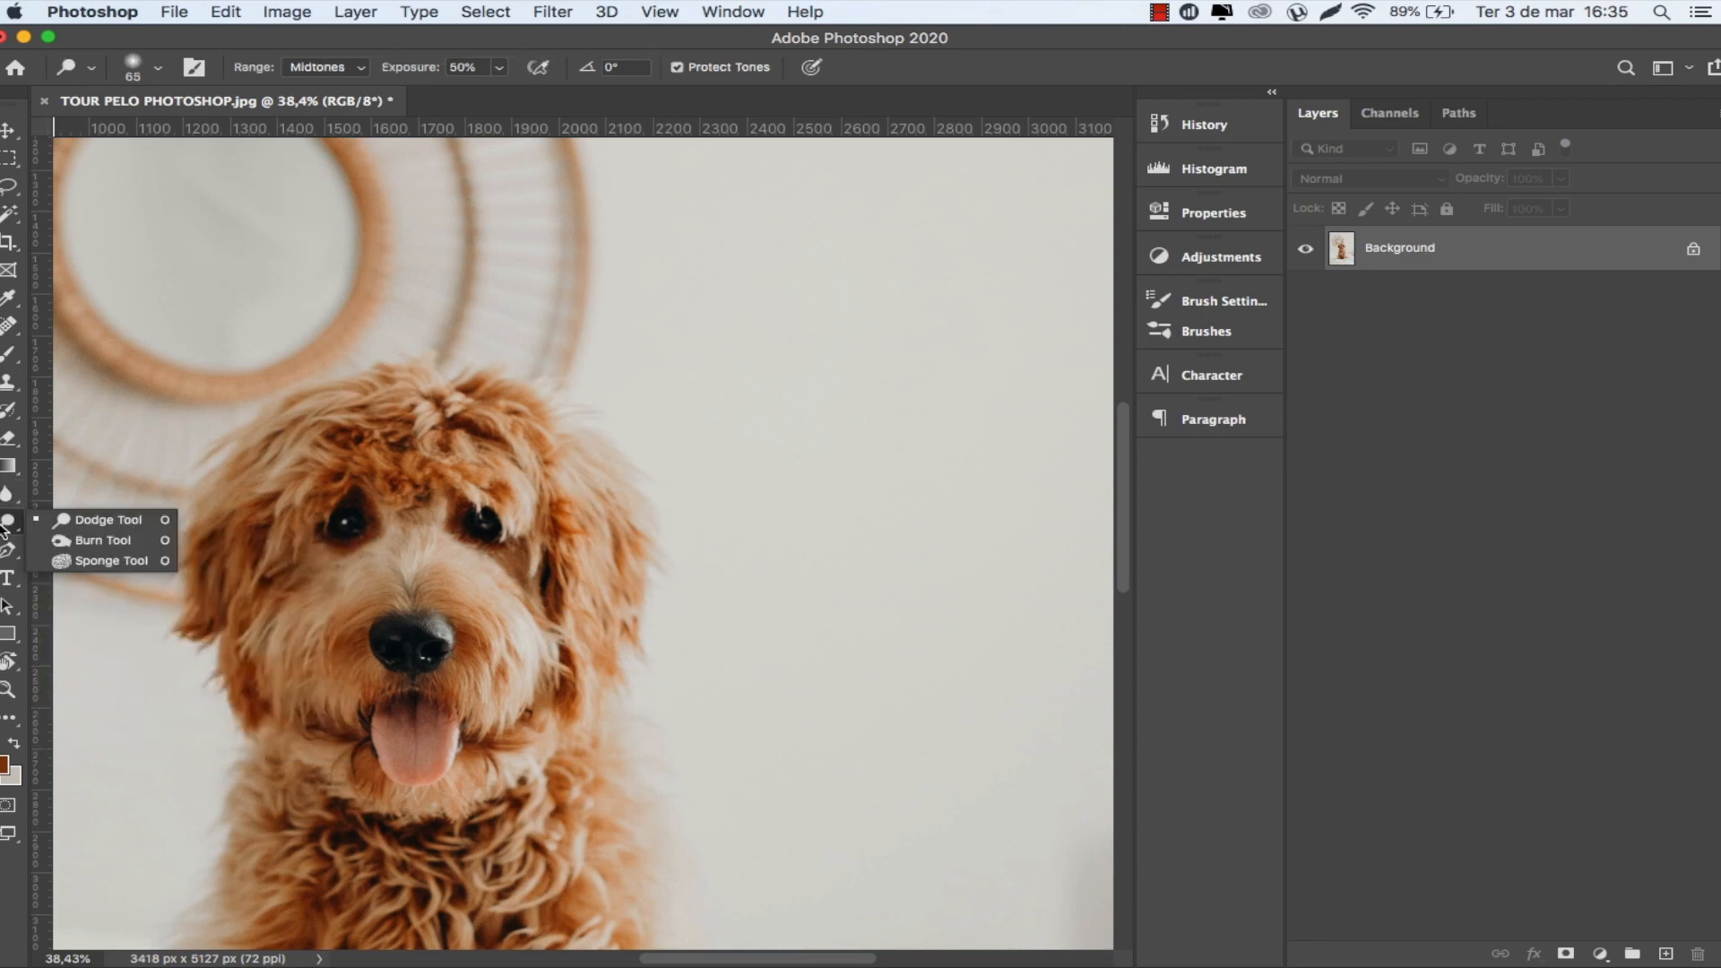
Draw a Pen tool path down the side of the dog's head and neck, and remove it.
click(6, 552)
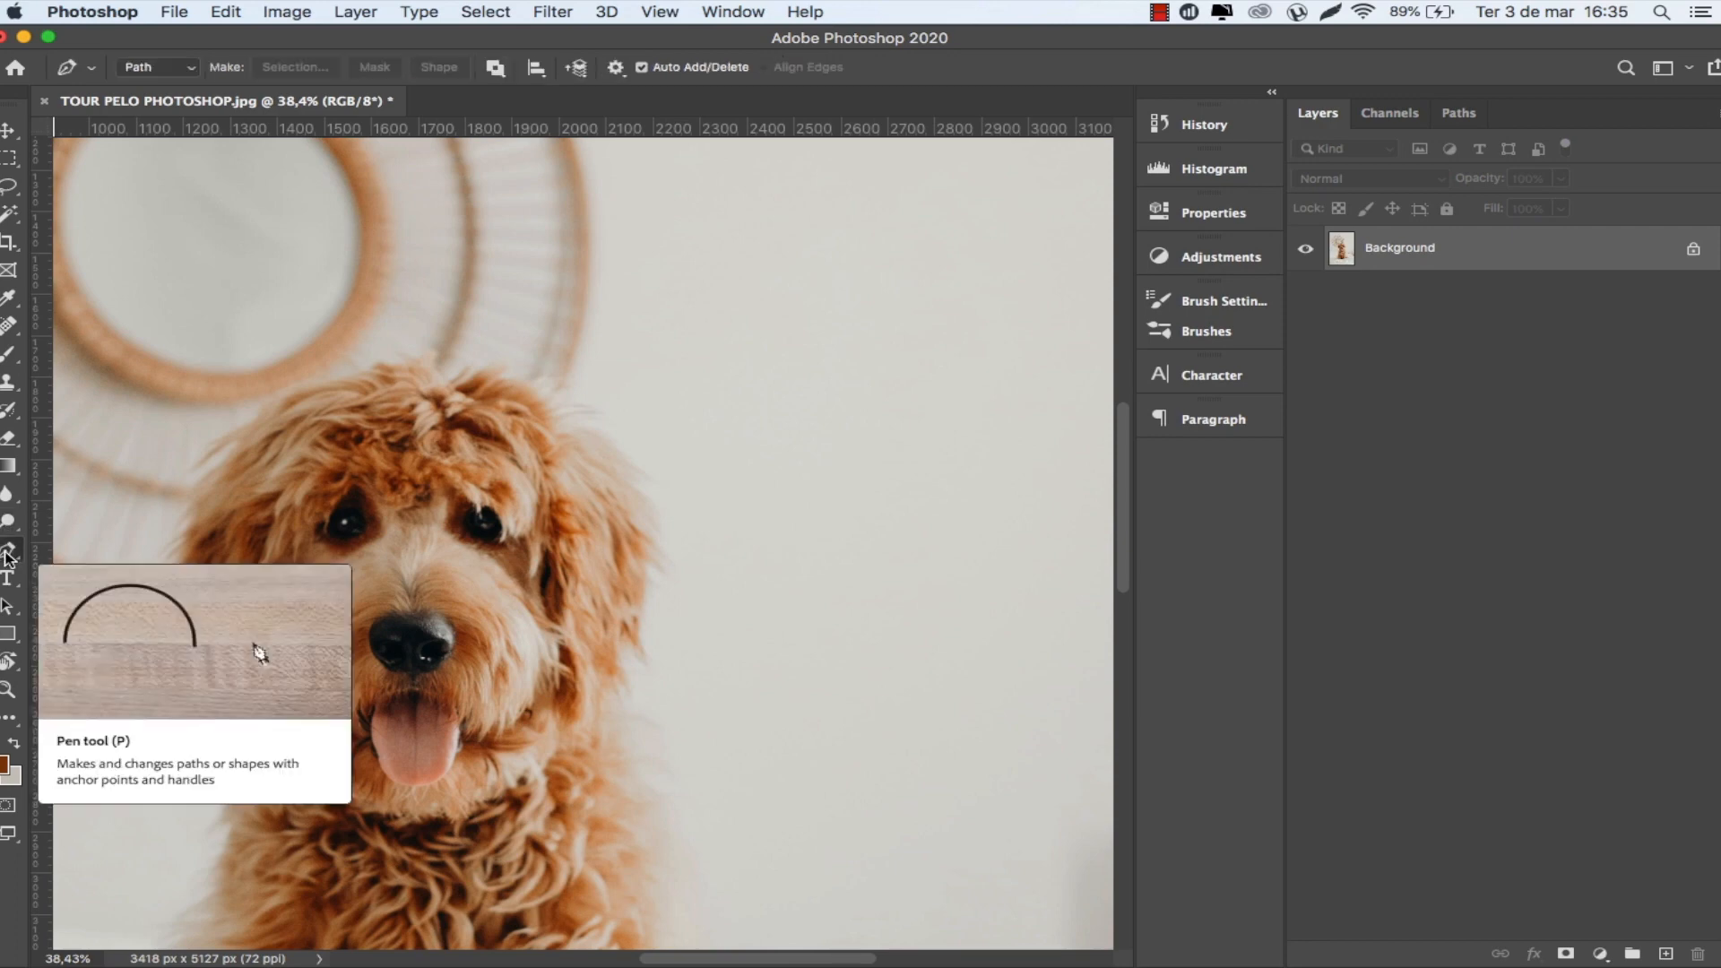
click(541, 401)
click(641, 557)
drag(659, 616, 643, 638)
click(580, 755)
click(572, 801)
drag(610, 860, 596, 874)
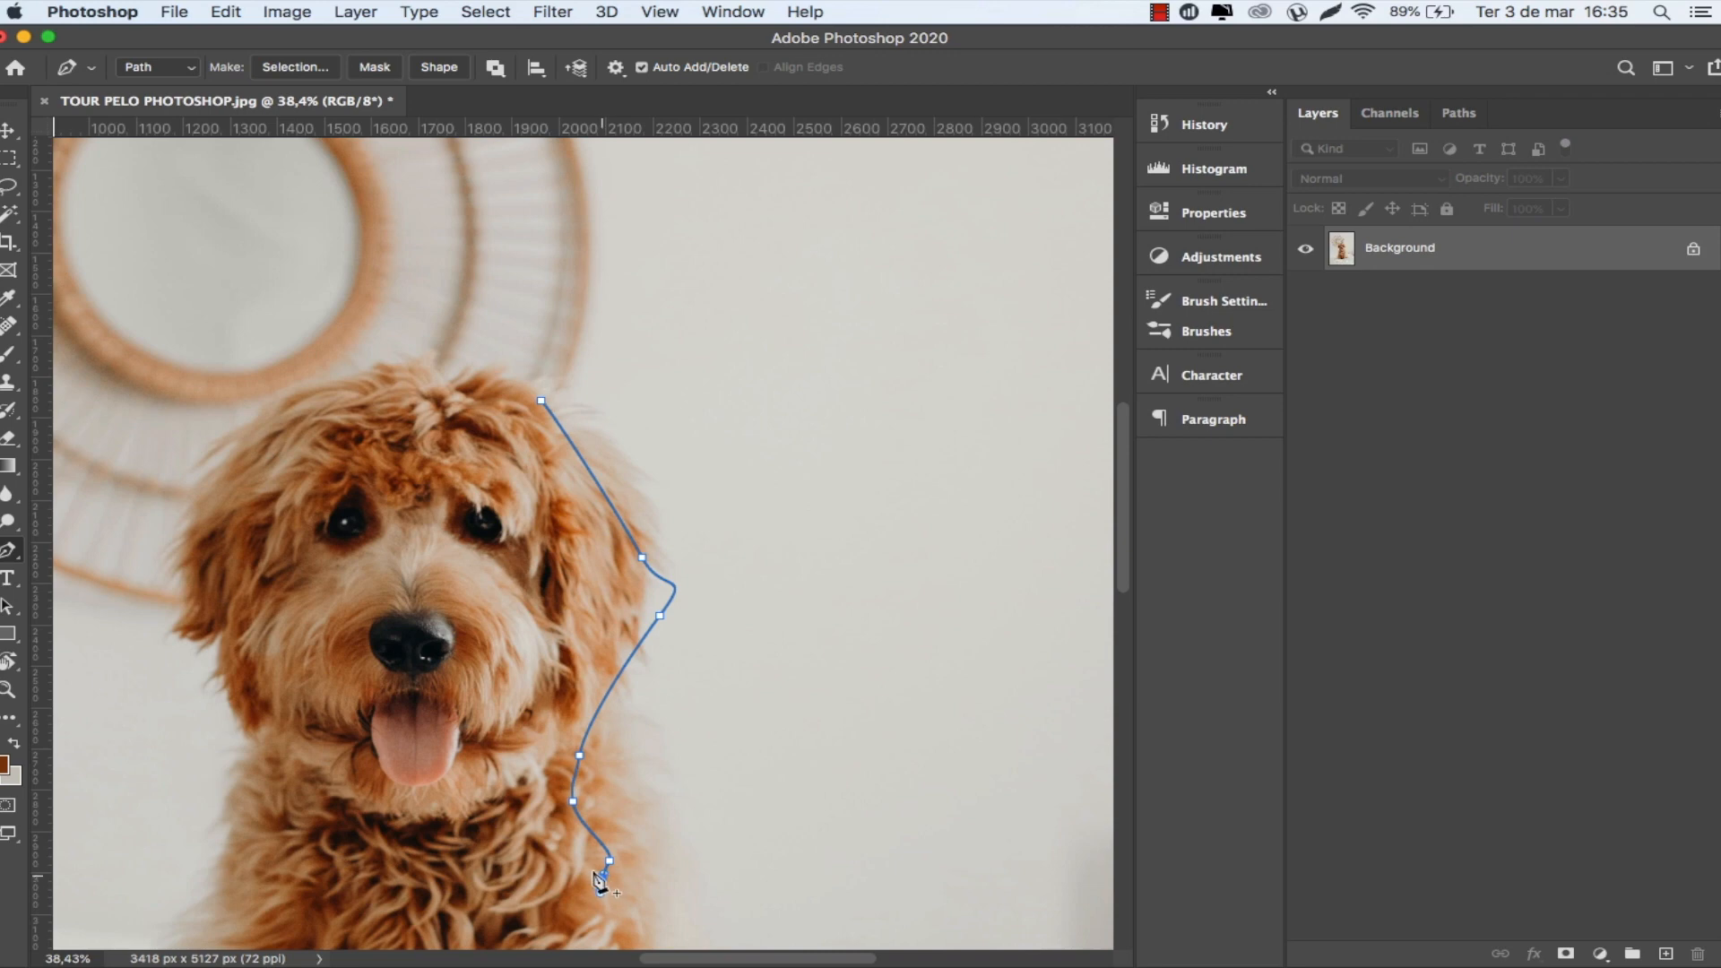
key(super+z)
super+click(590, 876)
key(Escape)
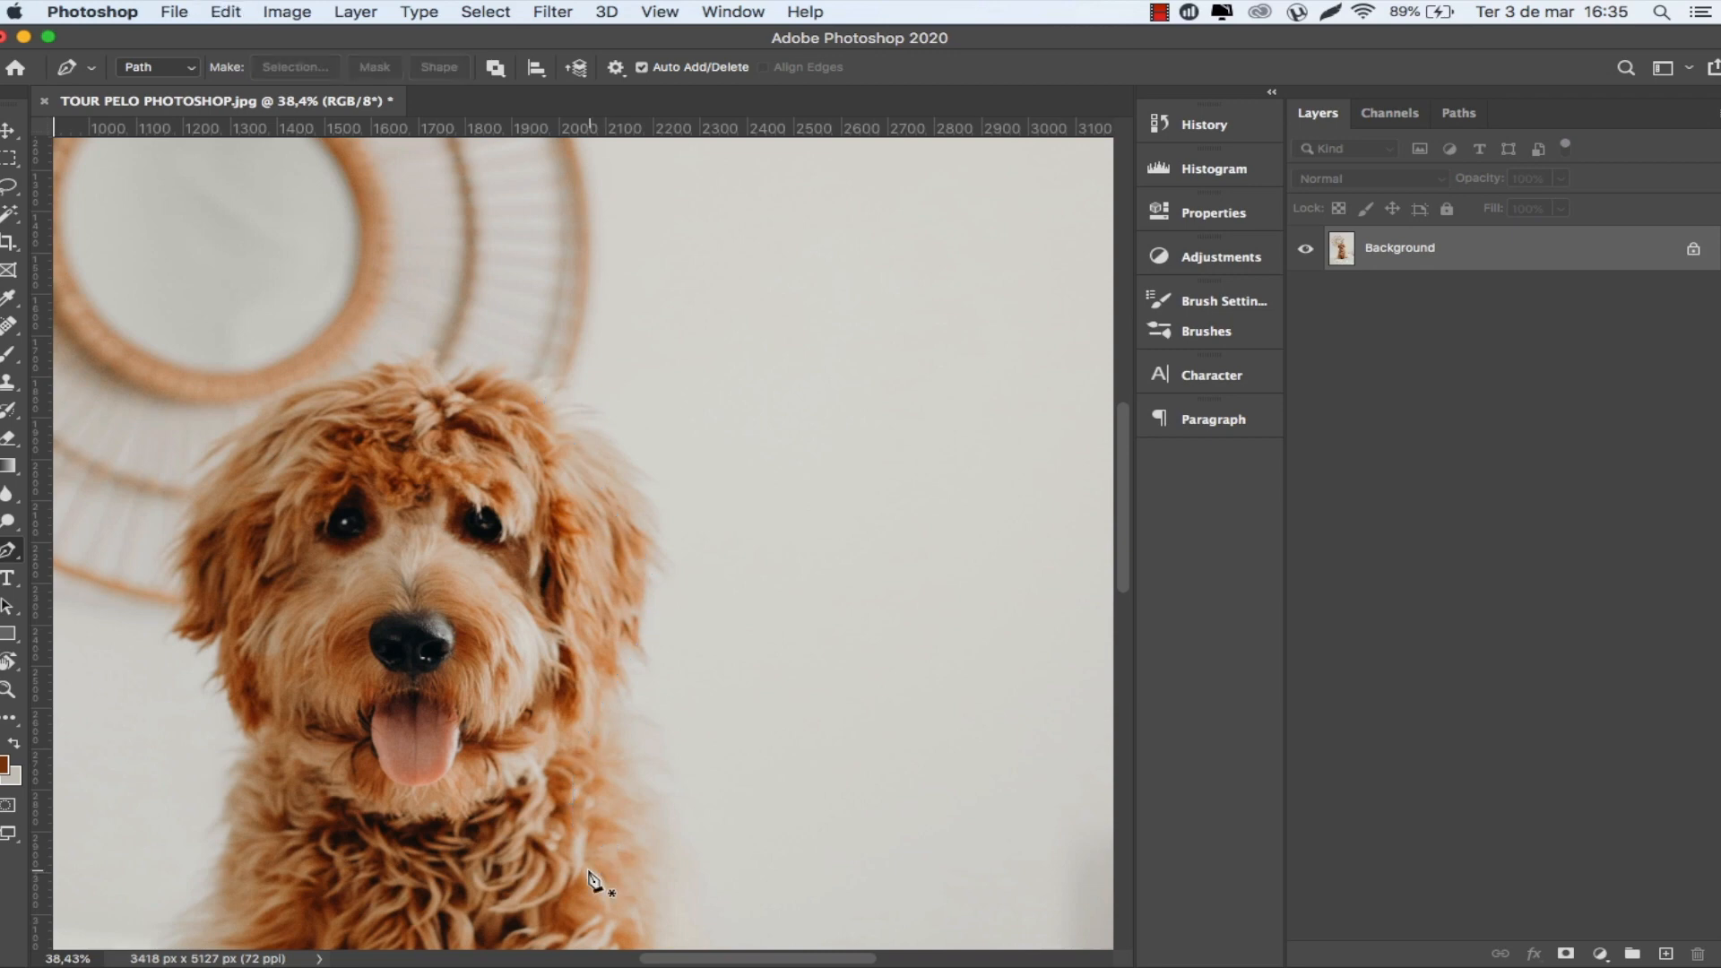
Examine the Type tool's options and the shape tool variants from Rectangle to Custom Shape.
click(12, 580)
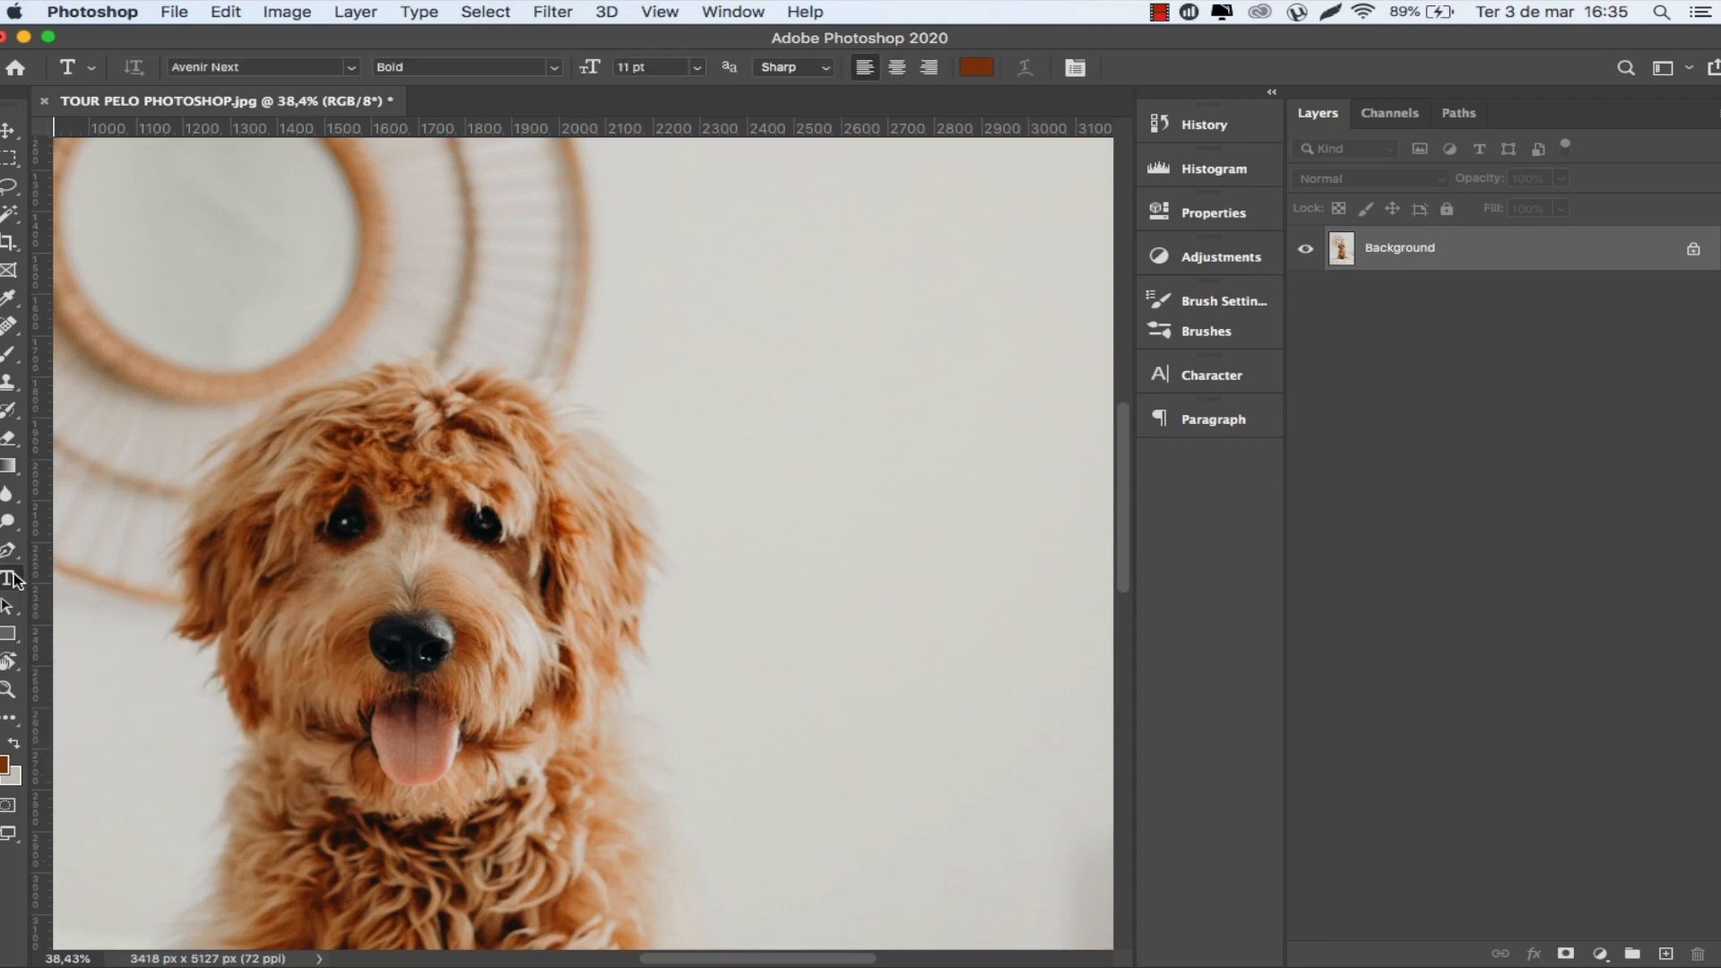
click(9, 638)
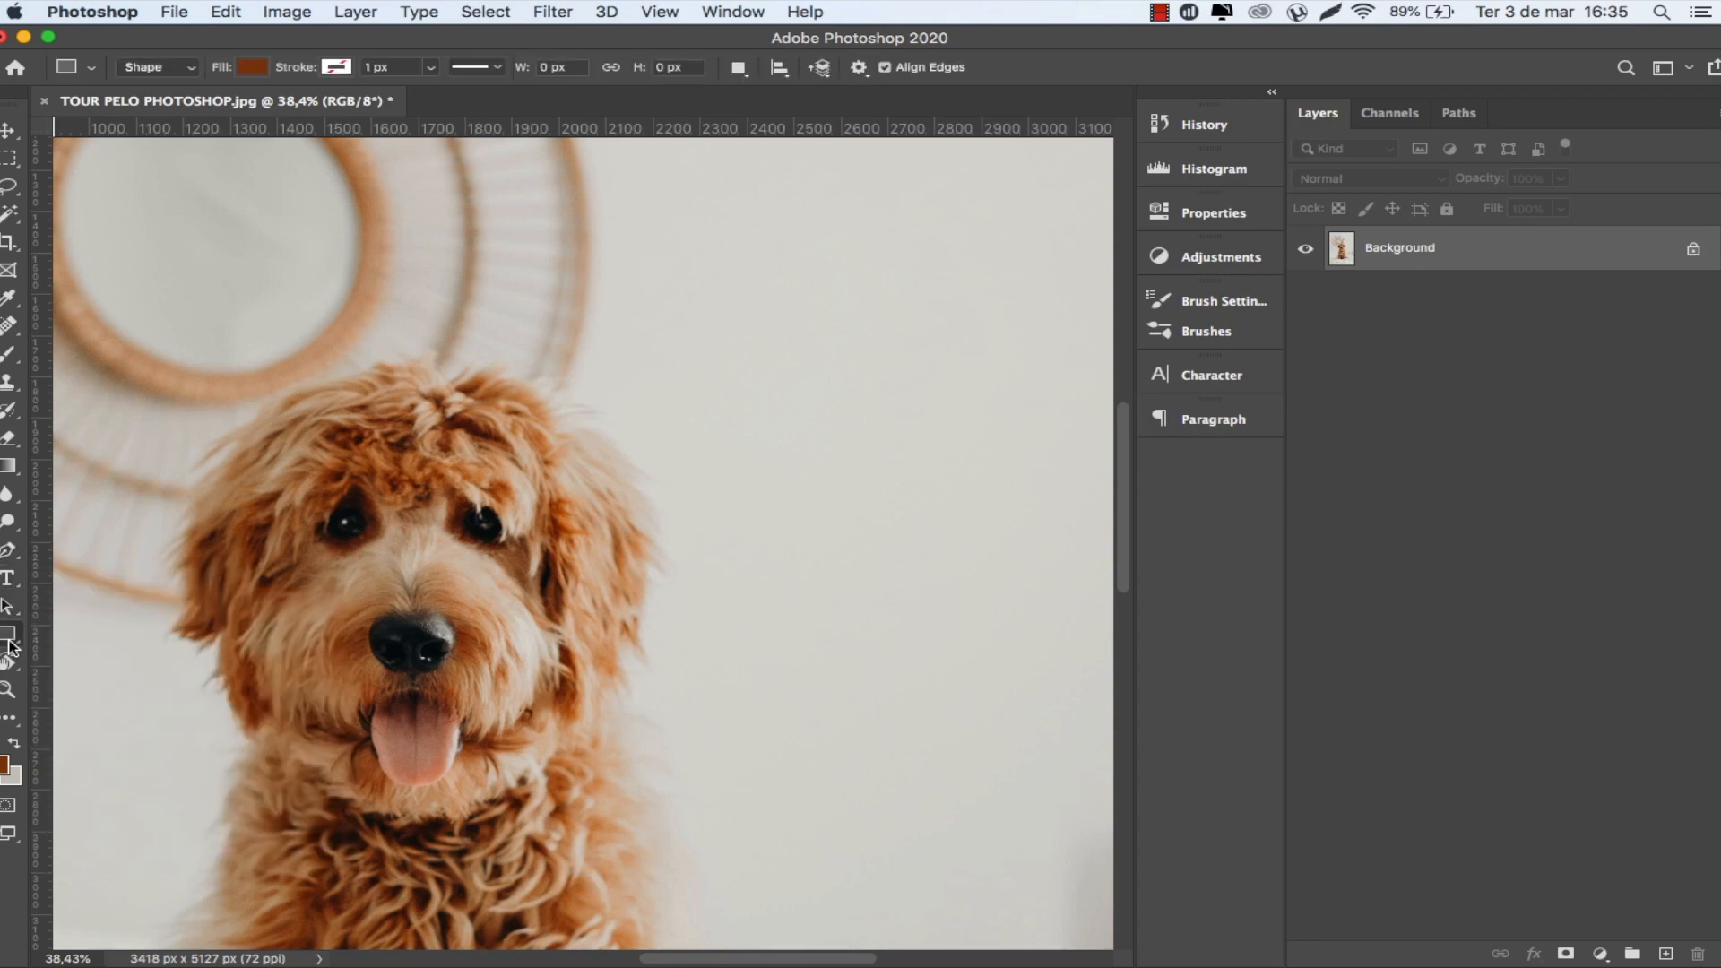
click(12, 643)
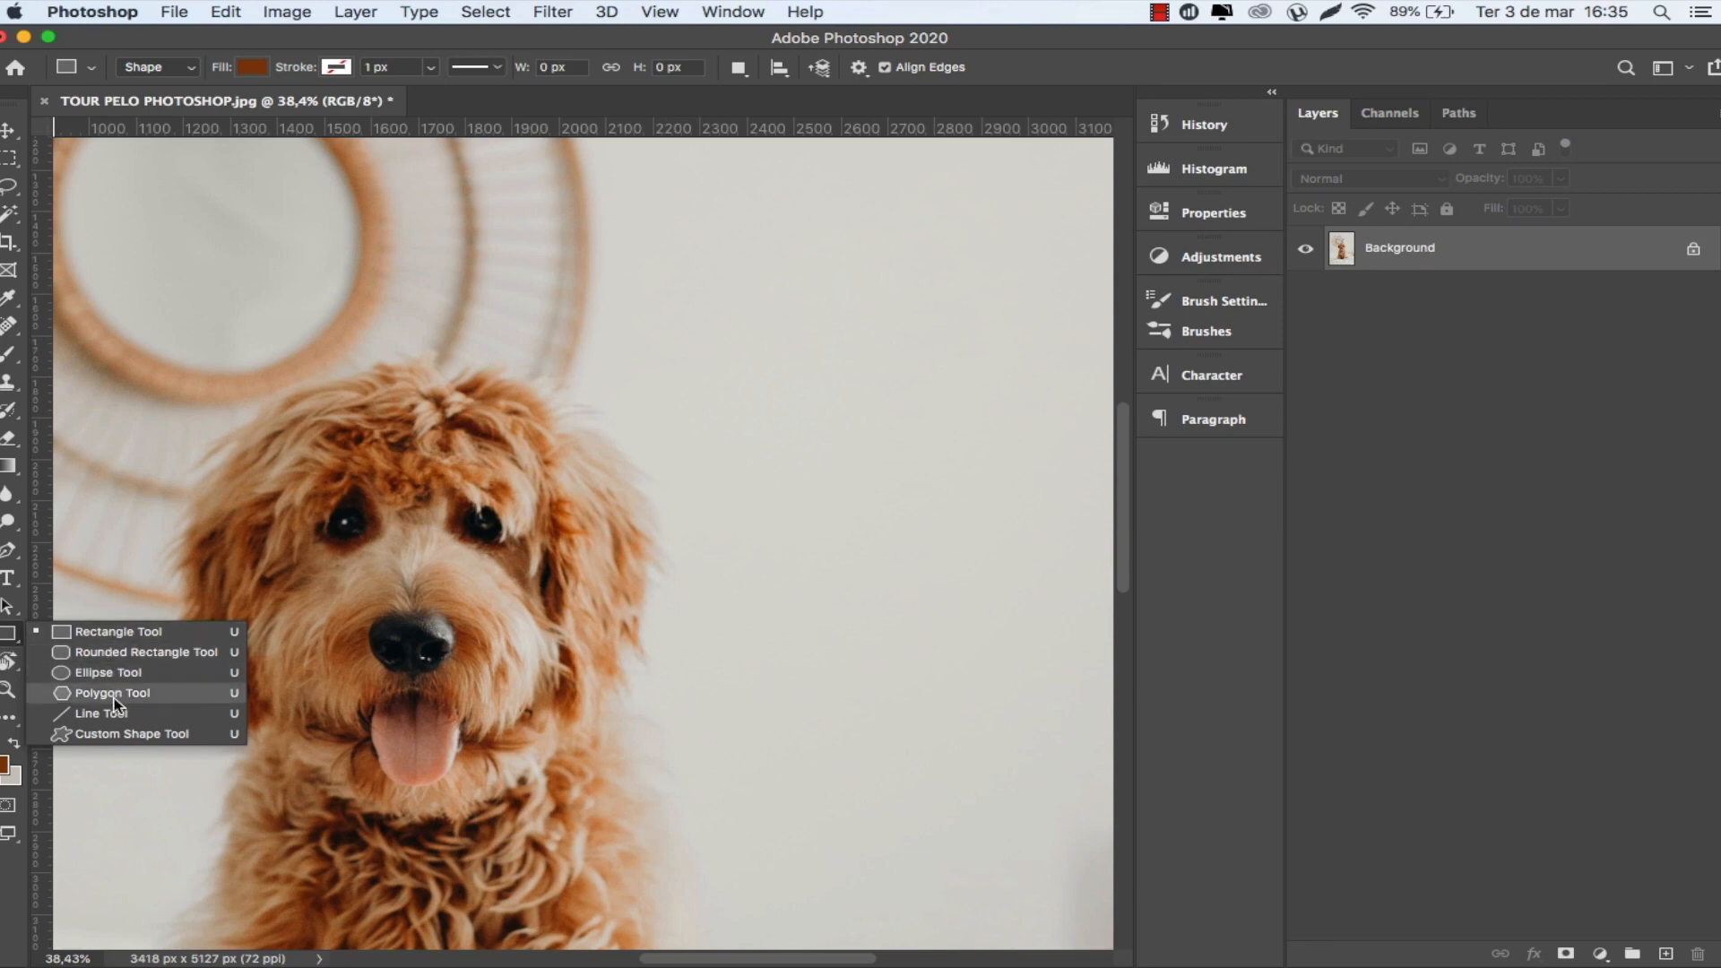
click(3, 643)
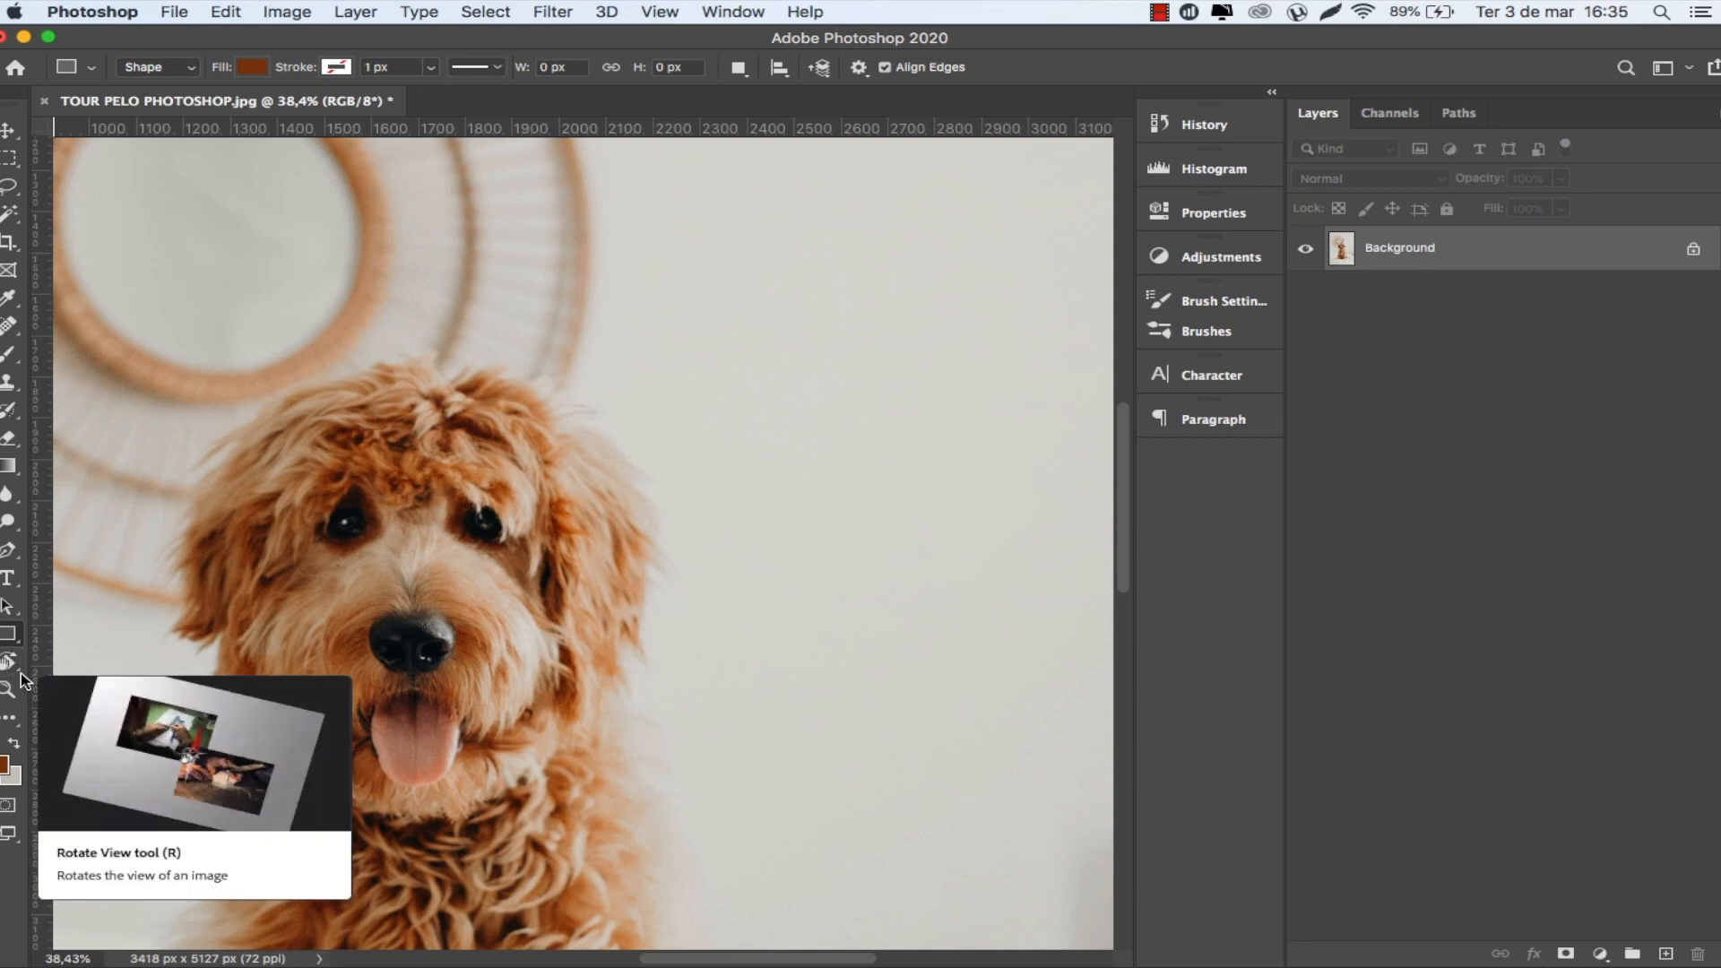
Try turning the canvas with the Rotate View tool, and return the rotation angle to 0°.
click(10, 665)
drag(526, 378, 641, 369)
key(u)
key(r)
drag(511, 546, 434, 317)
key(r)
drag(719, 398, 1007, 511)
key(r)
drag(834, 581, 385, 417)
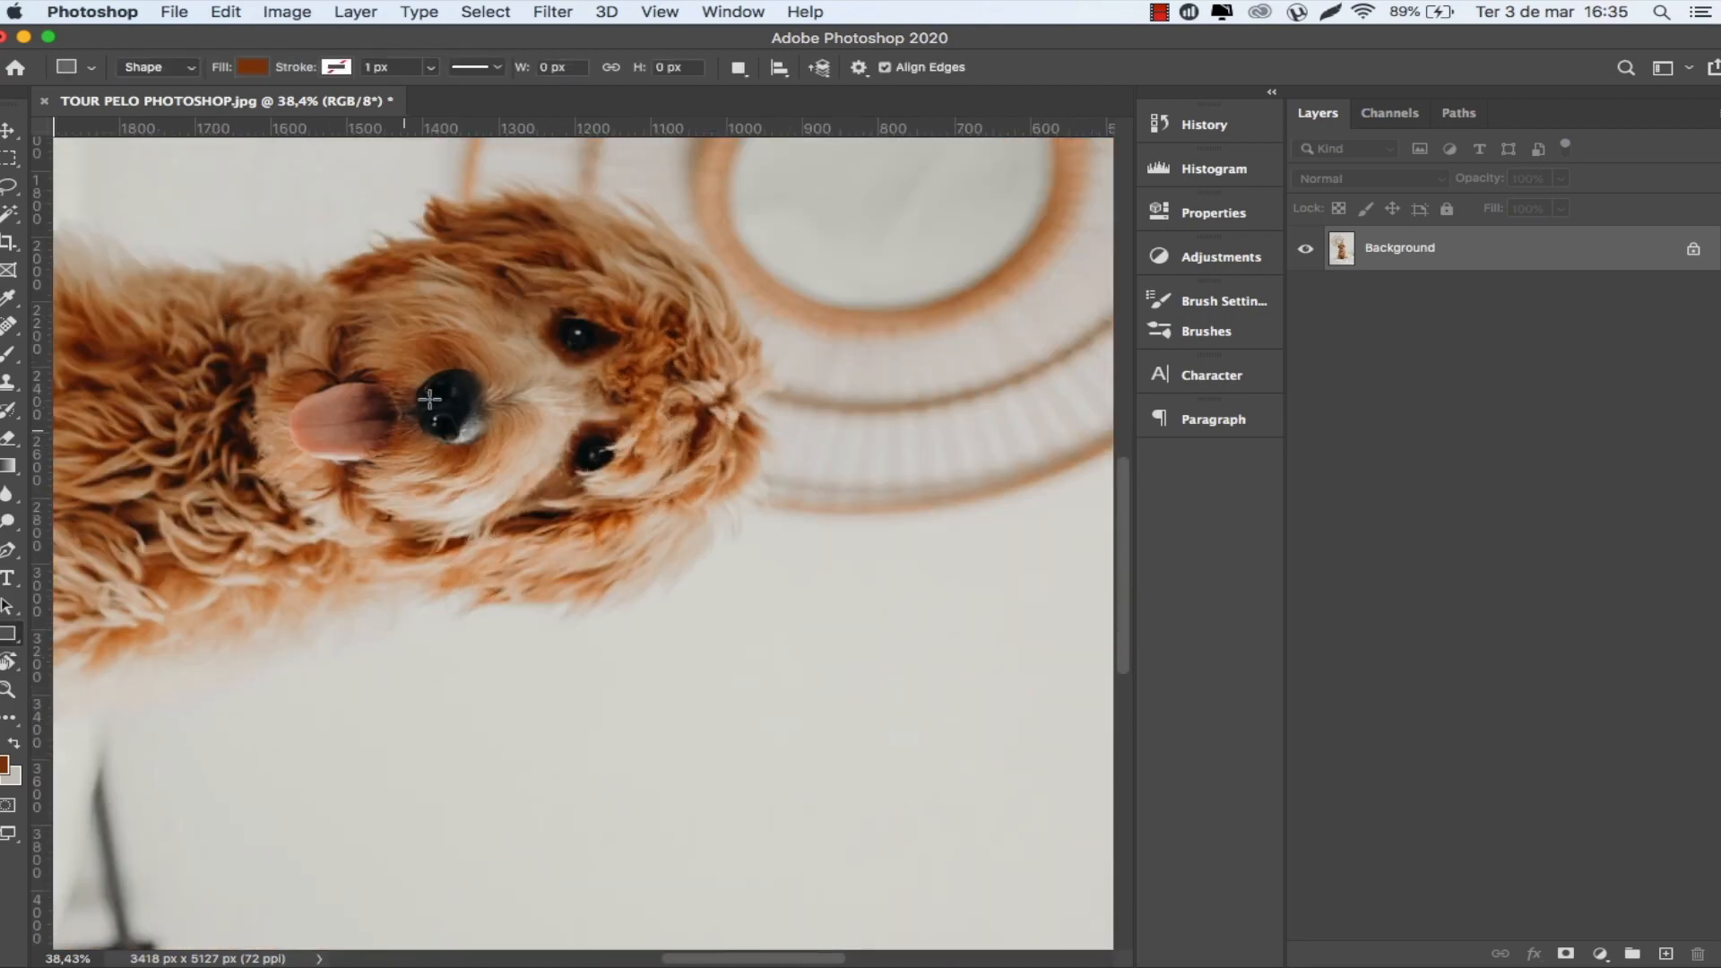
key(r)
drag(554, 409, 570, 473)
drag(551, 371, 147, 548)
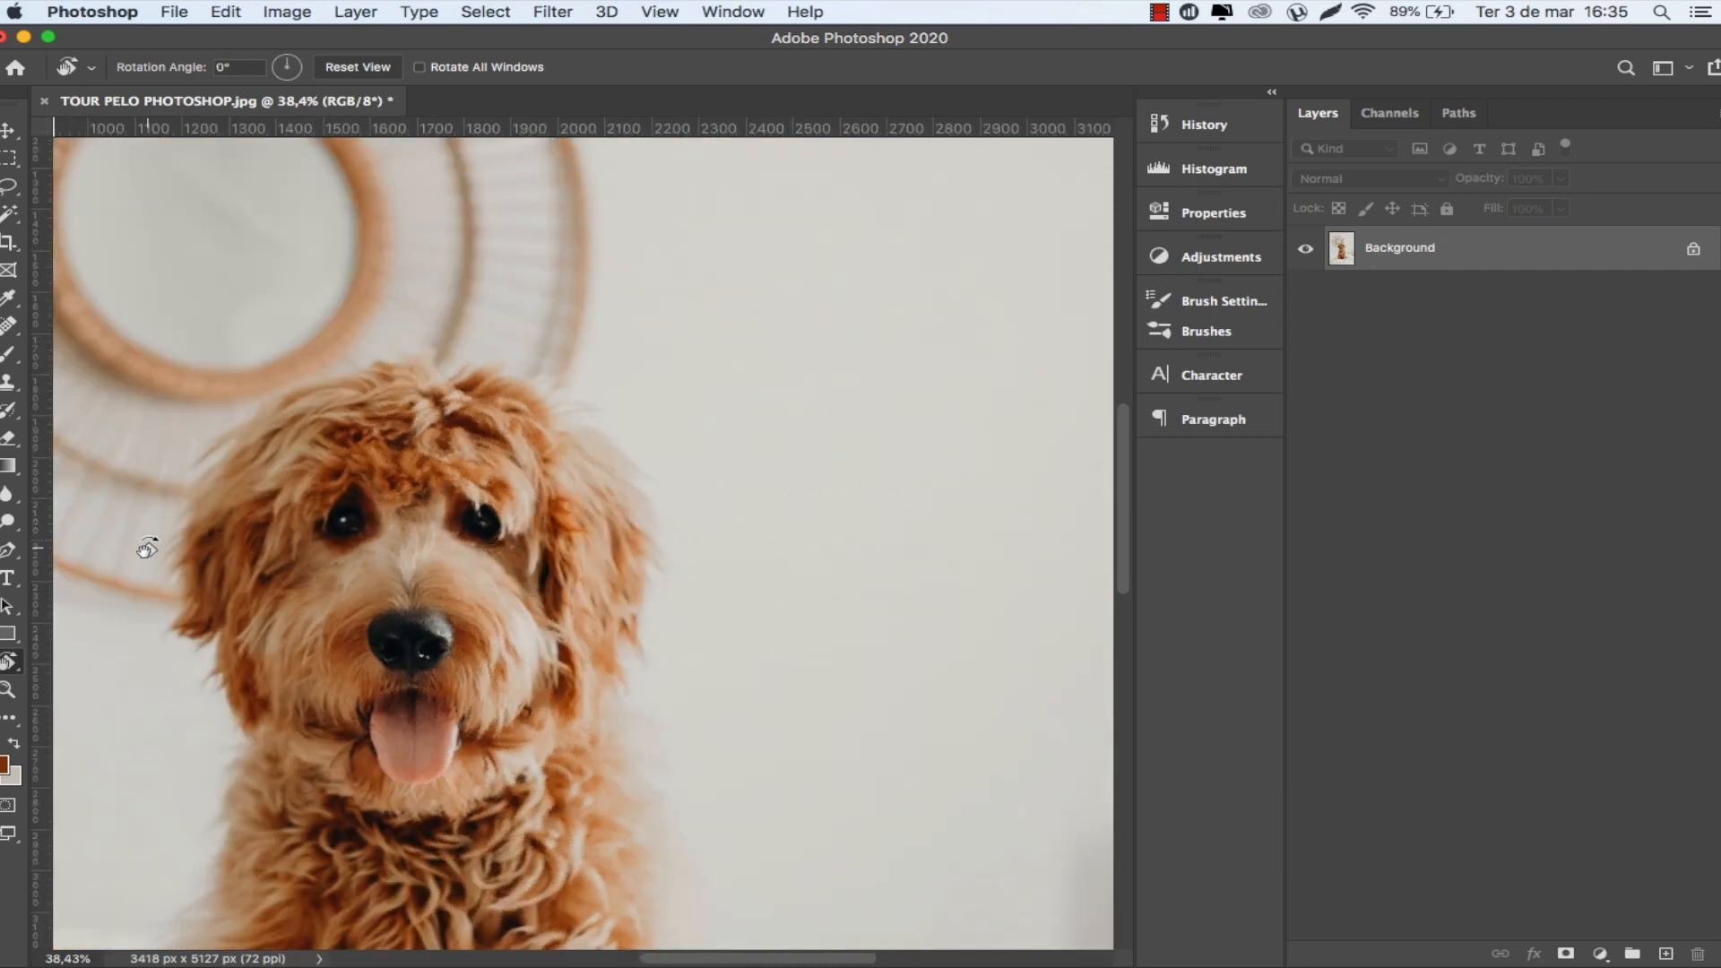
Try the Zoom tool on the dog photo by zooming in and out, showing it at 100%, and zooming out to about 18%.
click(4, 695)
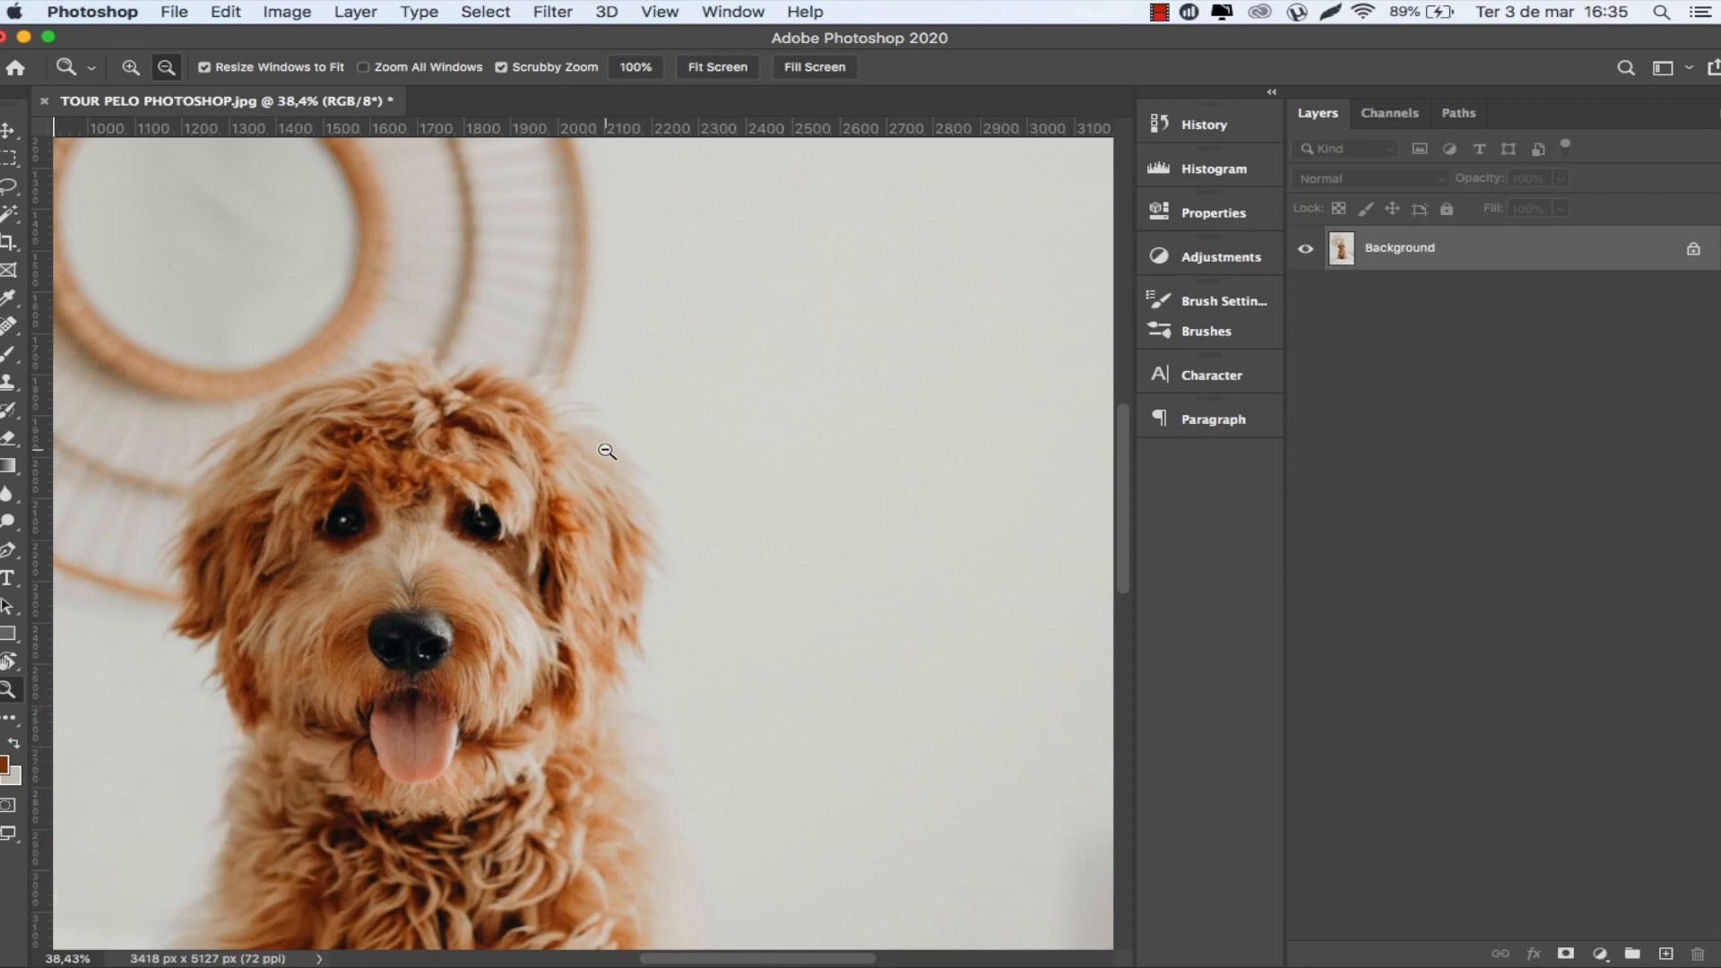
key(alt)
click(653, 441)
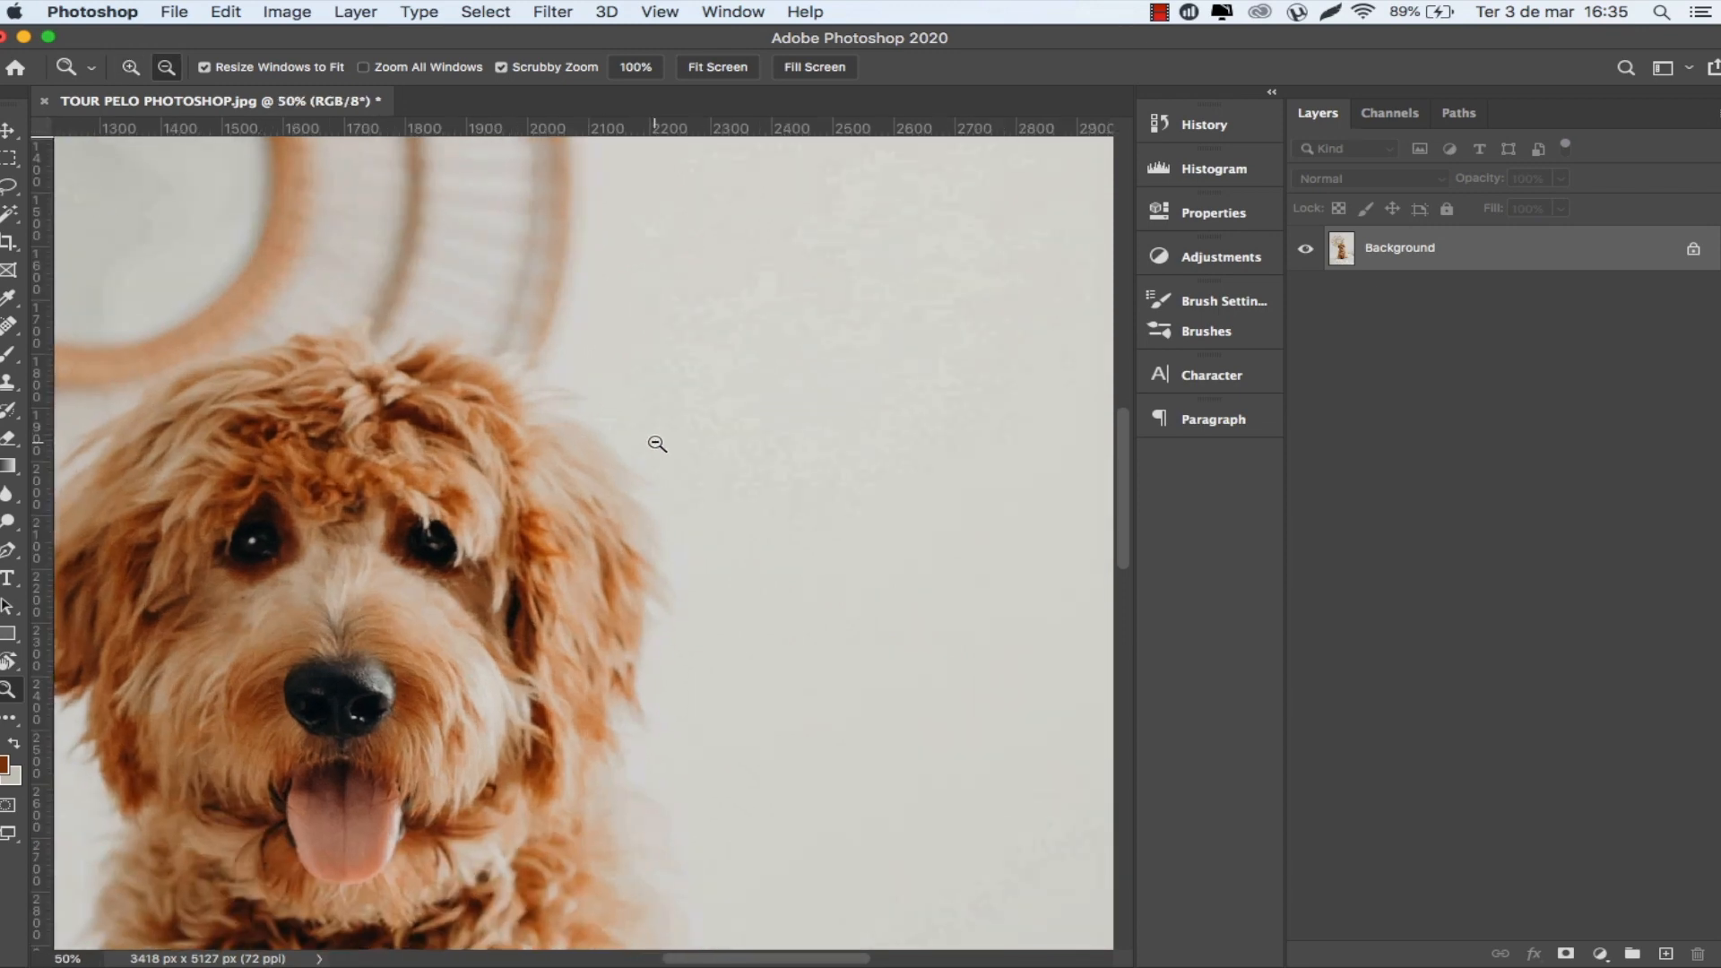
alt+click(653, 442)
alt+click(654, 442)
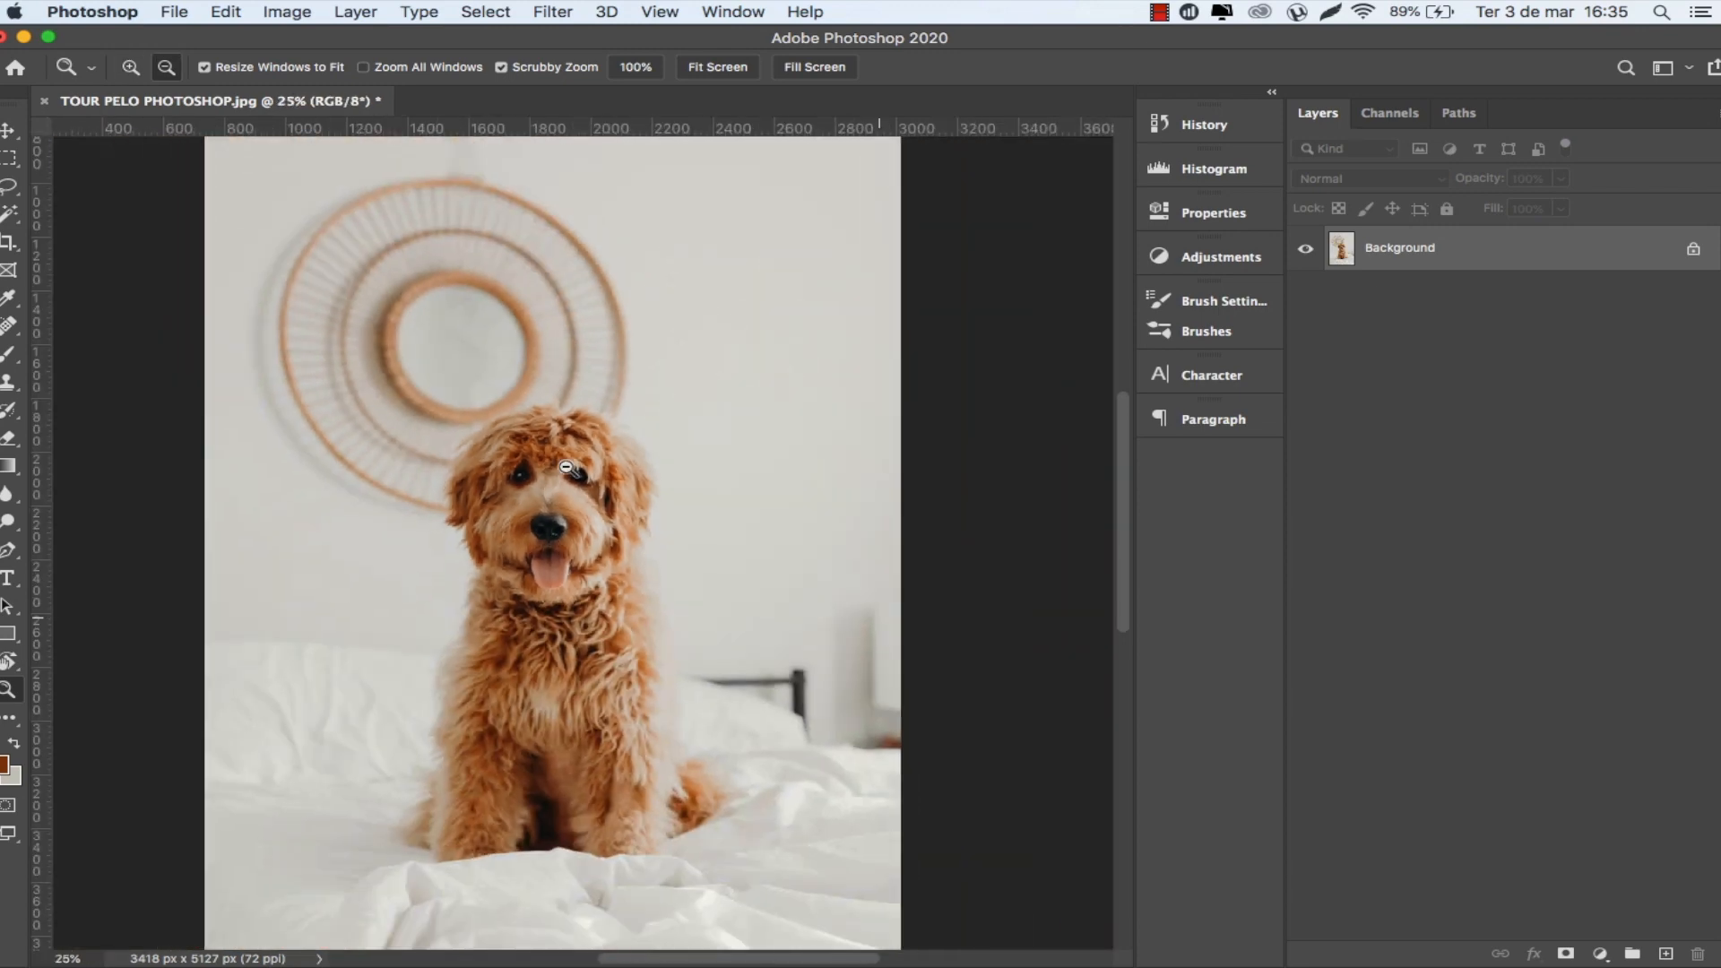
double_click(15, 698)
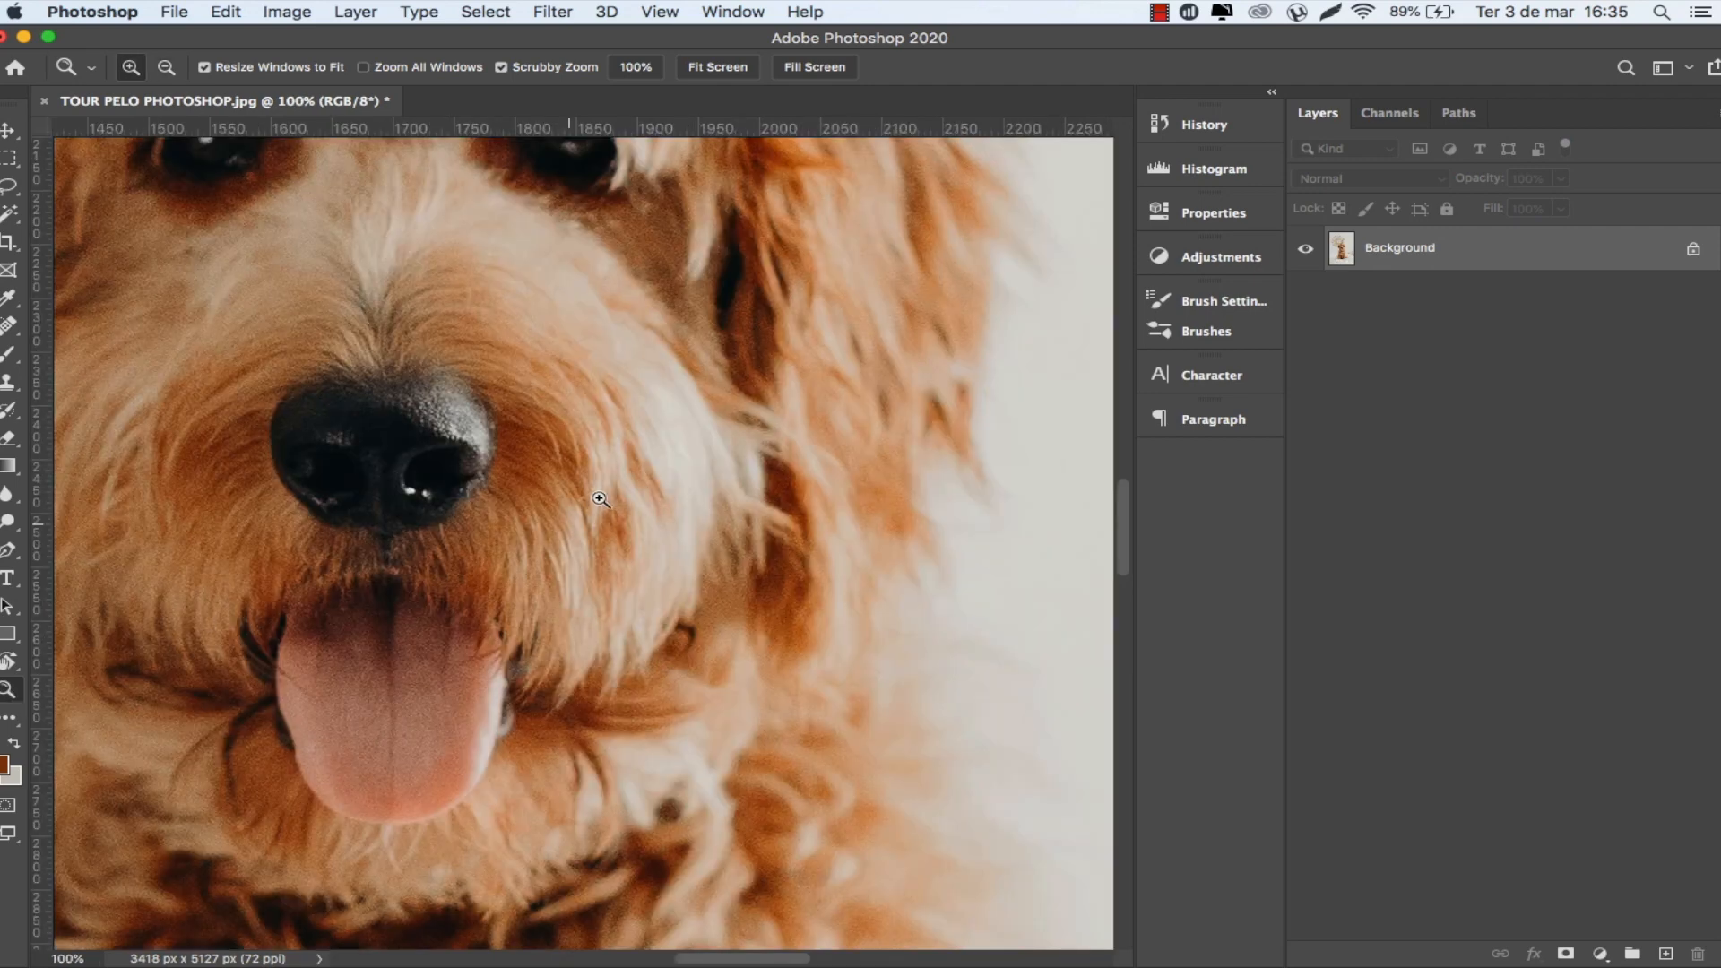
drag(599, 500, 45, 751)
Examine the foreground color in the Color Picker, and cancel without changing it.
click(5, 764)
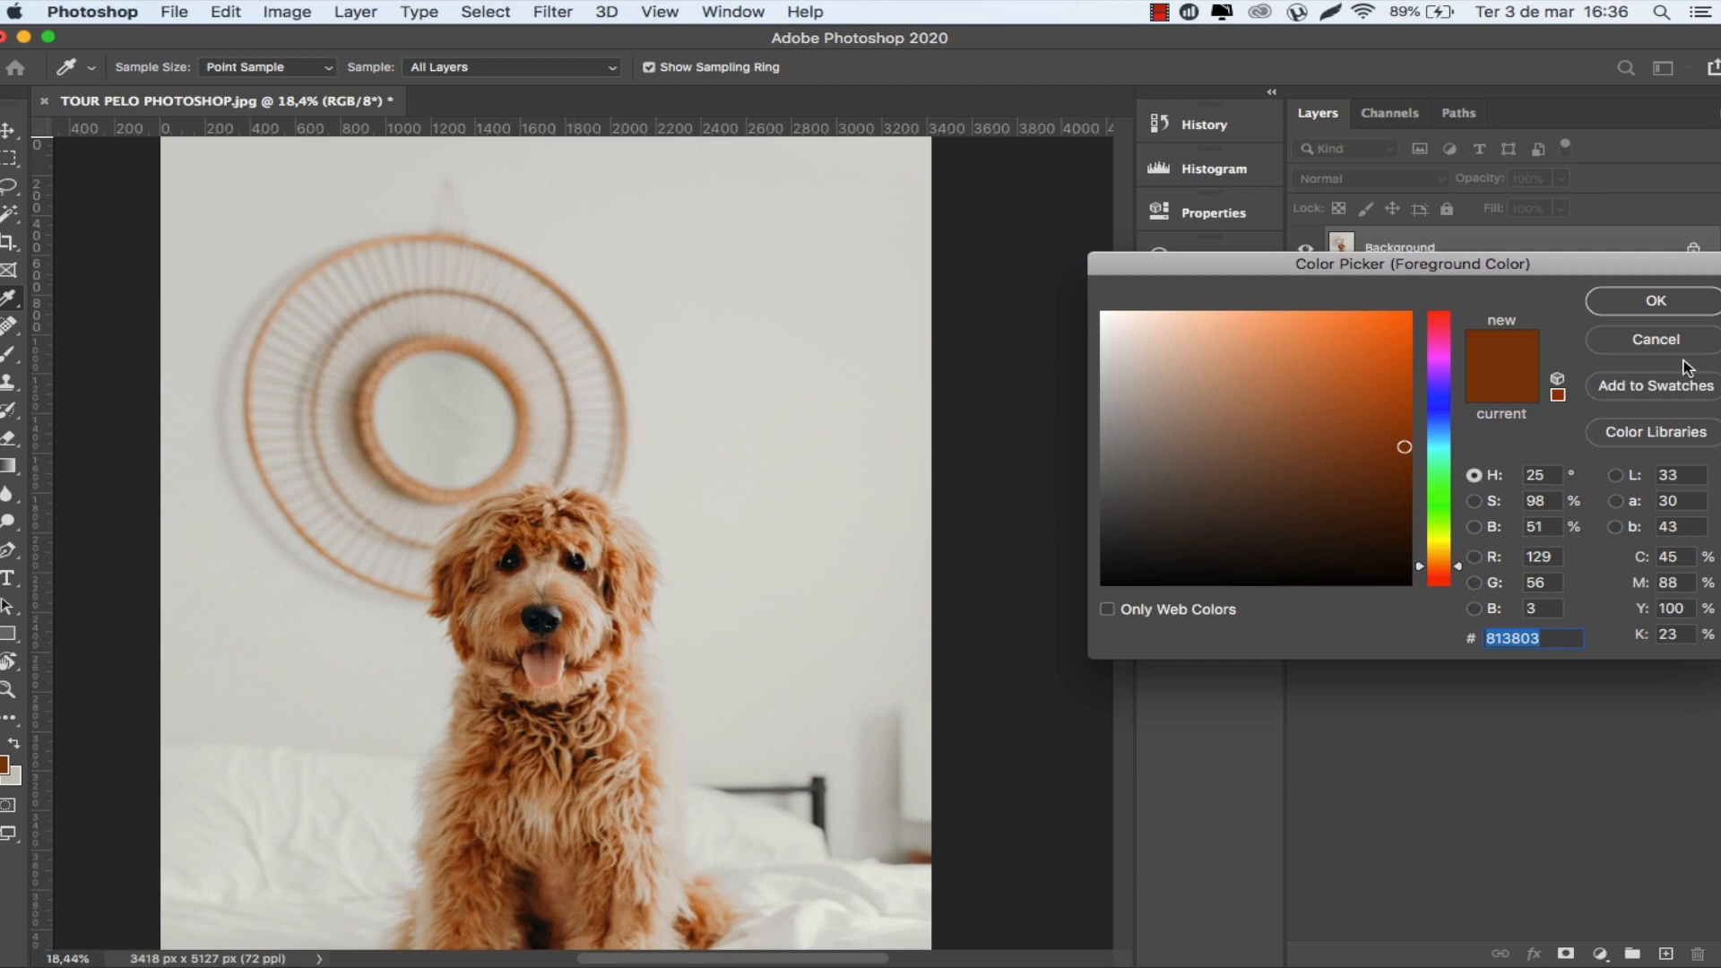
key(Escape)
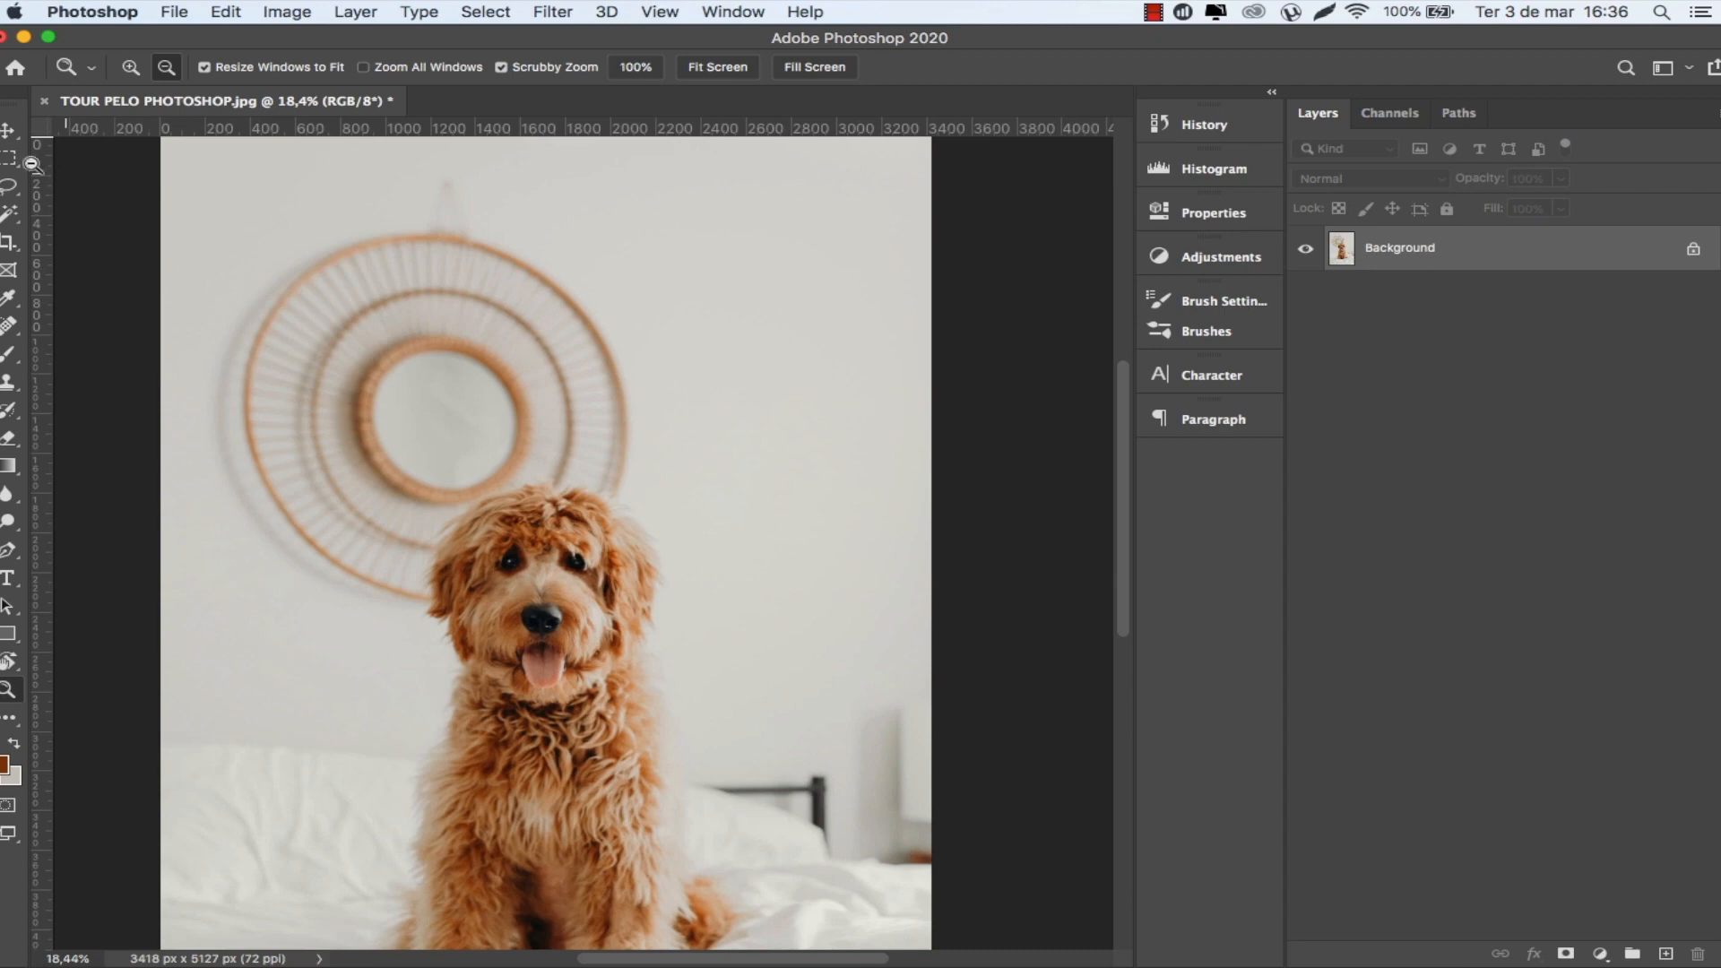
Try the Rectangular Marquee tool's add-to-selection mode, and set the tool to subtract from selection.
click(7, 130)
click(9, 158)
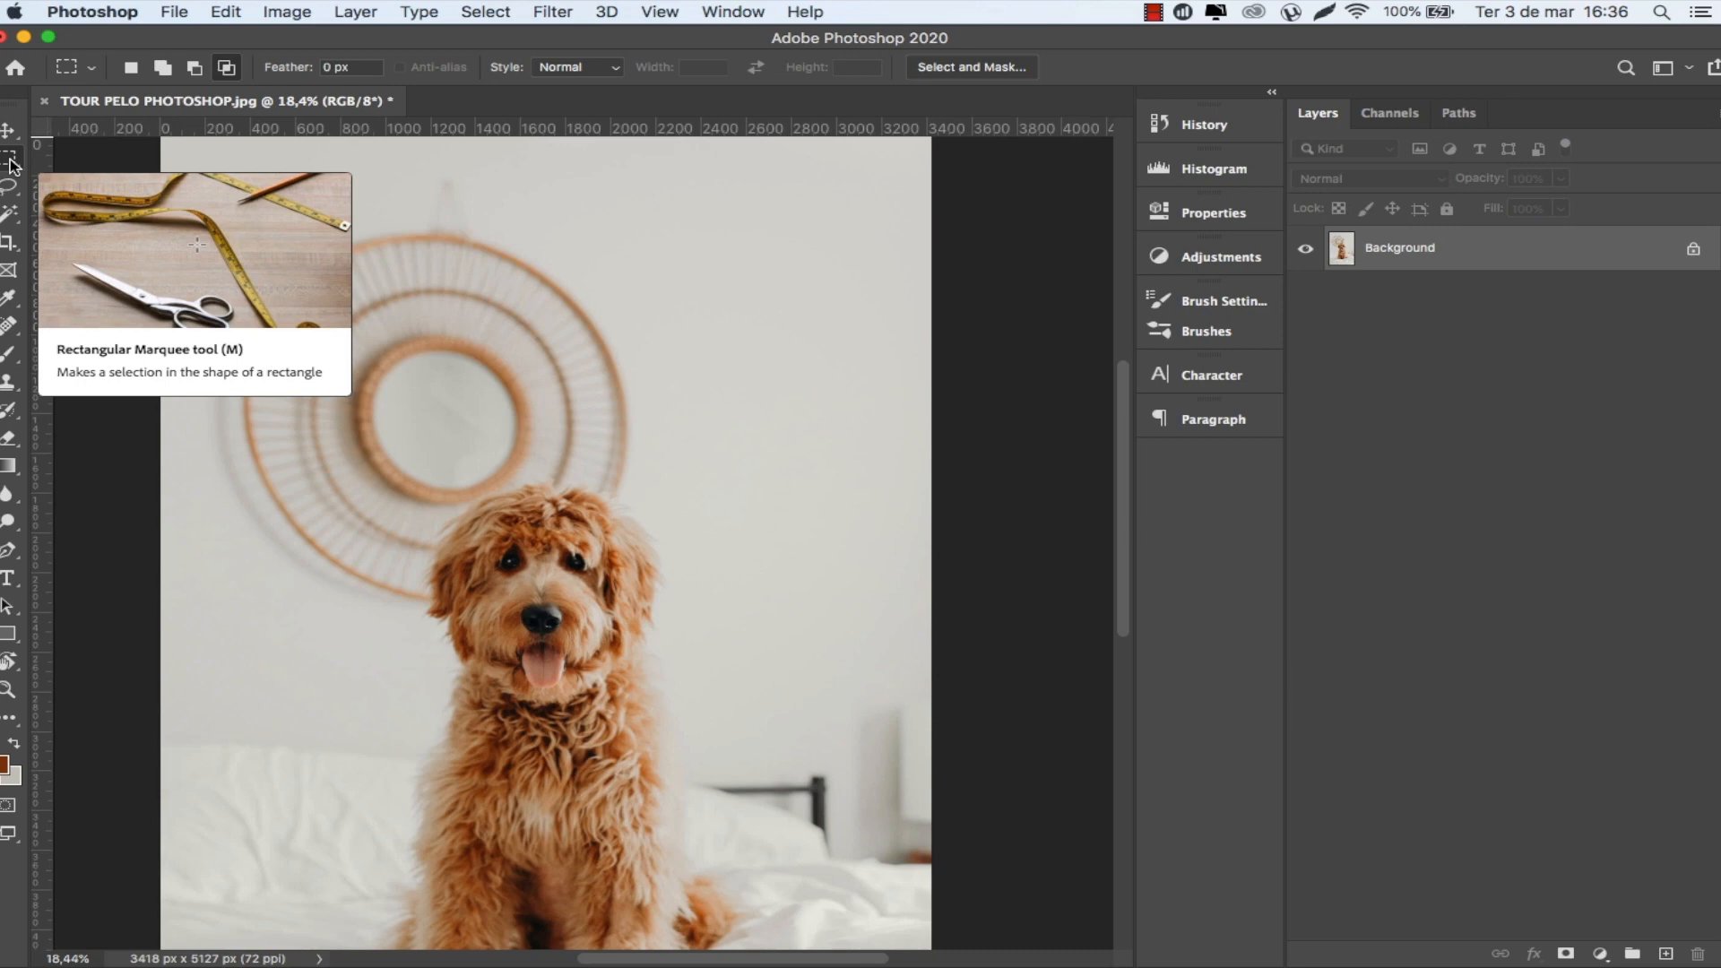
click(158, 74)
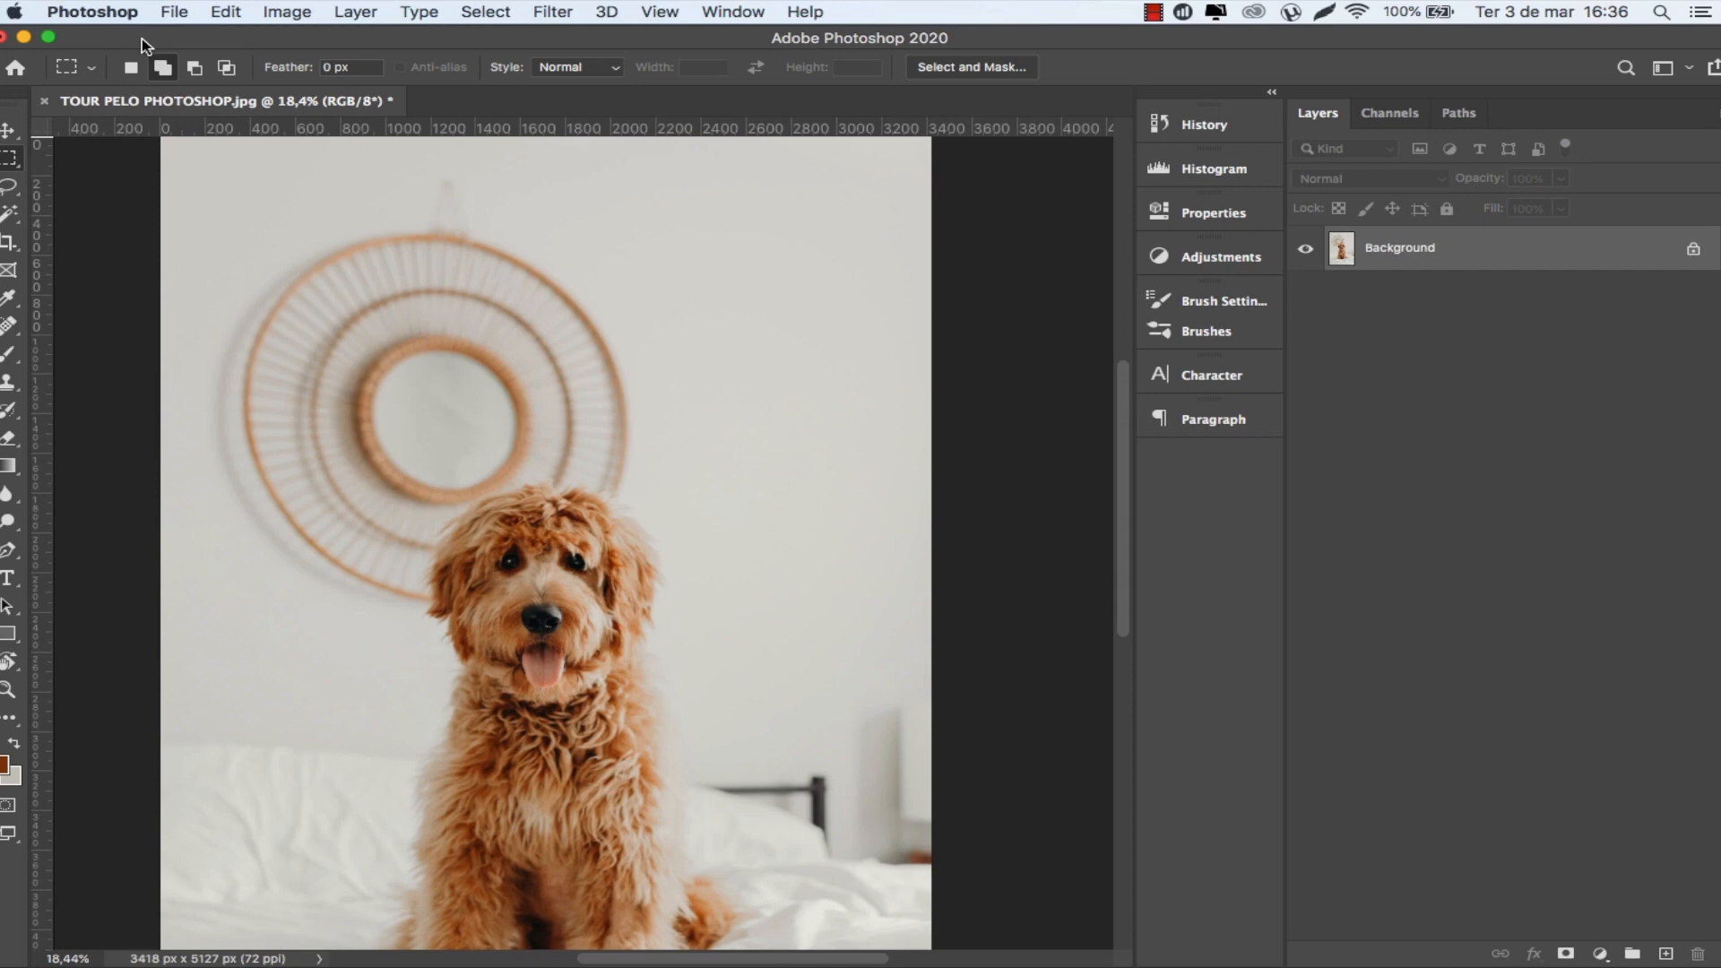
click(196, 70)
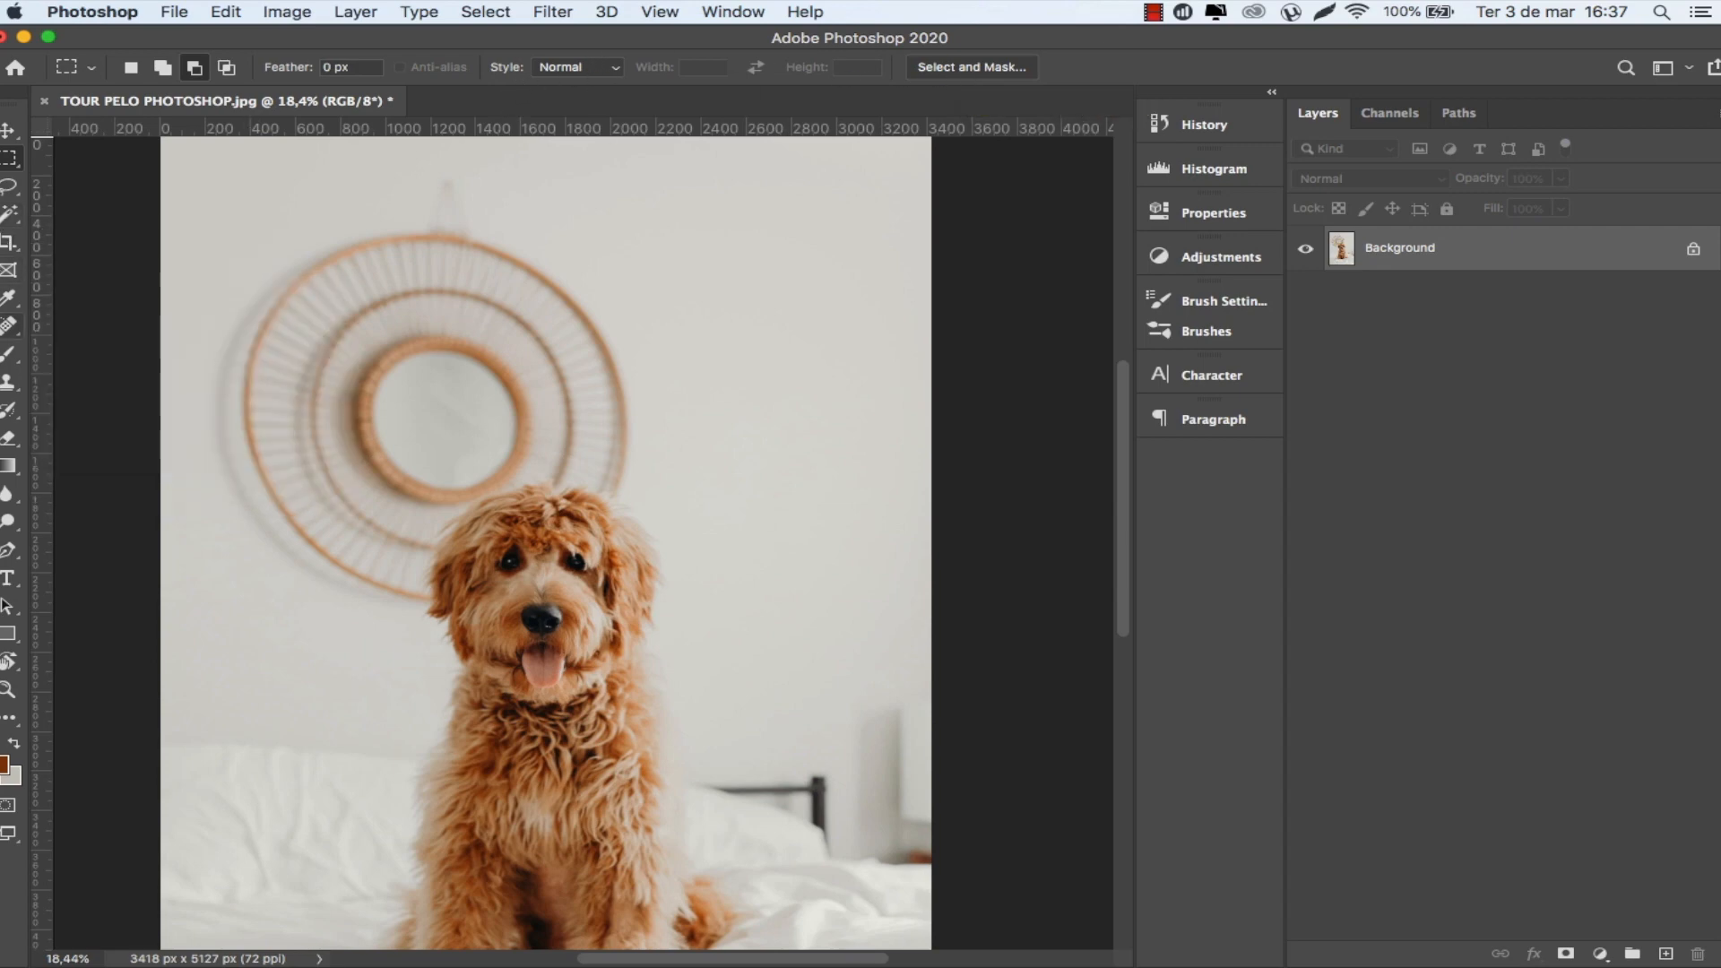
Examine the Brush tool's size, hardness and preset choices and its list of blending modes.
click(8, 353)
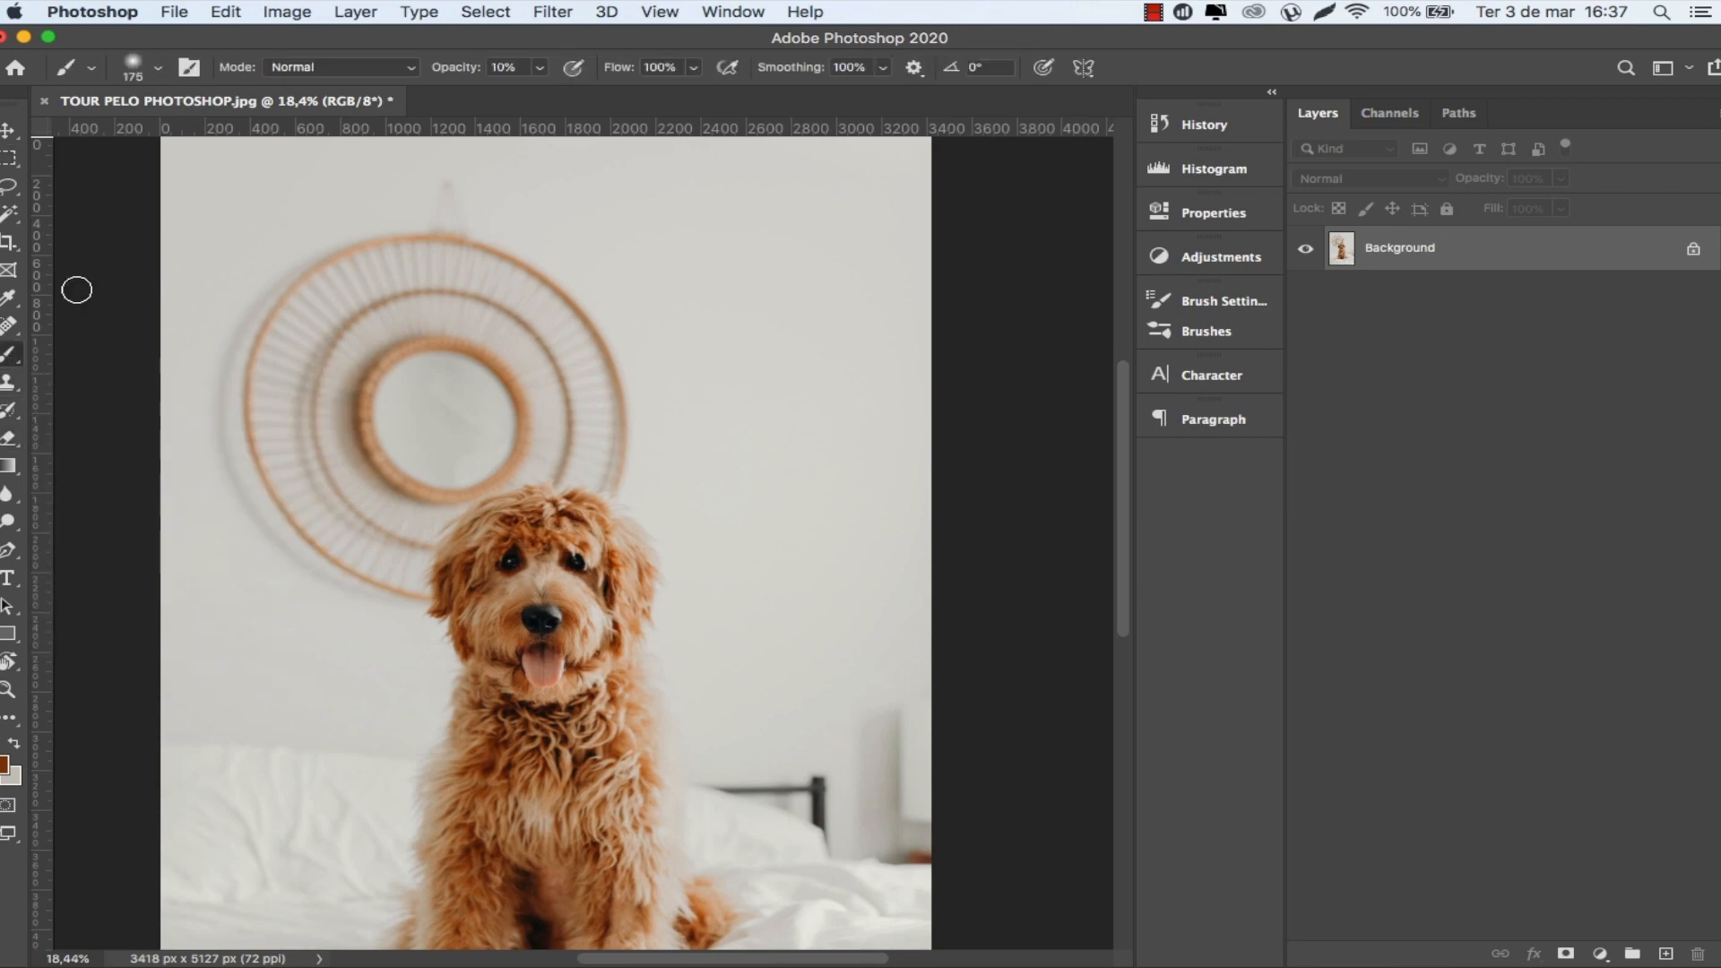
click(161, 69)
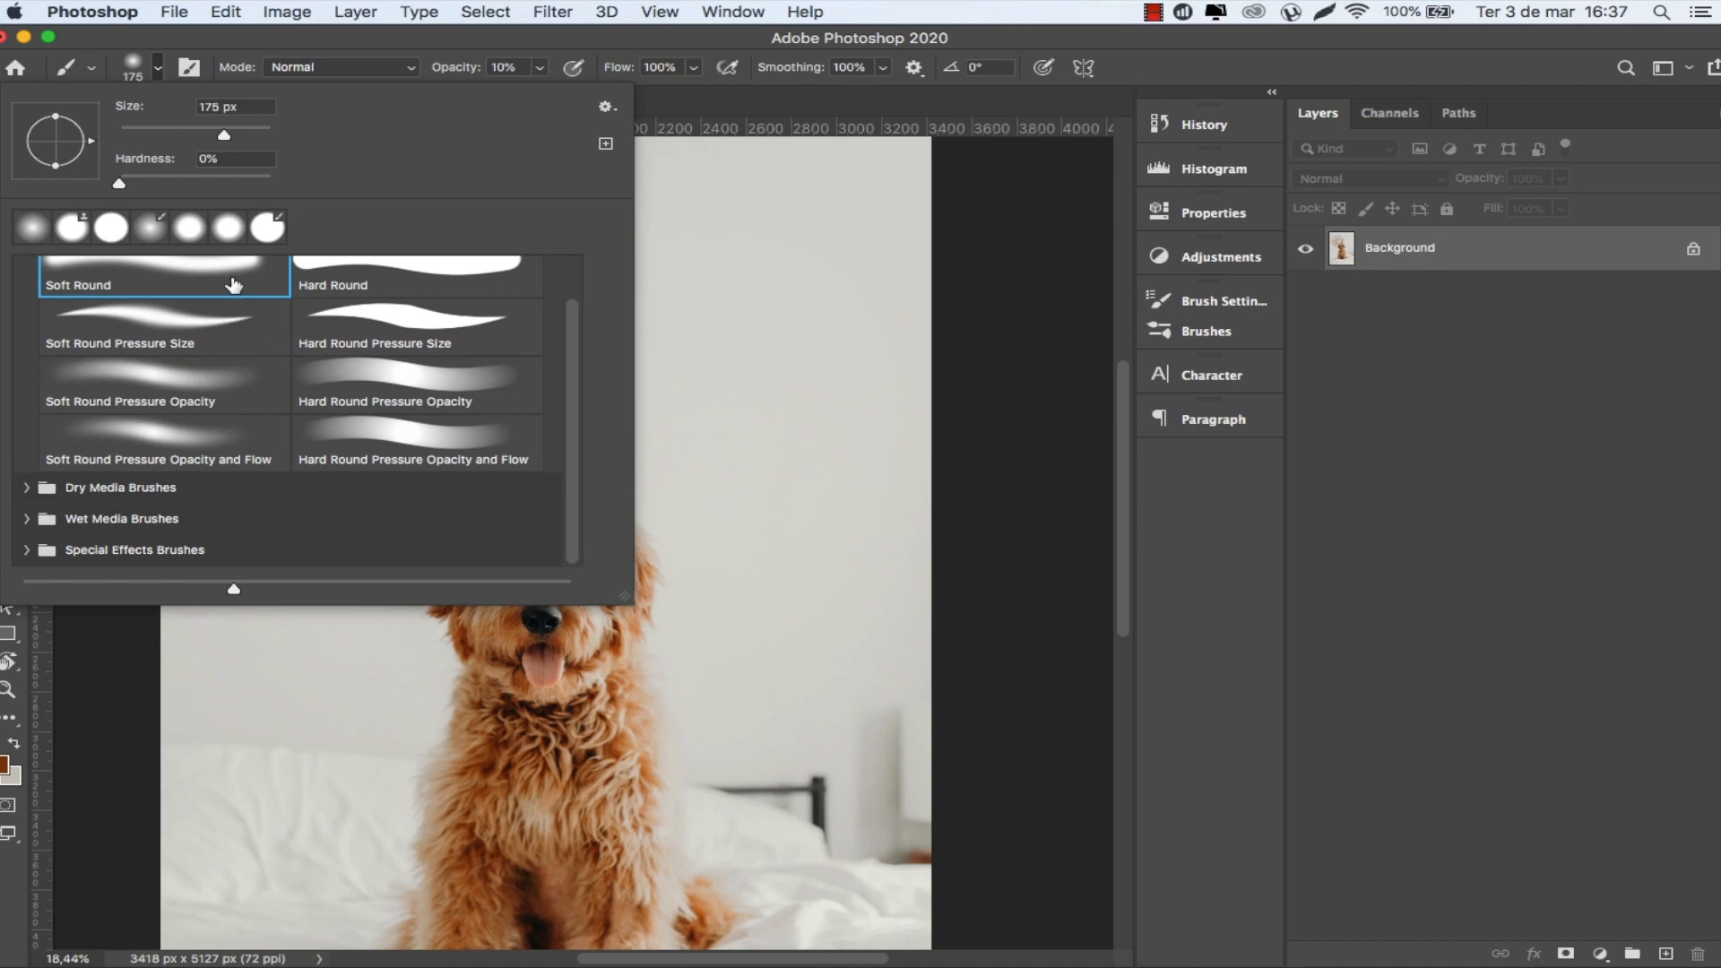
click(163, 68)
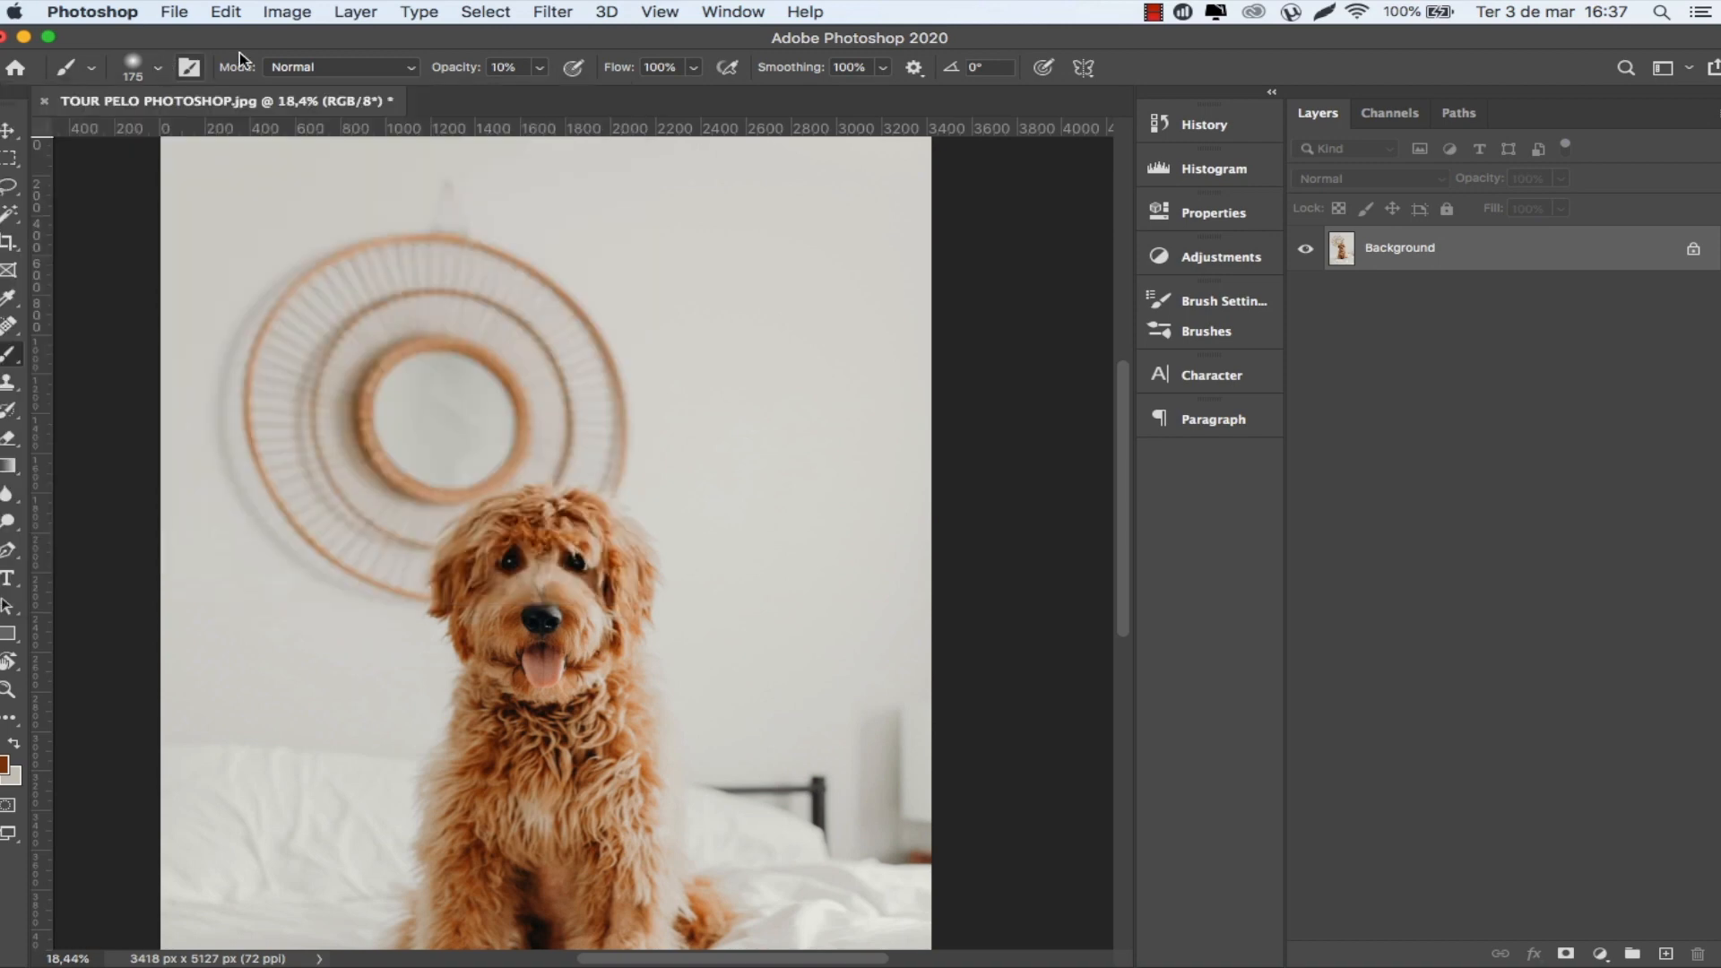
click(346, 69)
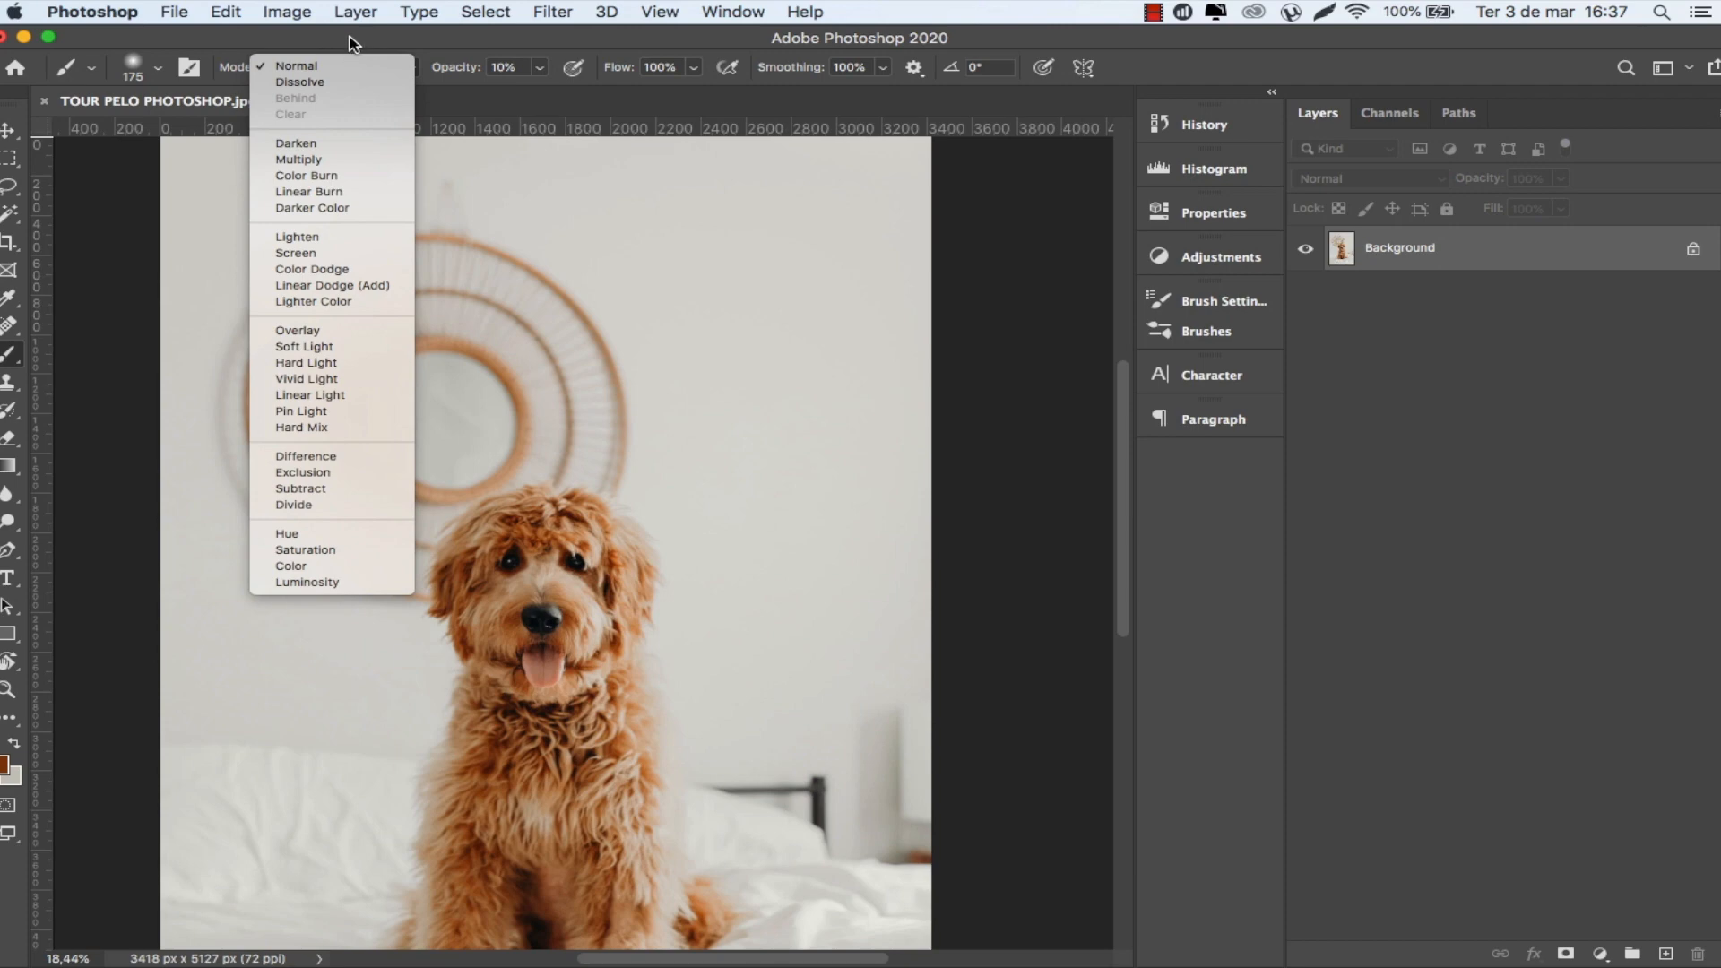
click(349, 36)
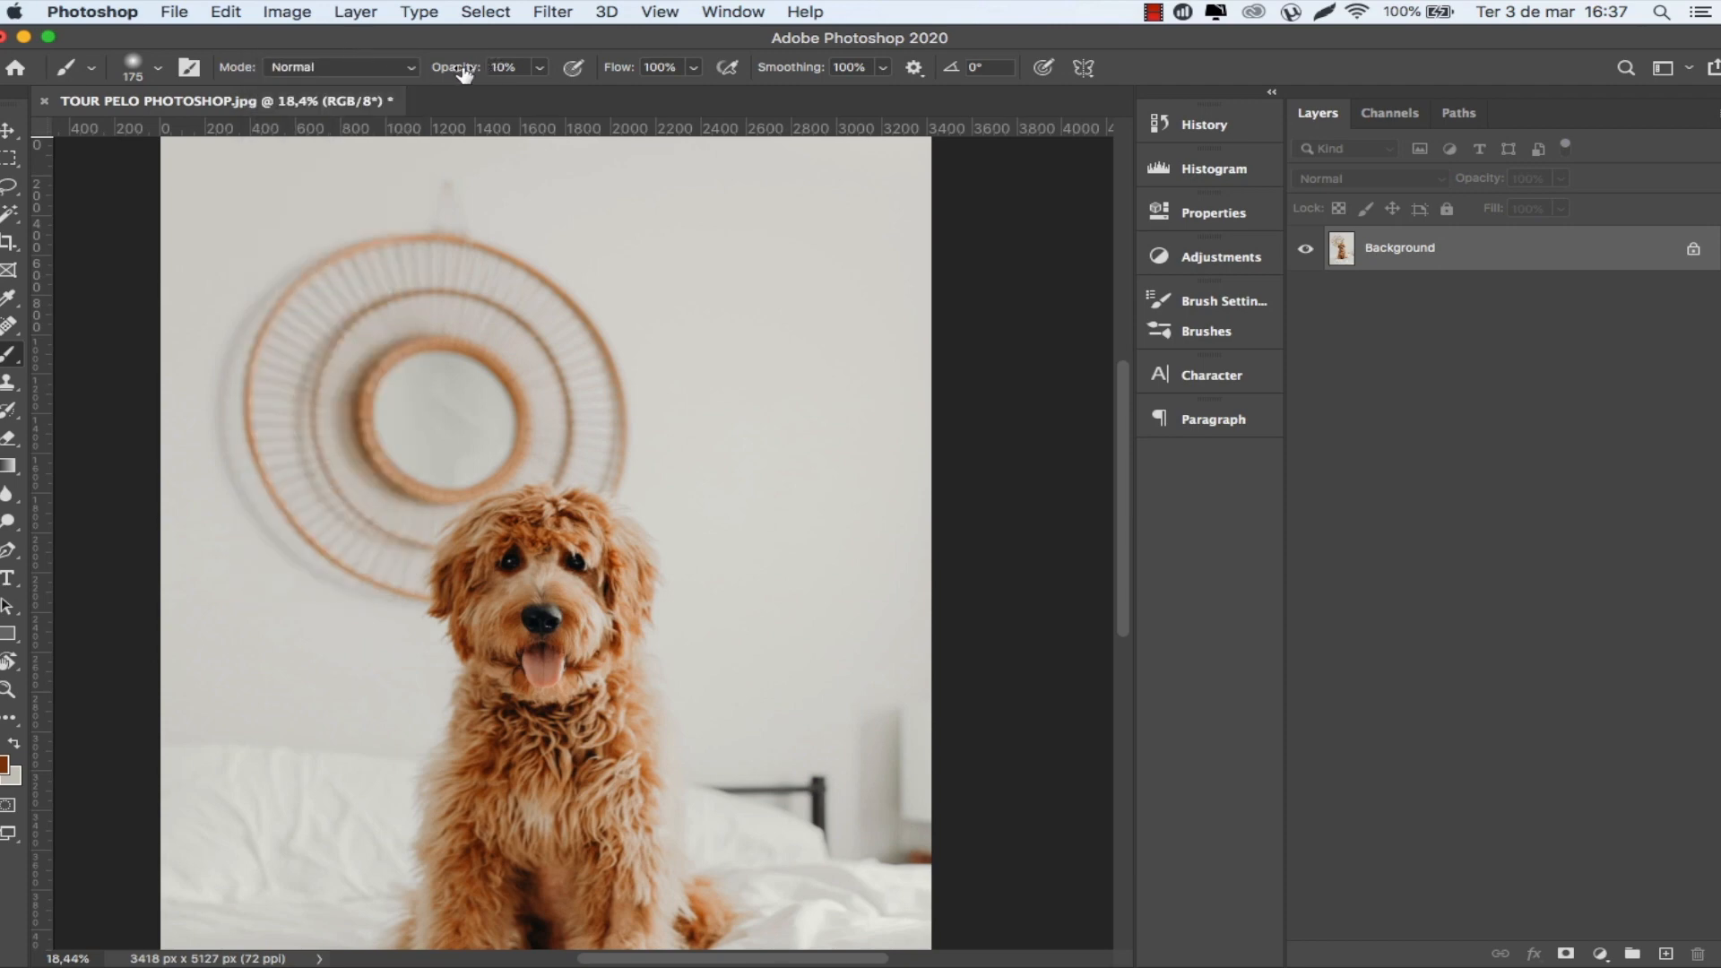
Set the Brush tool's opacity to 100%, and try its flow and airbrush build-up options.
drag(464, 74, 887, 88)
drag(618, 73, 769, 93)
drag(992, 45, 991, 45)
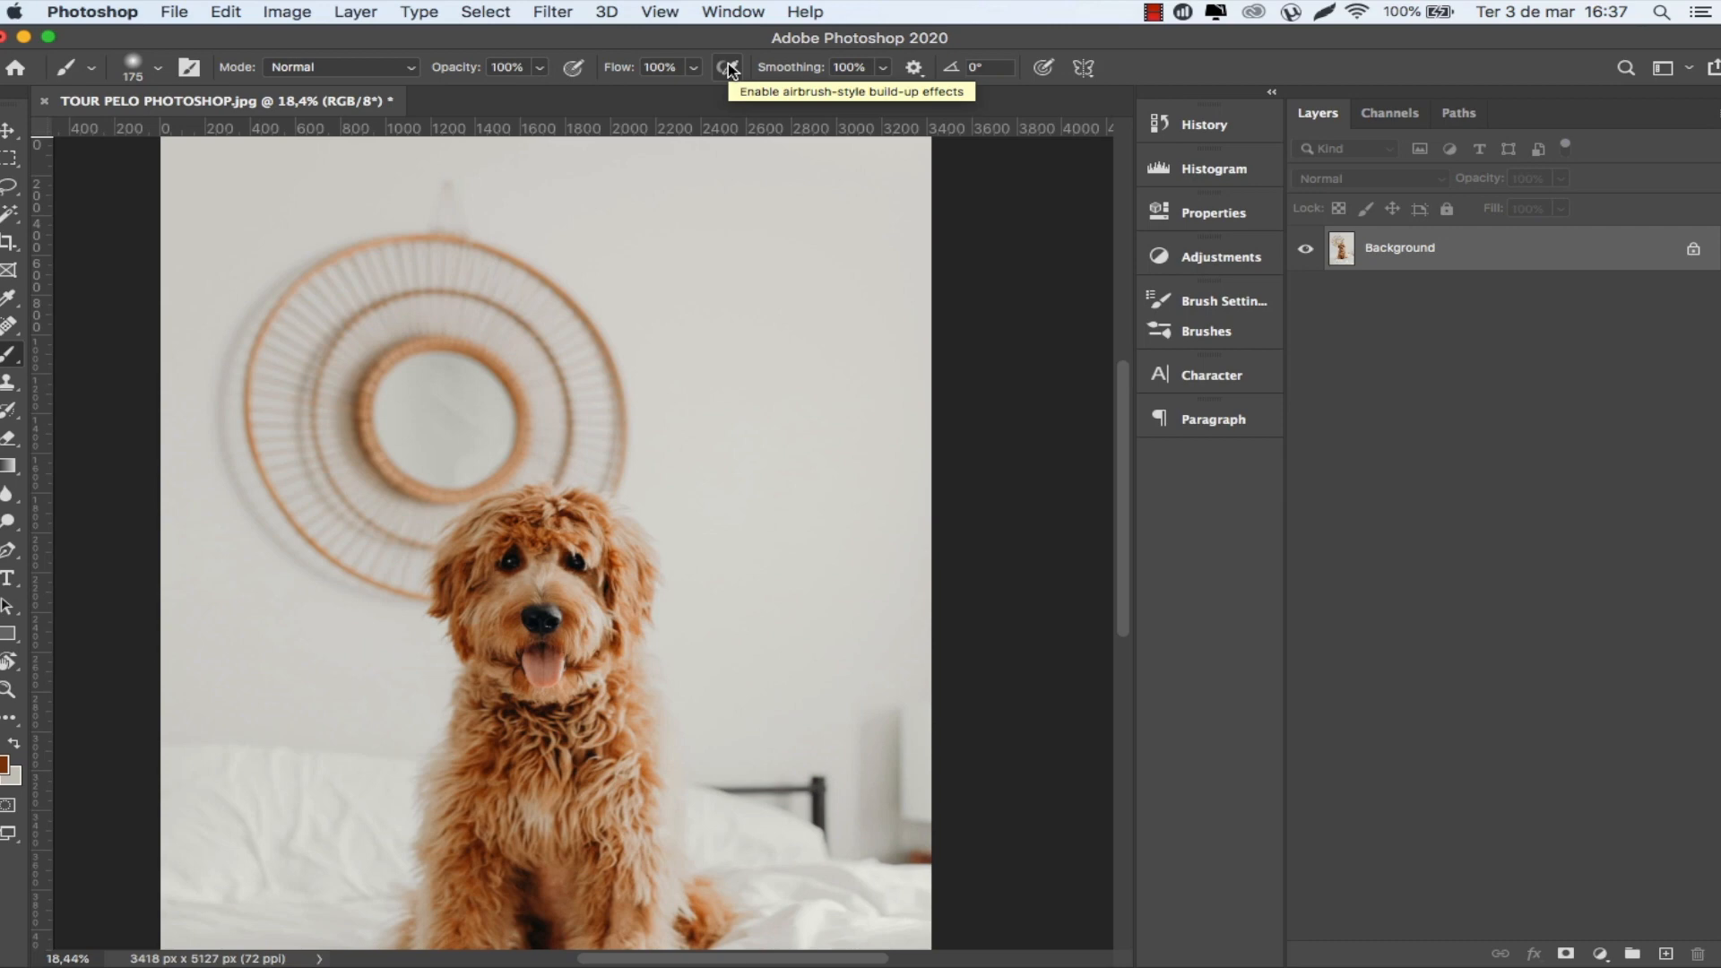
click(728, 68)
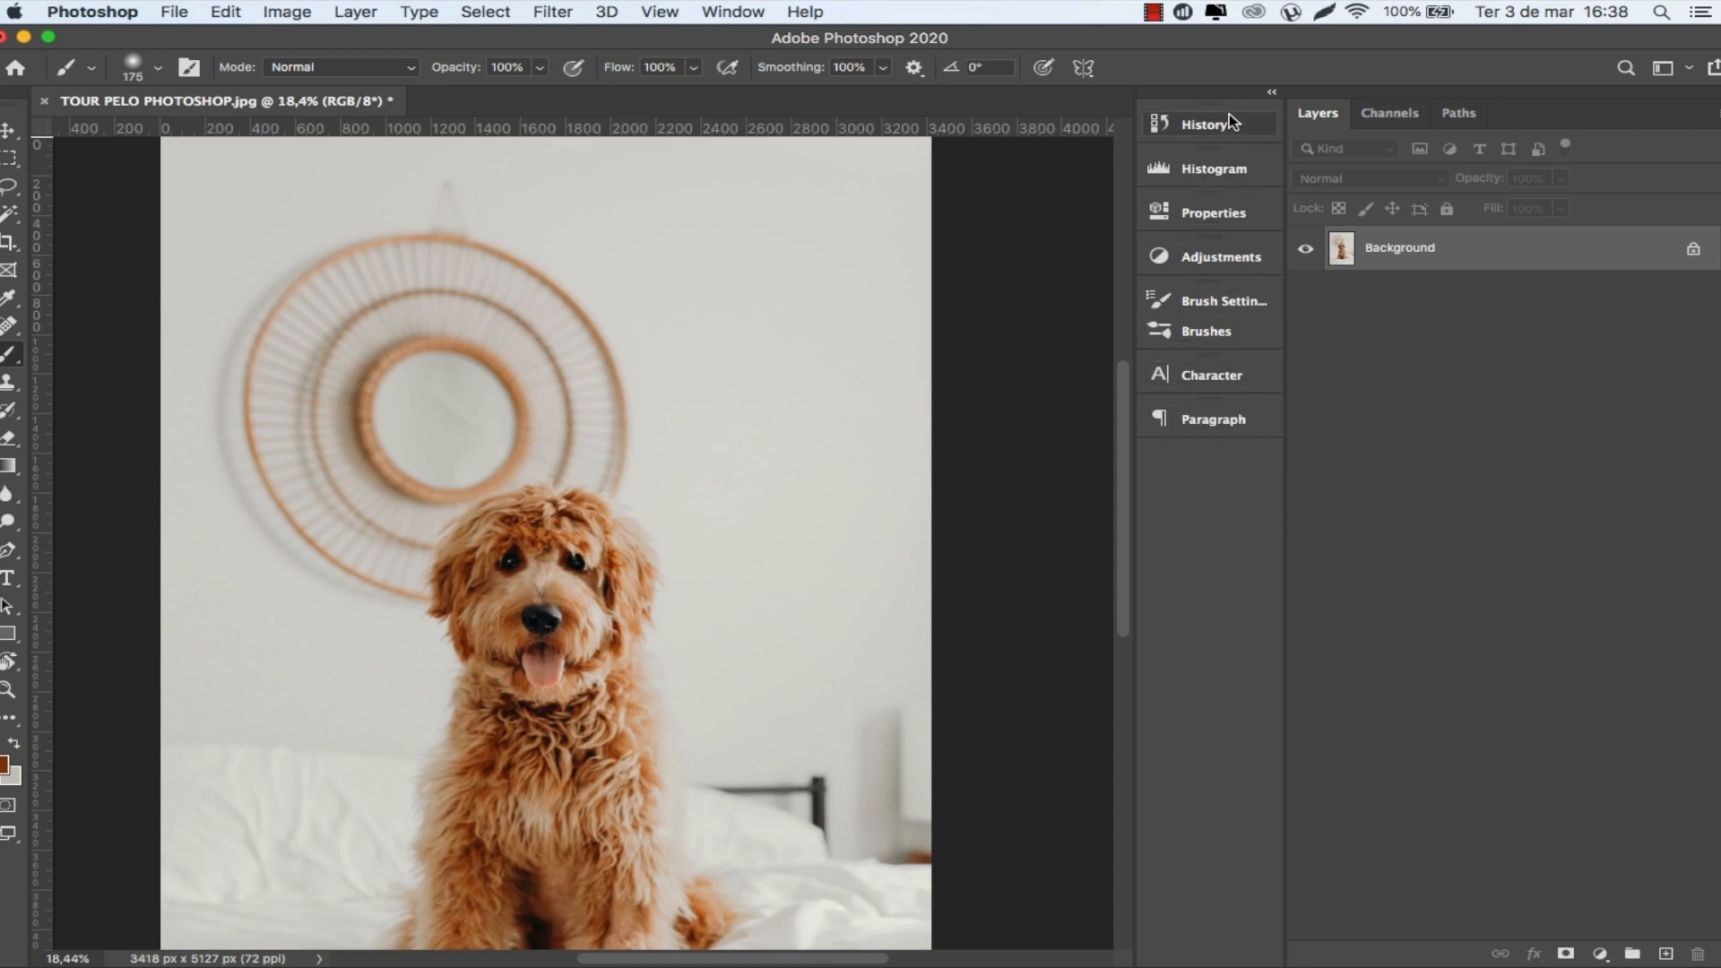
Look through the Adjustments, Brush Settings, Brushes, Character, Paragraph and Histogram panels.
click(1229, 256)
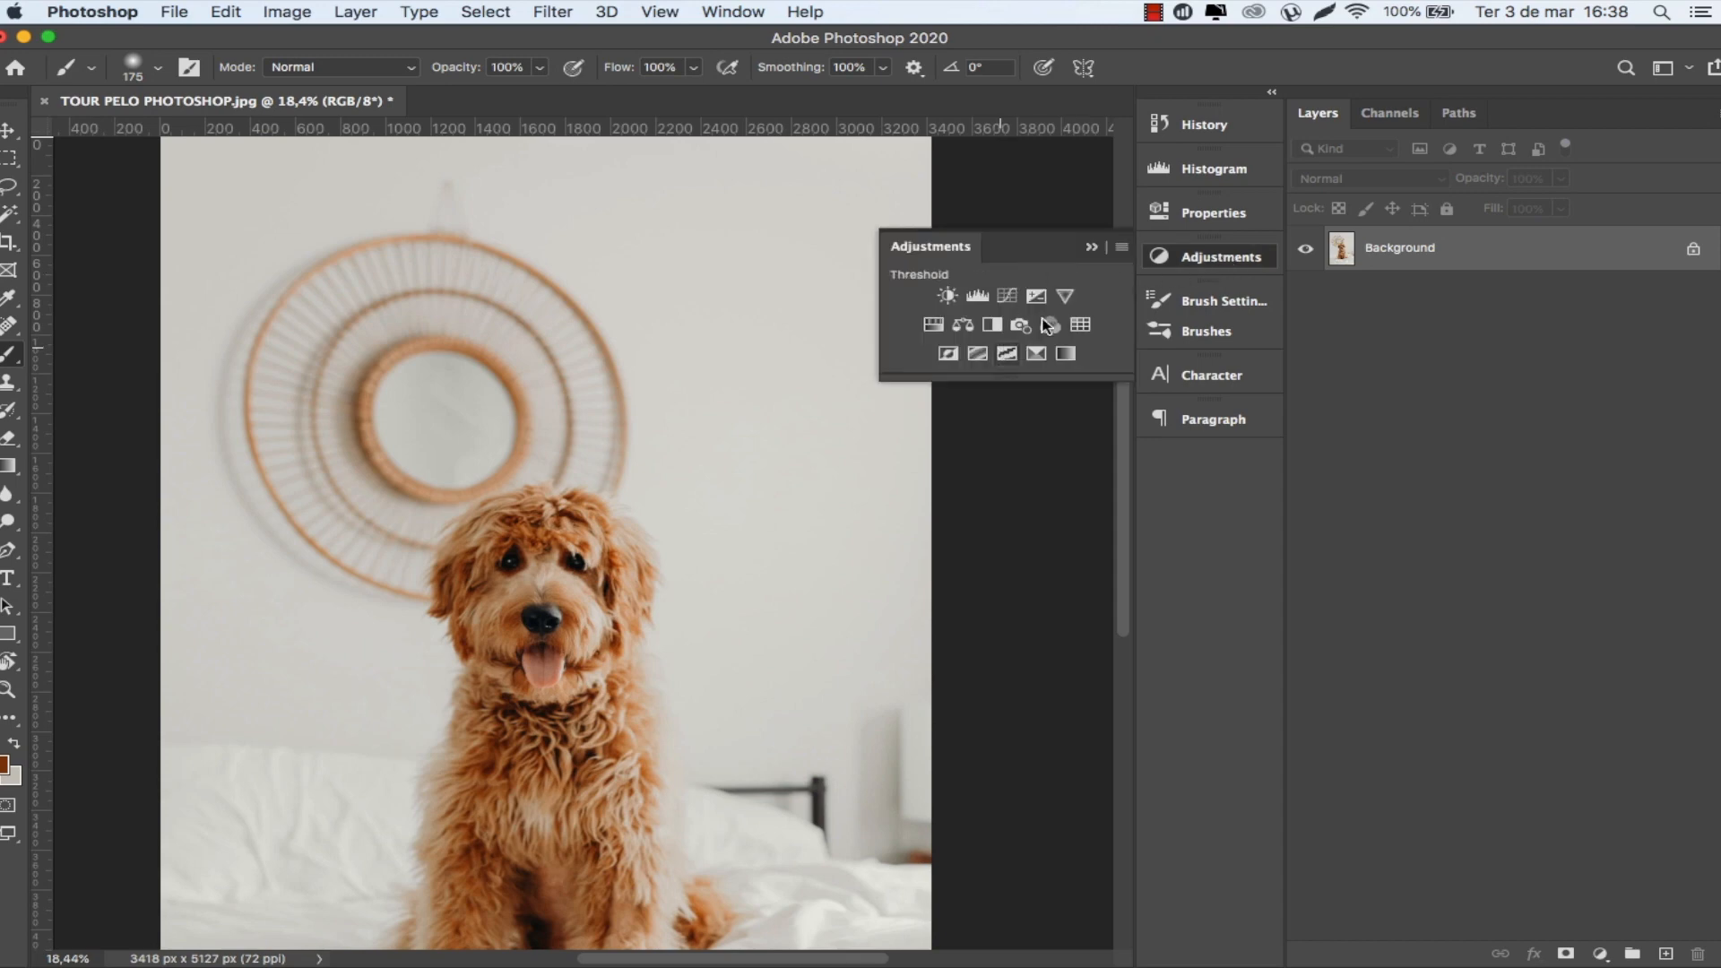
click(1192, 256)
click(1212, 170)
click(1207, 299)
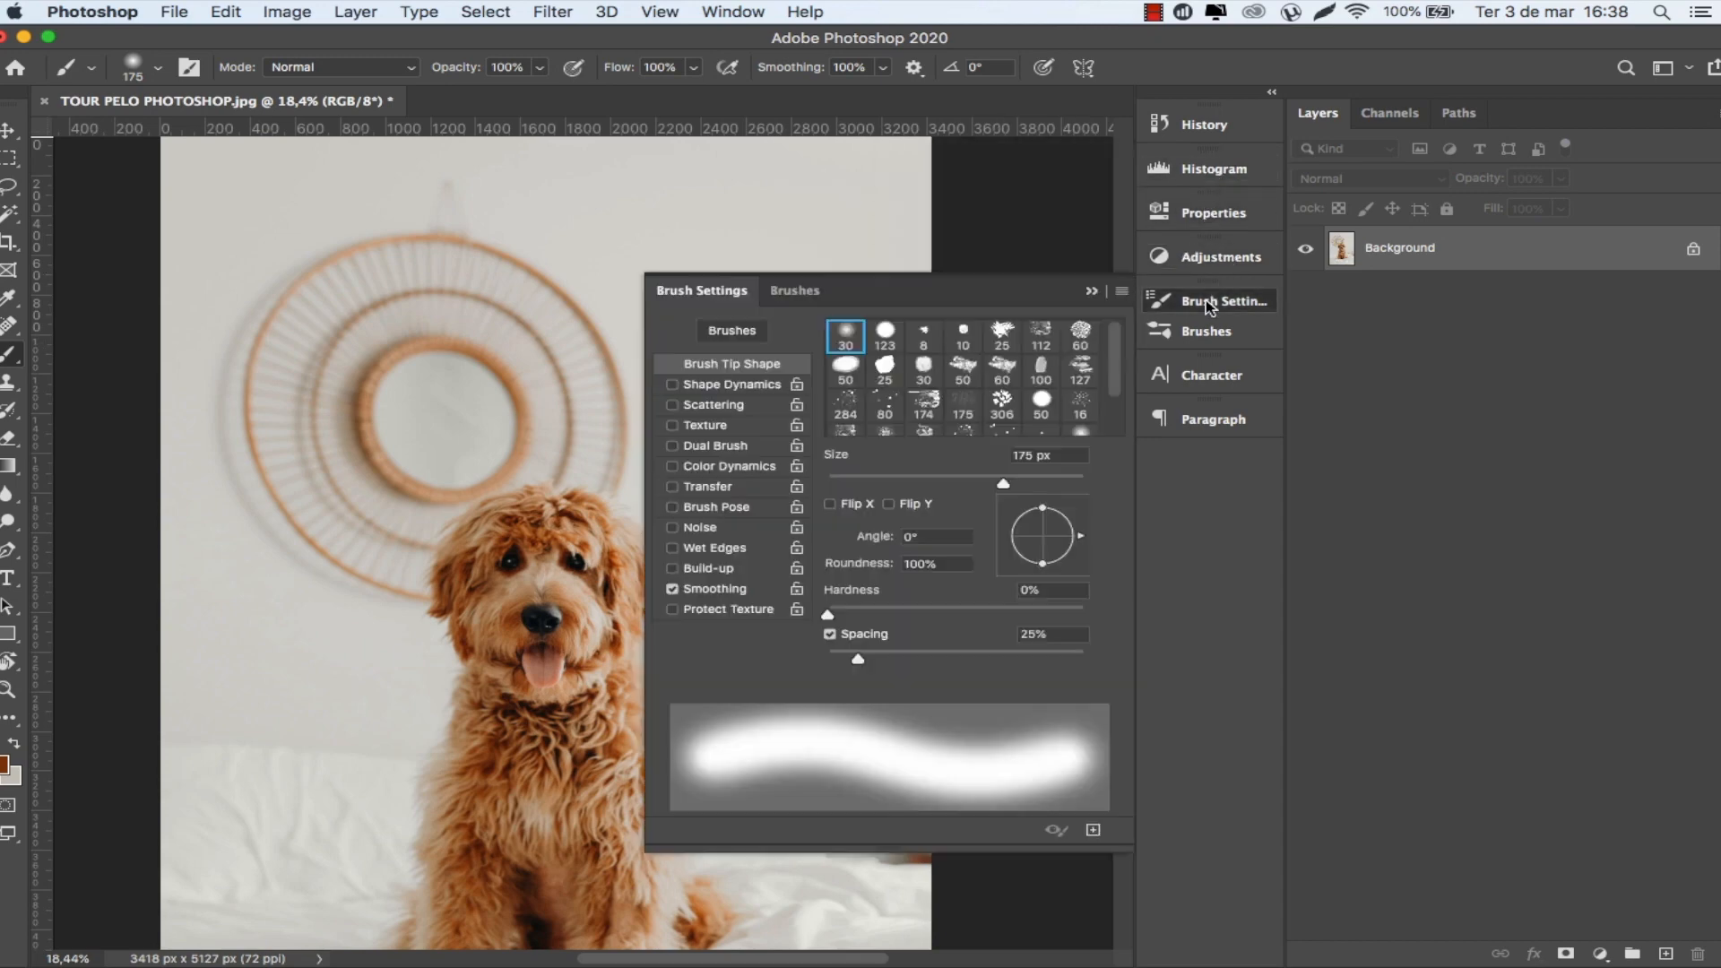
click(1208, 332)
click(1204, 376)
click(1197, 433)
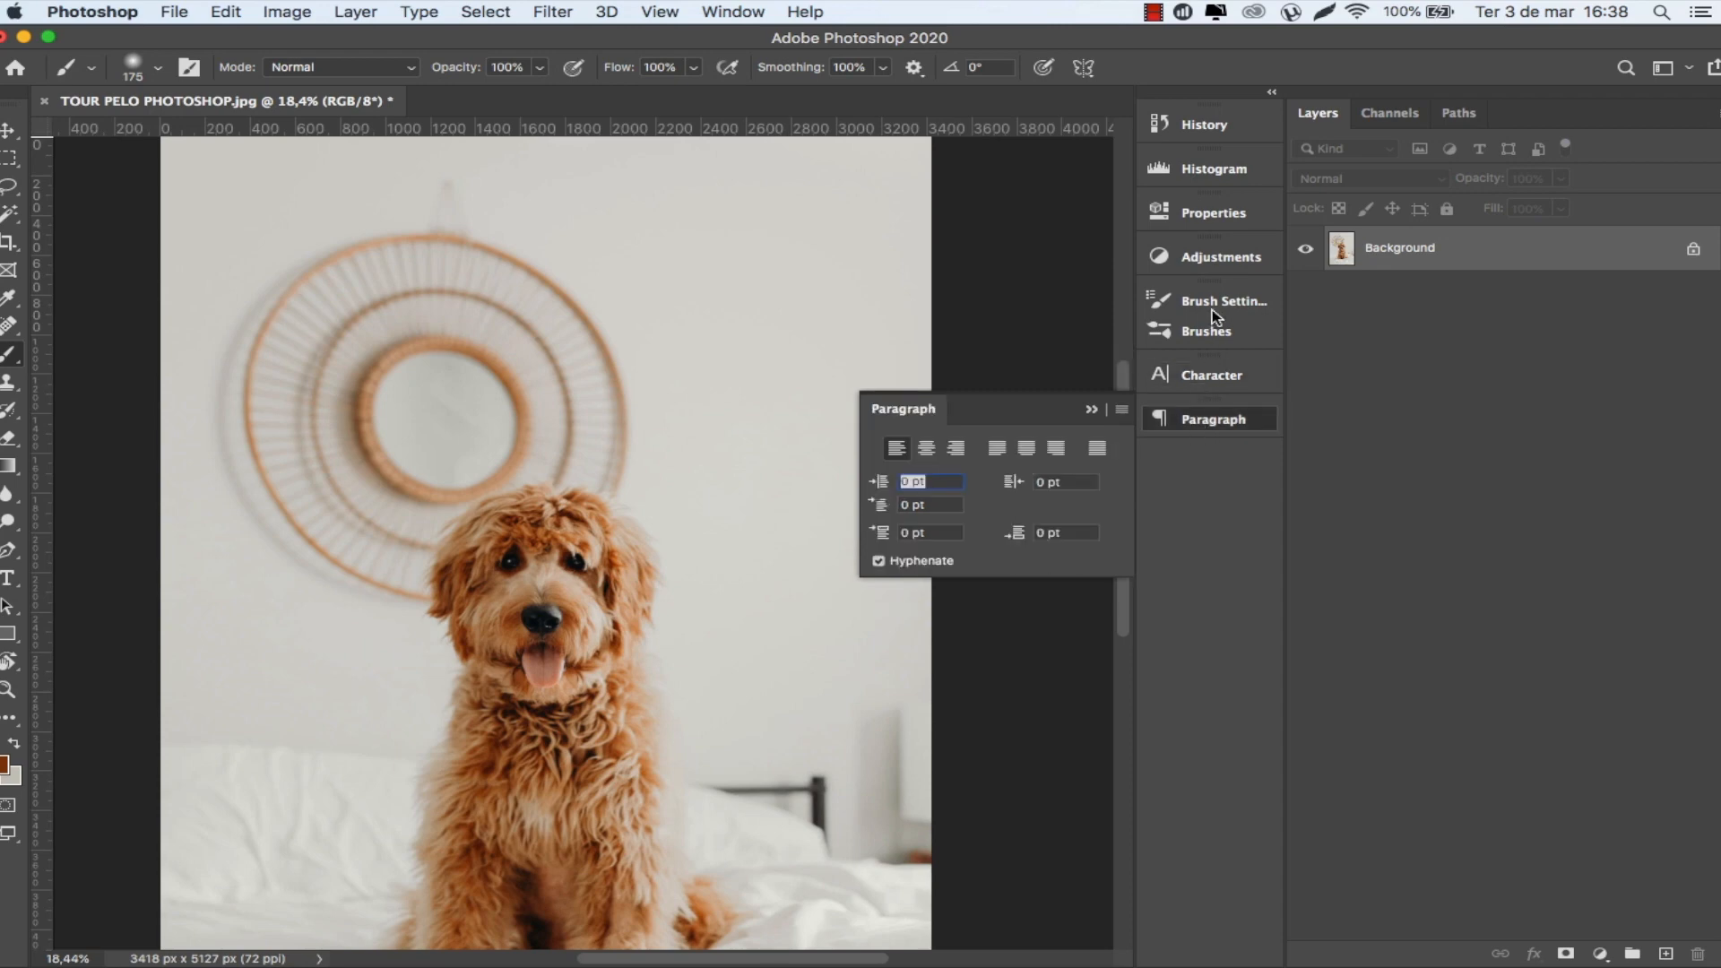
click(1214, 176)
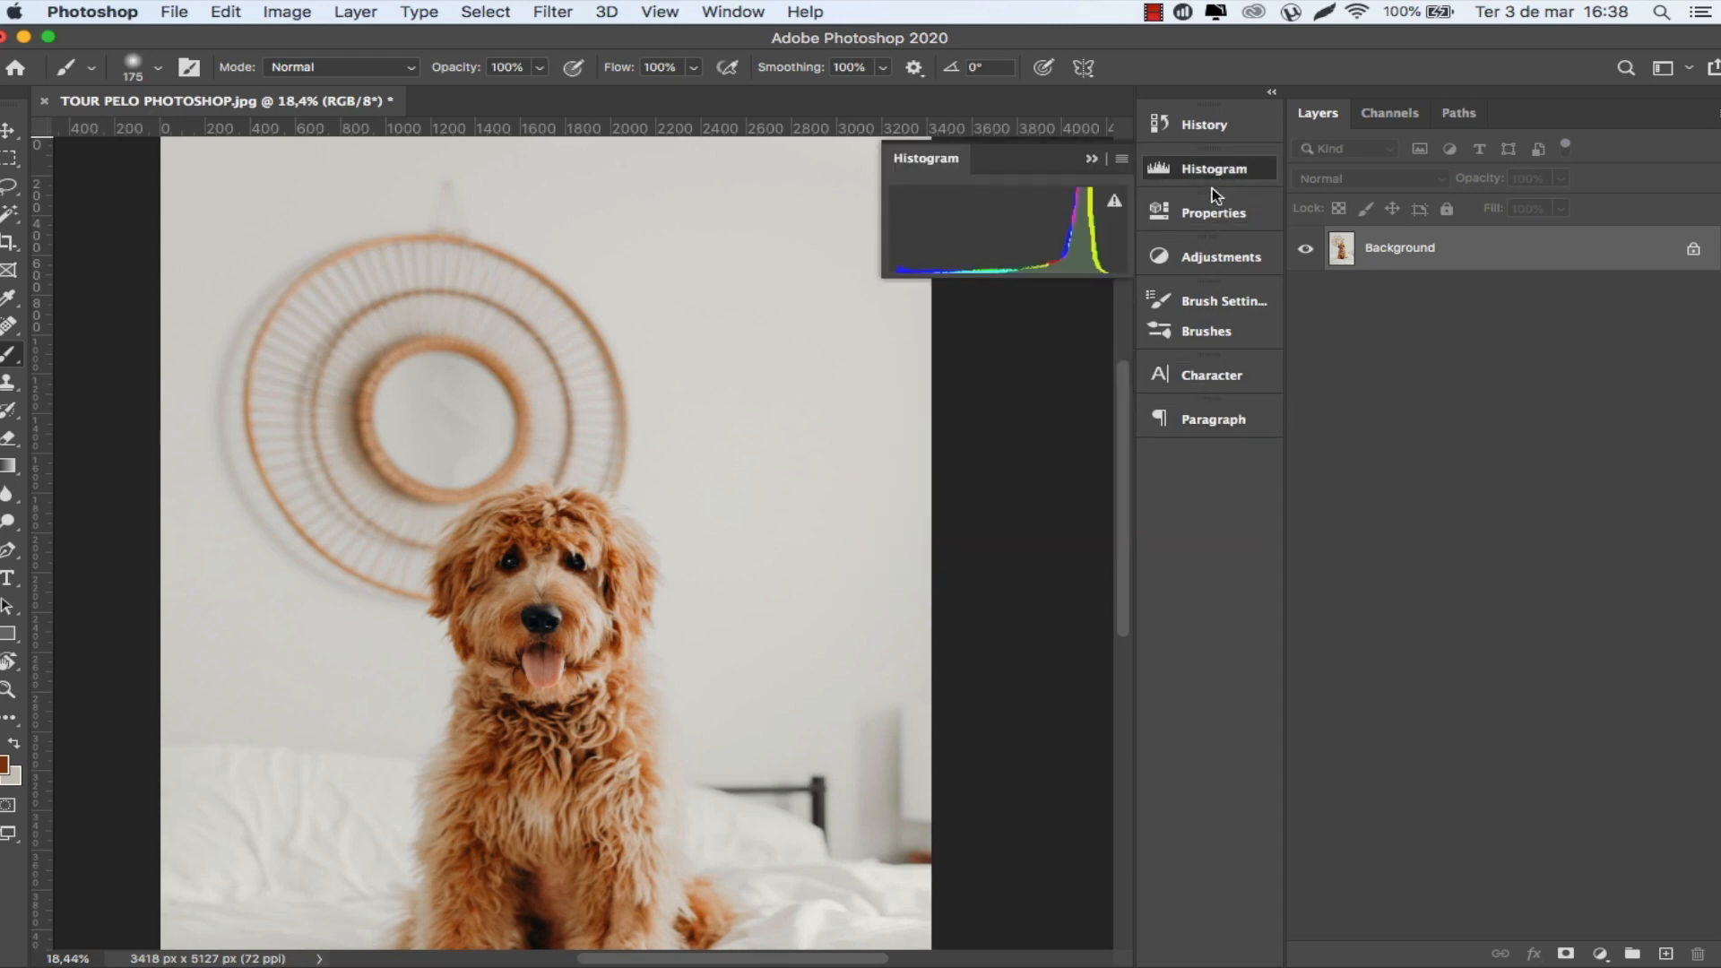
Float the Histogram panel over the canvas, and dock it back in the collapsed panel column, grouped above Adjustments.
drag(957, 160, 92, 259)
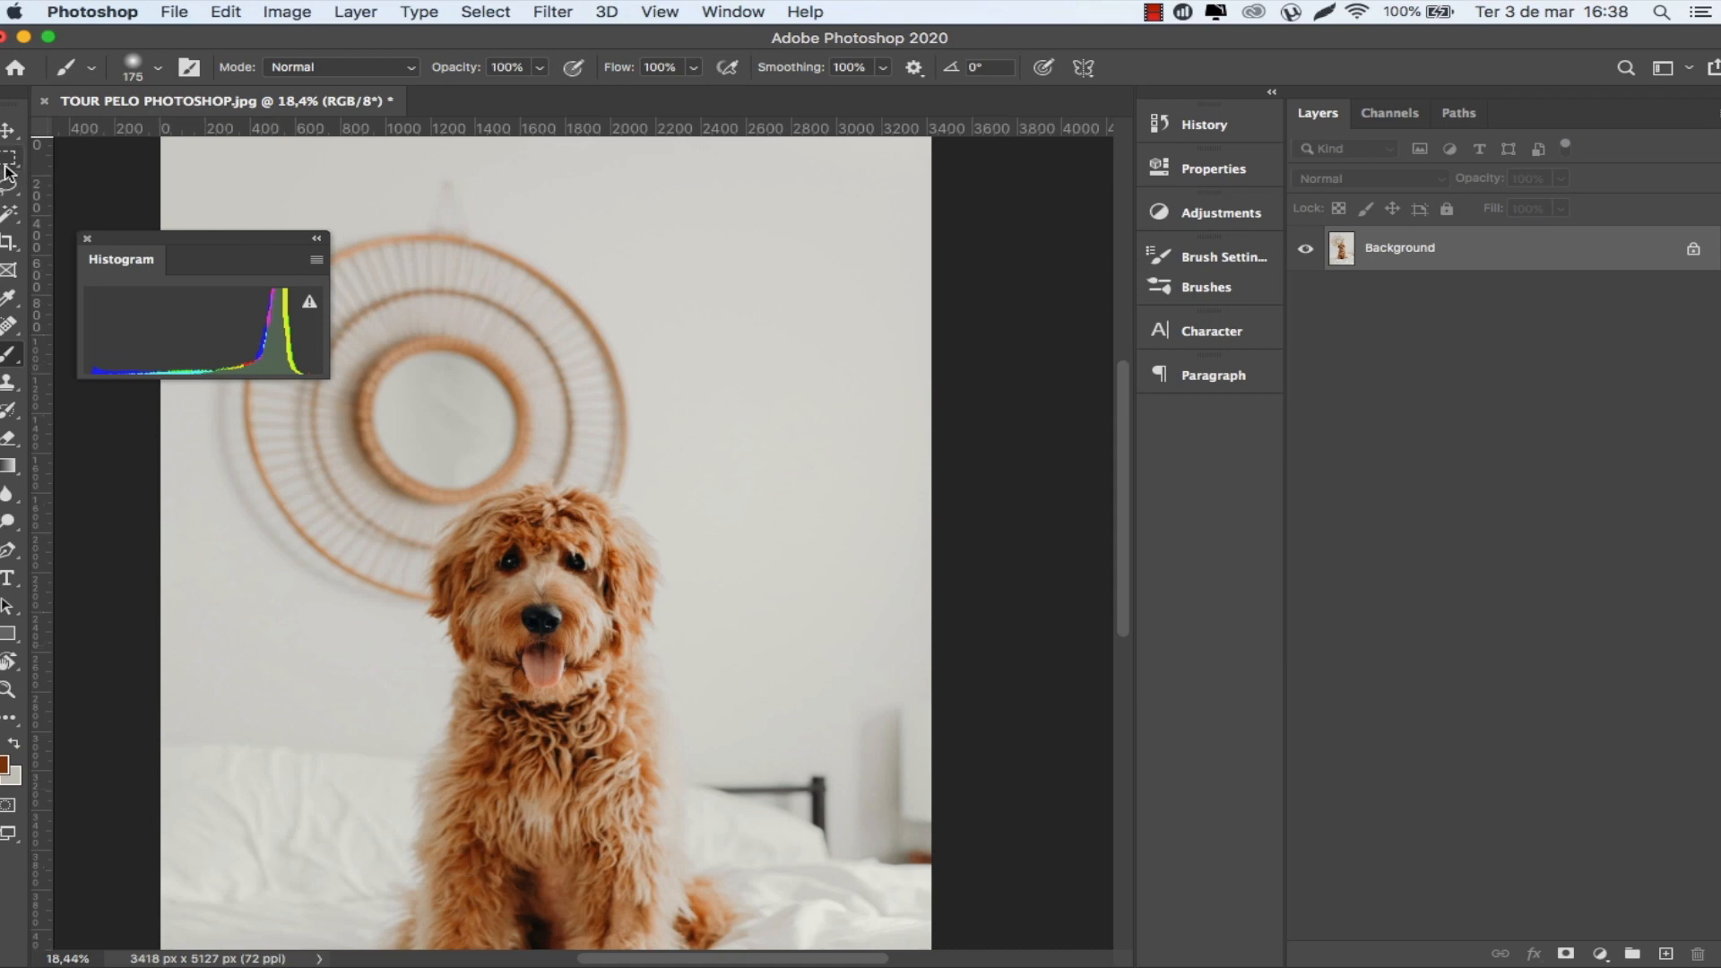
drag(121, 239, 1177, 196)
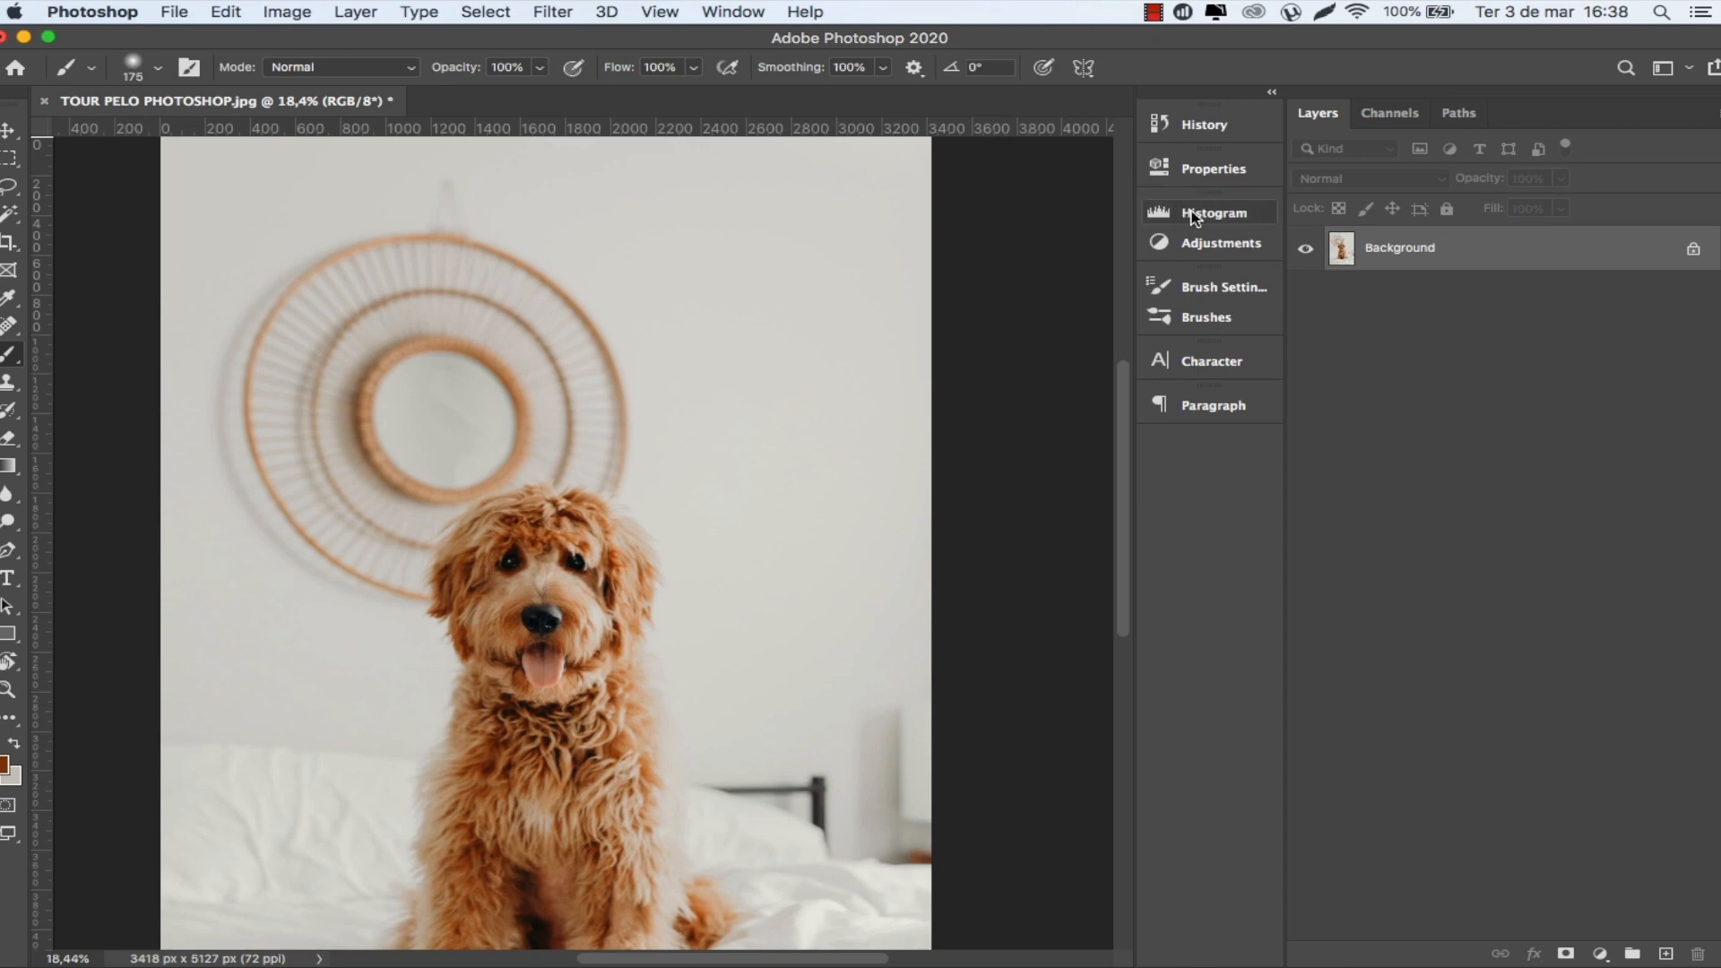
click(1195, 215)
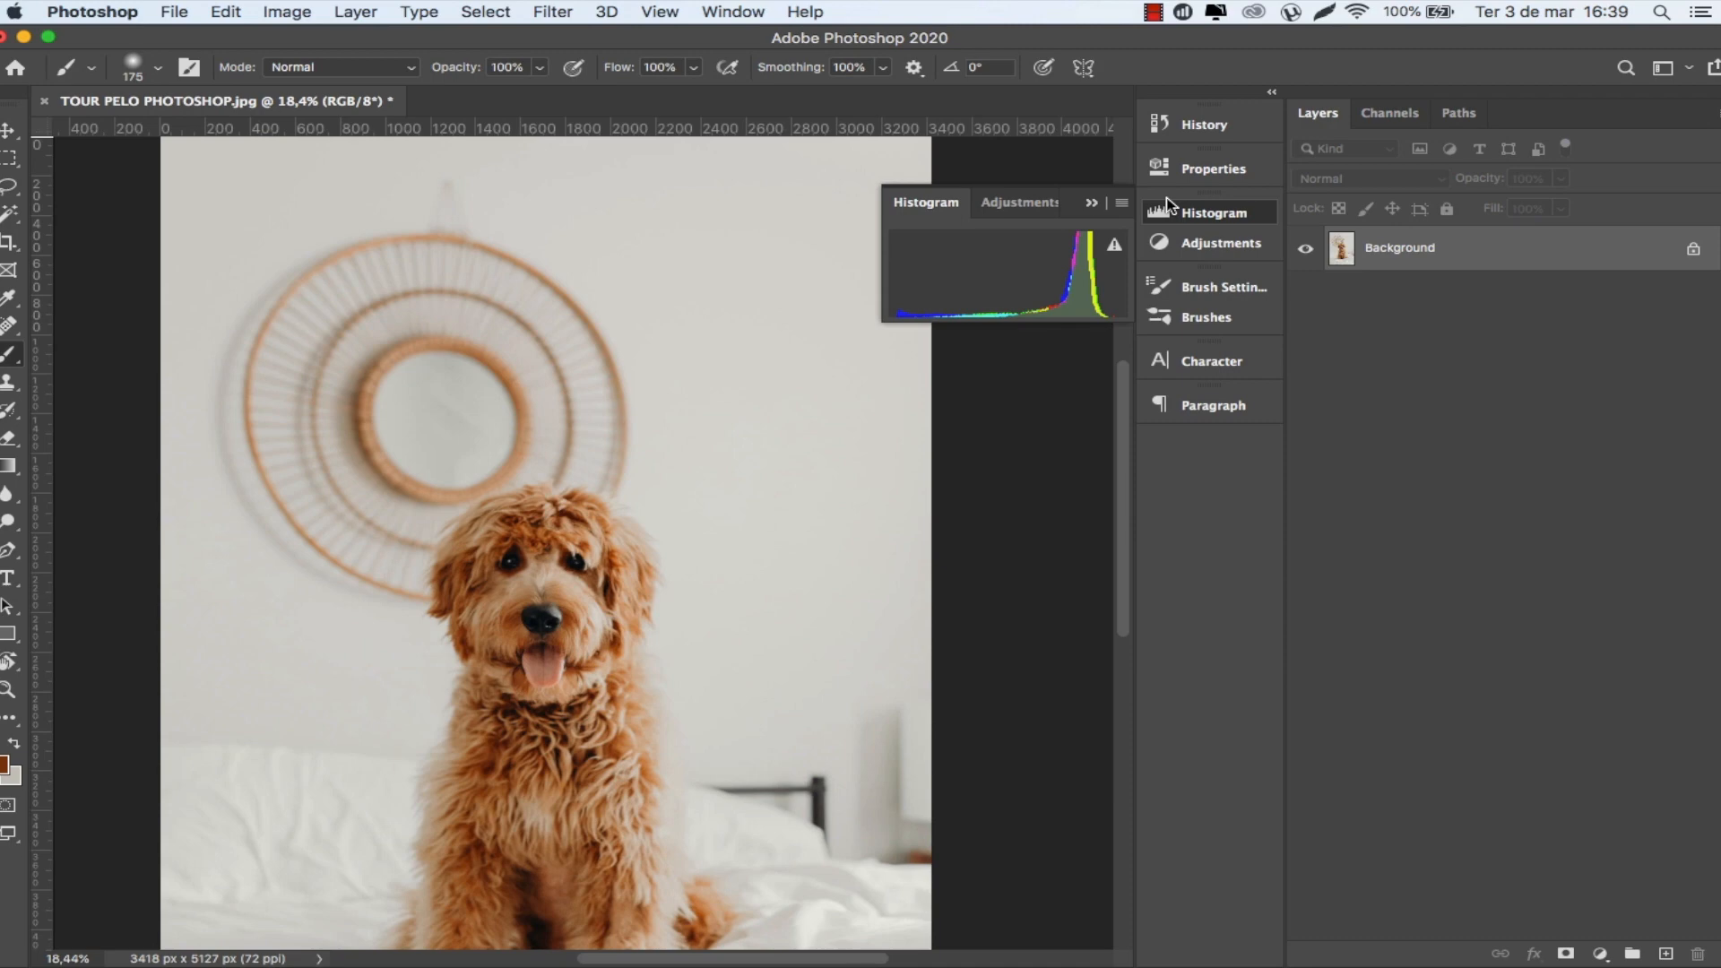
click(1184, 213)
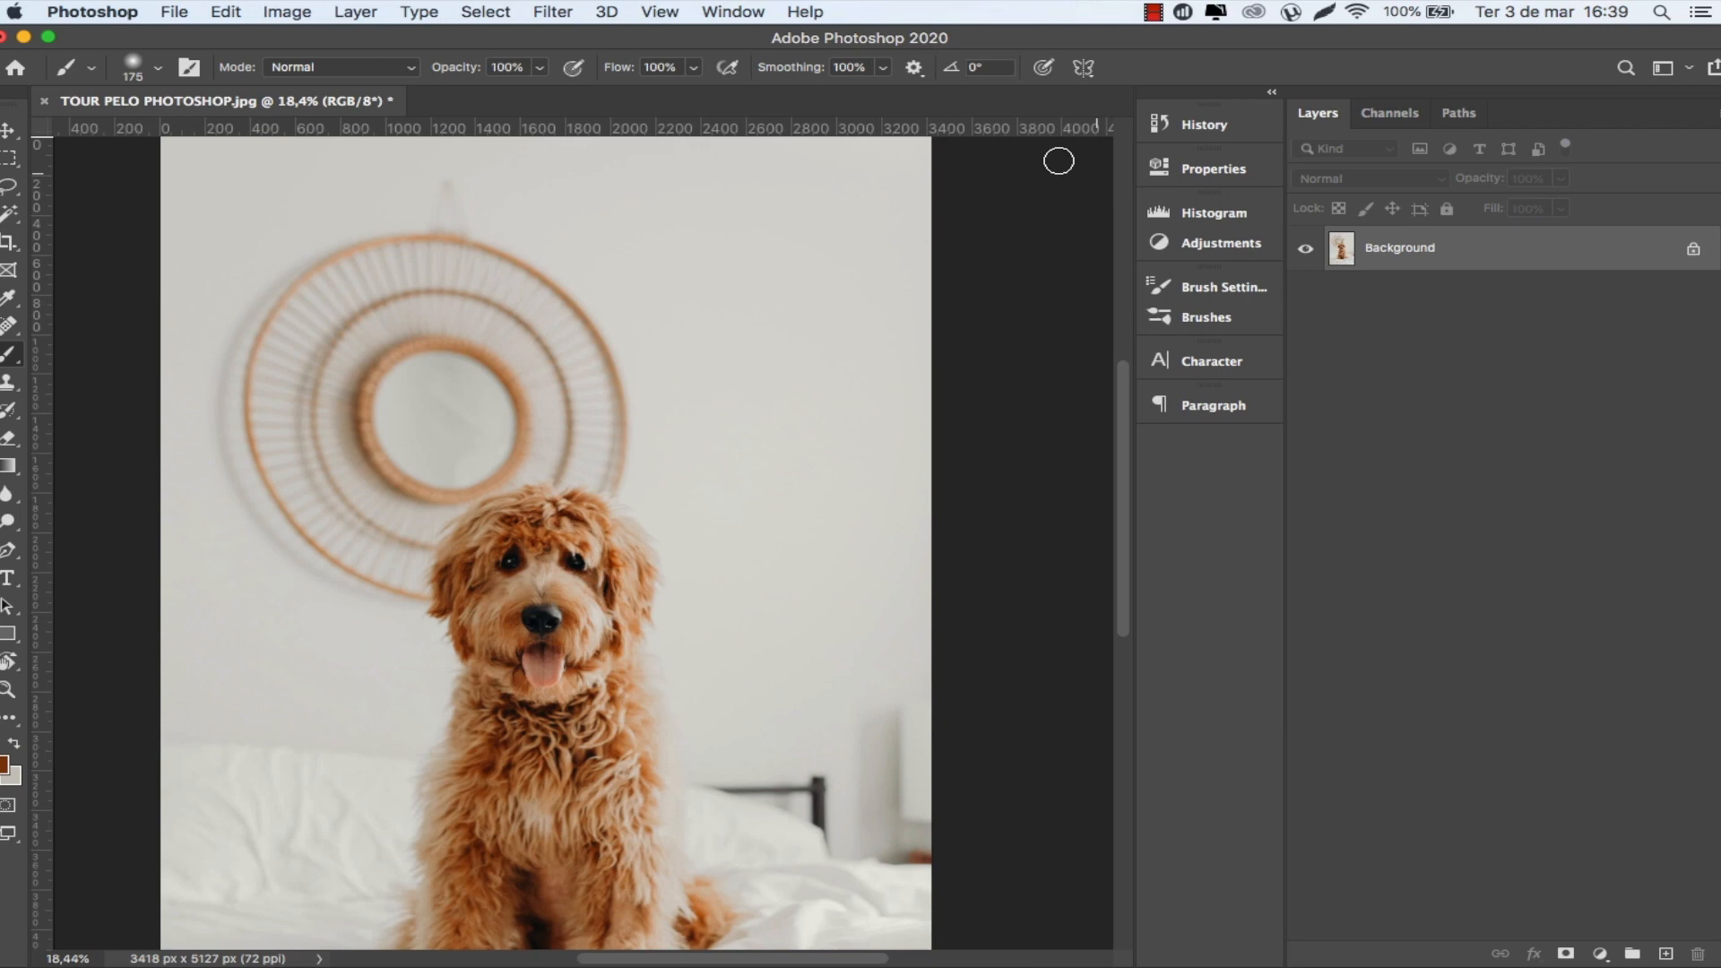
Show the Histogram panel from the program's list of panels, and view the History panel's recent states.
click(734, 9)
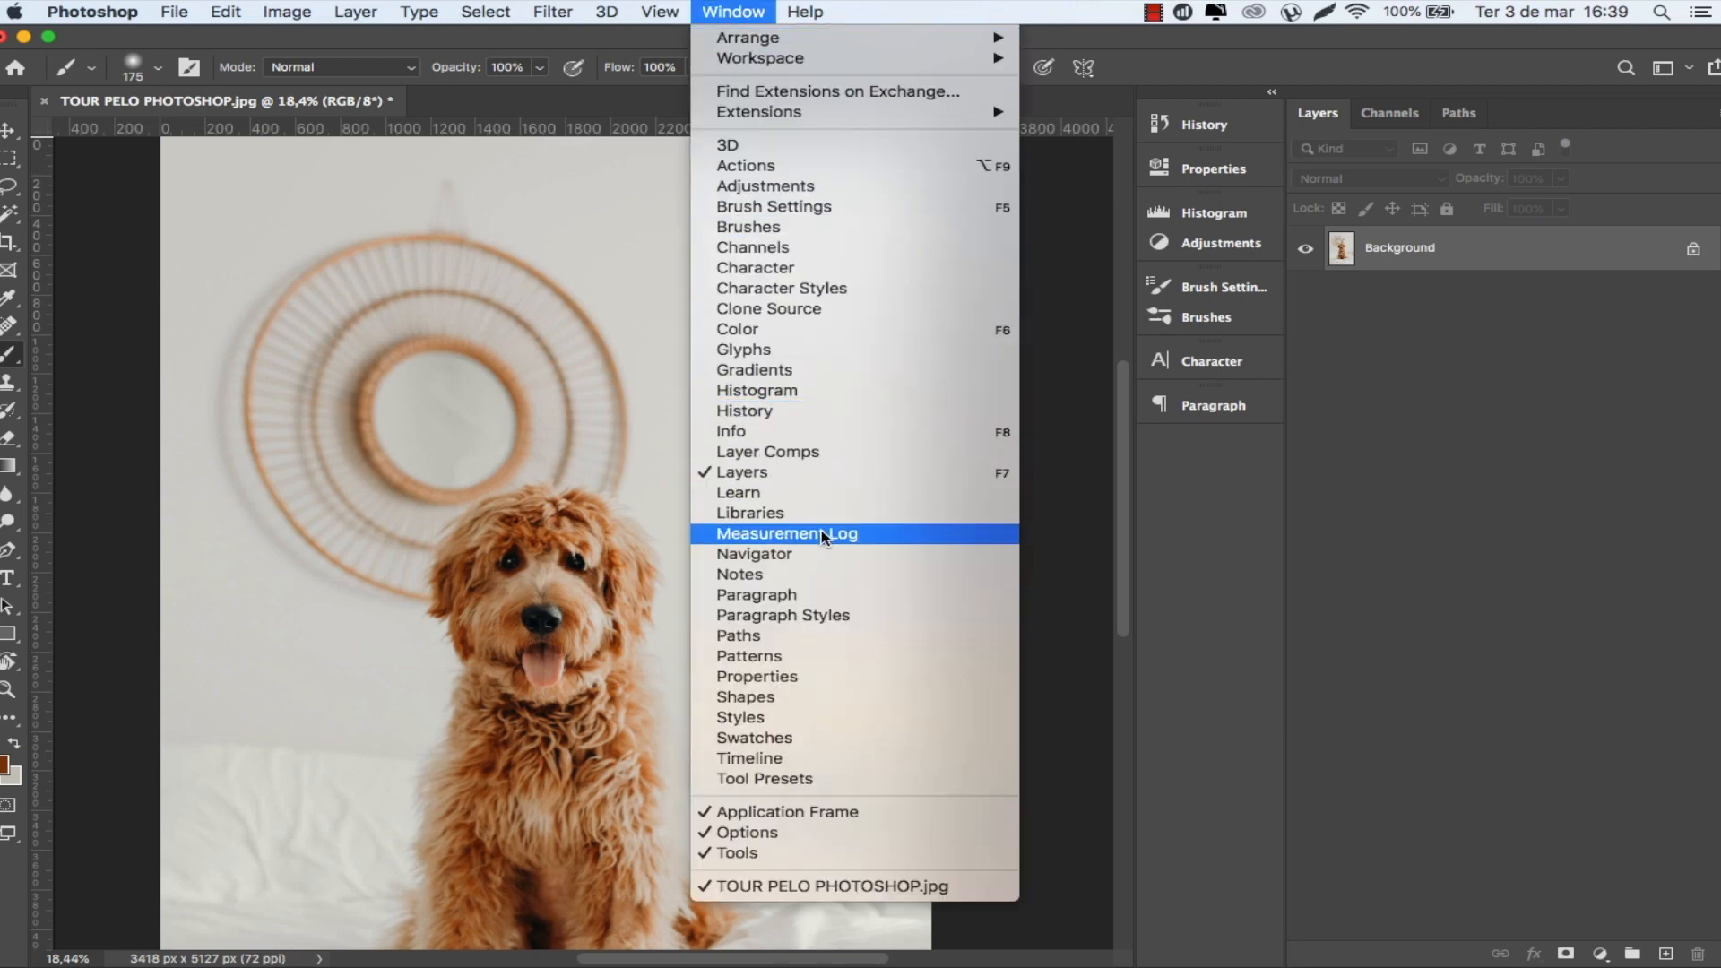
click(817, 389)
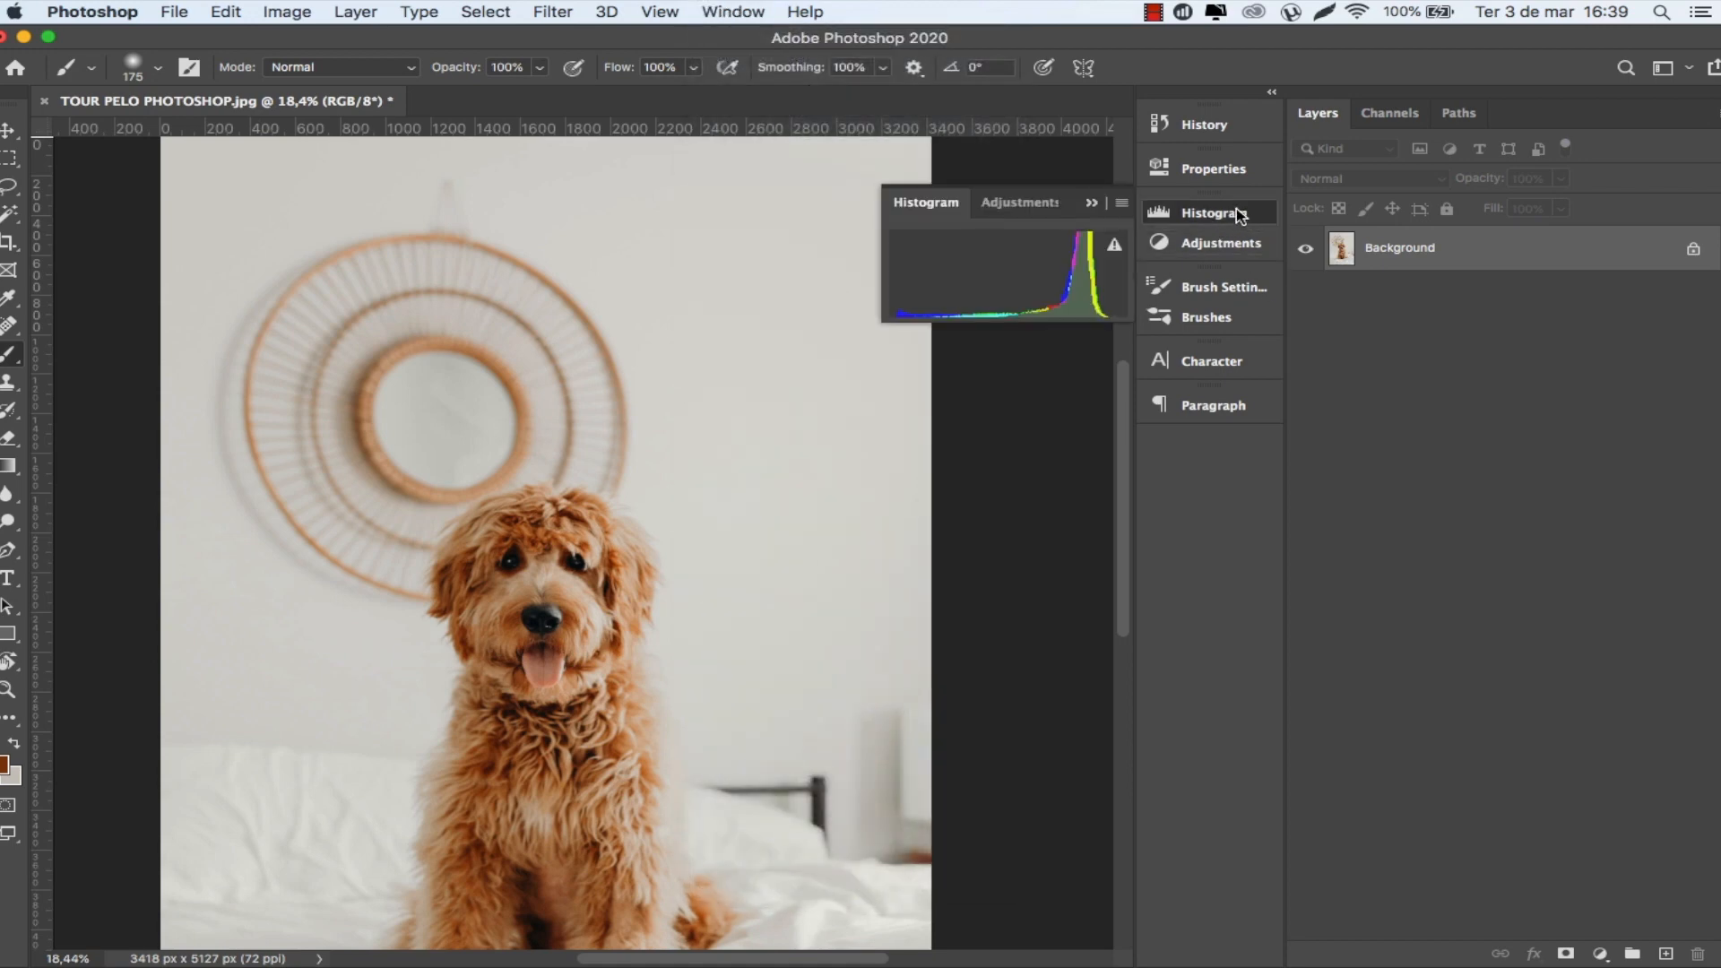
click(735, 11)
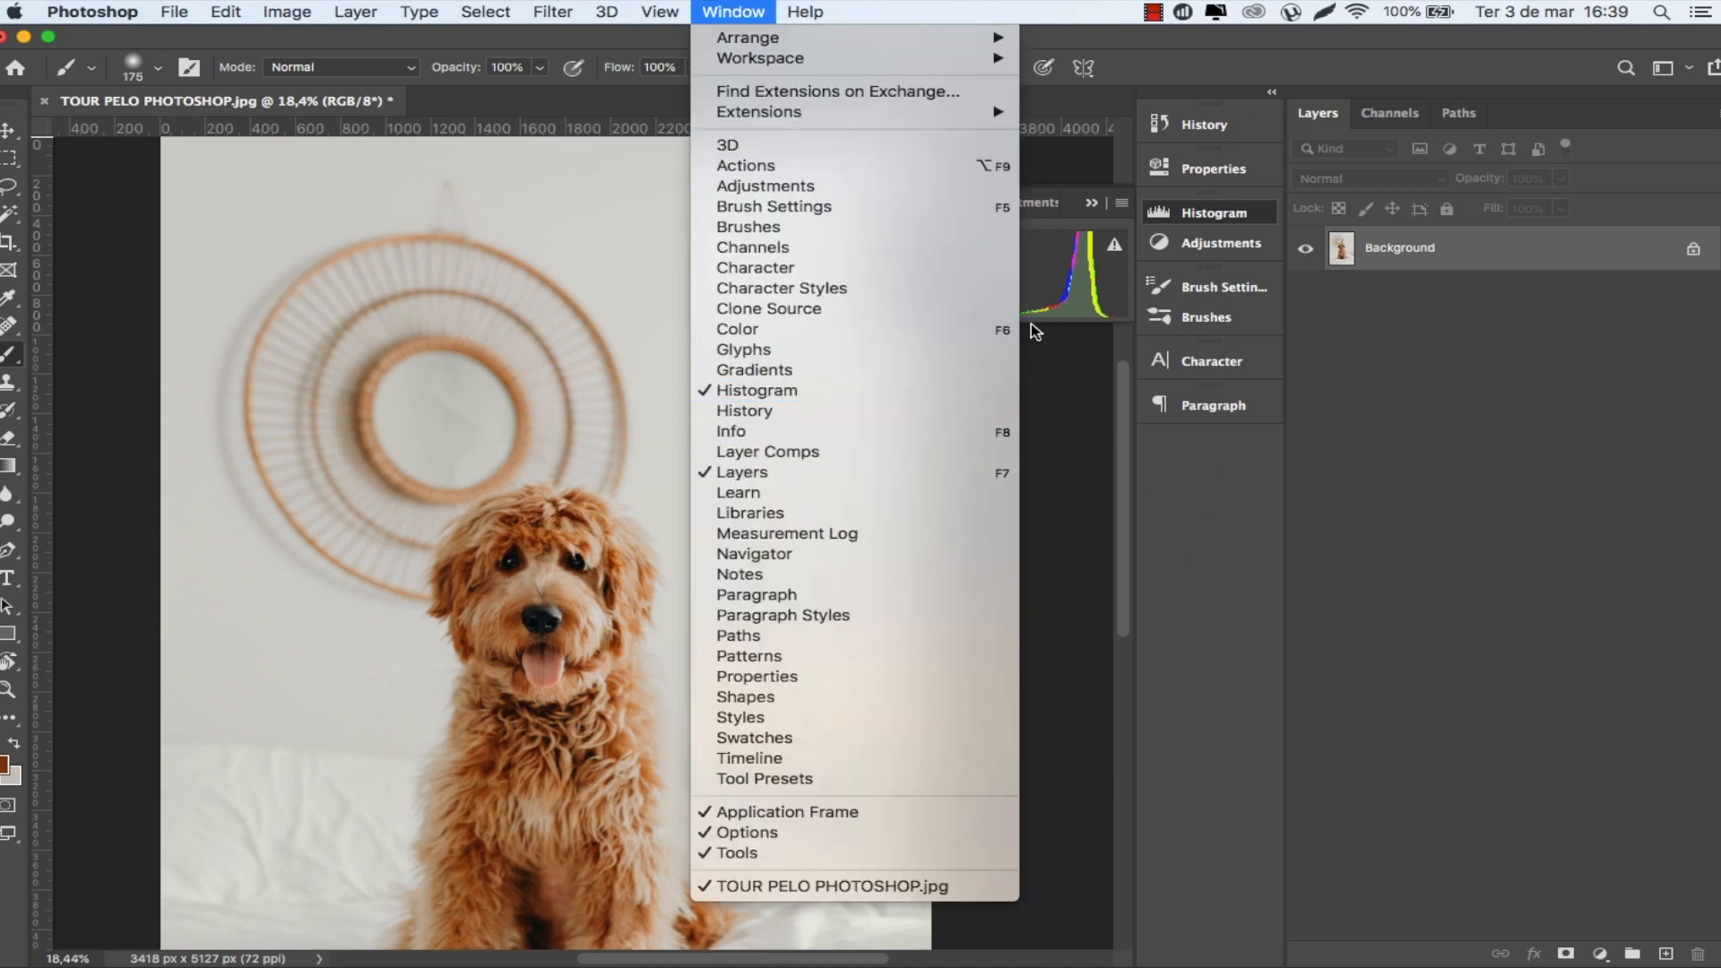
click(1269, 535)
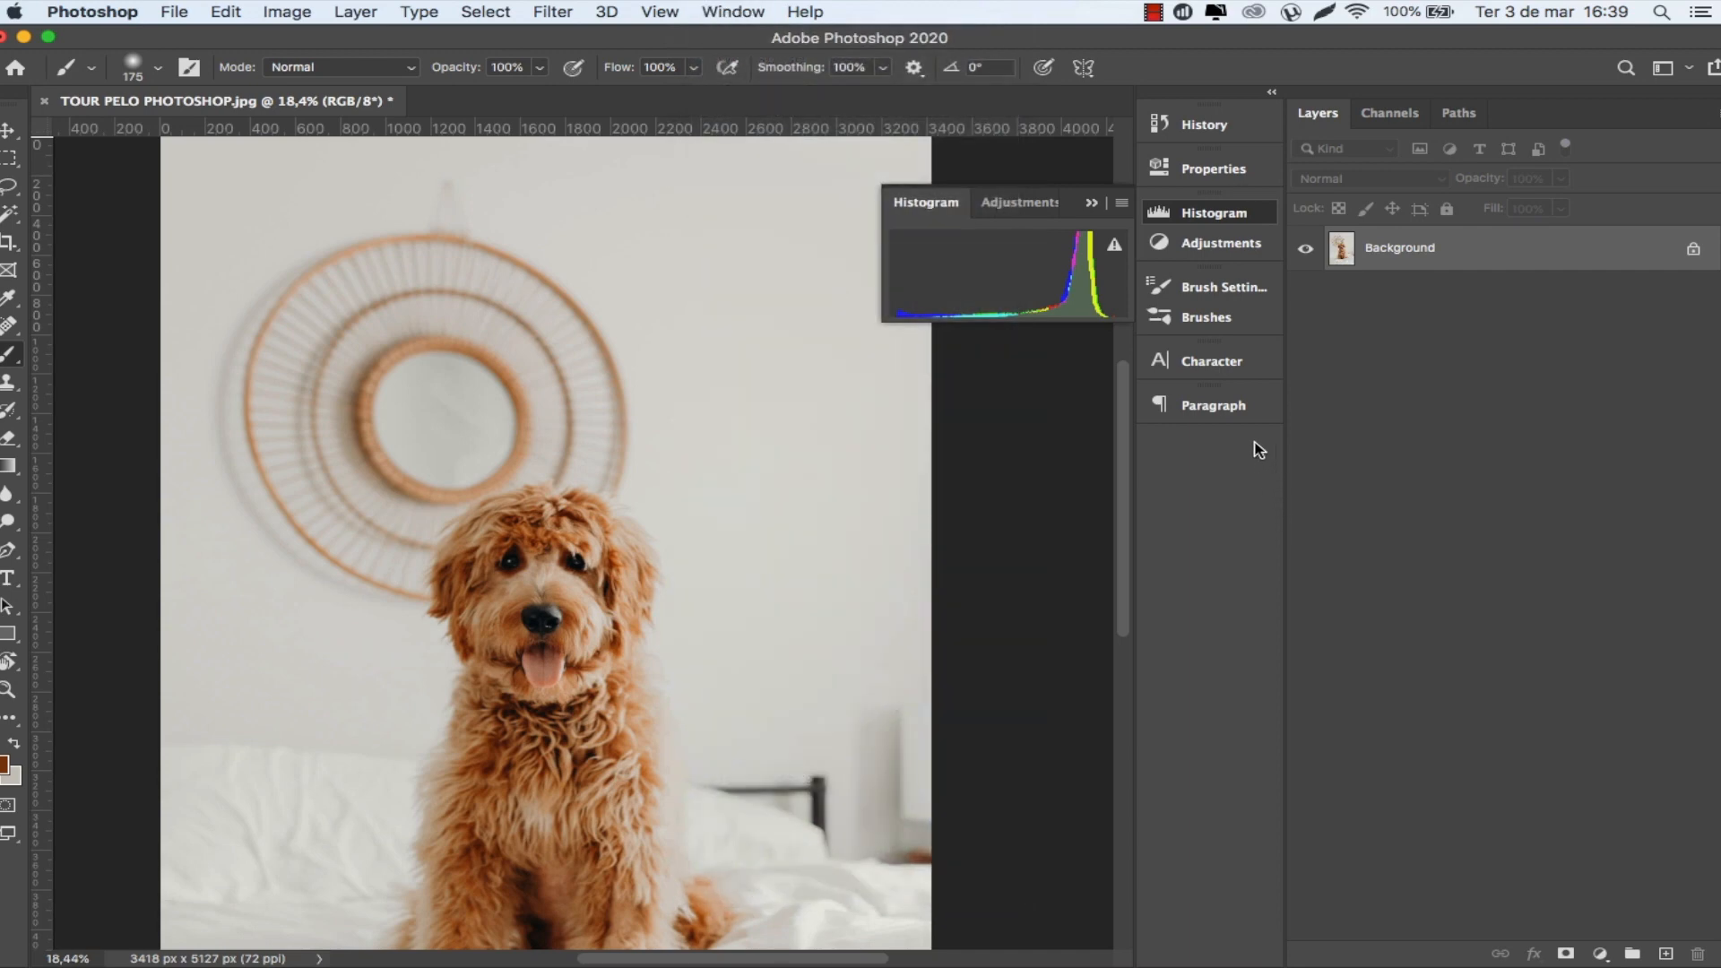
click(1242, 215)
mouse_move(1224, 216)
mouse_down()
mouse_move(1219, 143)
mouse_move(1233, 211)
mouse_up()
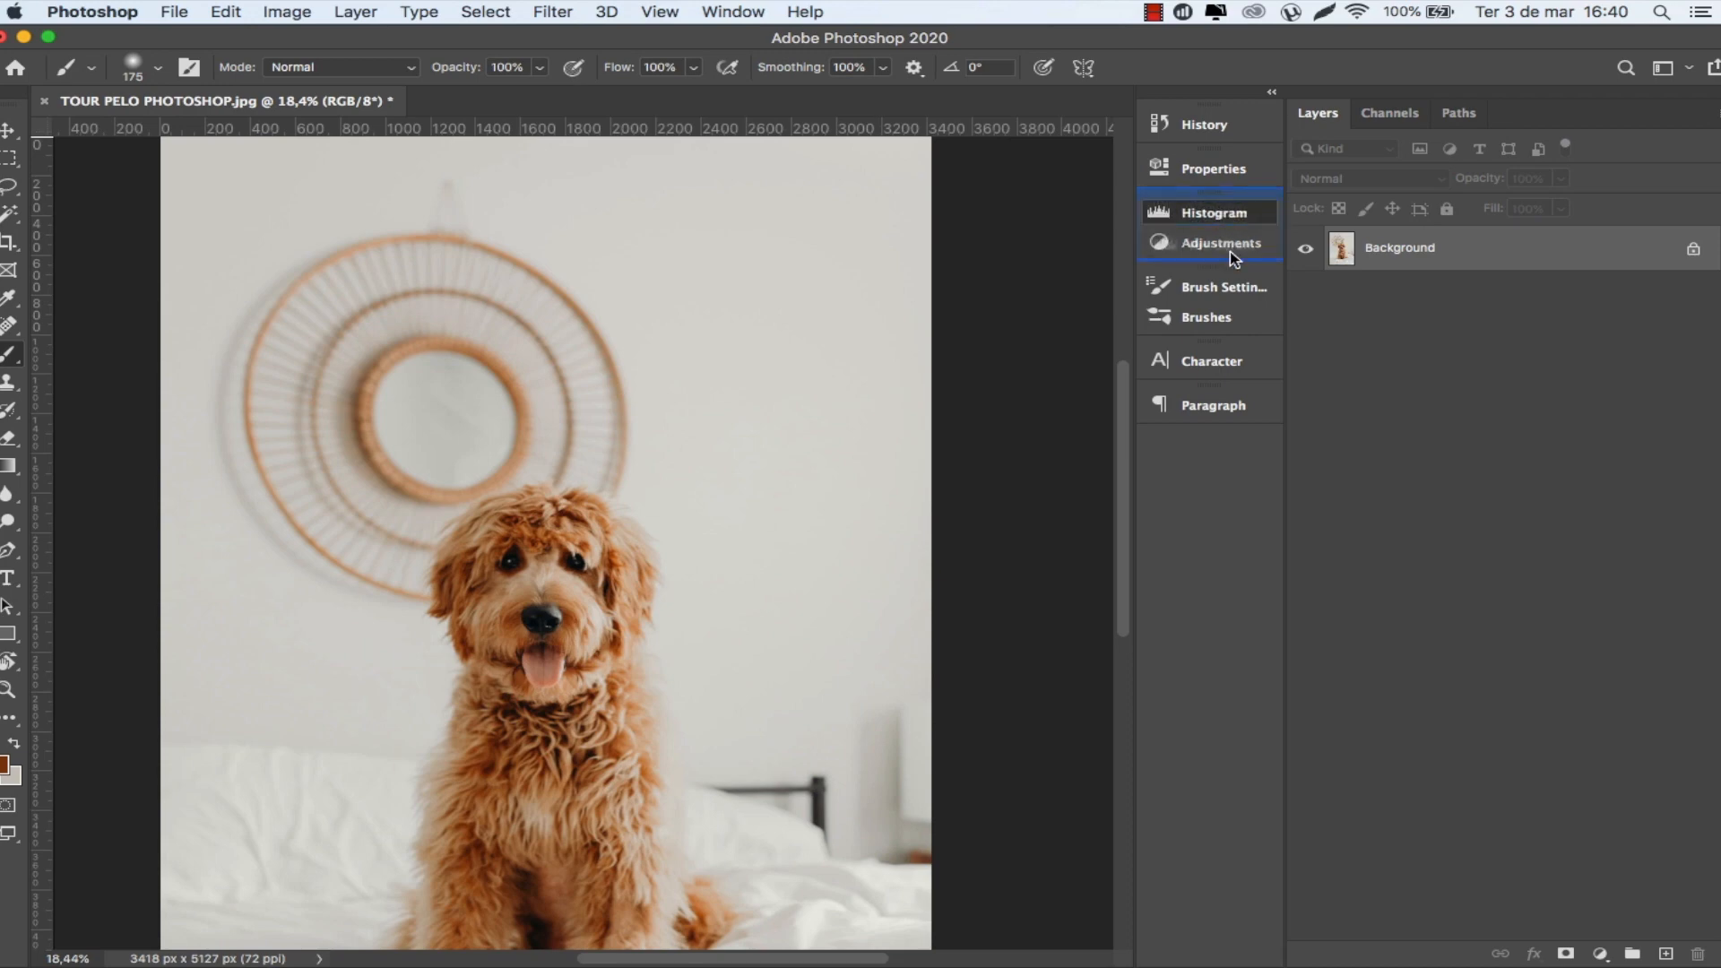
click(1219, 126)
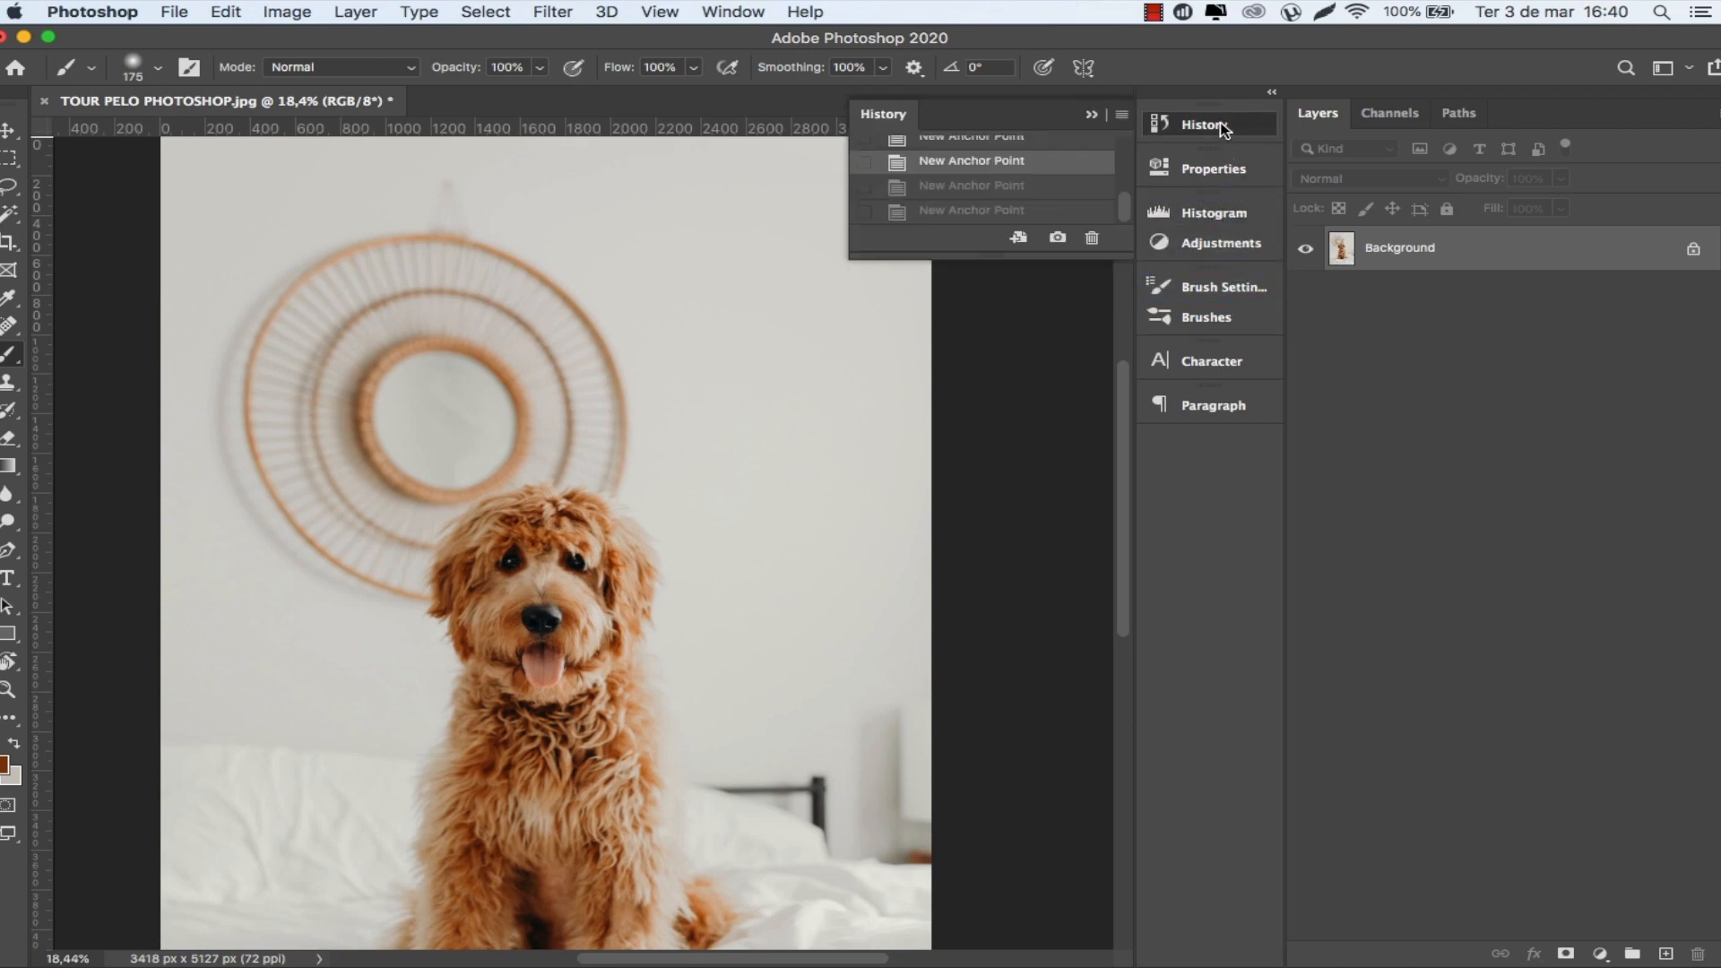
click(1093, 111)
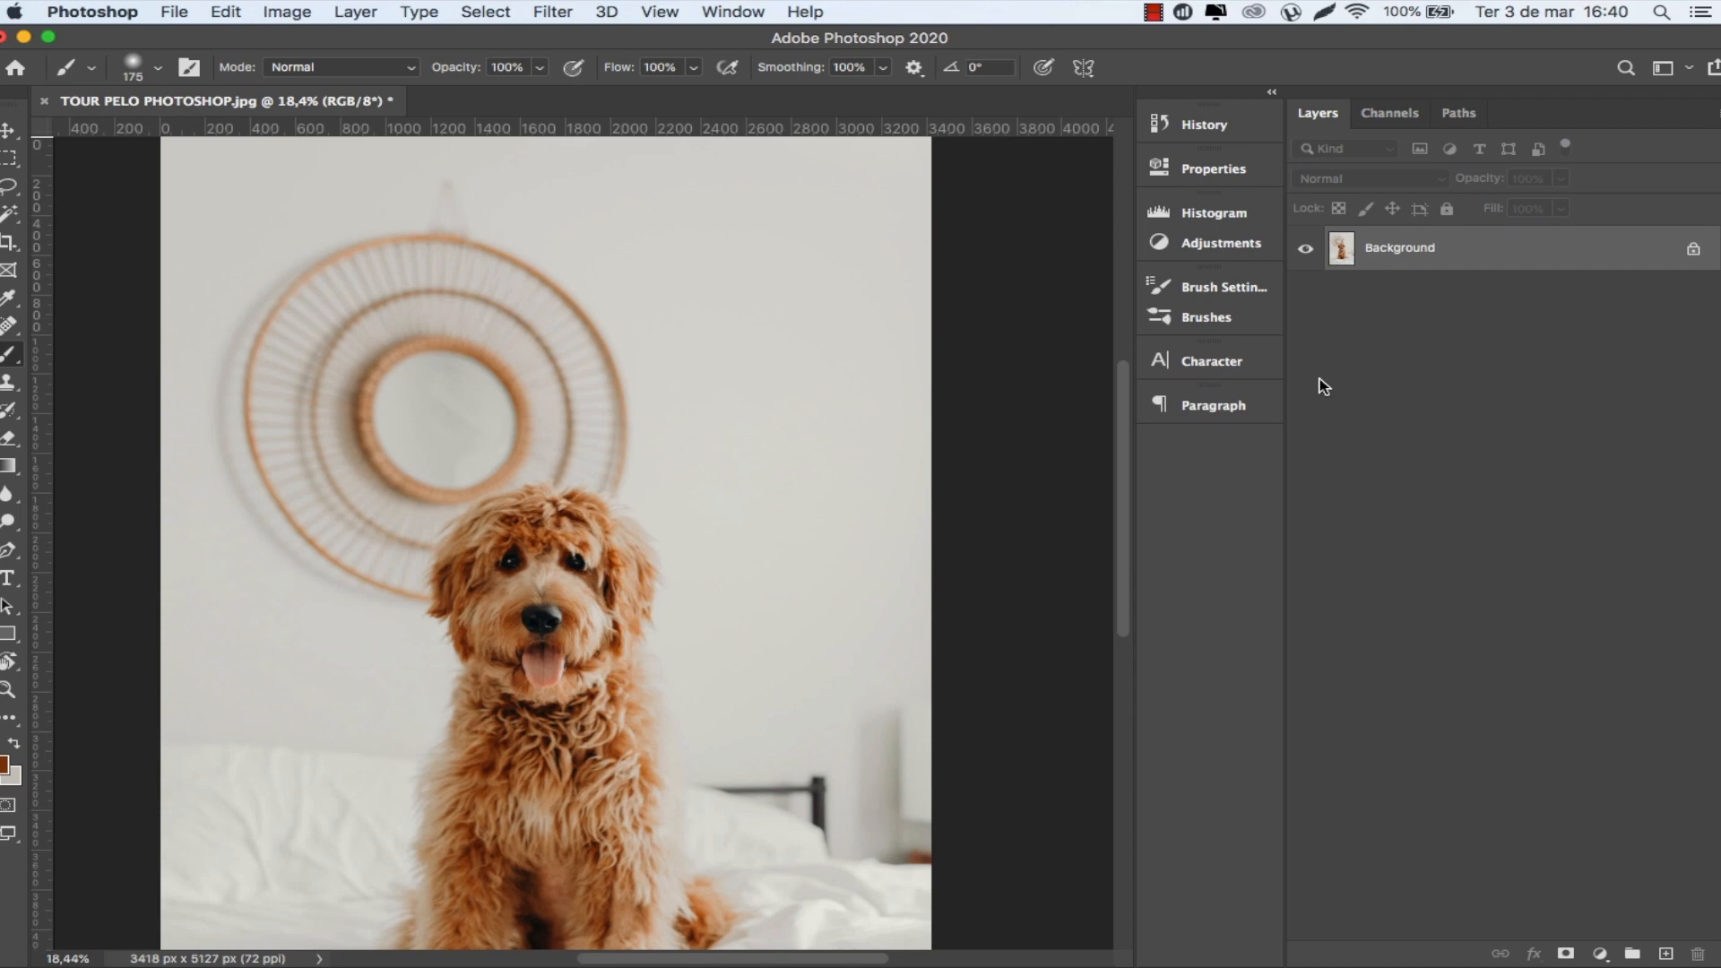
Show the Character panel, and float the Character and Paragraph panels over the canvas, one above the other.
click(751, 12)
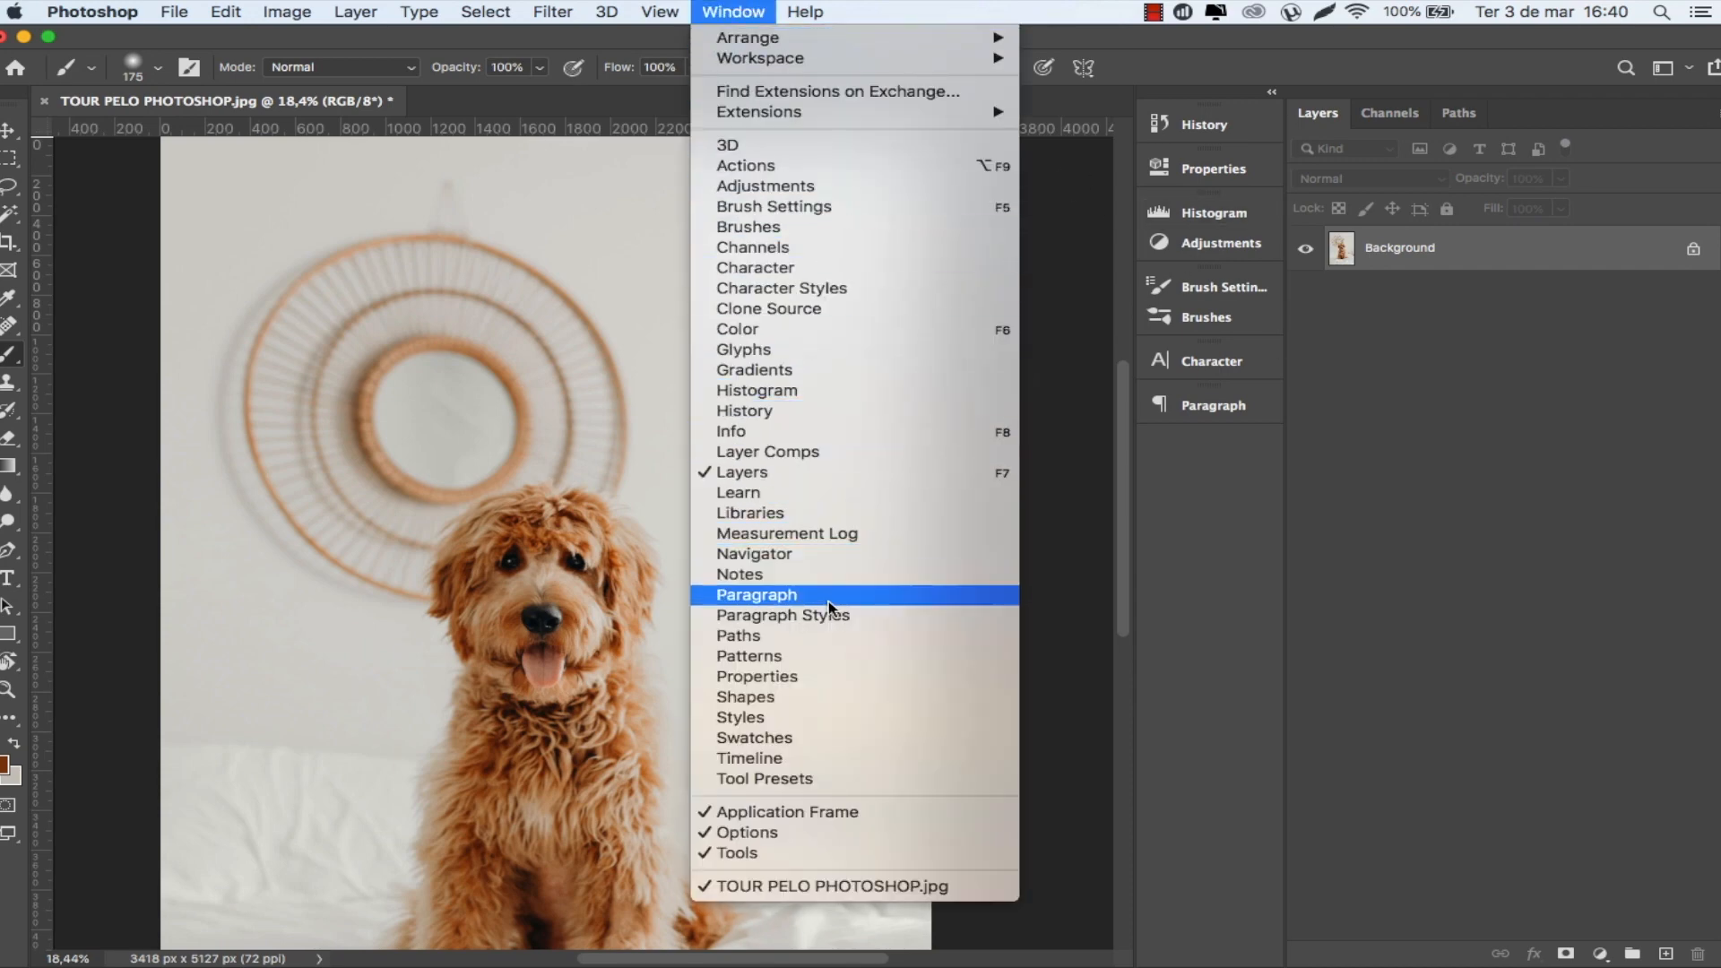
click(756, 595)
click(733, 12)
click(756, 267)
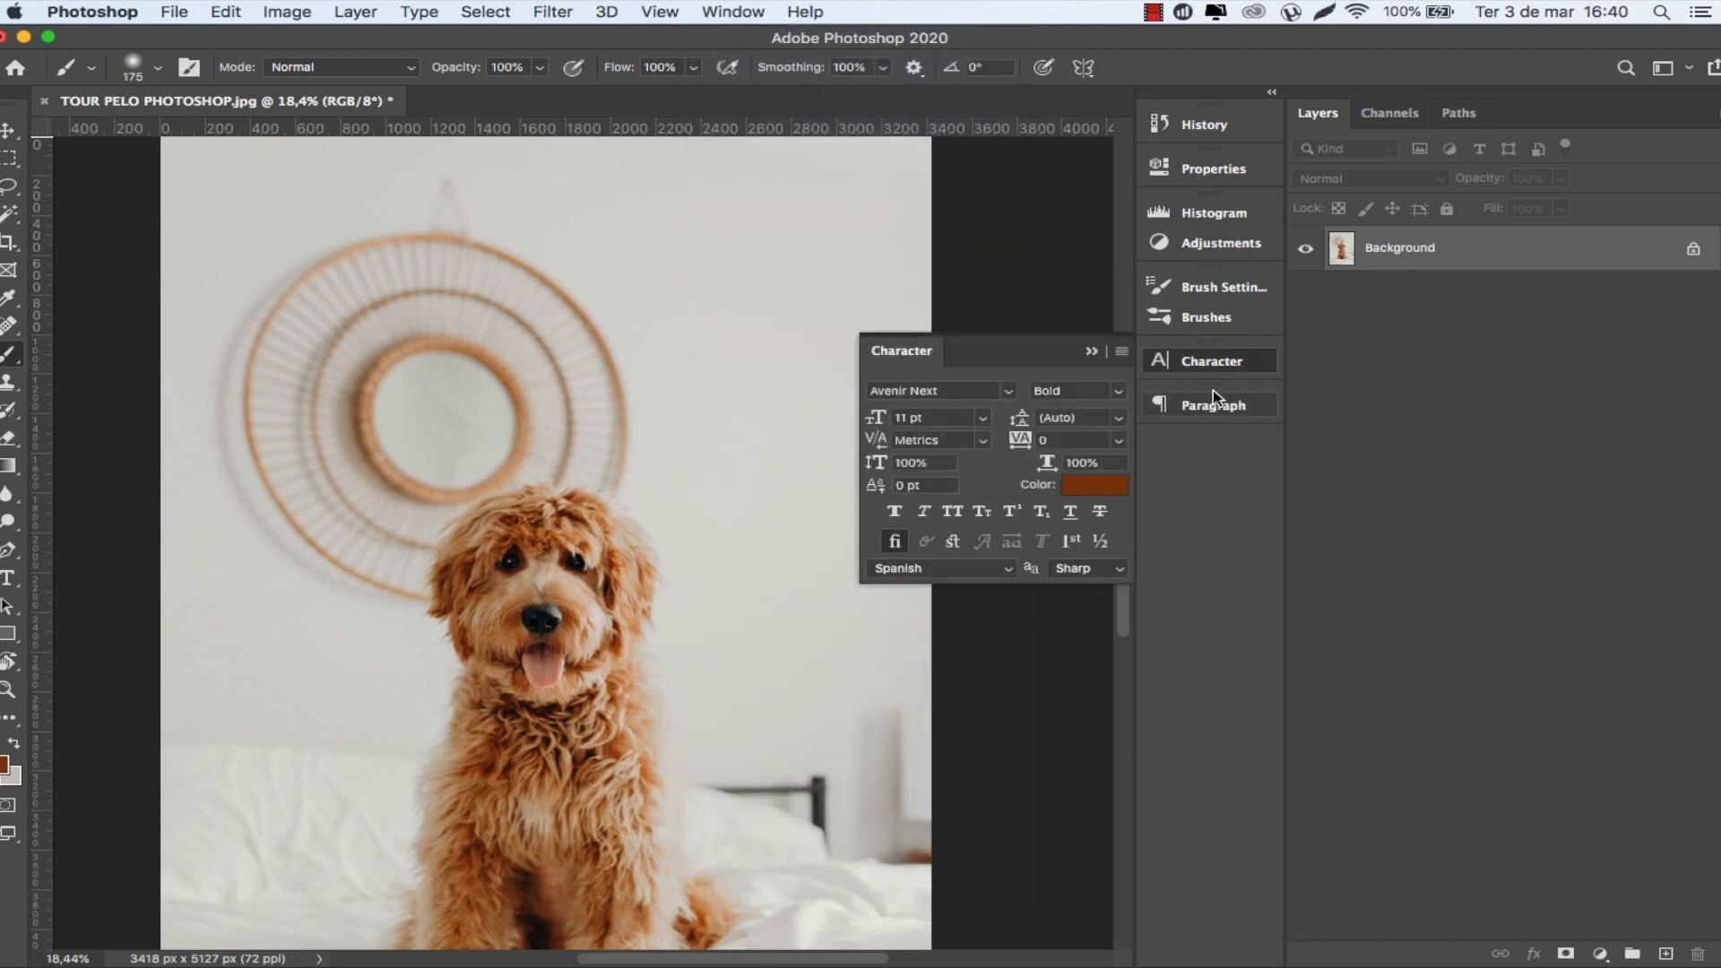
drag(899, 350, 144, 275)
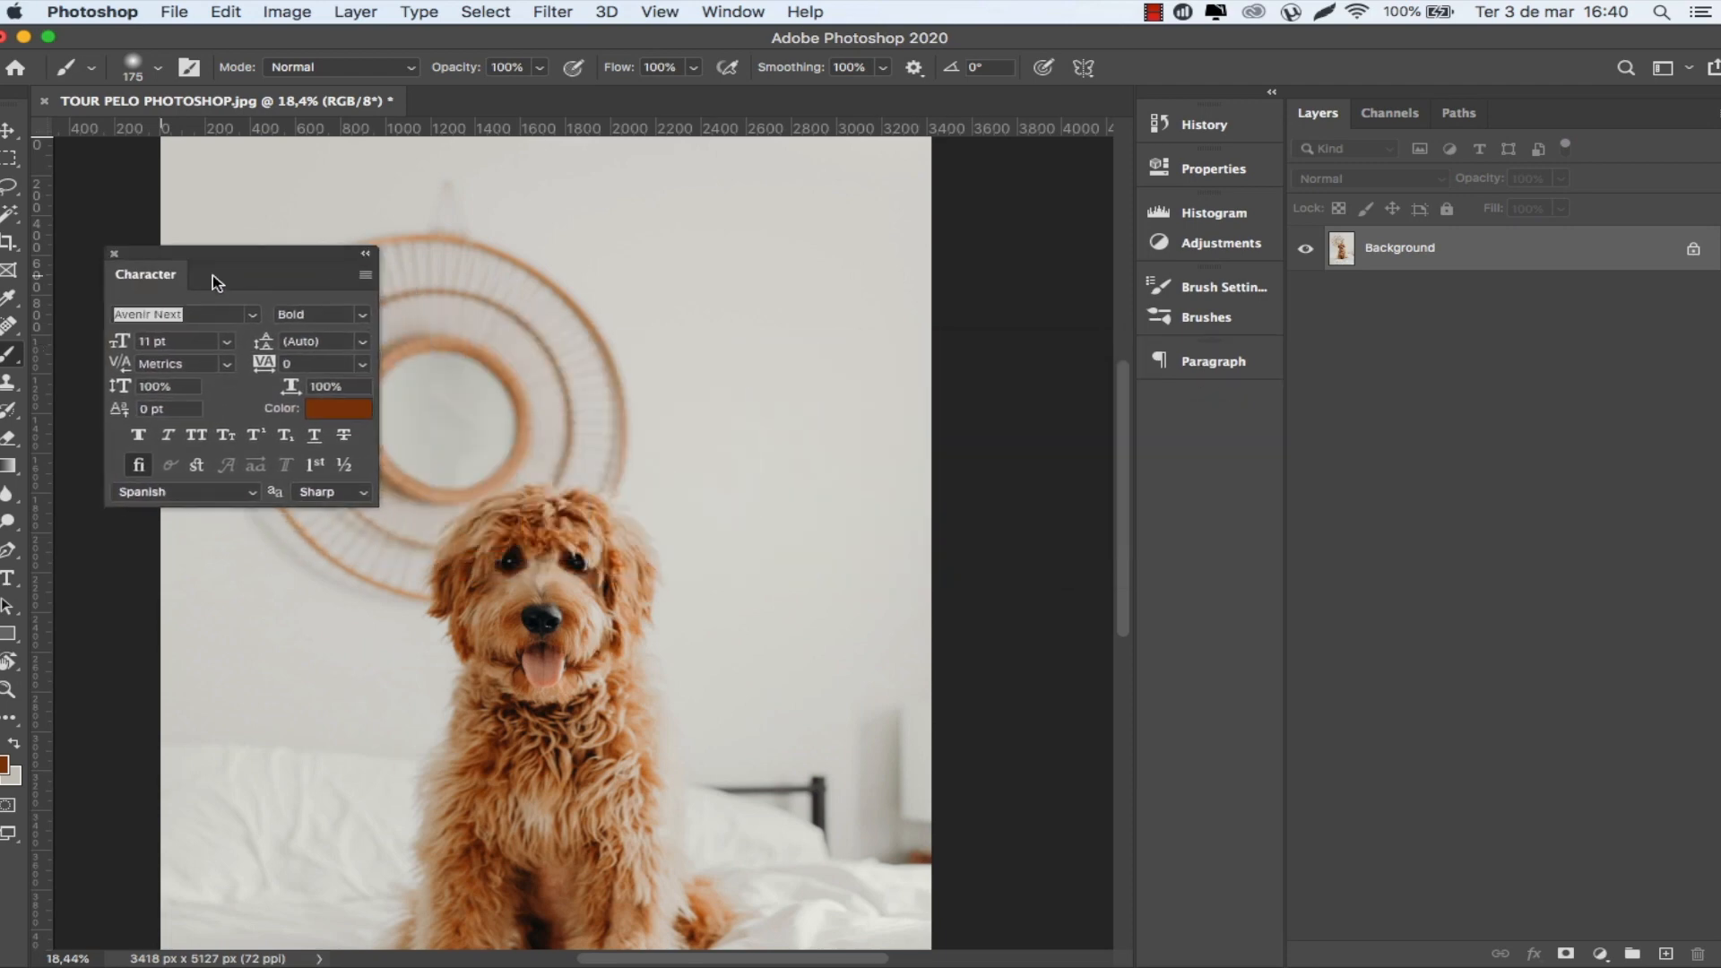
click(1210, 362)
drag(935, 349, 166, 535)
Paint a test dab with the Brush tool inside the round mirror, and undo it.
scroll(564, 464, down, 2)
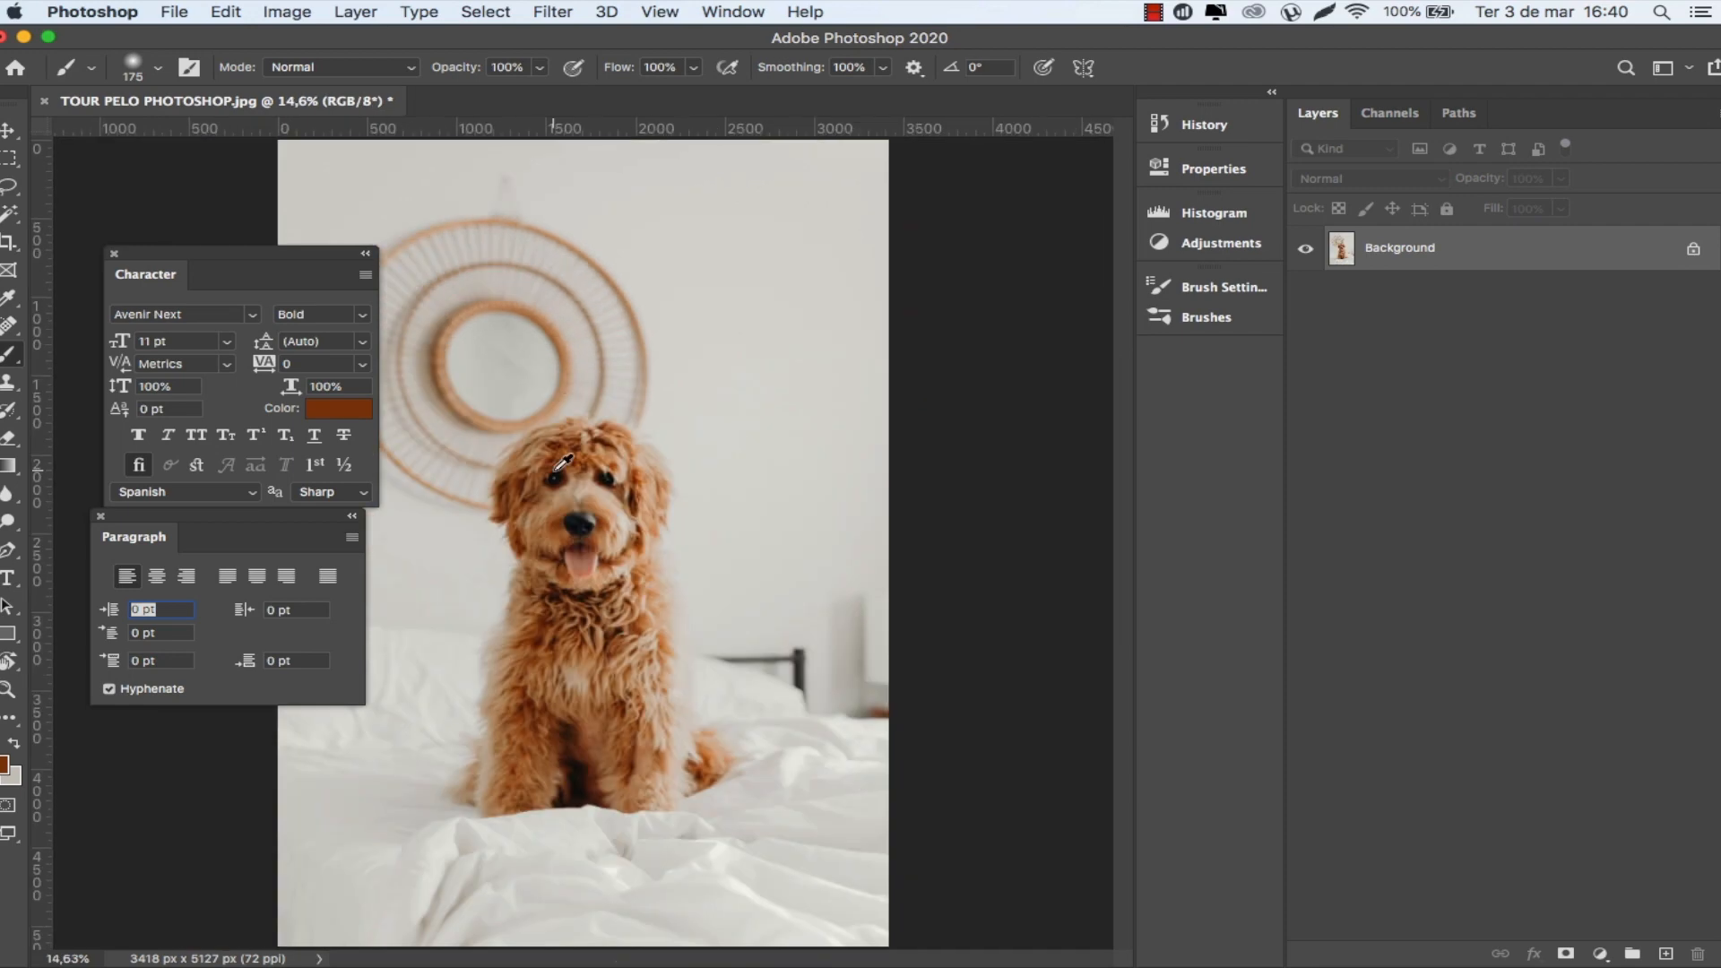
scroll(538, 413, up, 2)
click(509, 372)
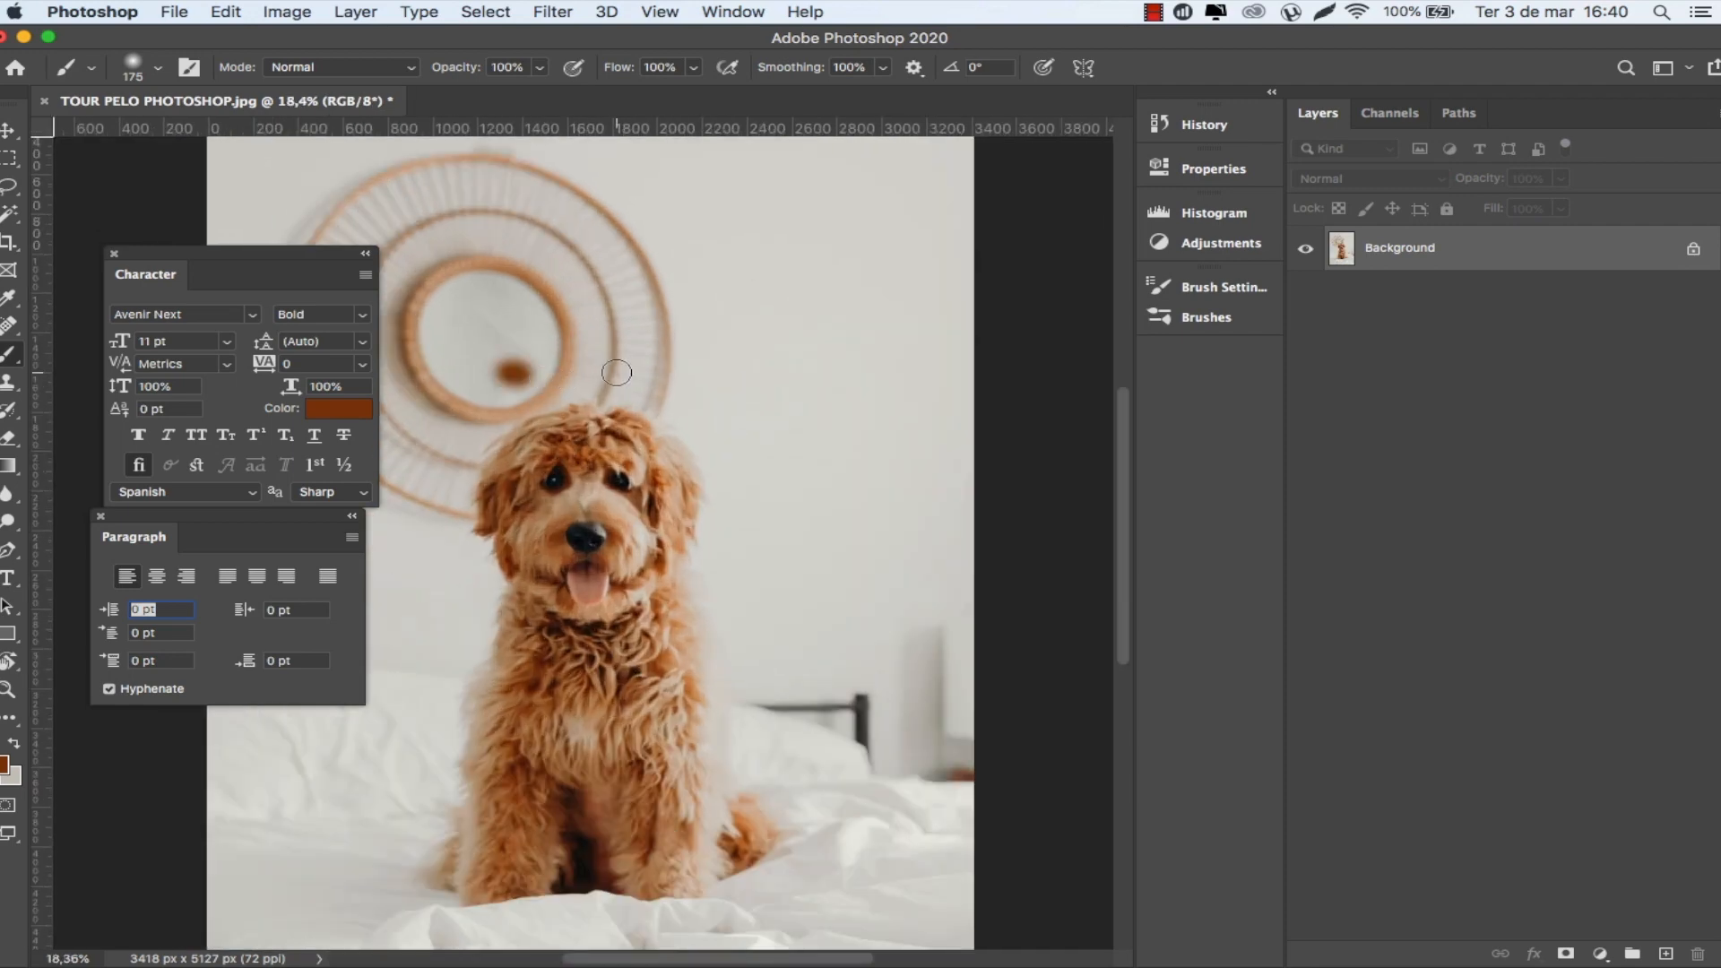
key(super+z)
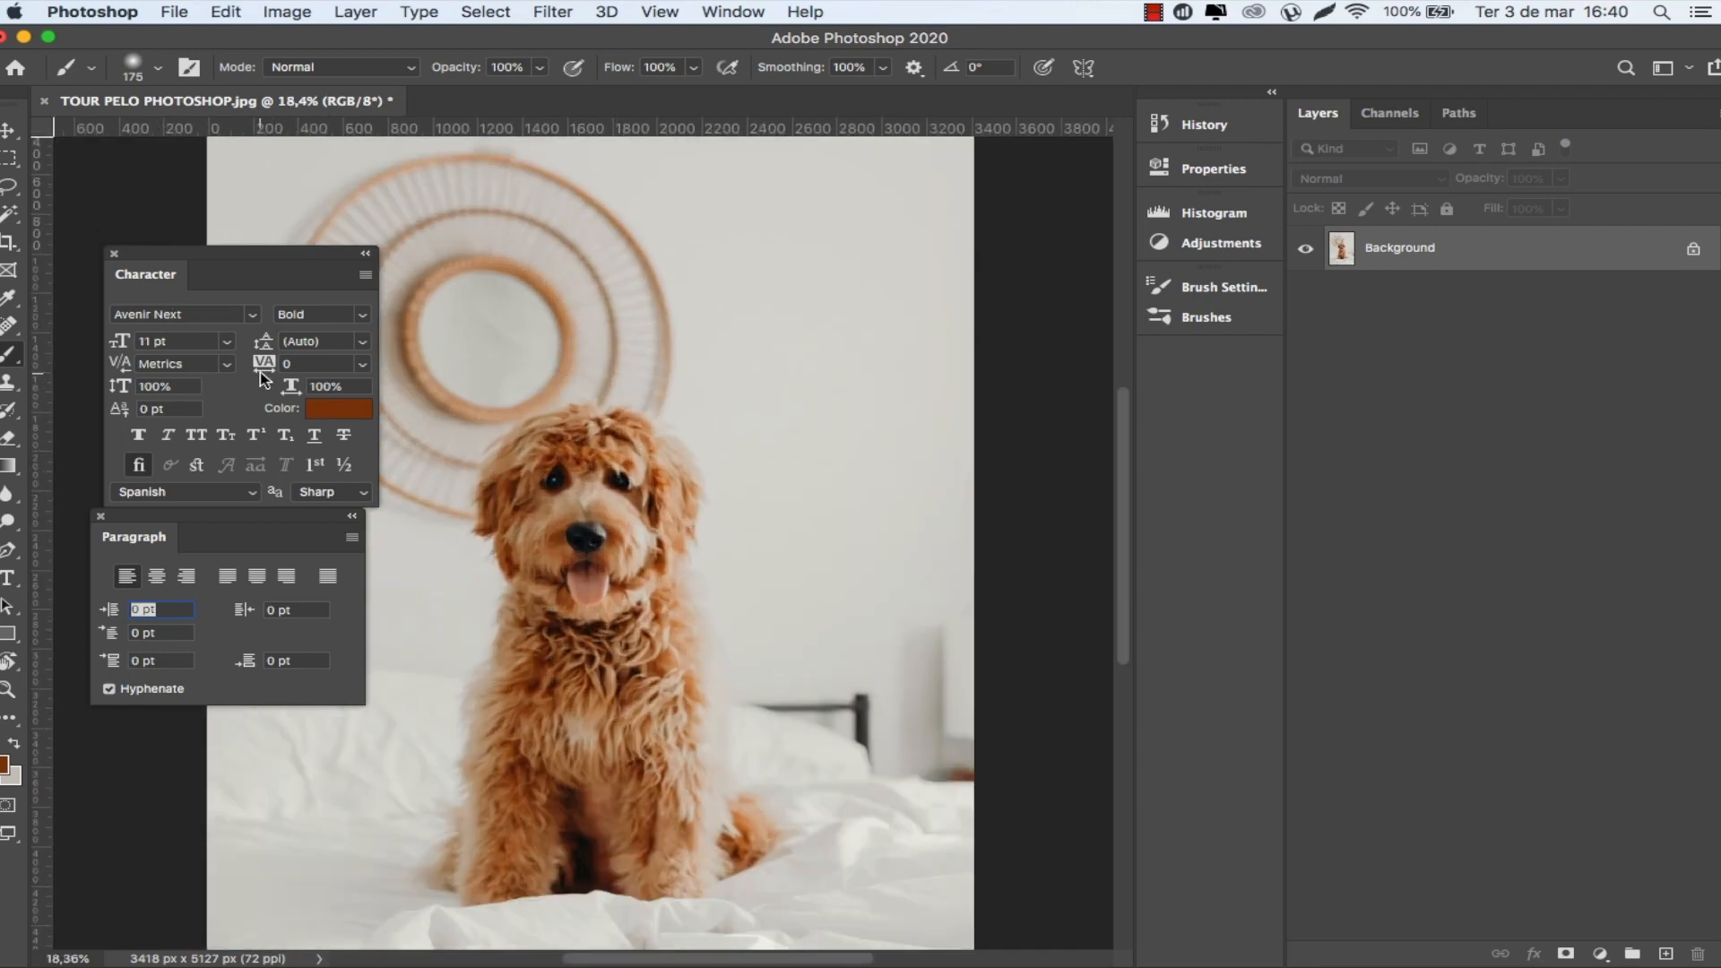
Check the Character panel's font family and style choices, and move the floating Paragraph panel slightly away from it.
click(252, 315)
click(295, 285)
click(357, 316)
click(315, 282)
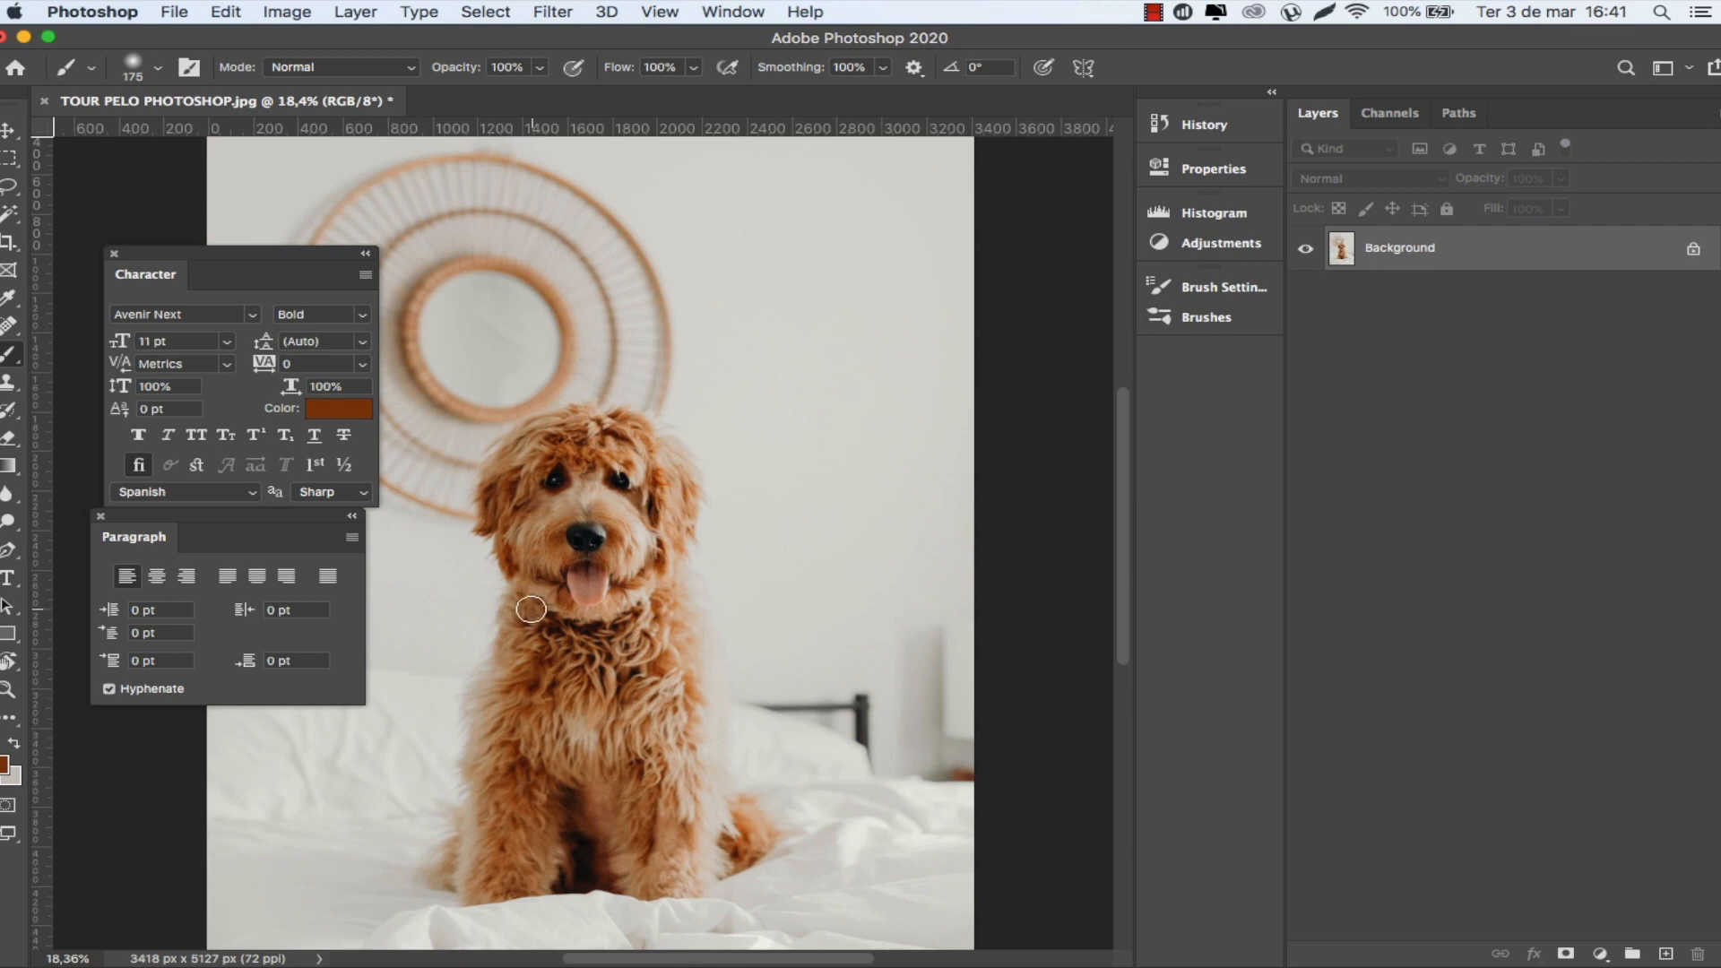
drag(189, 518, 214, 553)
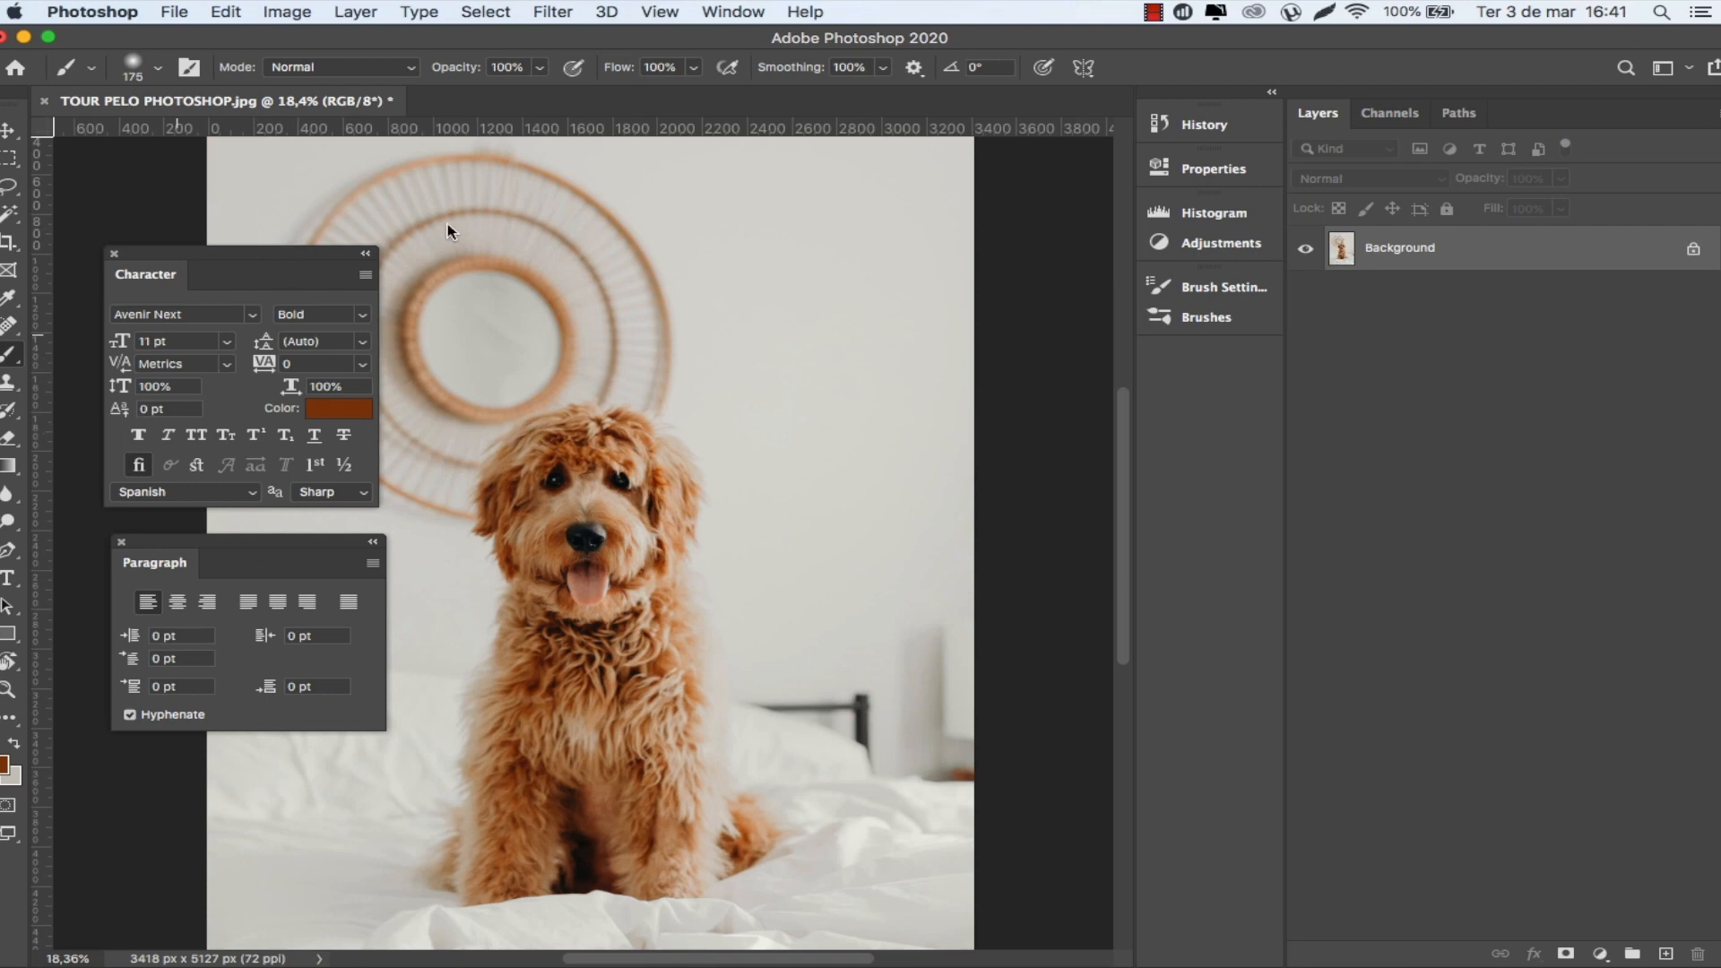
Start creating a new workspace named "SOcial Midia", and cancel without saving it.
click(714, 11)
mouse_move(941, 57)
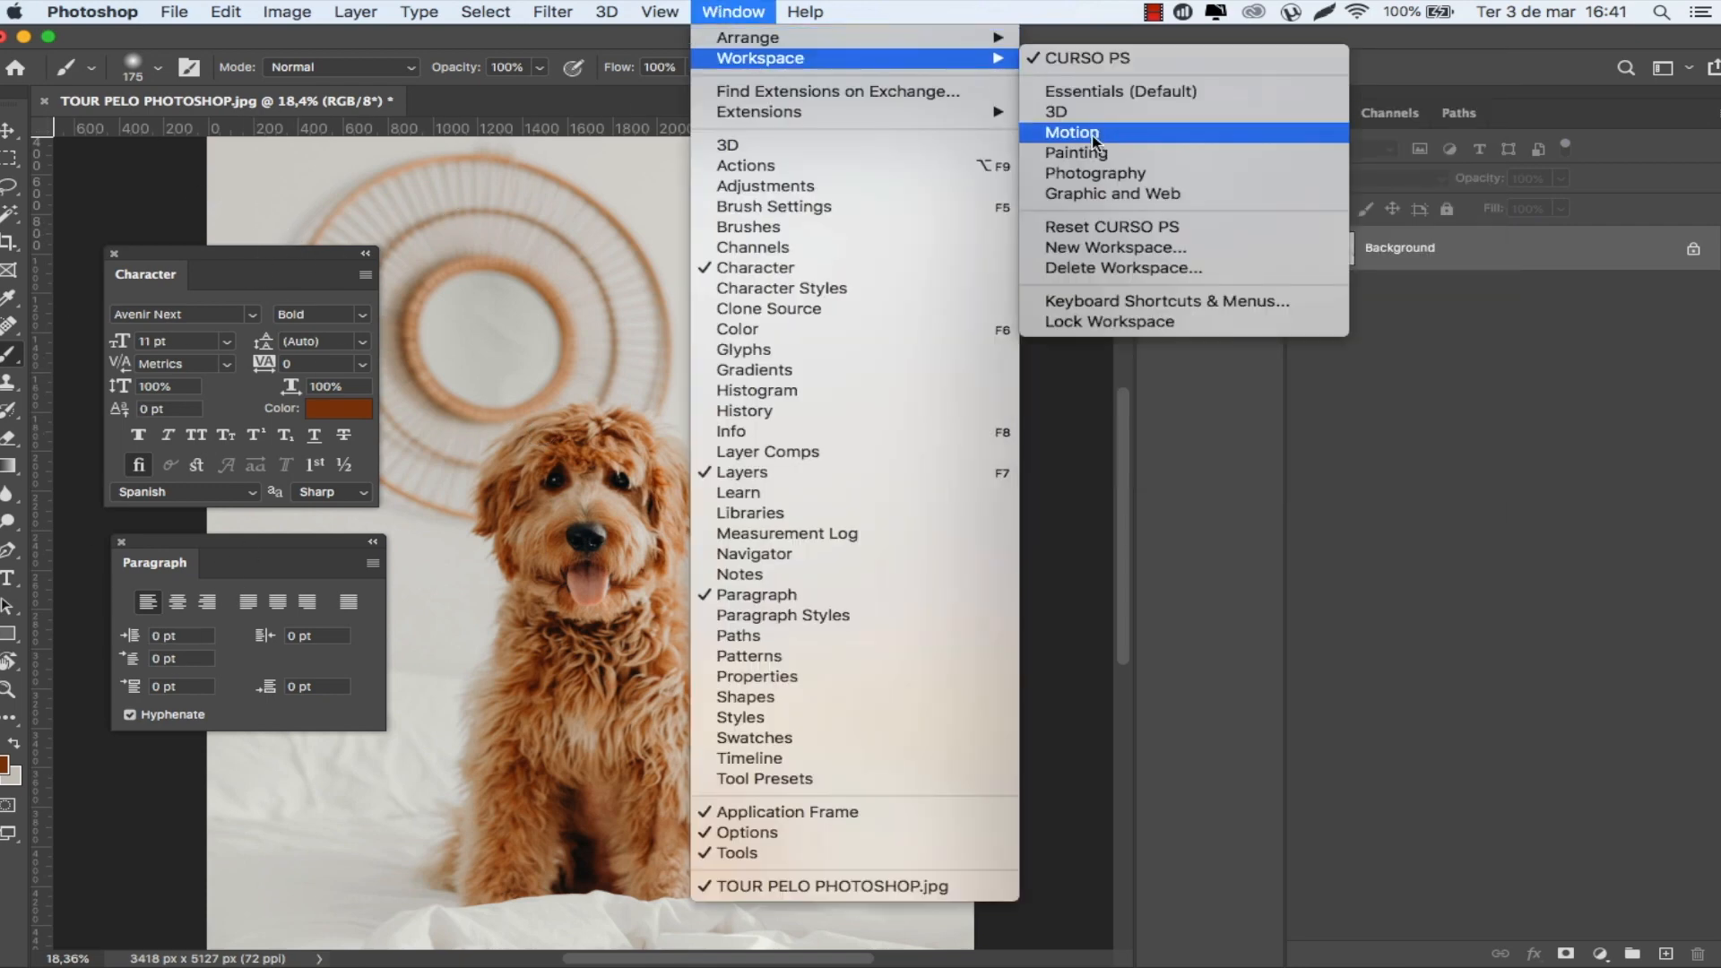
click(1119, 247)
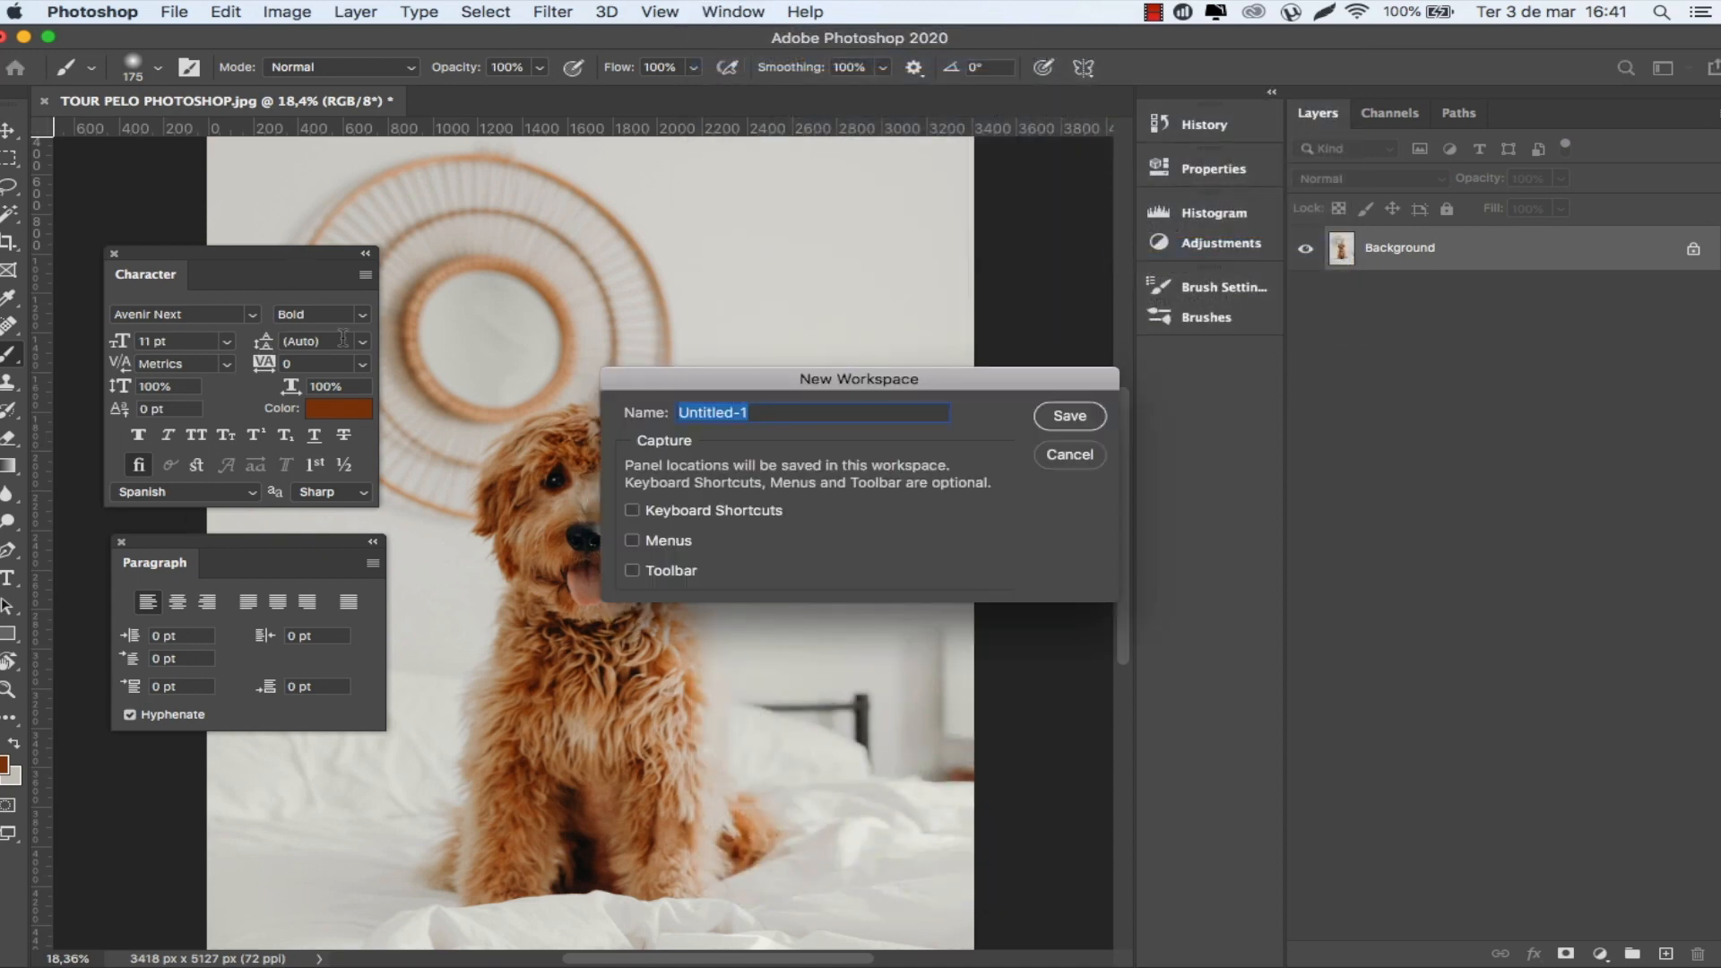
text(SOcial Midia)
click(1072, 457)
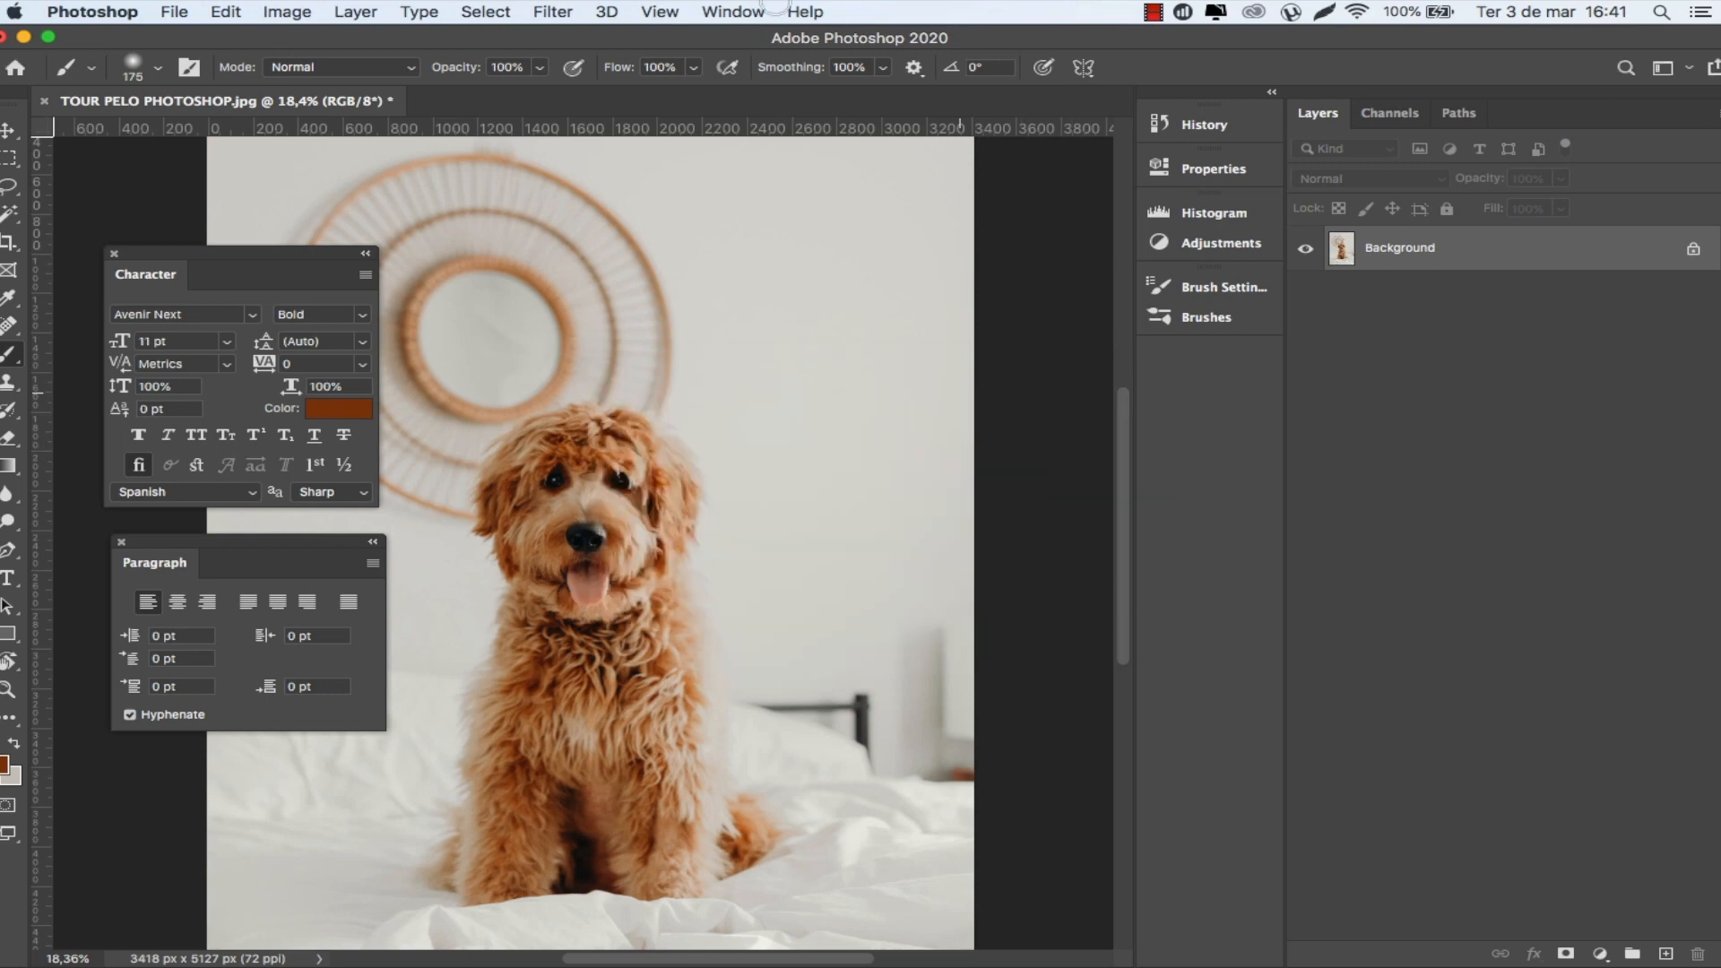
Look through the available workspaces, and choose the CURSO PS workspace.
click(742, 9)
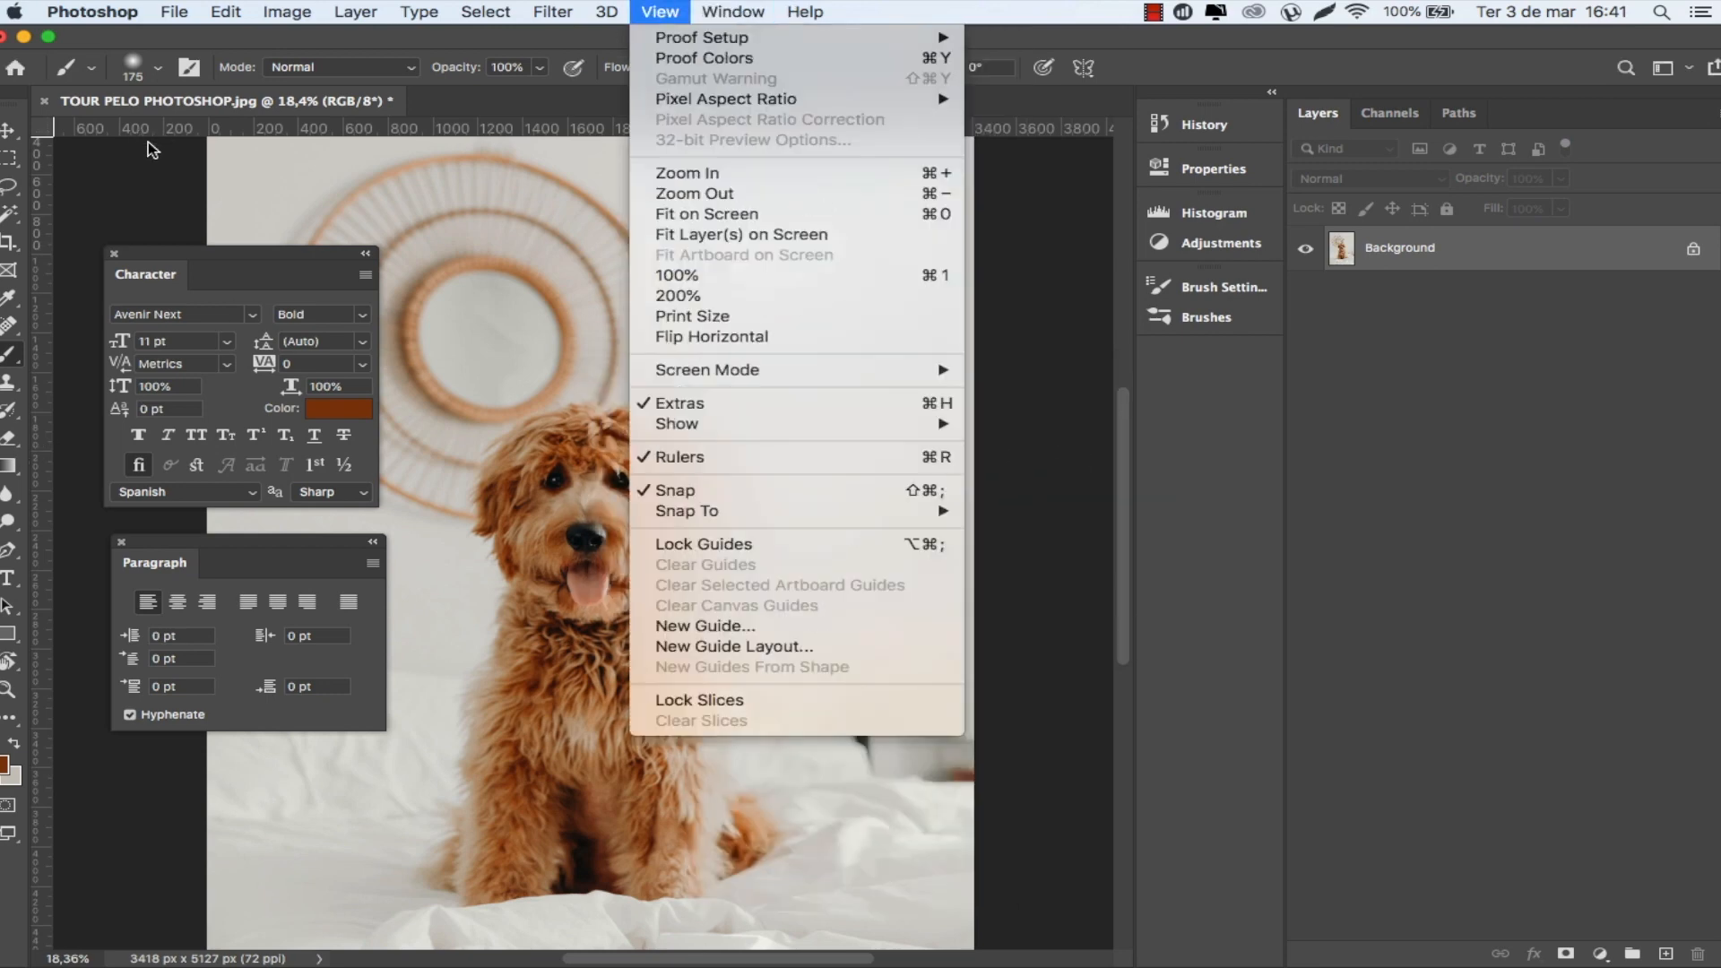
click(152, 142)
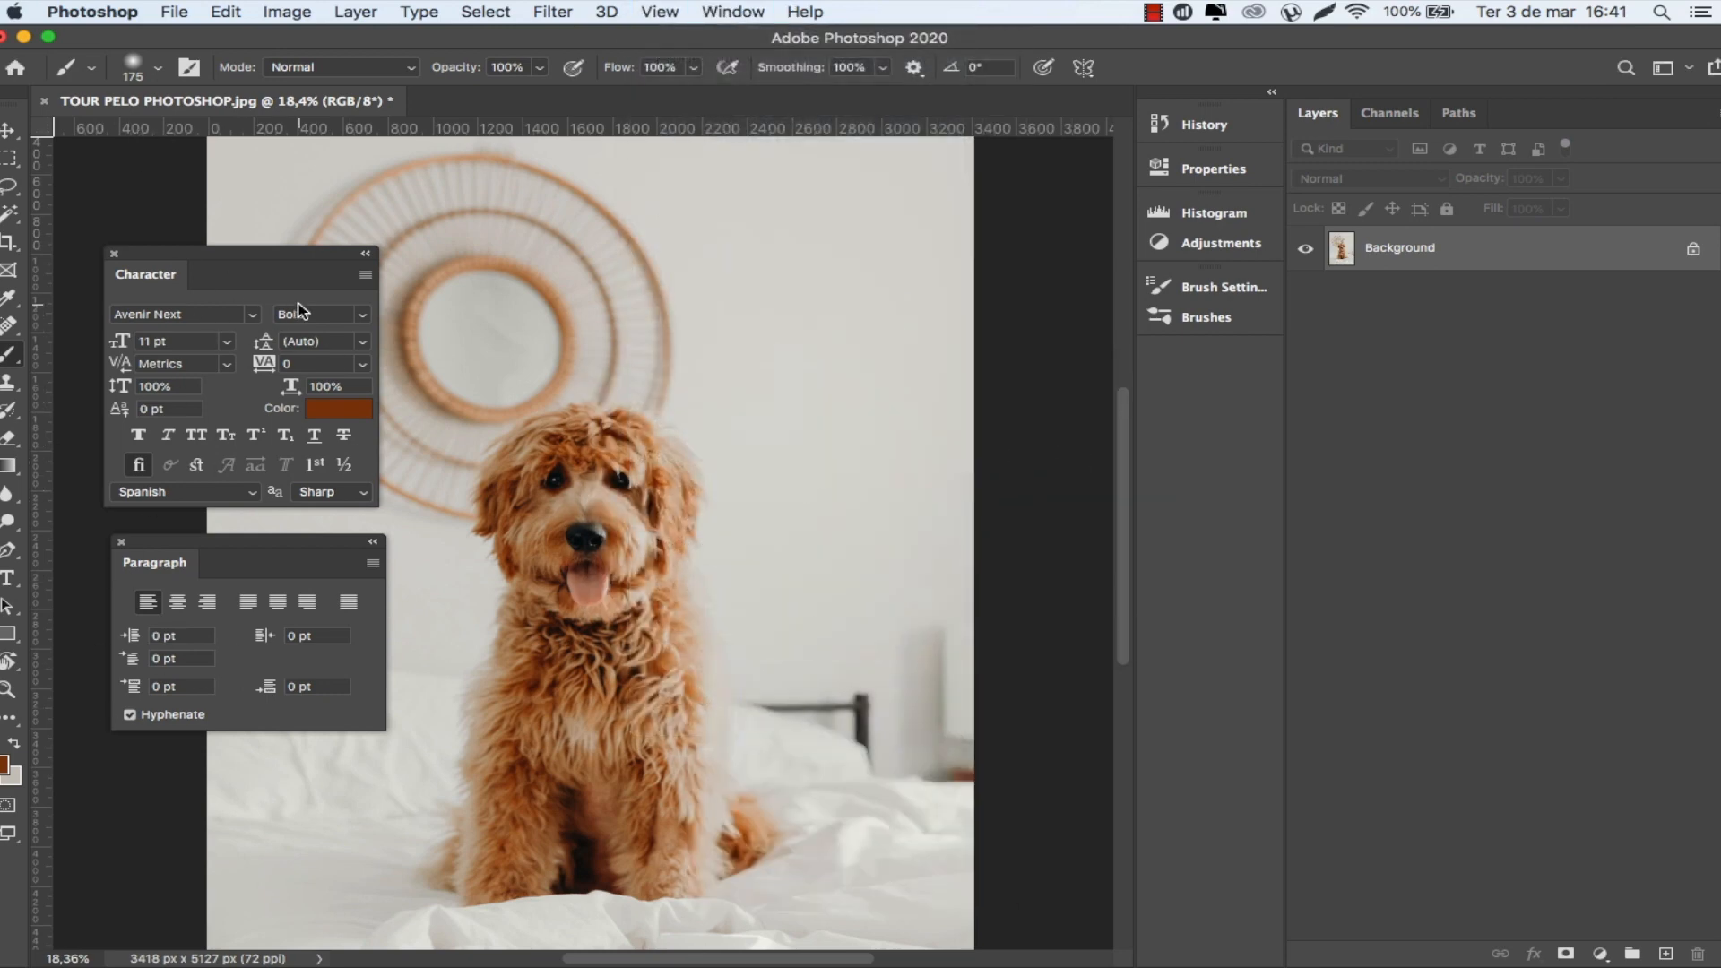
click(733, 10)
mouse_move(775, 60)
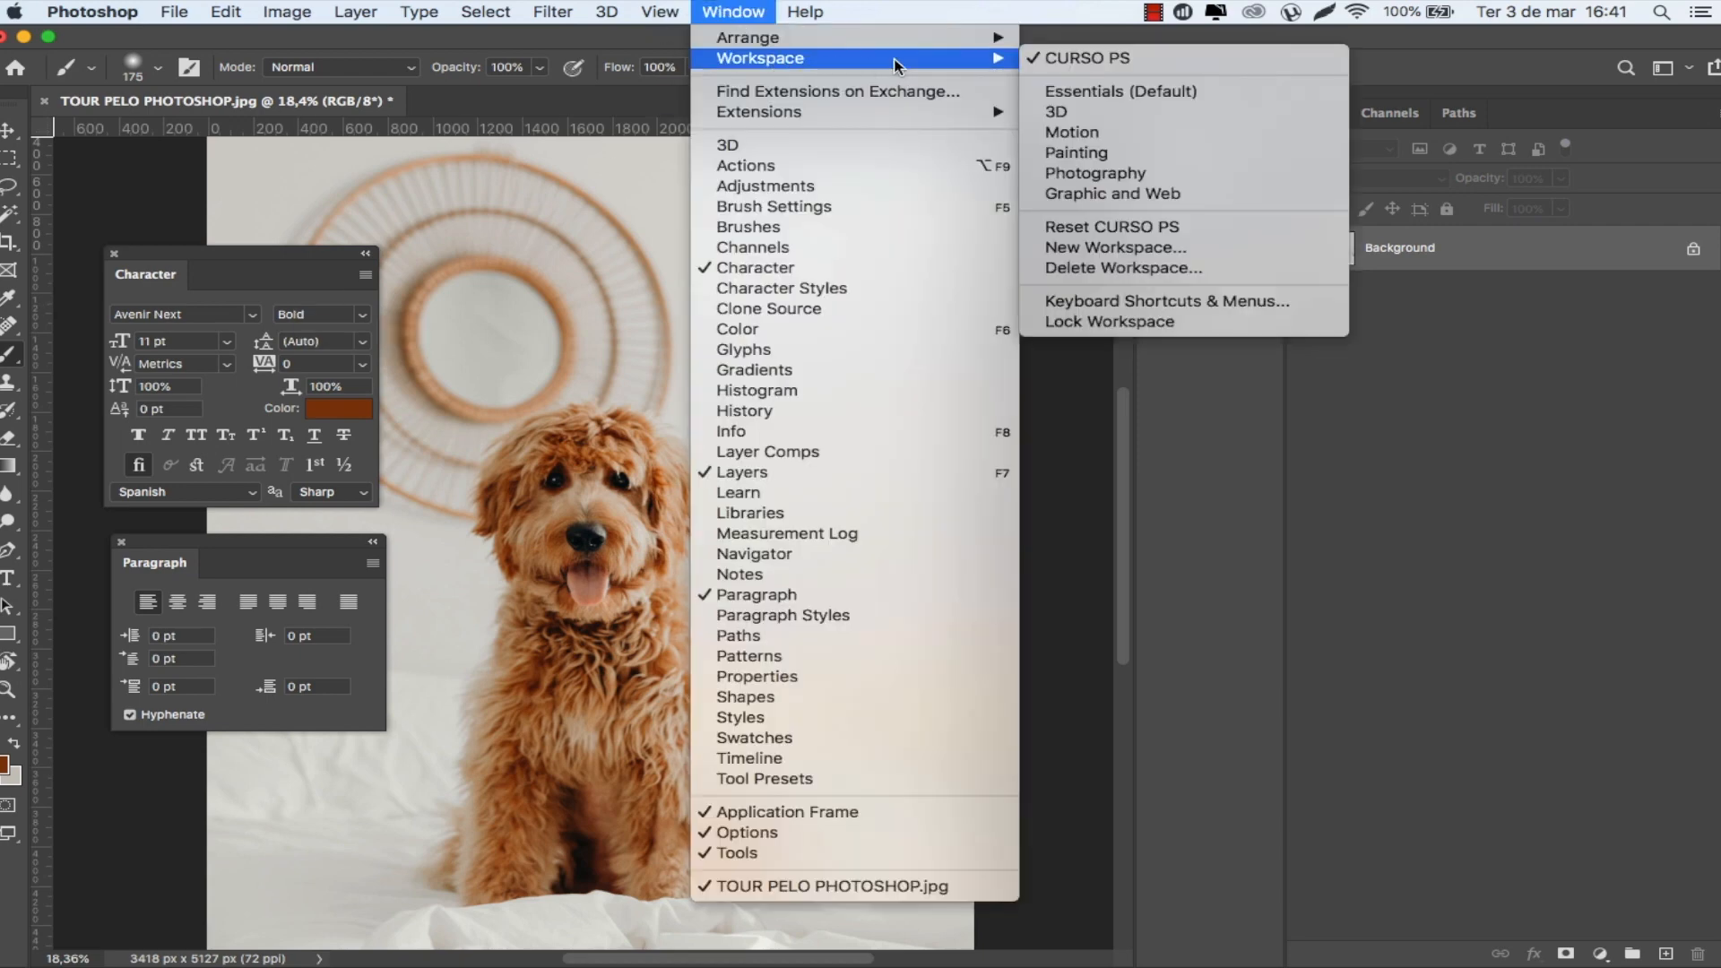
click(1087, 59)
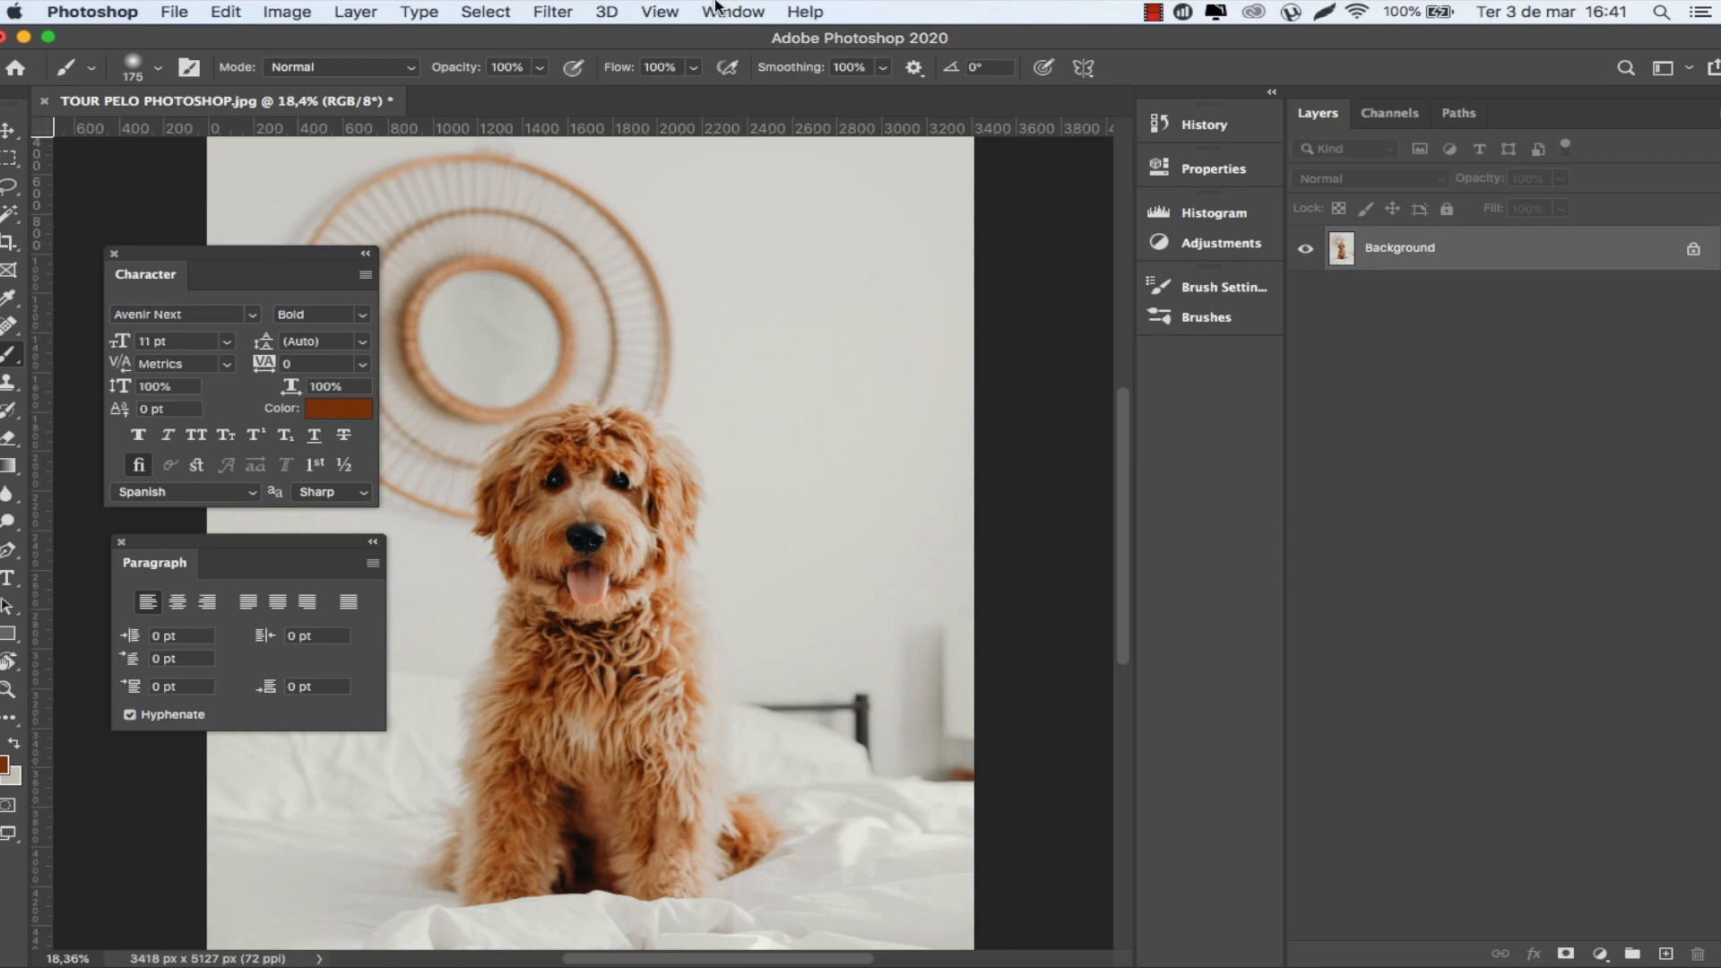
Dock the floating Paragraph and Character panels below Brushes in the collapsed panel column, and collapse the Adjustments panel.
click(1201, 242)
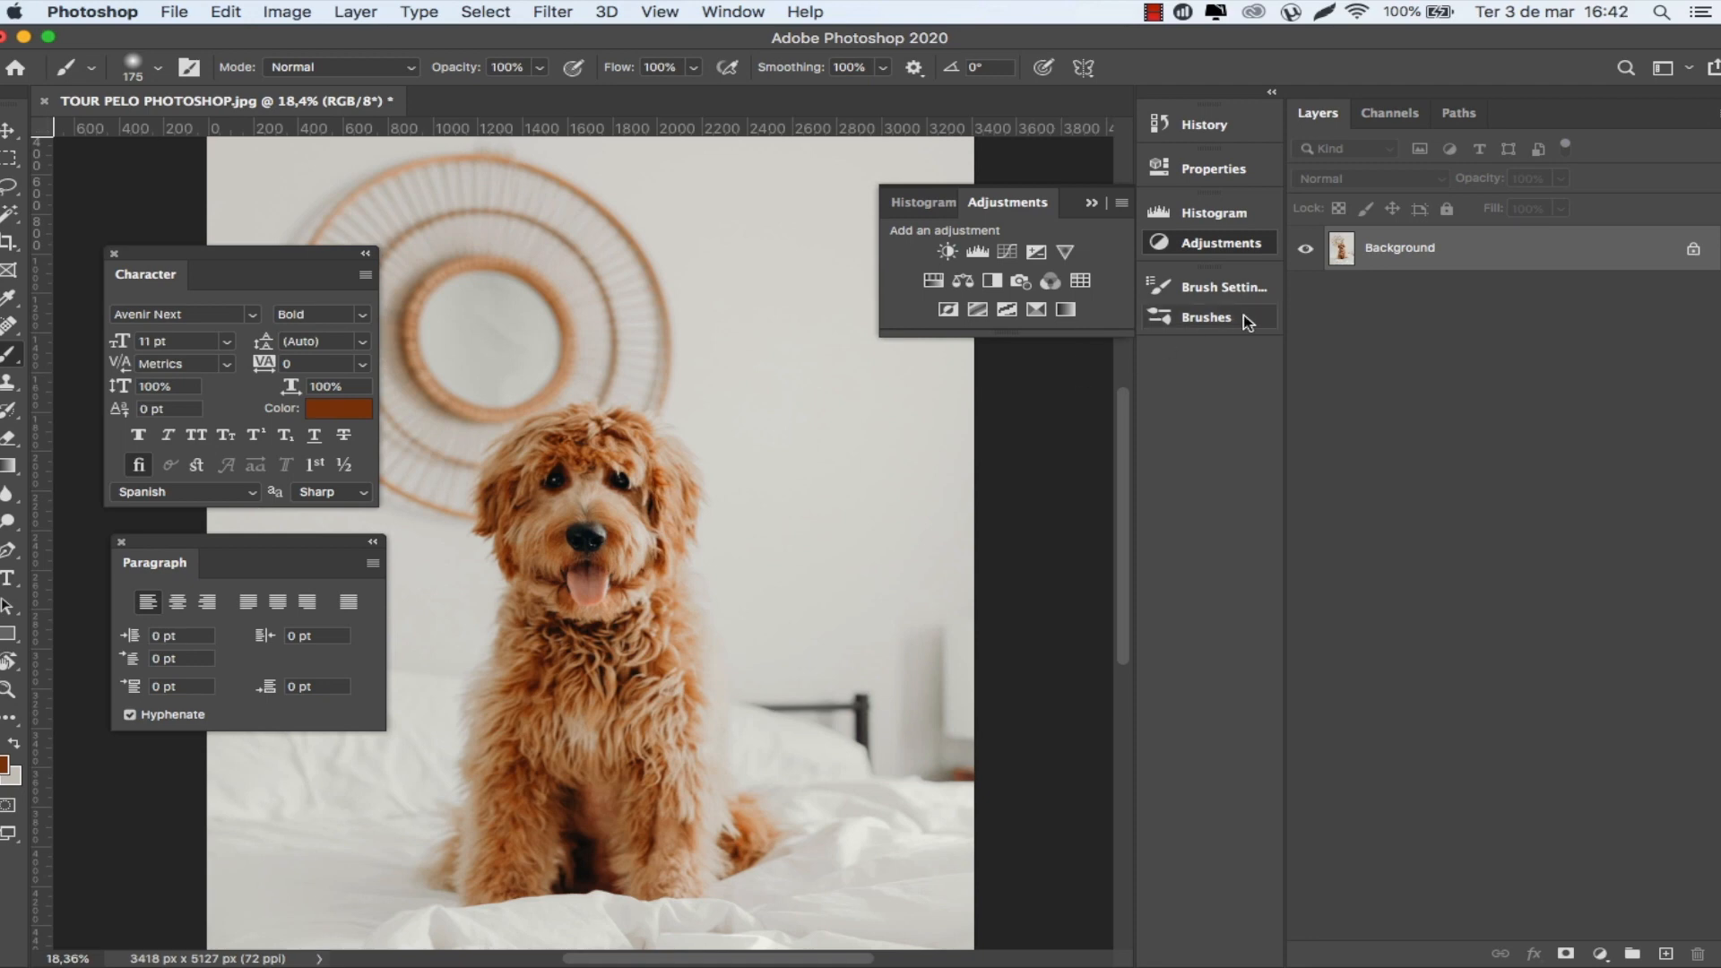
mouse_move(151, 546)
mouse_down()
mouse_move(192, 289)
mouse_move(208, 288)
mouse_move(119, 272)
mouse_move(135, 267)
mouse_move(1174, 274)
mouse_move(1192, 354)
mouse_up()
drag(150, 279, 1183, 399)
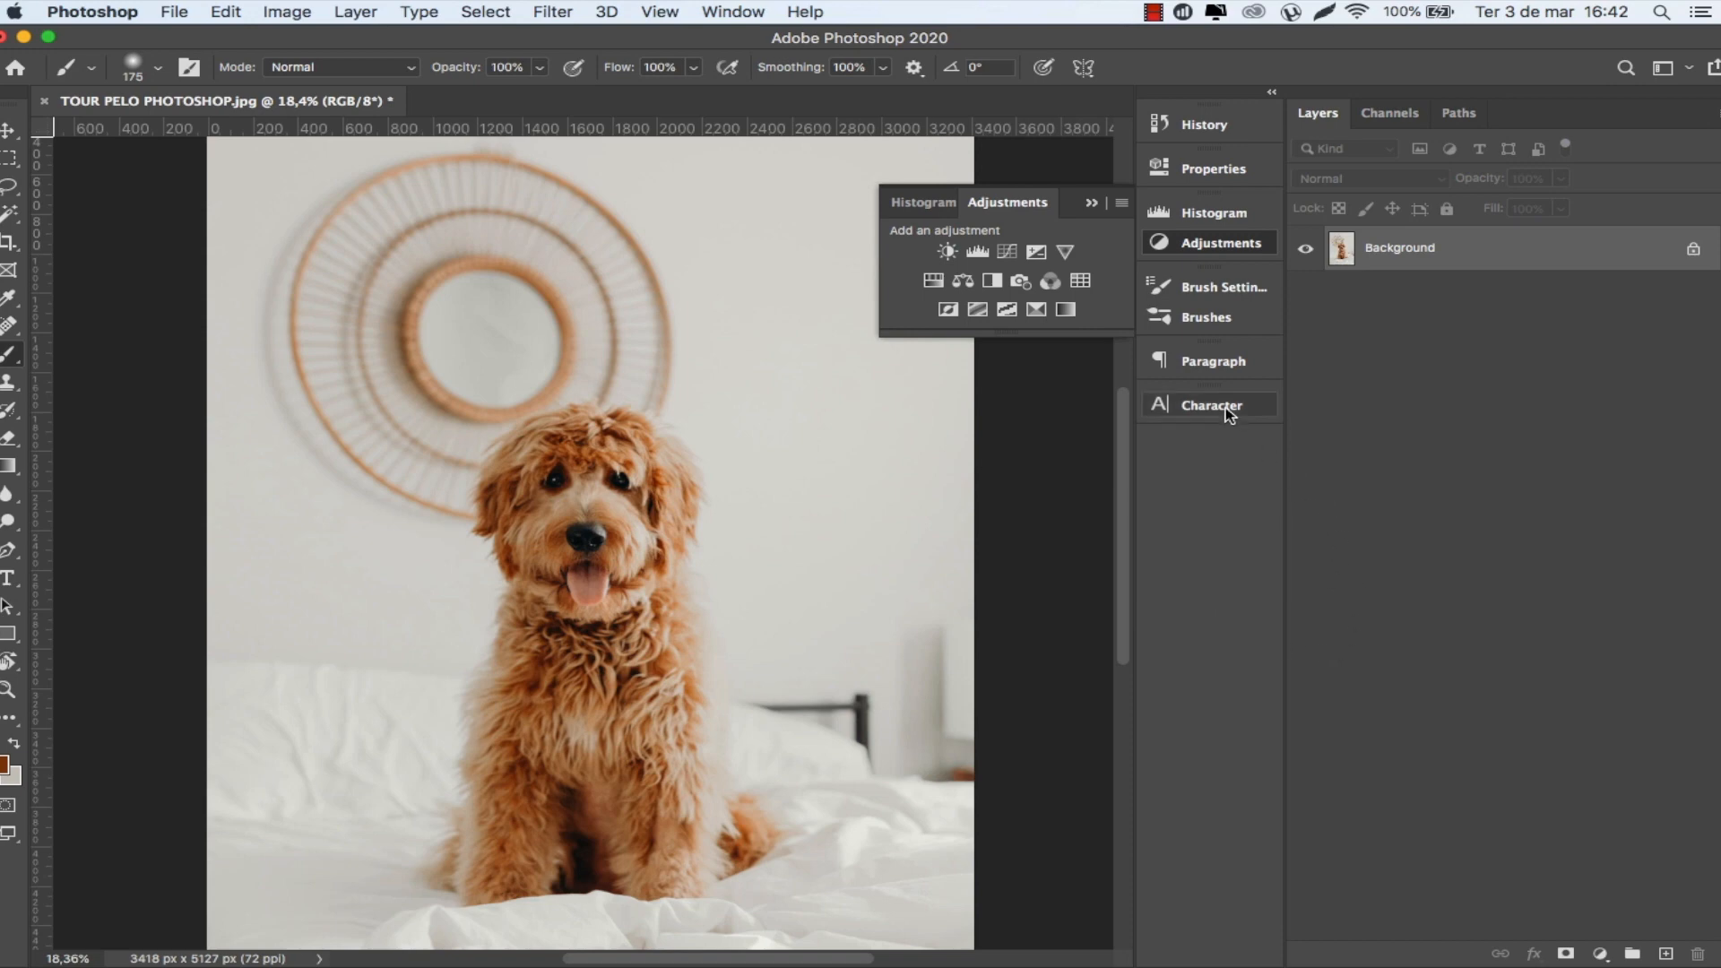
click(1093, 205)
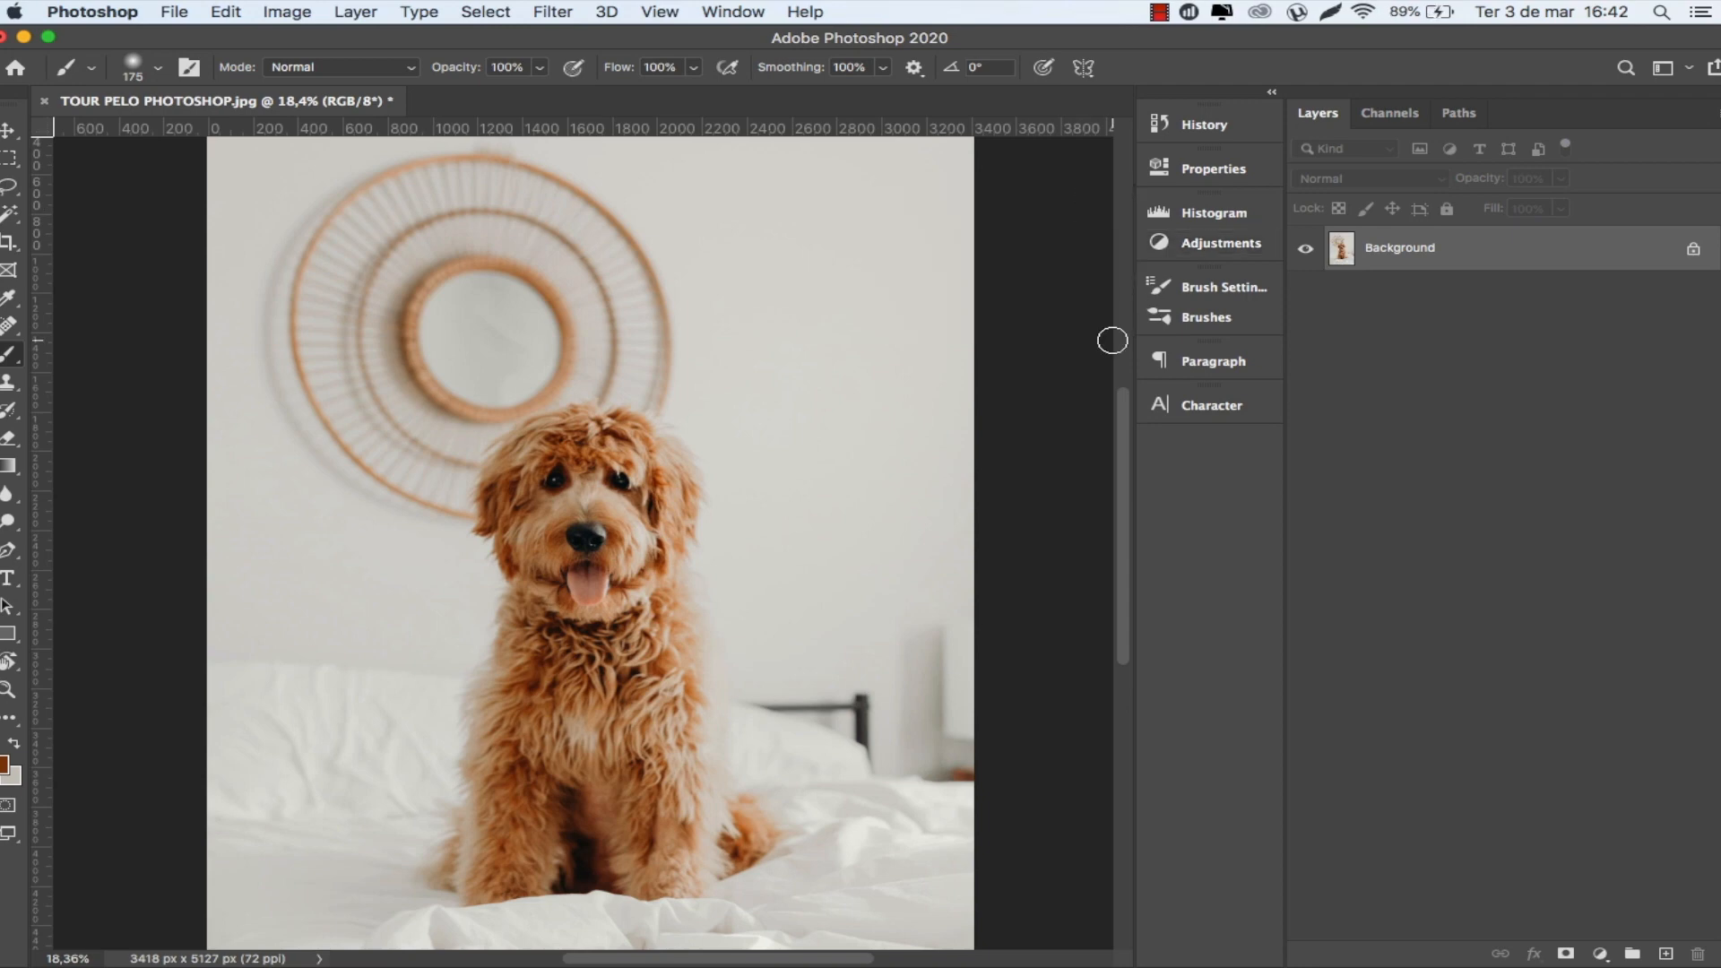
click(724, 11)
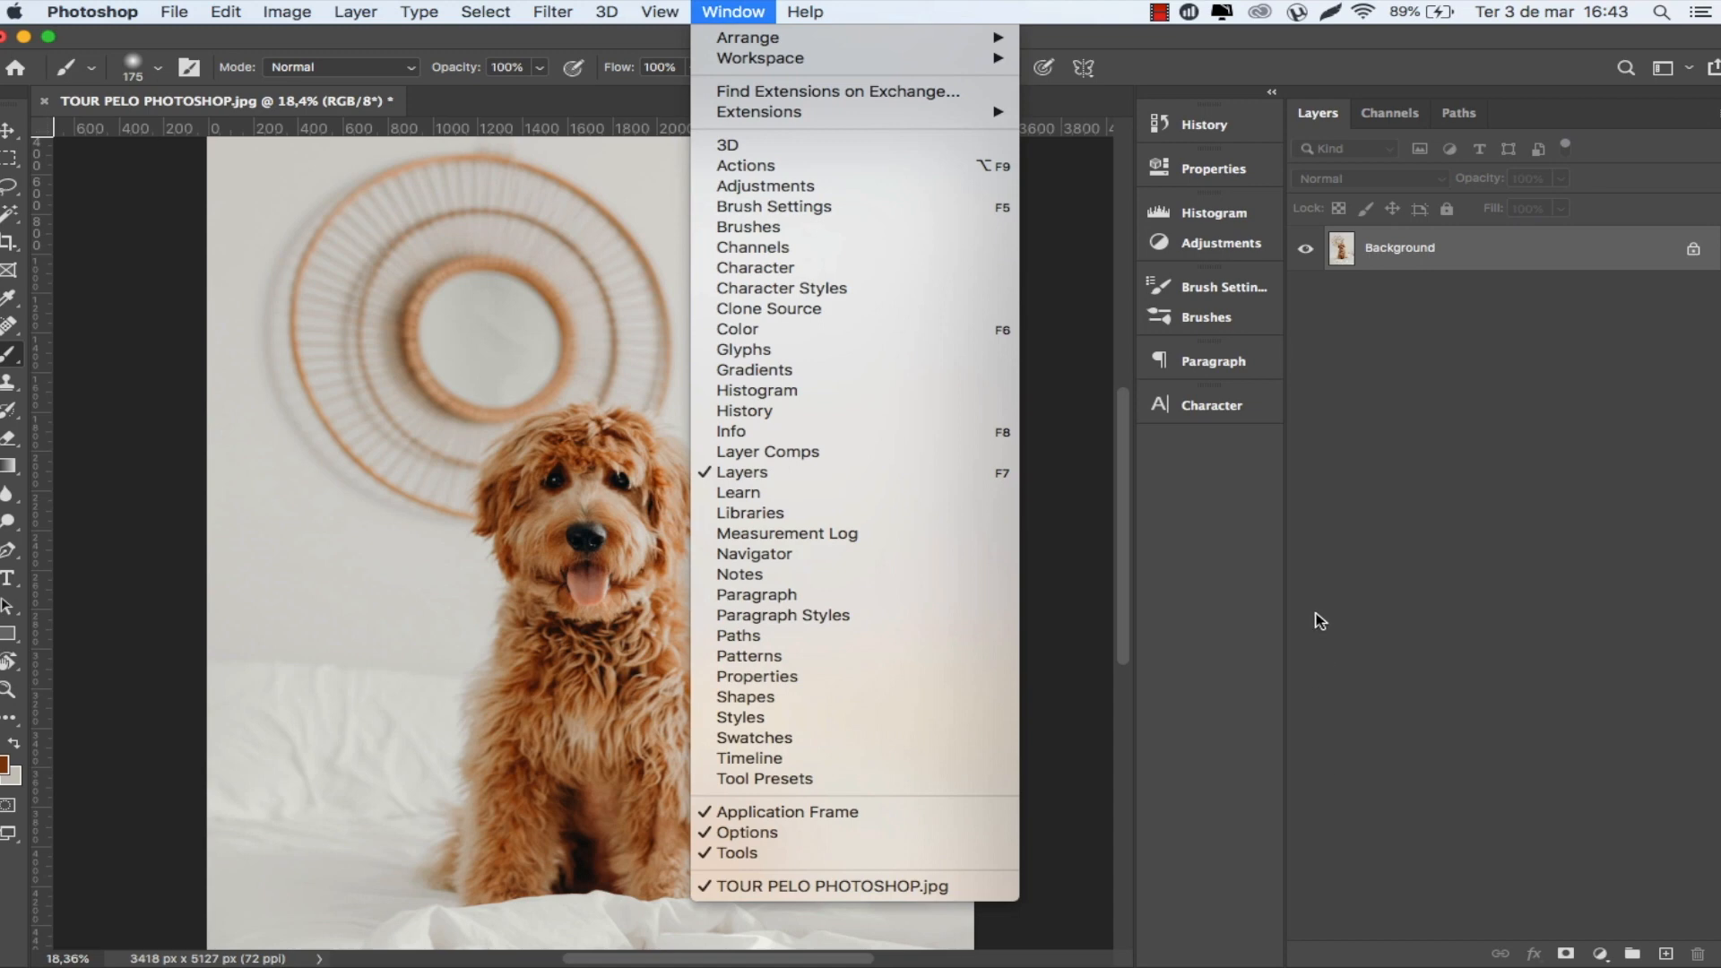
click(1222, 617)
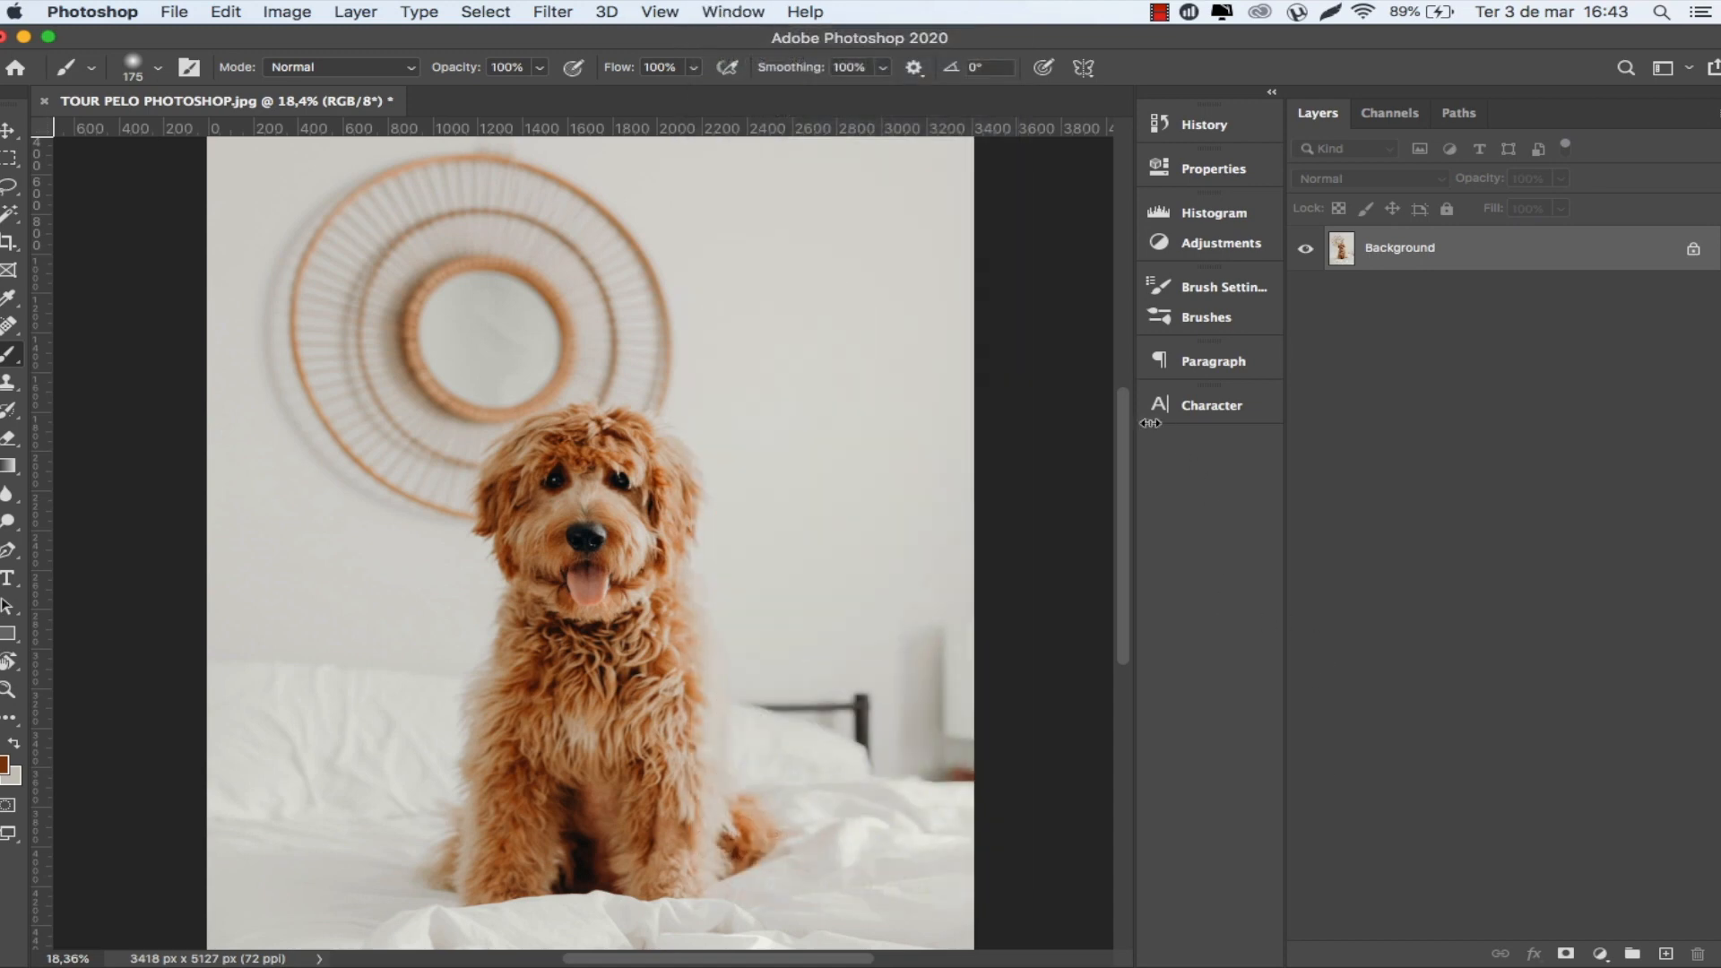
mouse_move(1121, 456)
mouse_down()
mouse_move(1122, 278)
mouse_move(1108, 464)
mouse_up()
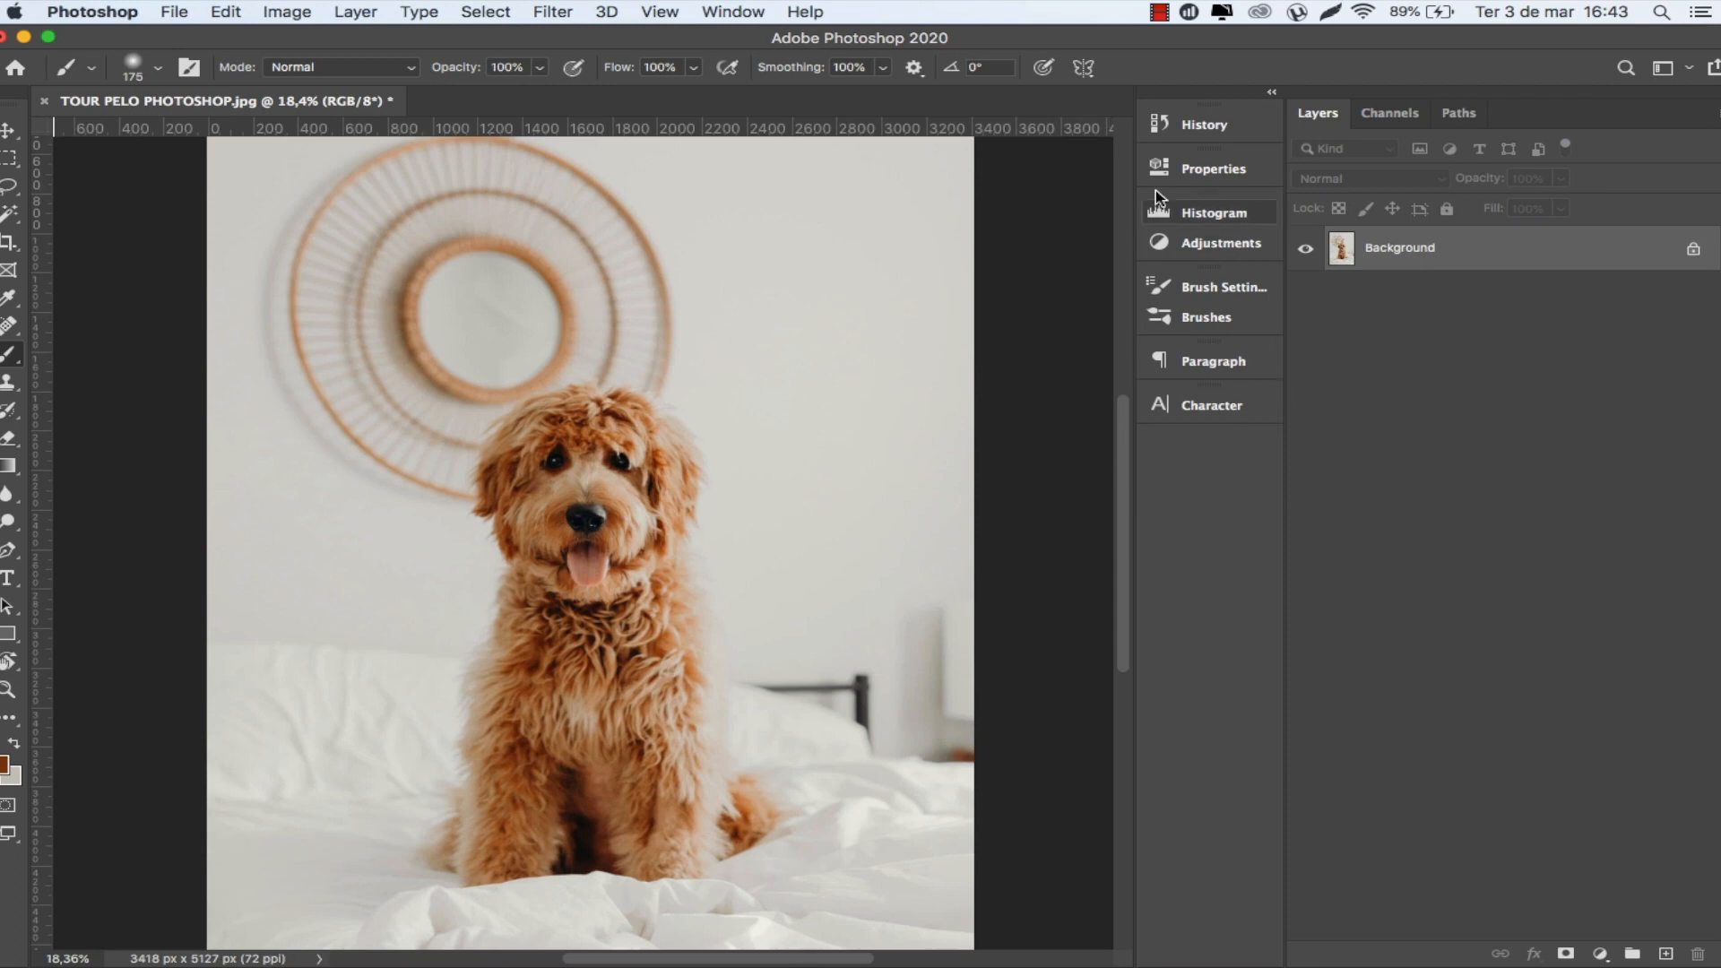
click(733, 12)
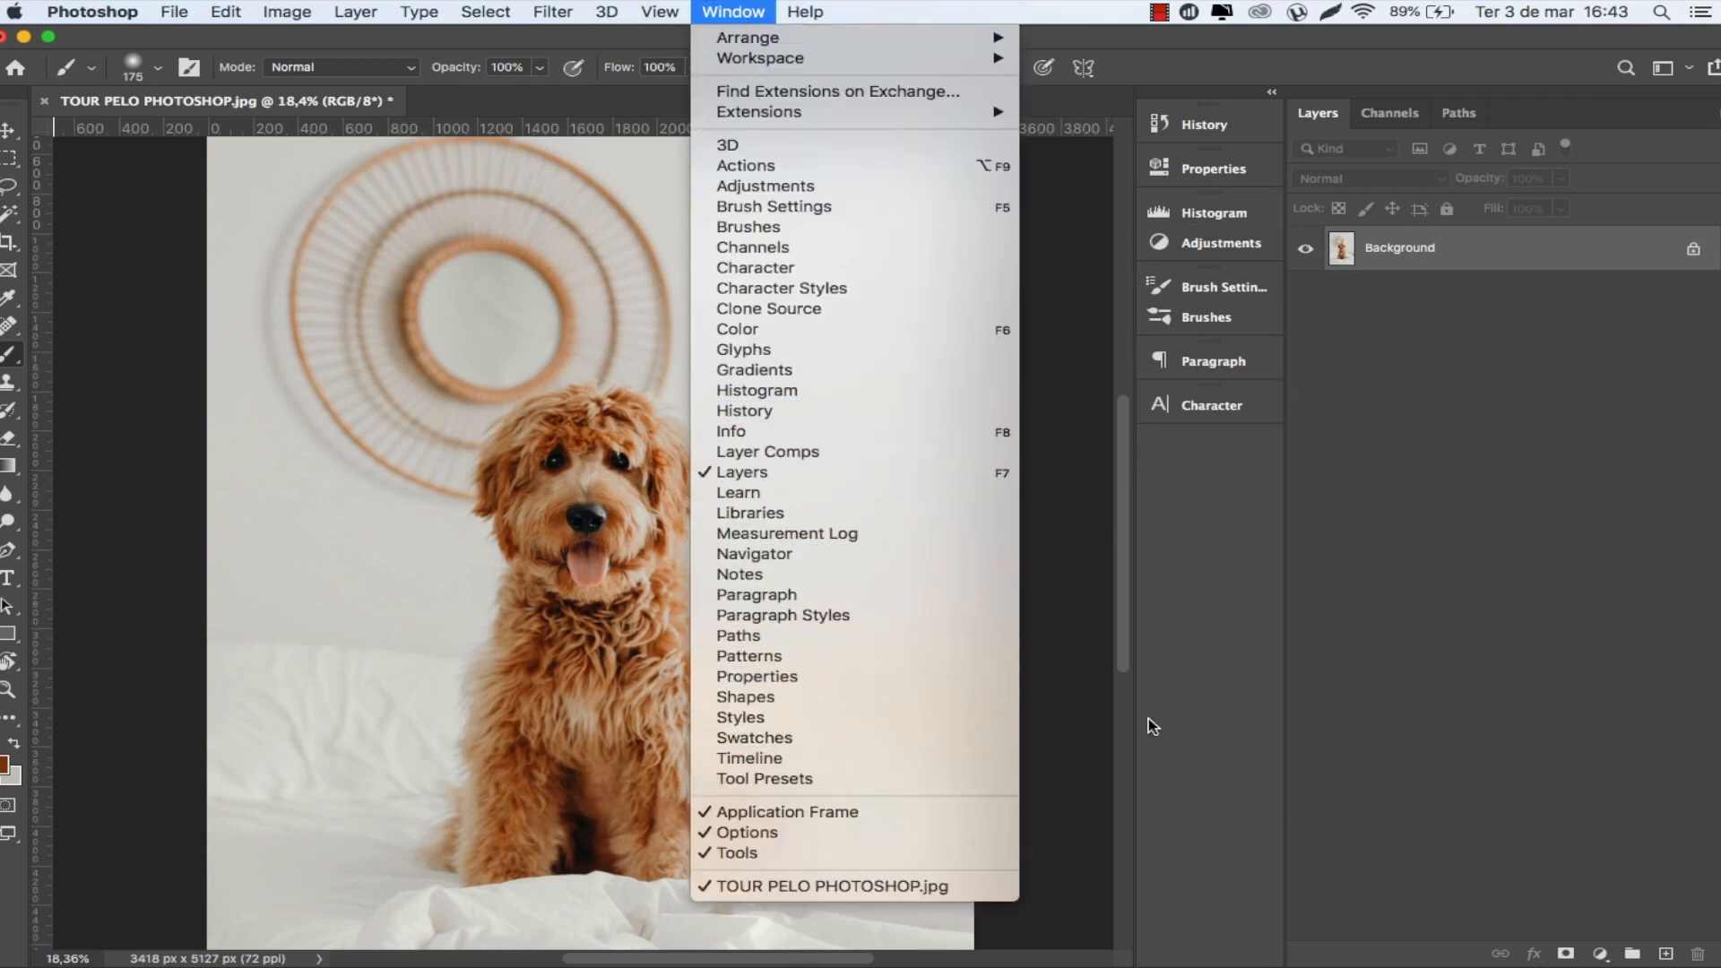
click(1266, 592)
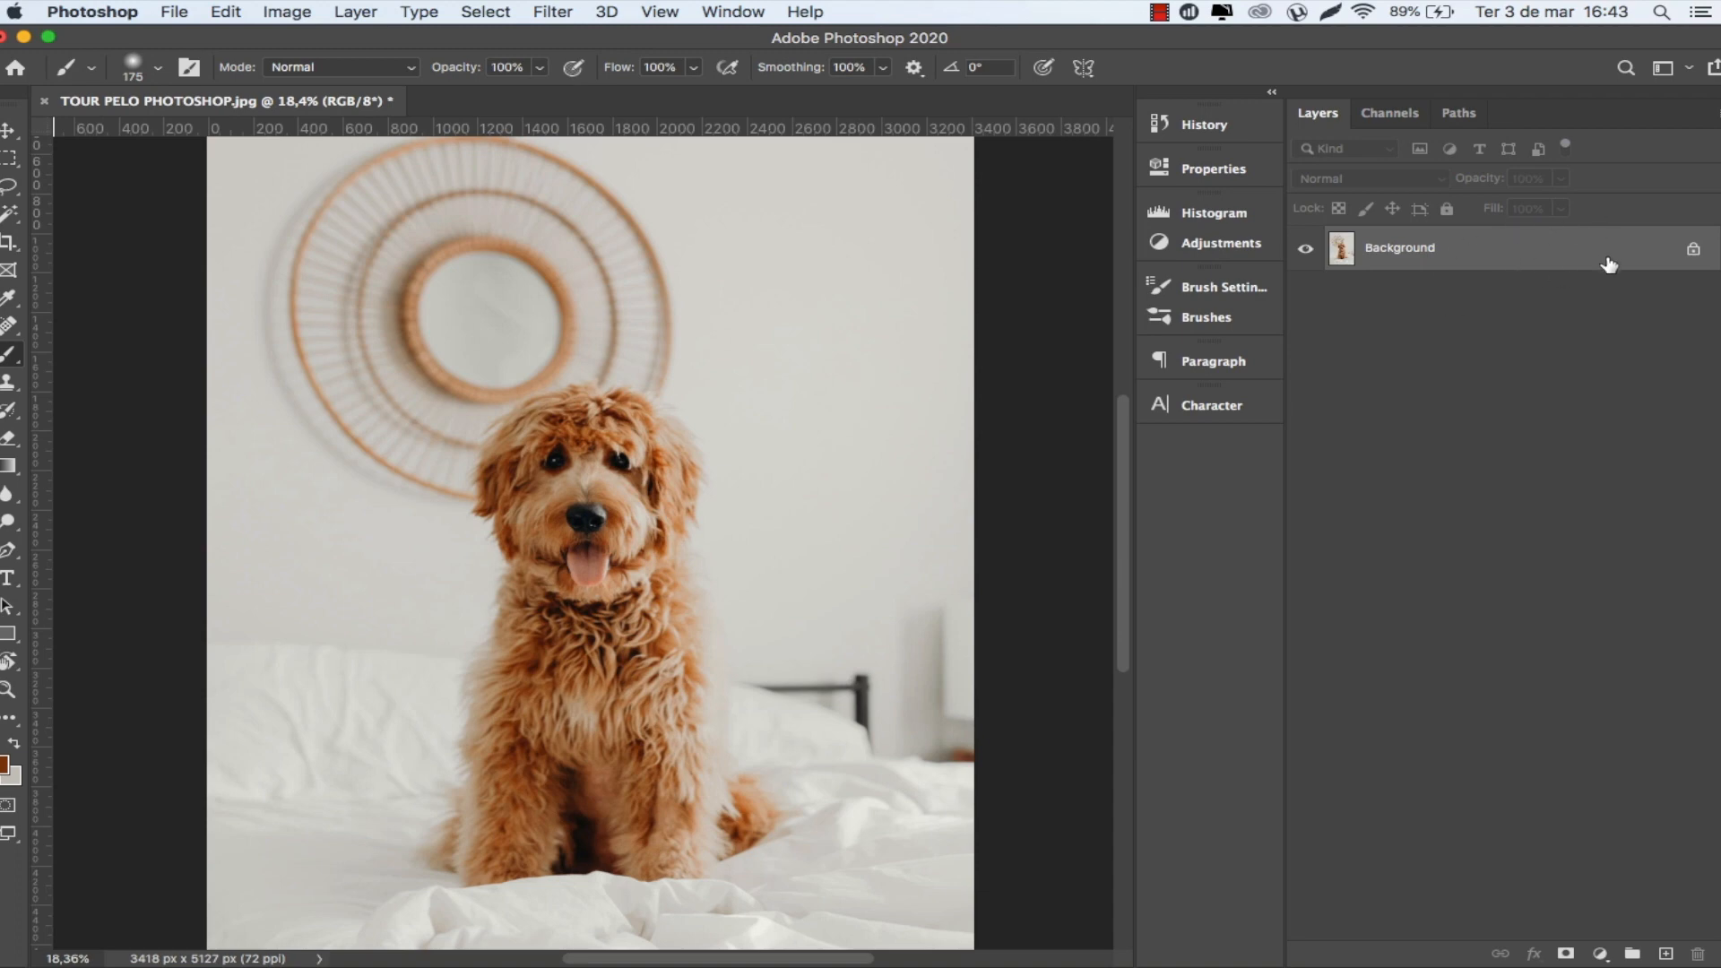
Add a new empty layer above the Background layer.
click(1668, 956)
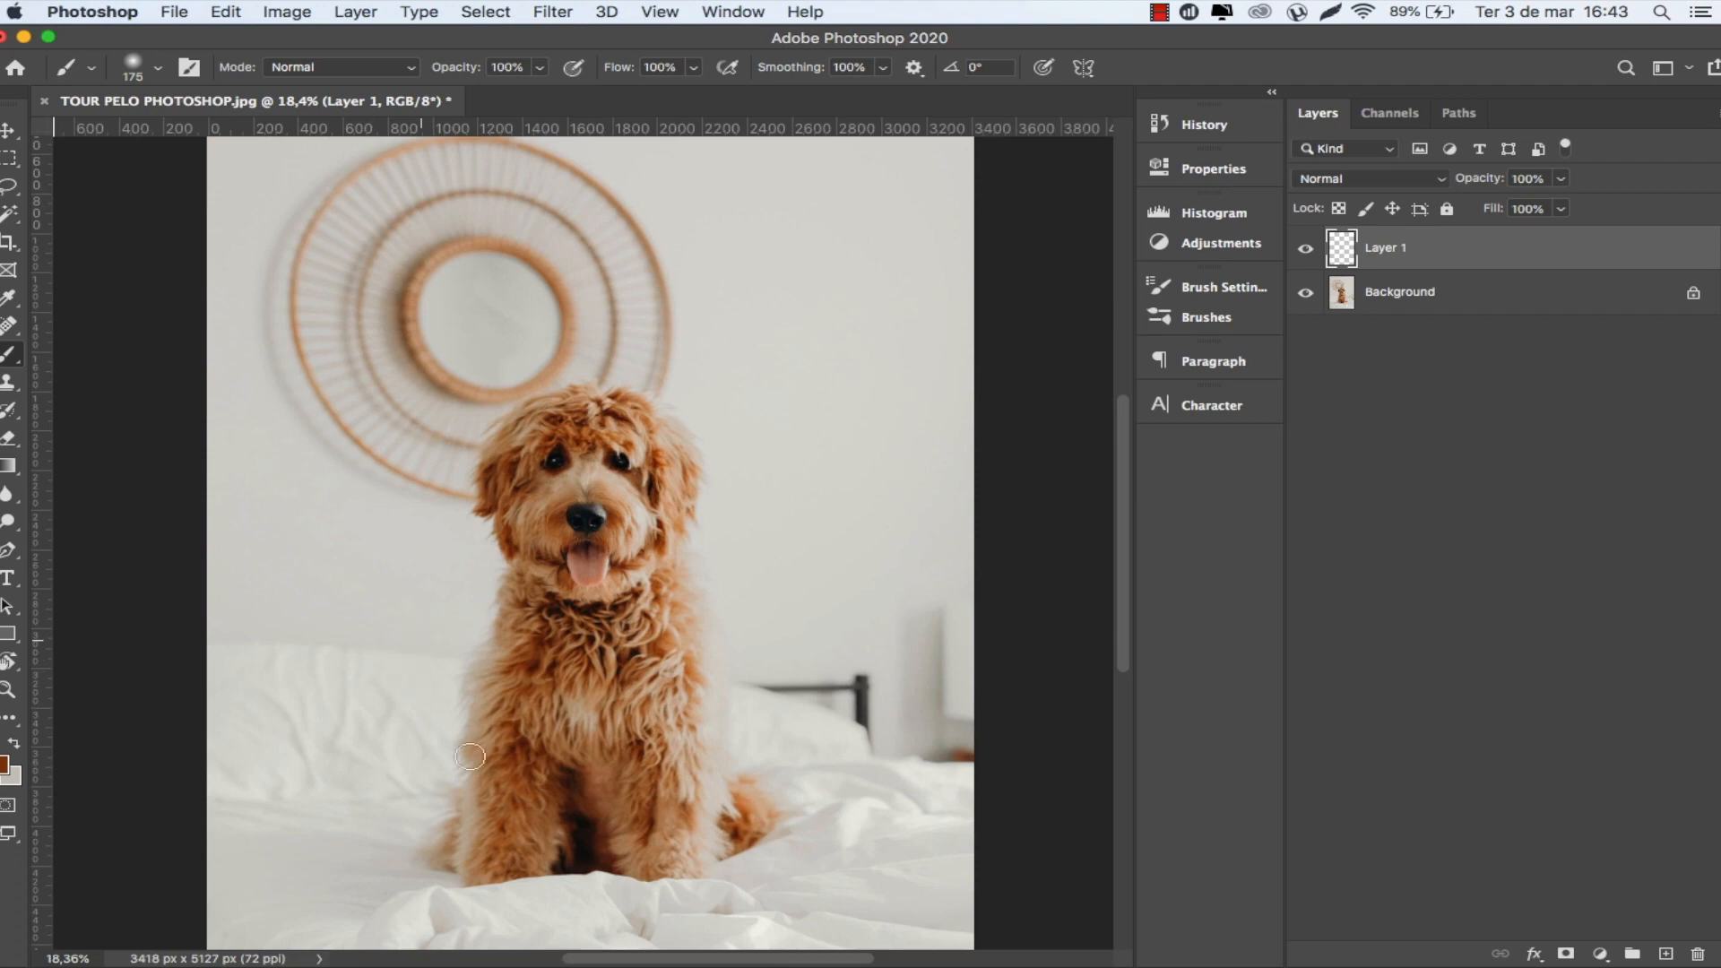
Restore the default colors and paint two brush strokes over the dog on Layer 1, with 23% opacity and 0% smoothing.
key(d)
drag(470, 74, 327, 77)
drag(439, 75, 475, 75)
mouse_move(636, 800)
mouse_down()
mouse_move(579, 648)
mouse_move(516, 656)
mouse_move(533, 626)
mouse_move(609, 618)
mouse_up()
drag(811, 70, 690, 79)
drag(570, 688, 475, 882)
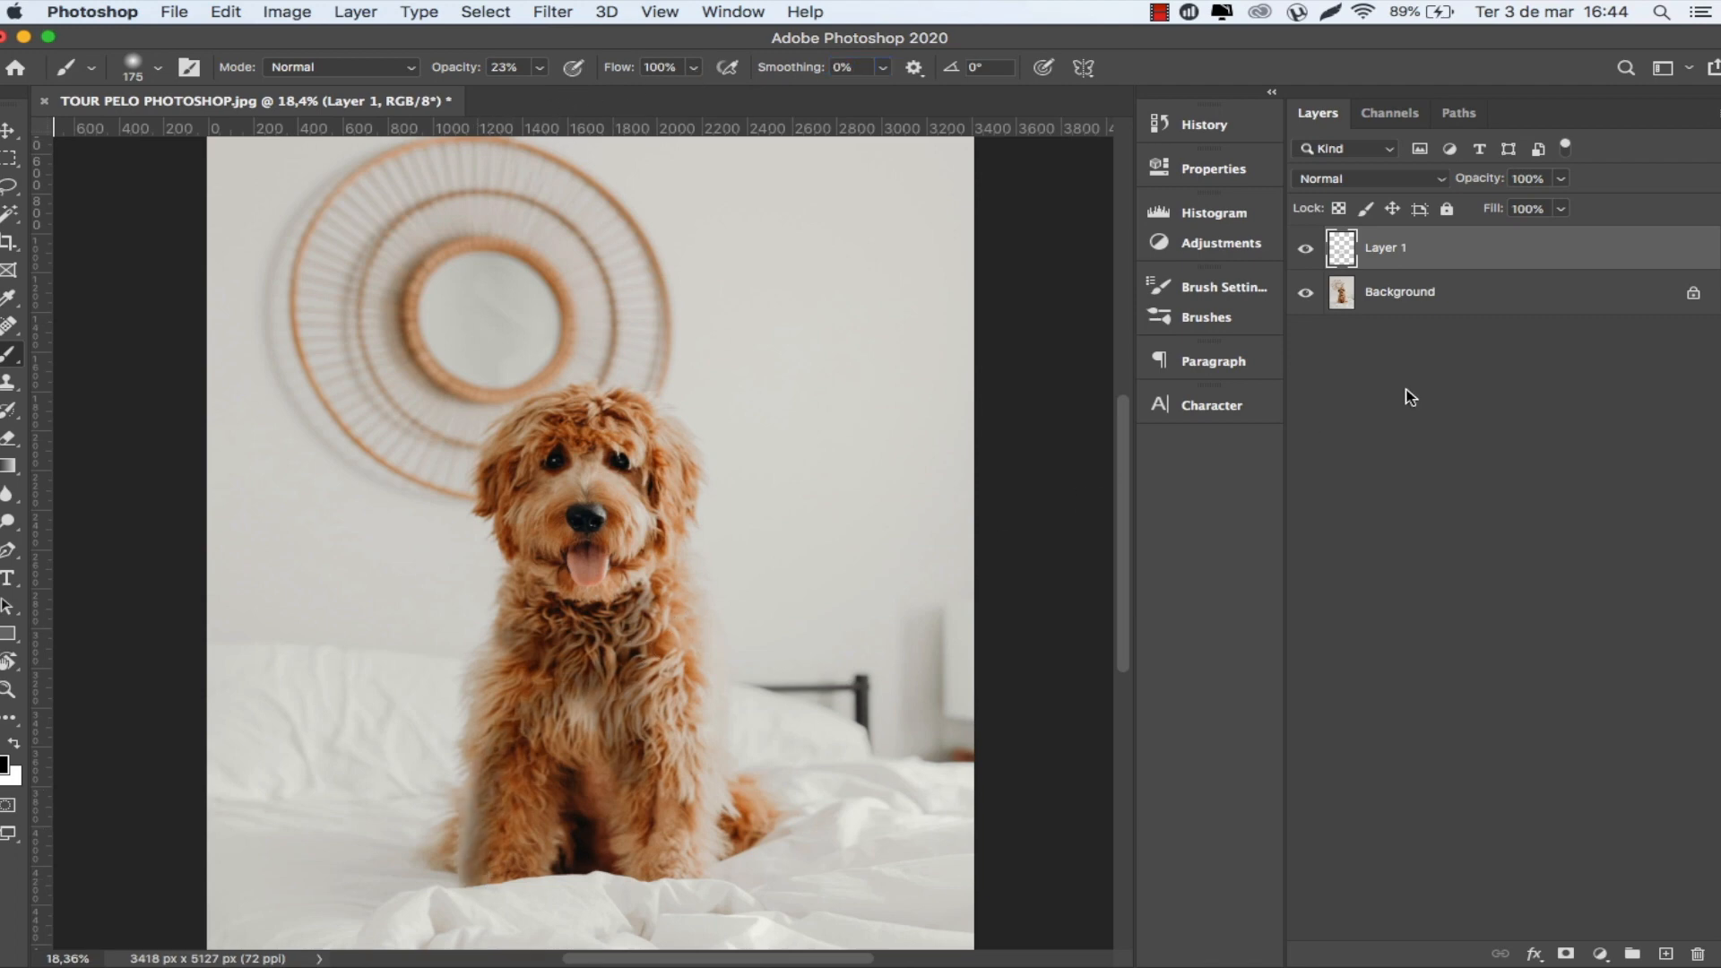
Compare the image with Layer 1 and the Background layer hidden and shown, leaving both layers visible.
click(1304, 250)
click(1301, 251)
click(1302, 251)
click(1301, 251)
click(1304, 251)
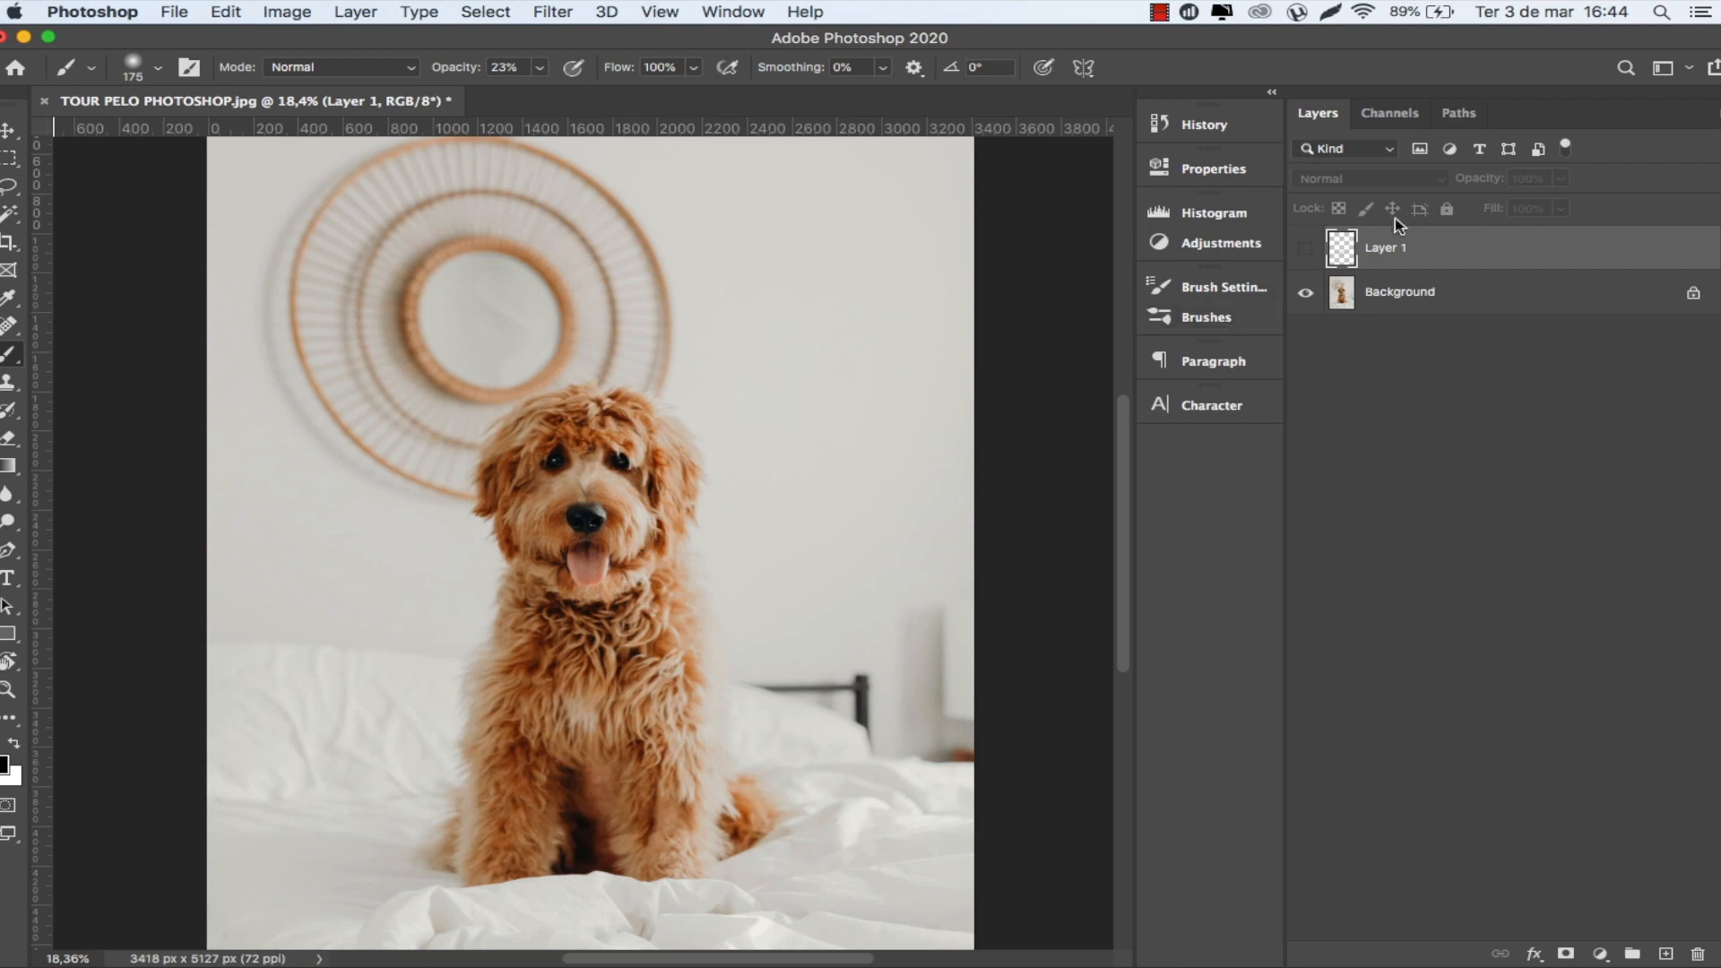
click(1304, 251)
click(1304, 252)
click(1304, 252)
click(1304, 252)
click(1304, 251)
click(1305, 293)
click(1305, 293)
click(1305, 249)
click(1305, 250)
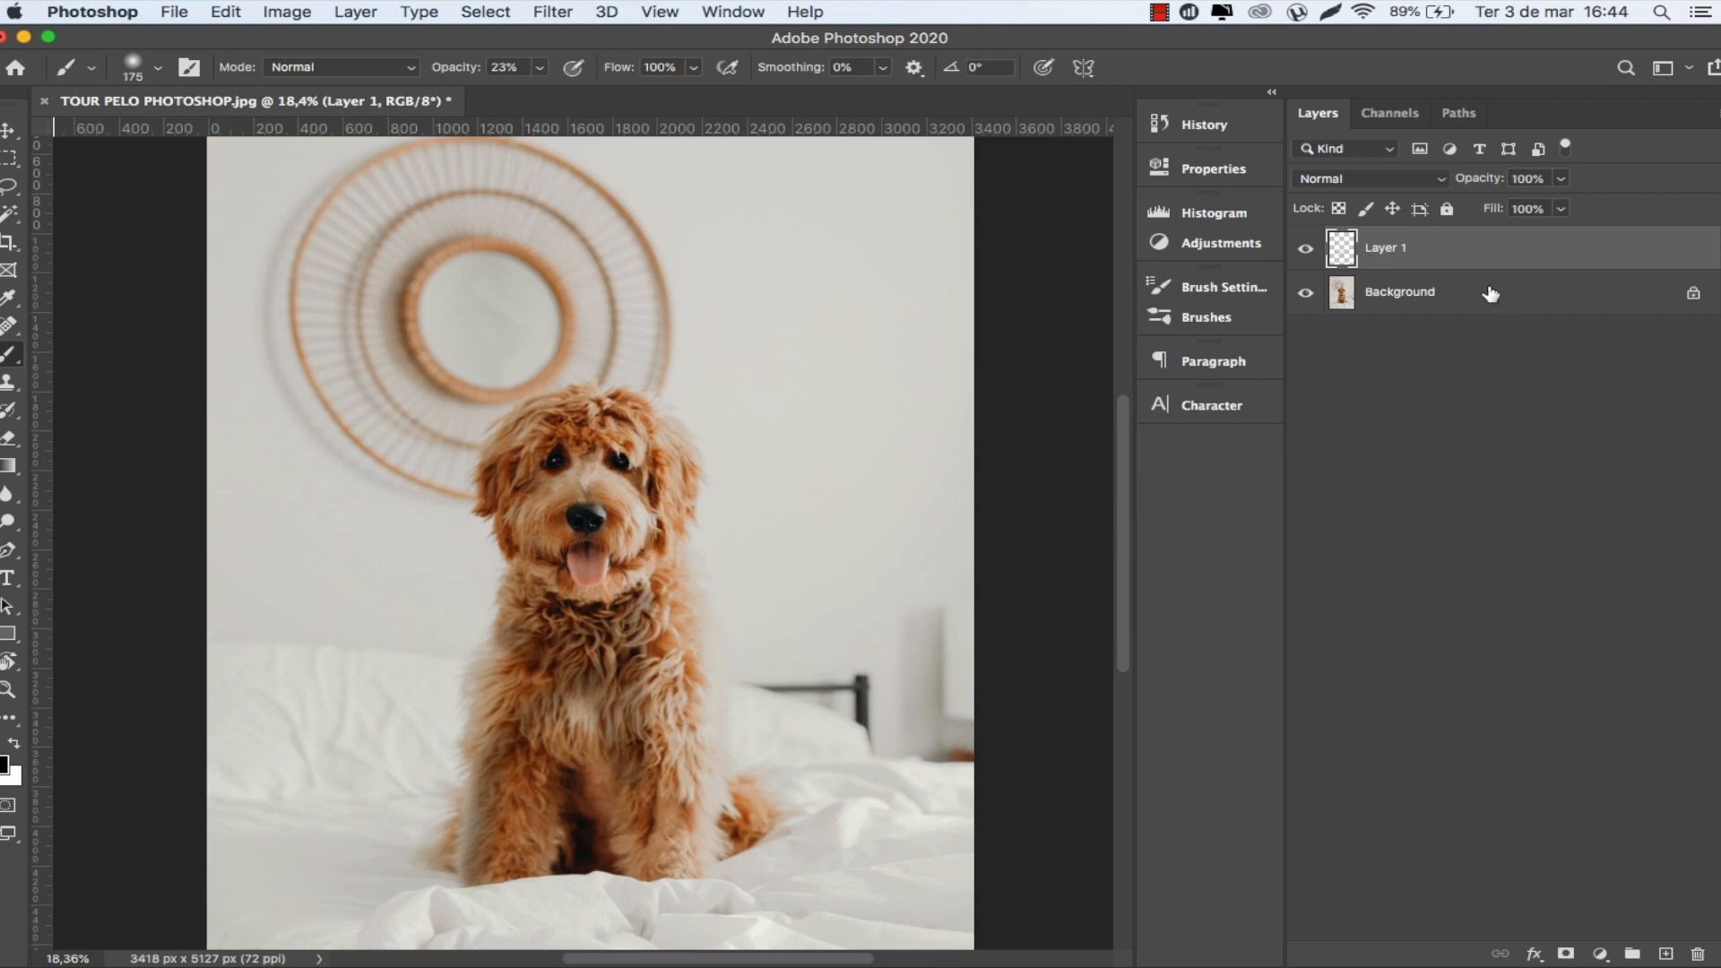
Open Layer 1's name for editing without changing it, and lower the layer's opacity briefly before restoring it to 100%.
double_click(1394, 248)
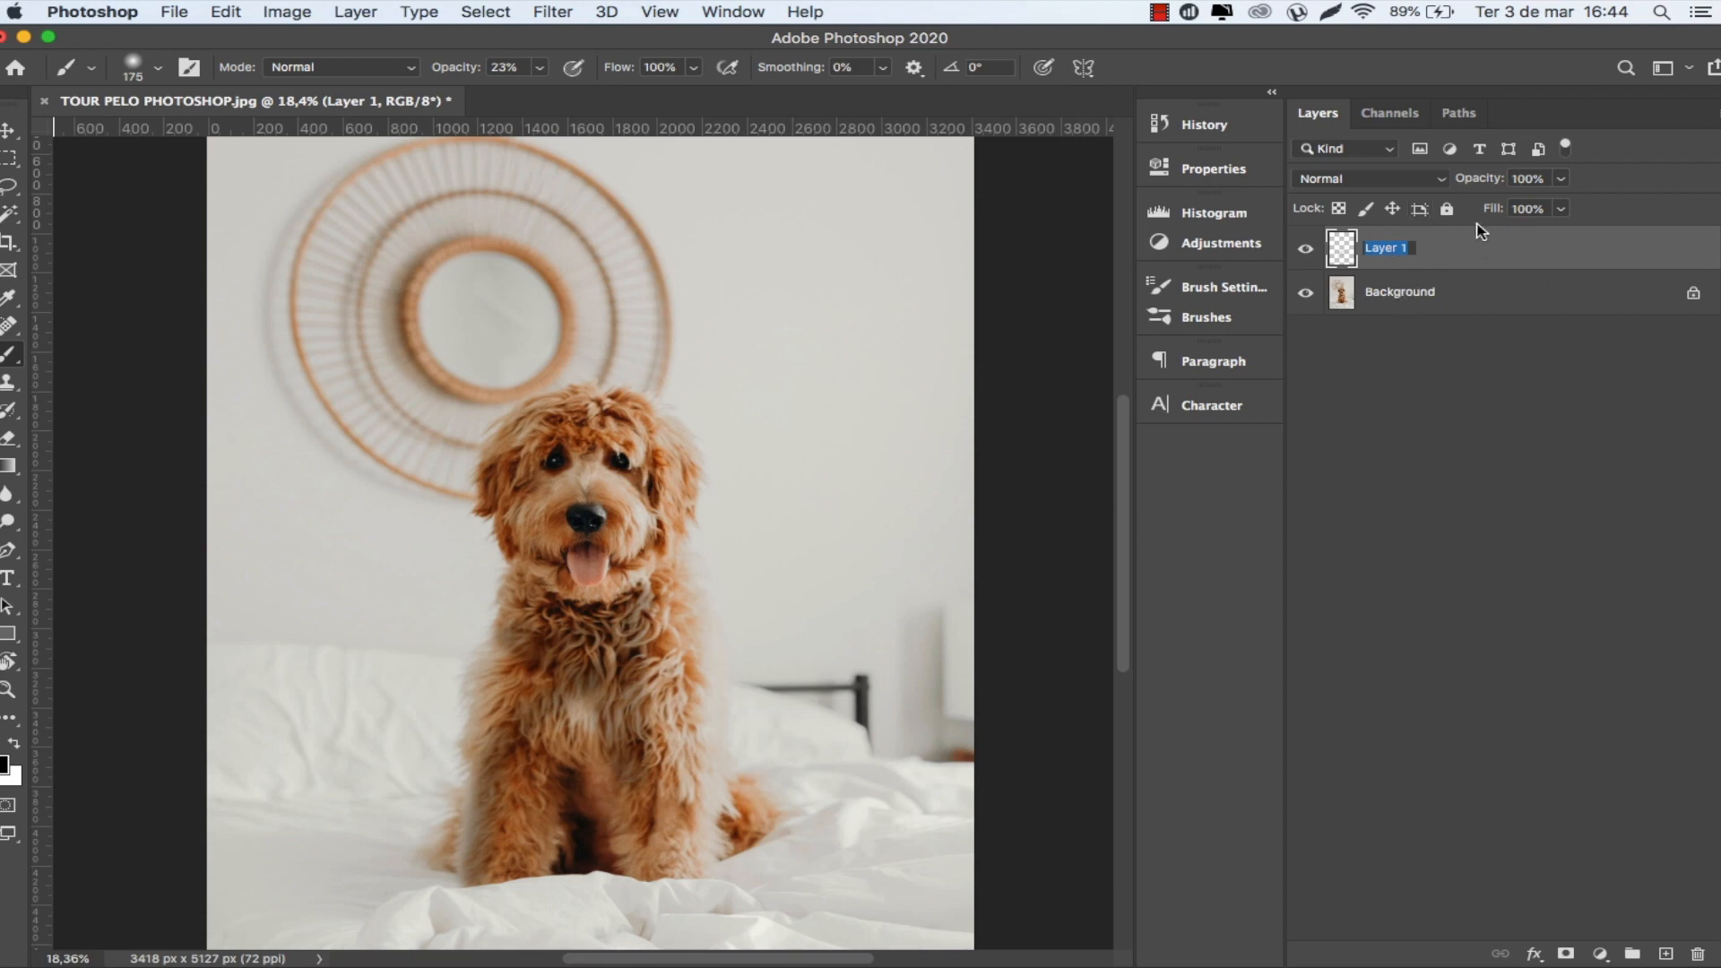
key(Return)
click(1470, 176)
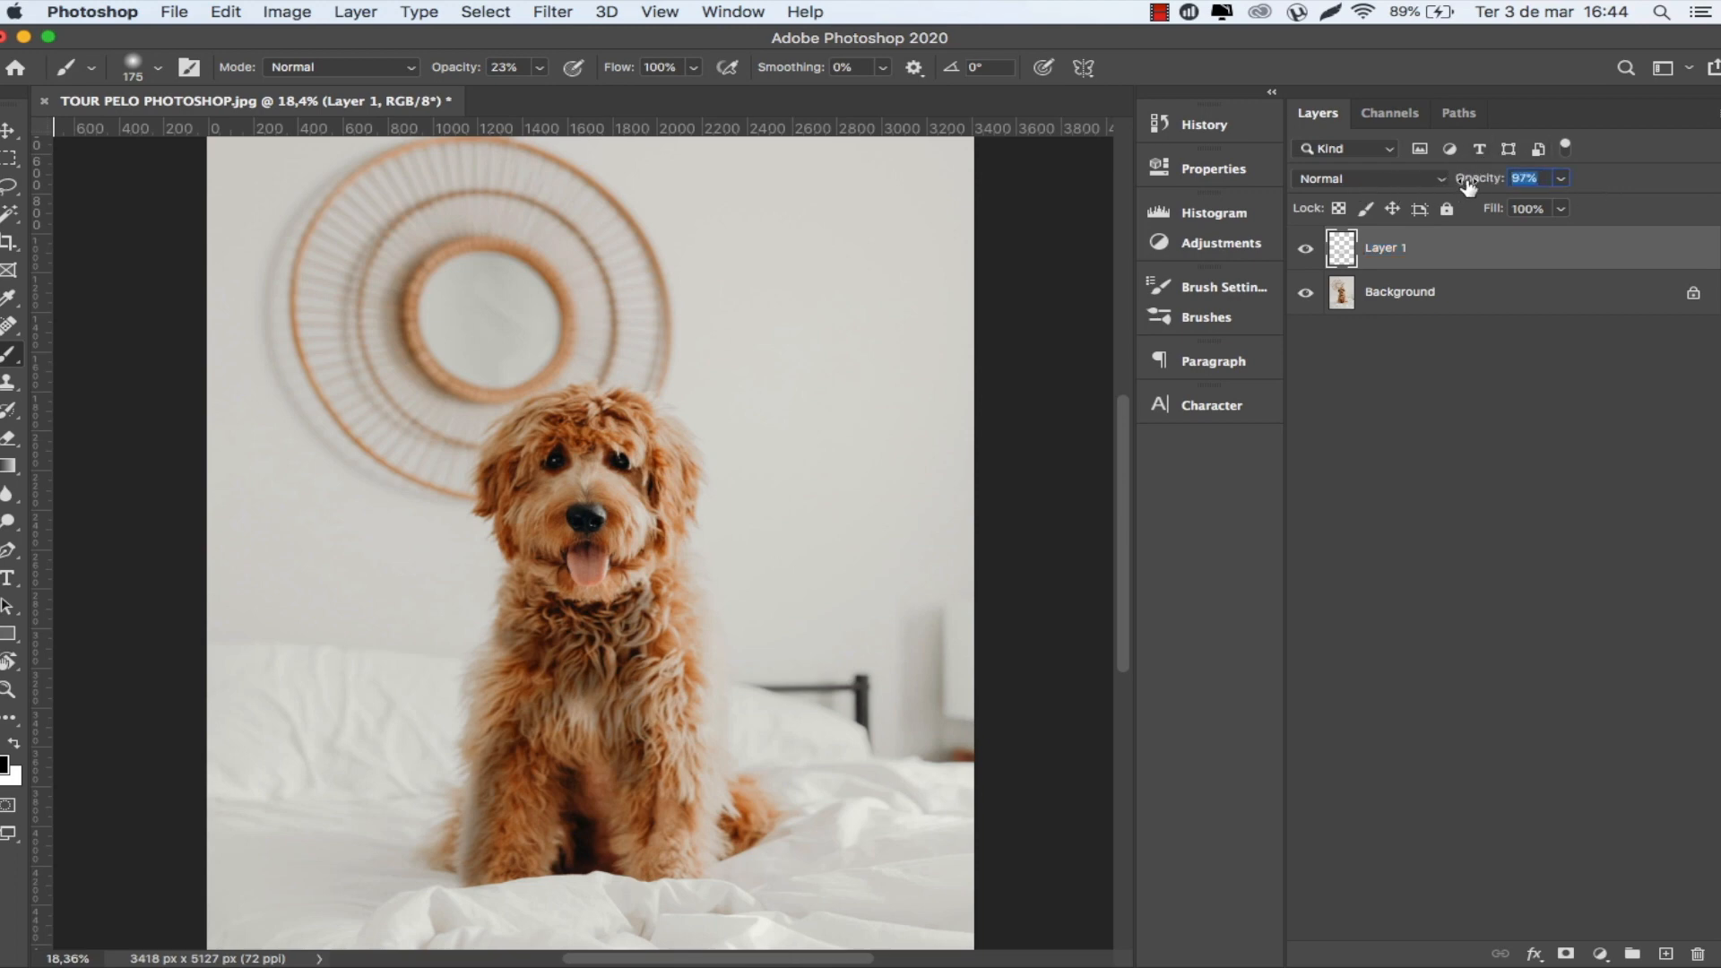
click(1579, 164)
Review the available commands for preferences, file handling, editing, image adjustments and layers.
click(120, 7)
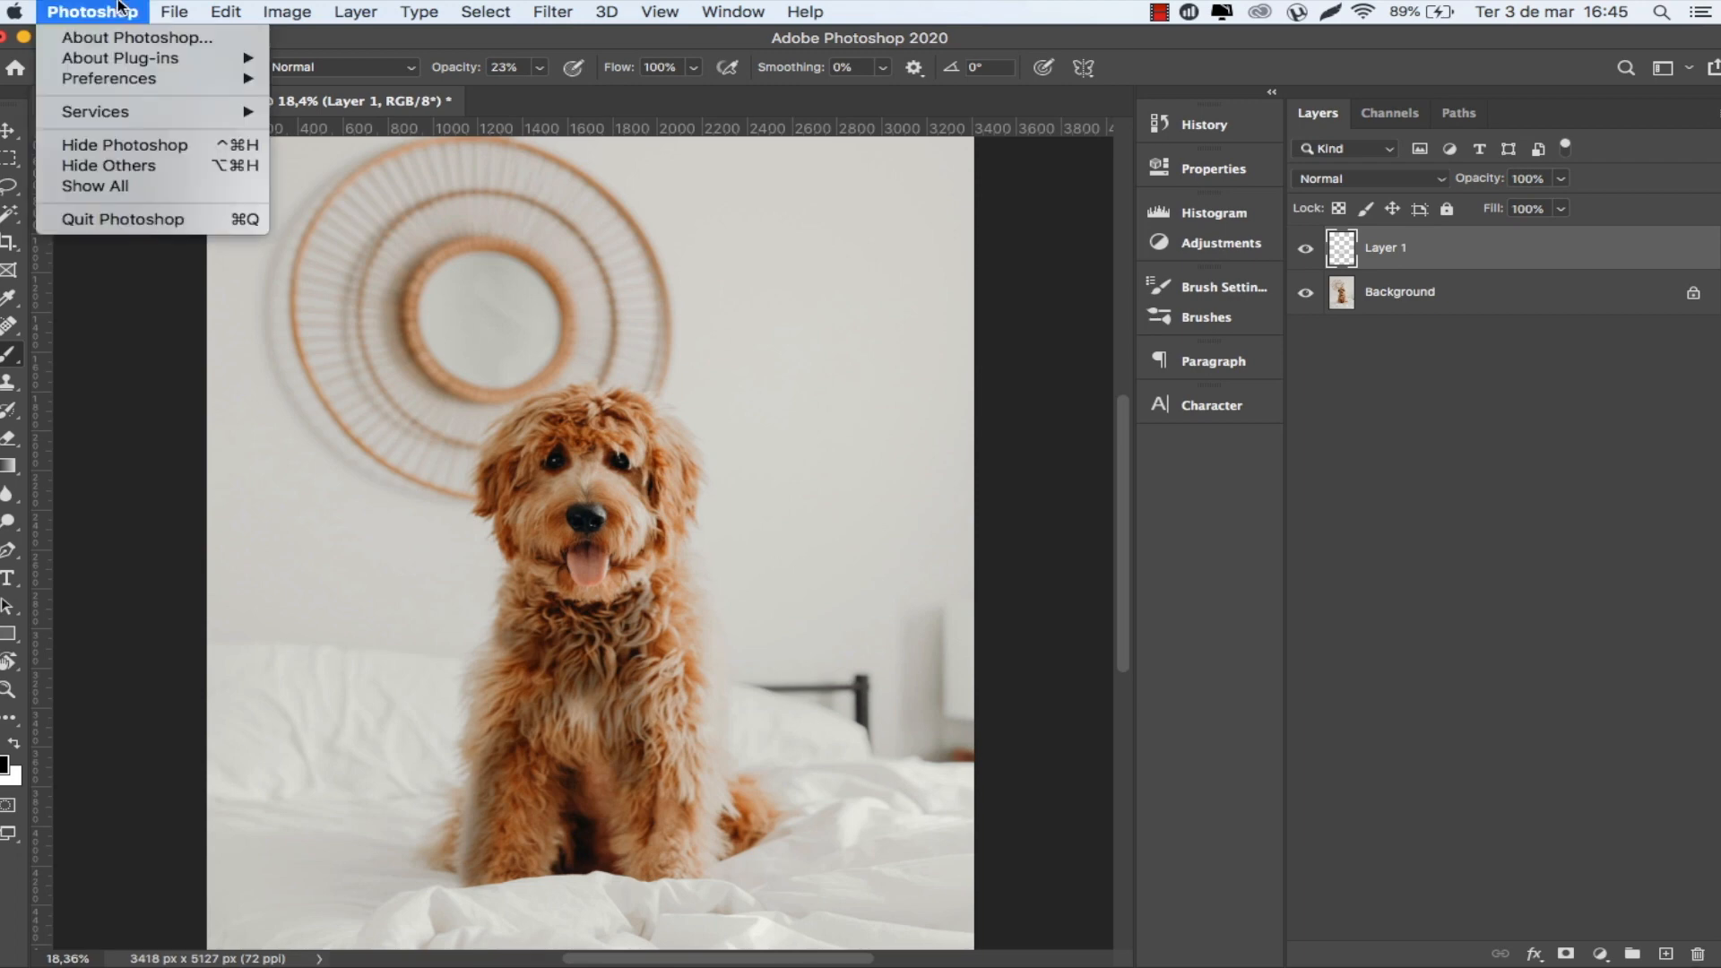
mouse_move(179, 79)
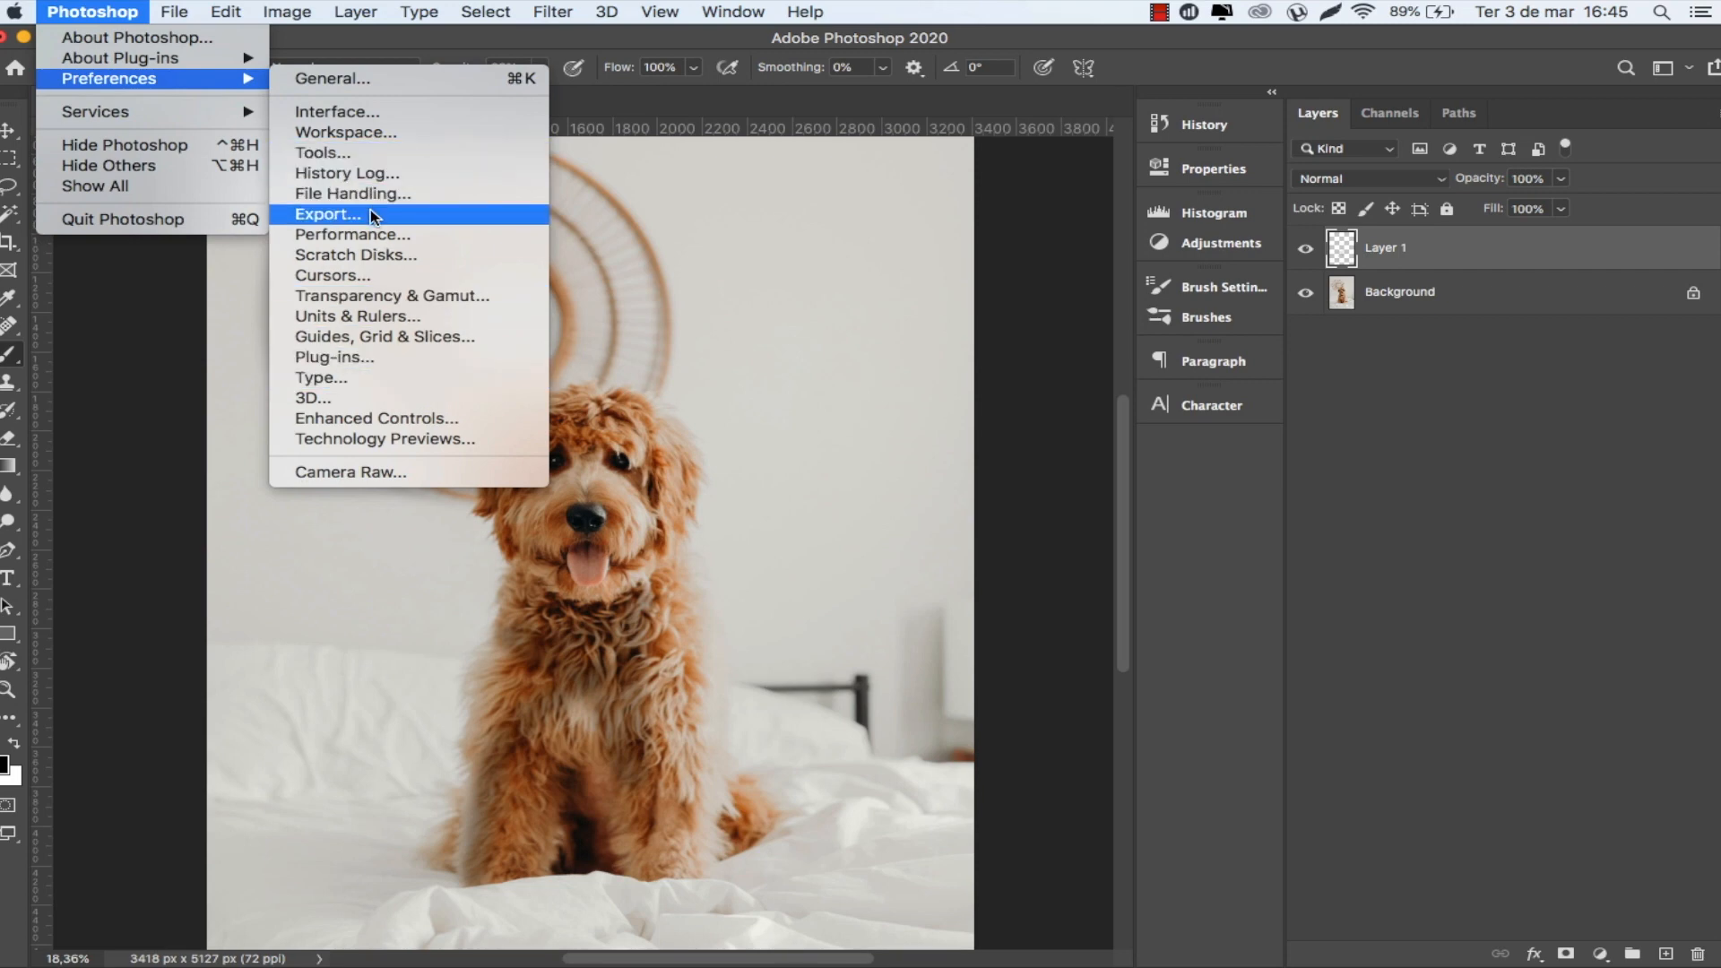
mouse_move(180, 7)
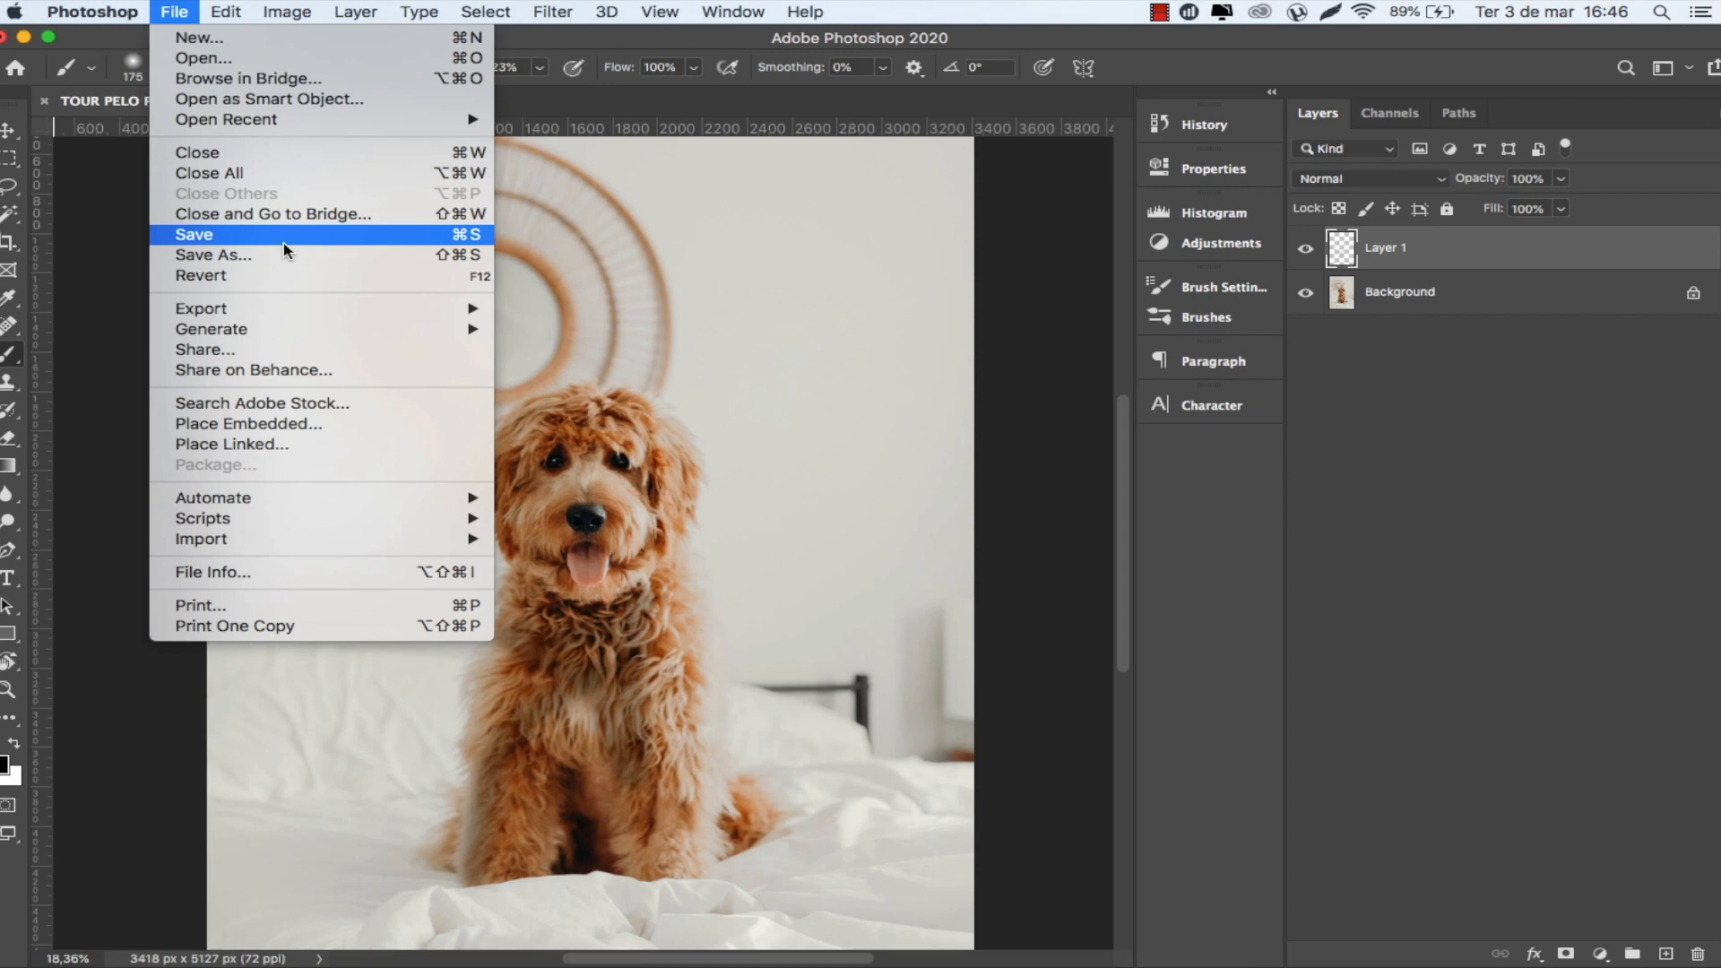
mouse_move(243, 7)
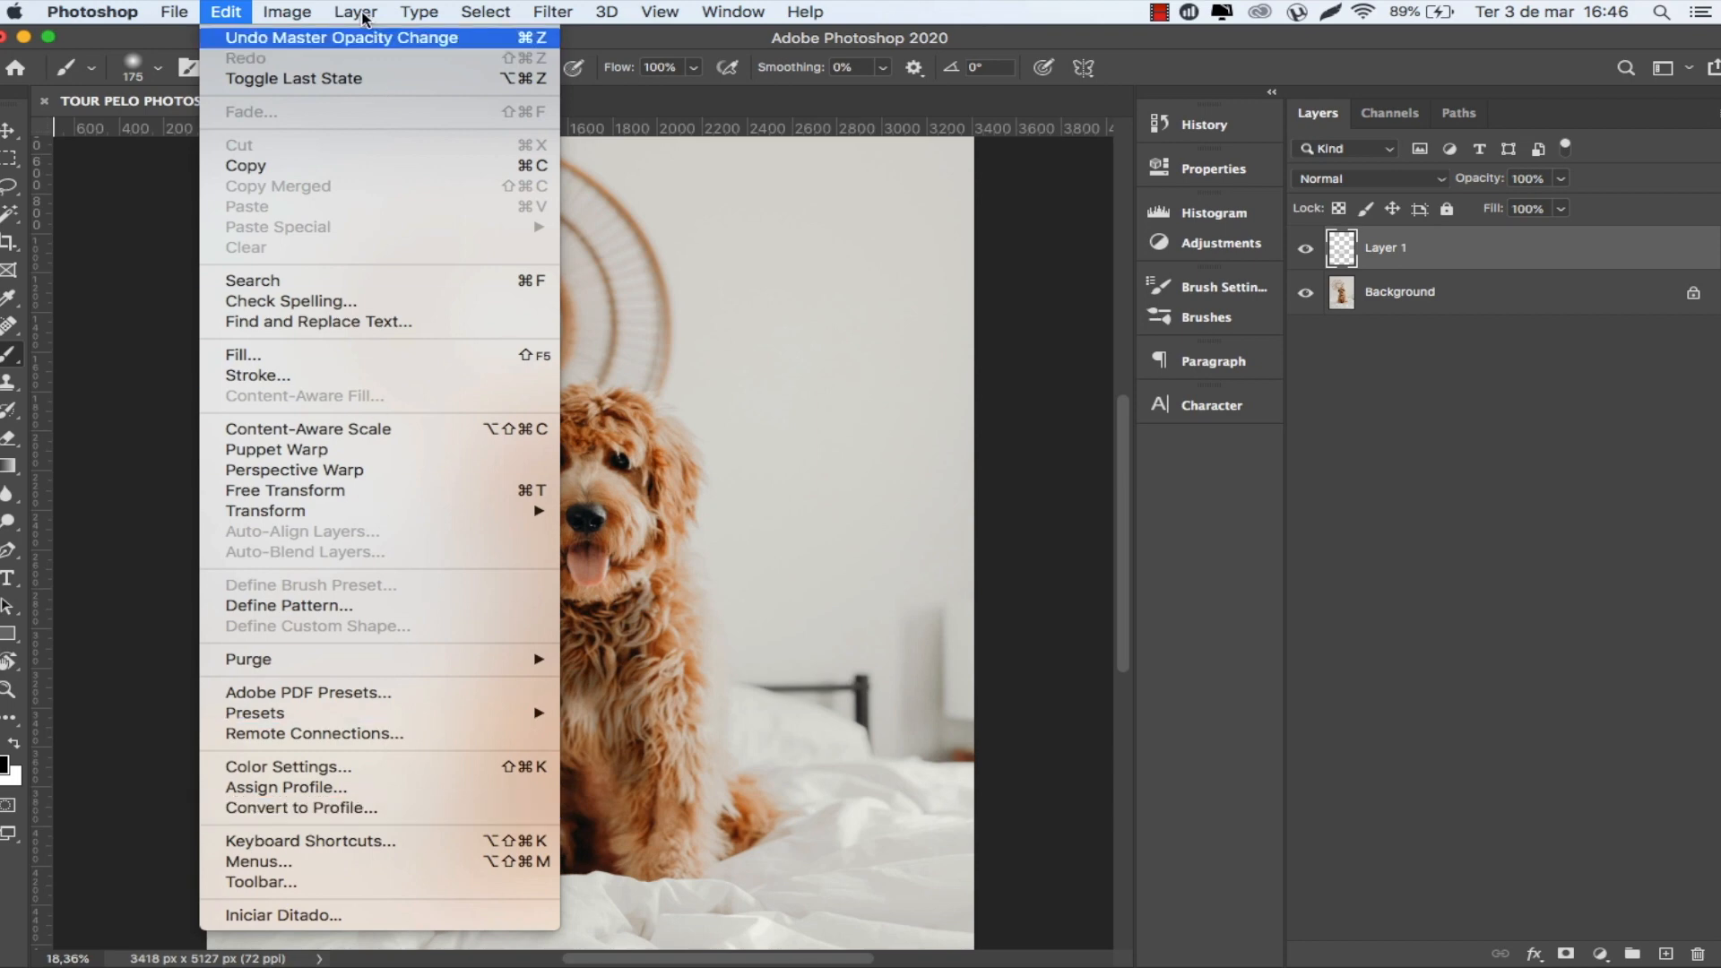
mouse_move(309, 9)
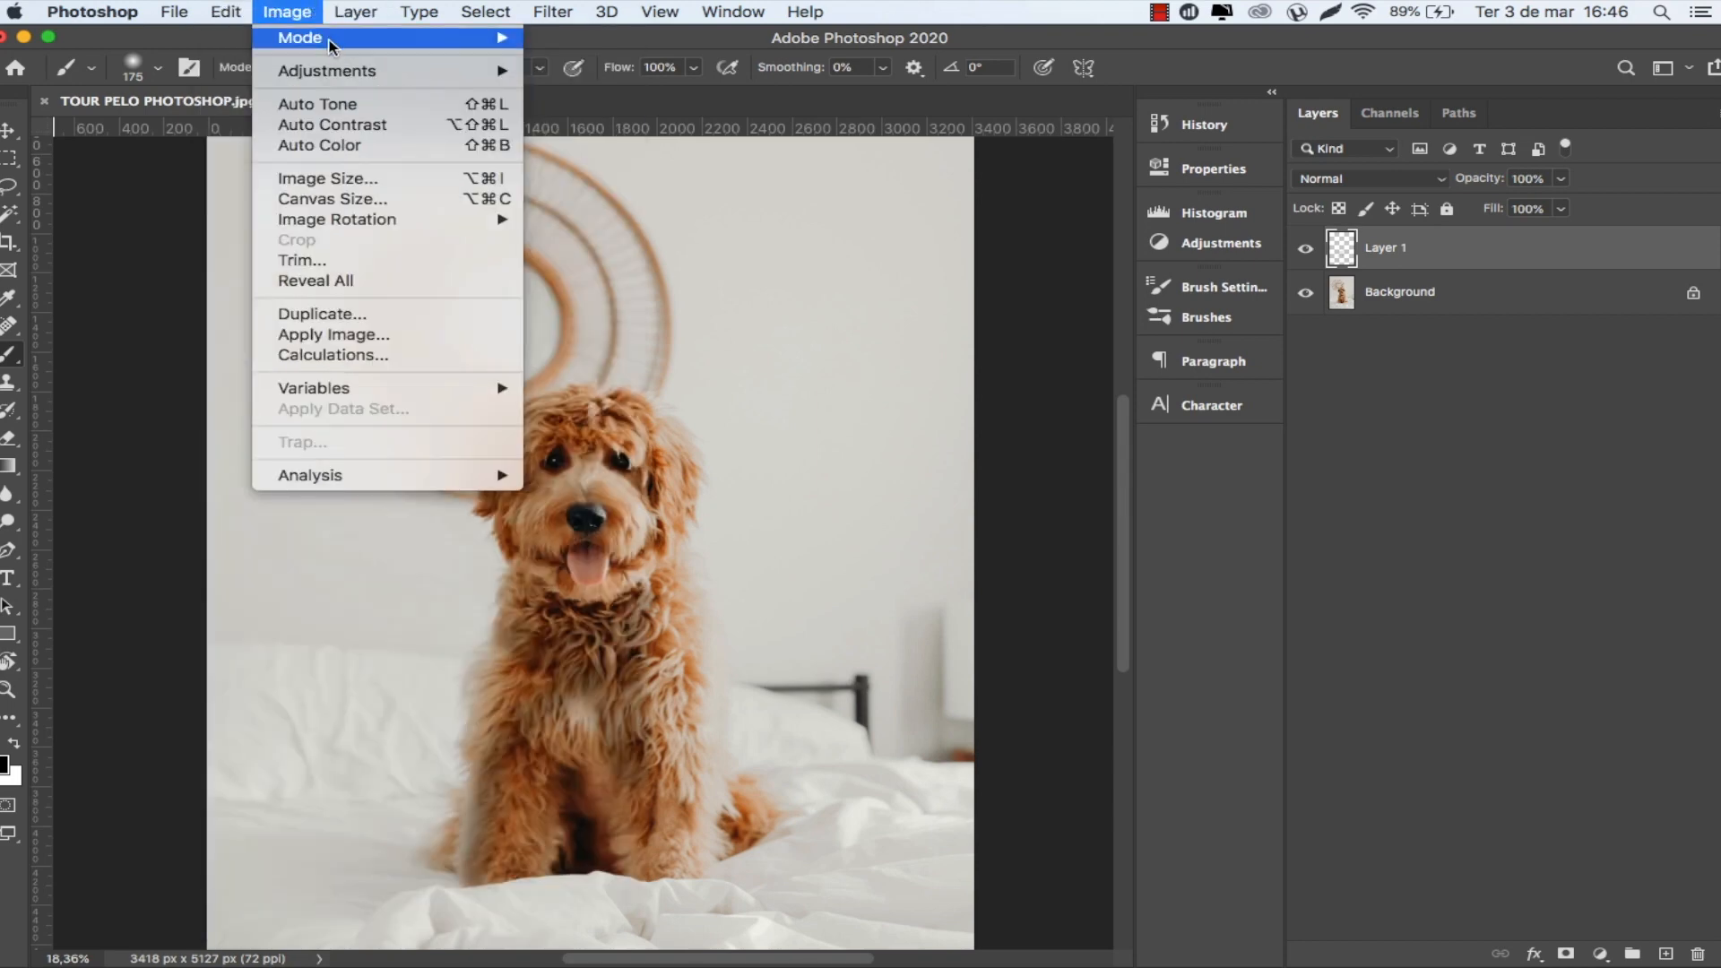
mouse_move(333, 51)
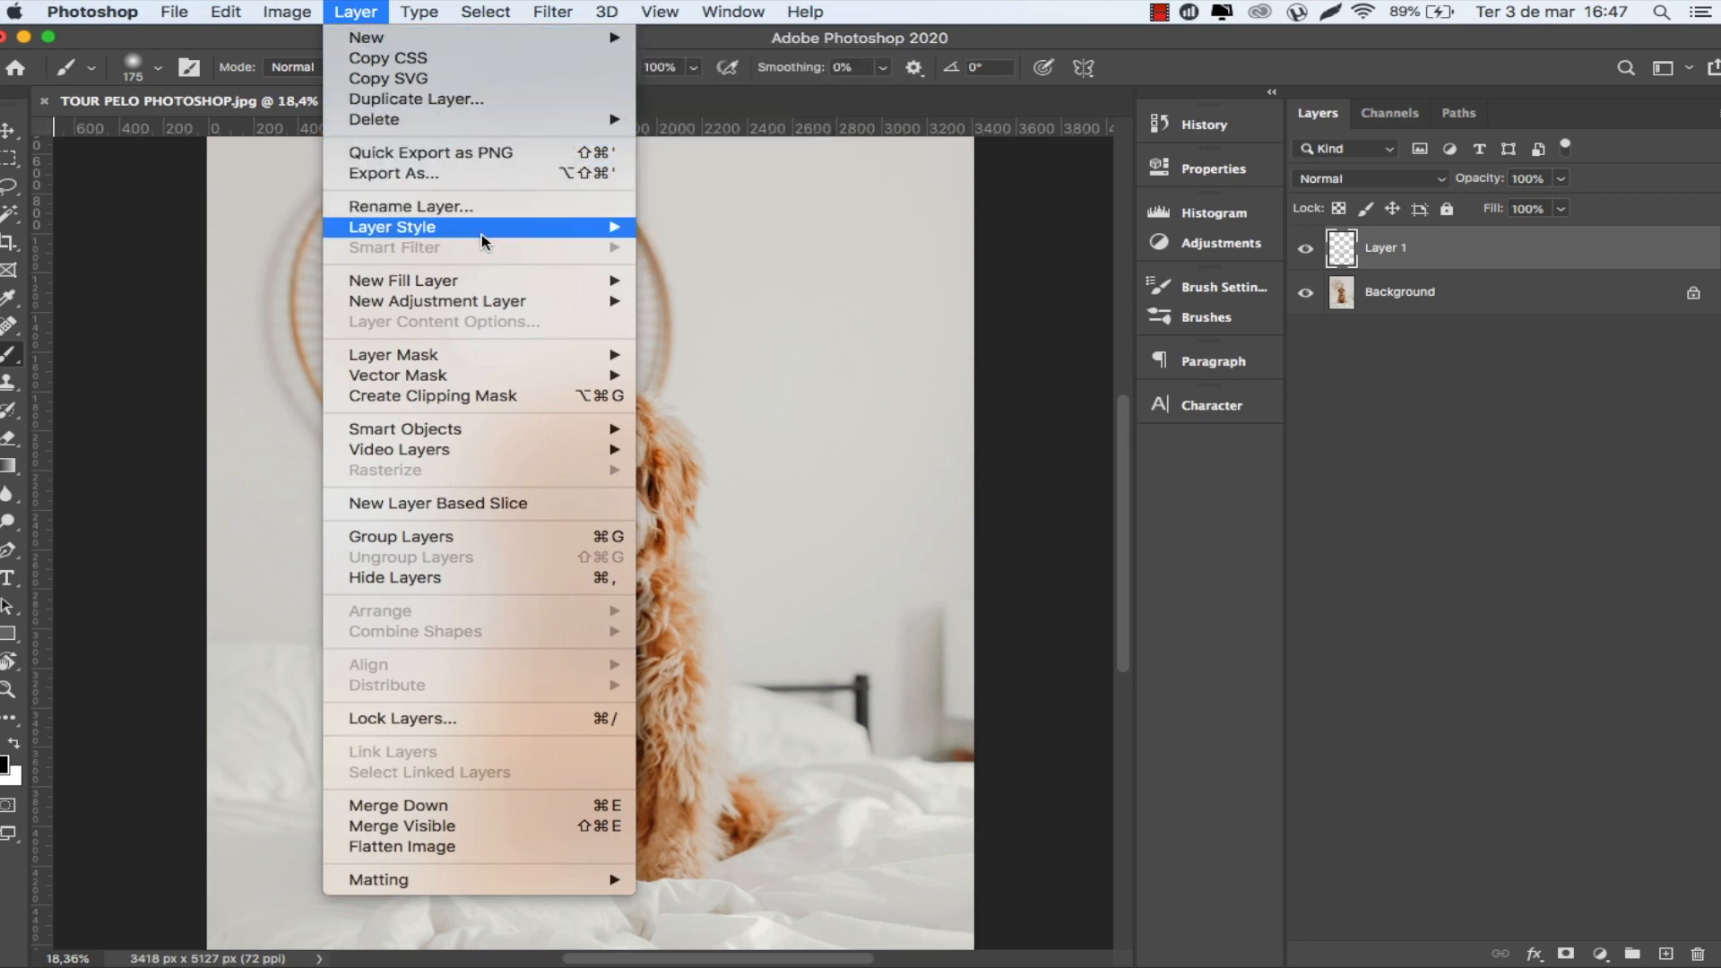
mouse_move(501, 362)
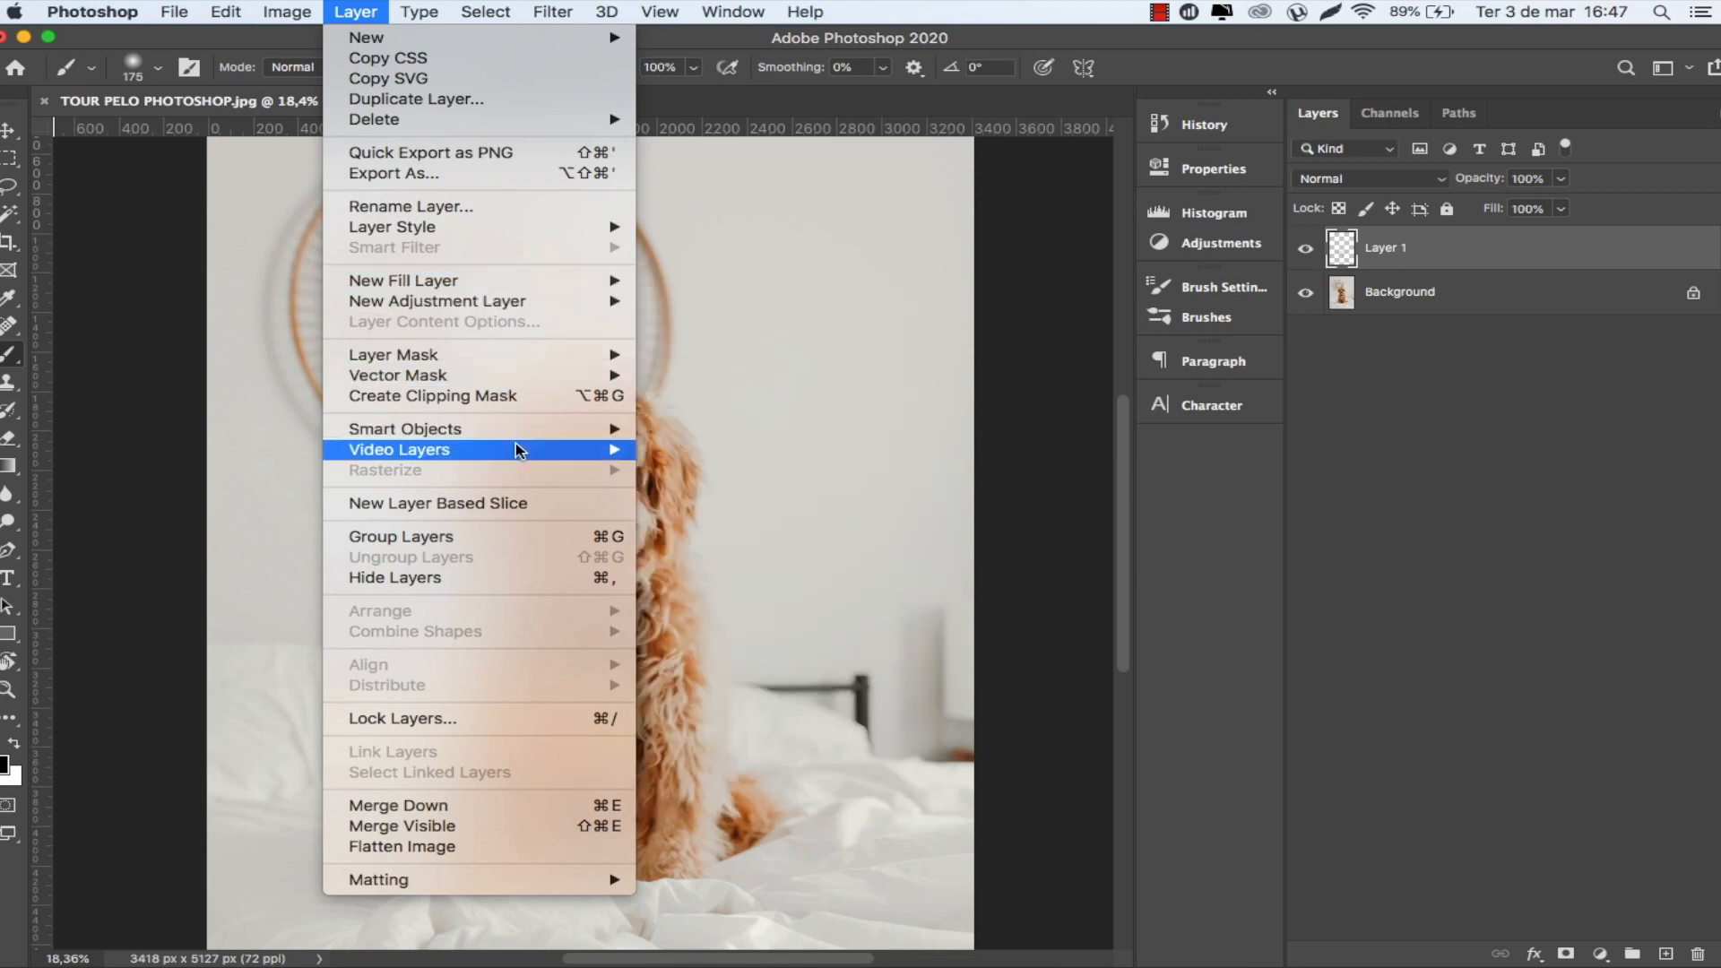
mouse_move(515, 447)
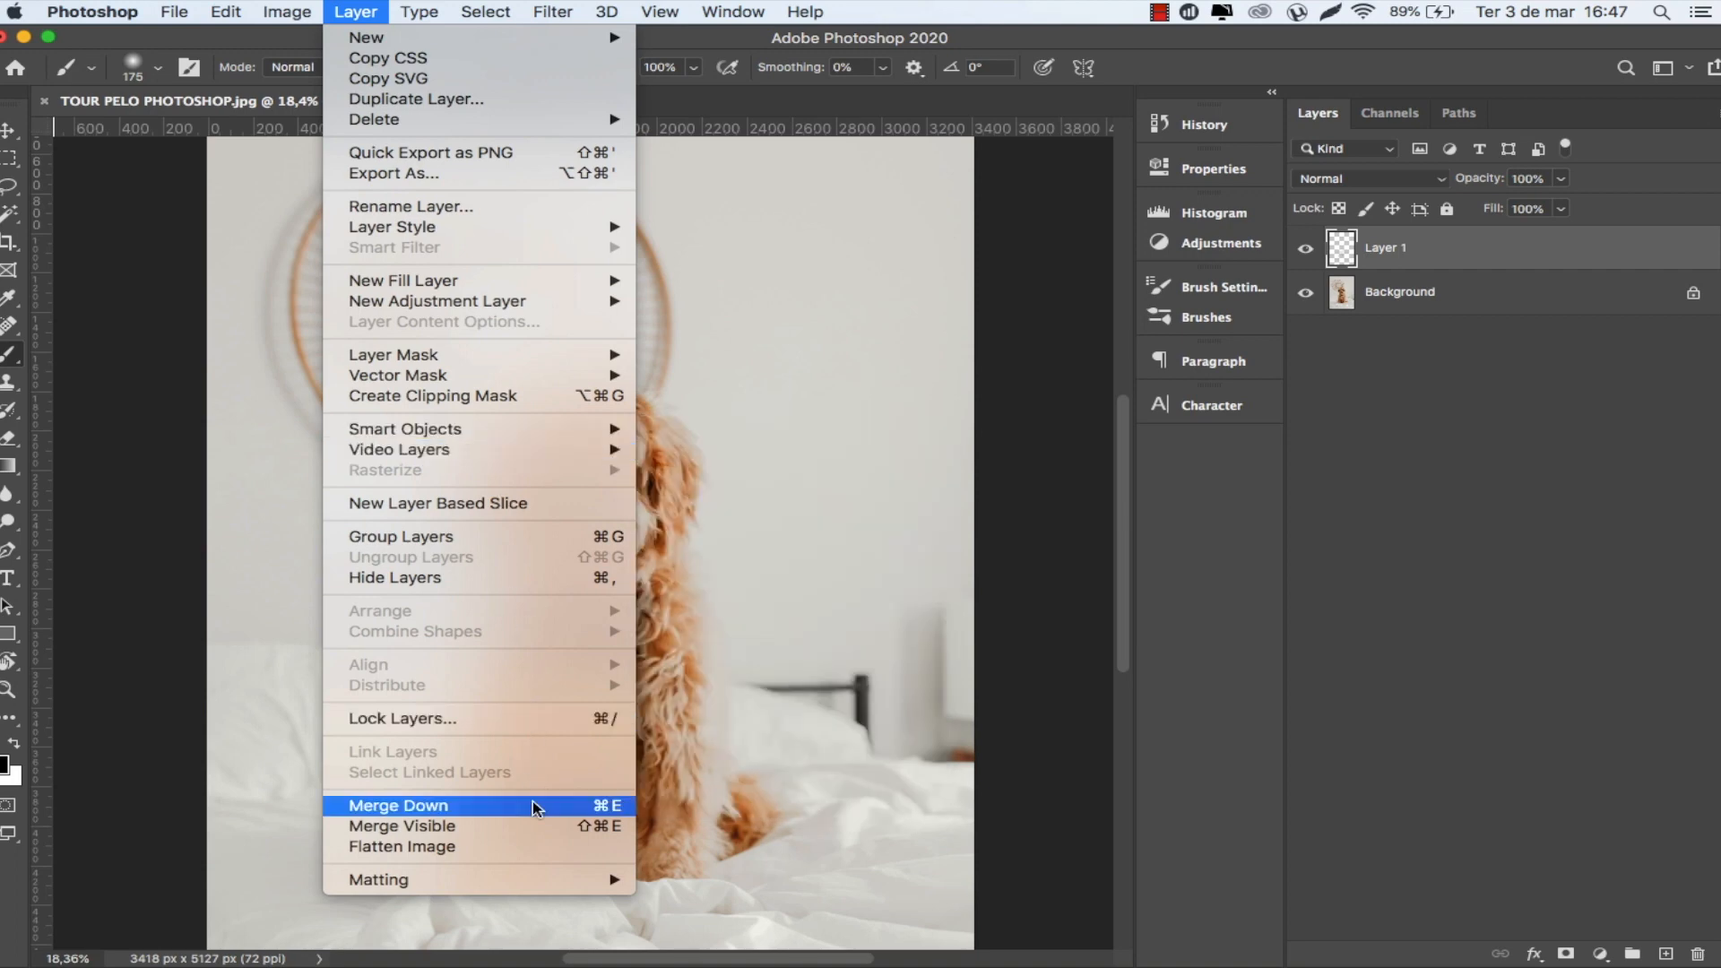
Review the available commands for type, selections, filters, 3D, view options, panels and workspaces.
mouse_move(431, 8)
mouse_move(482, 8)
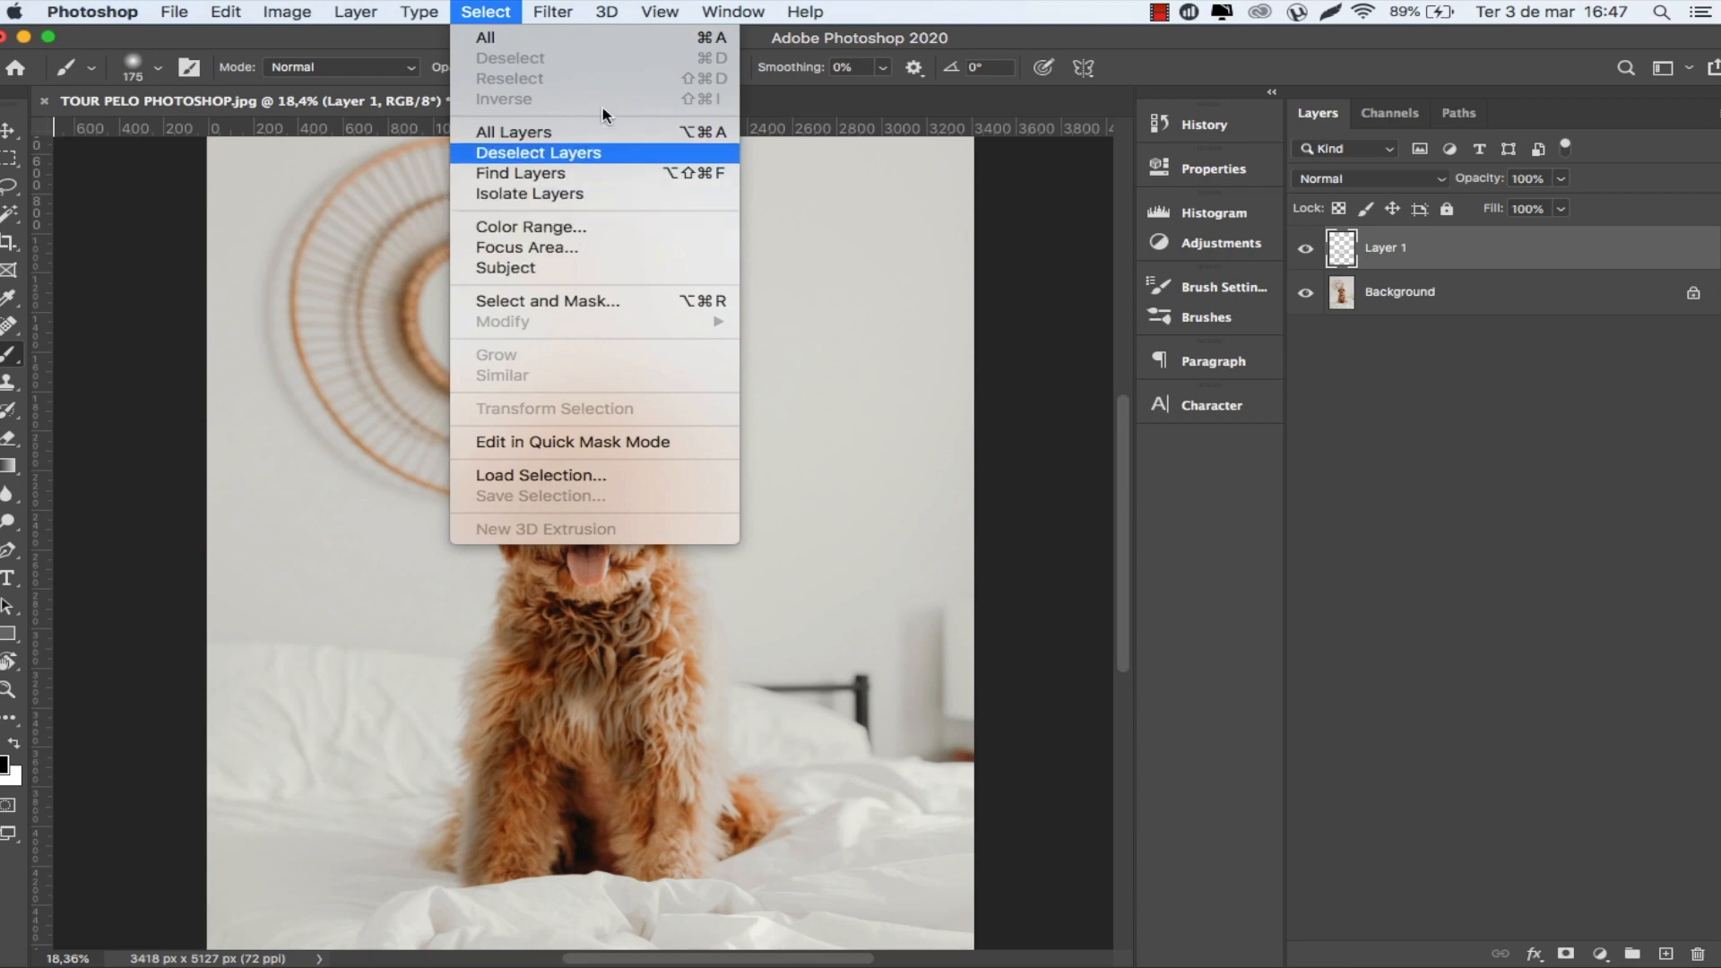
mouse_move(557, 7)
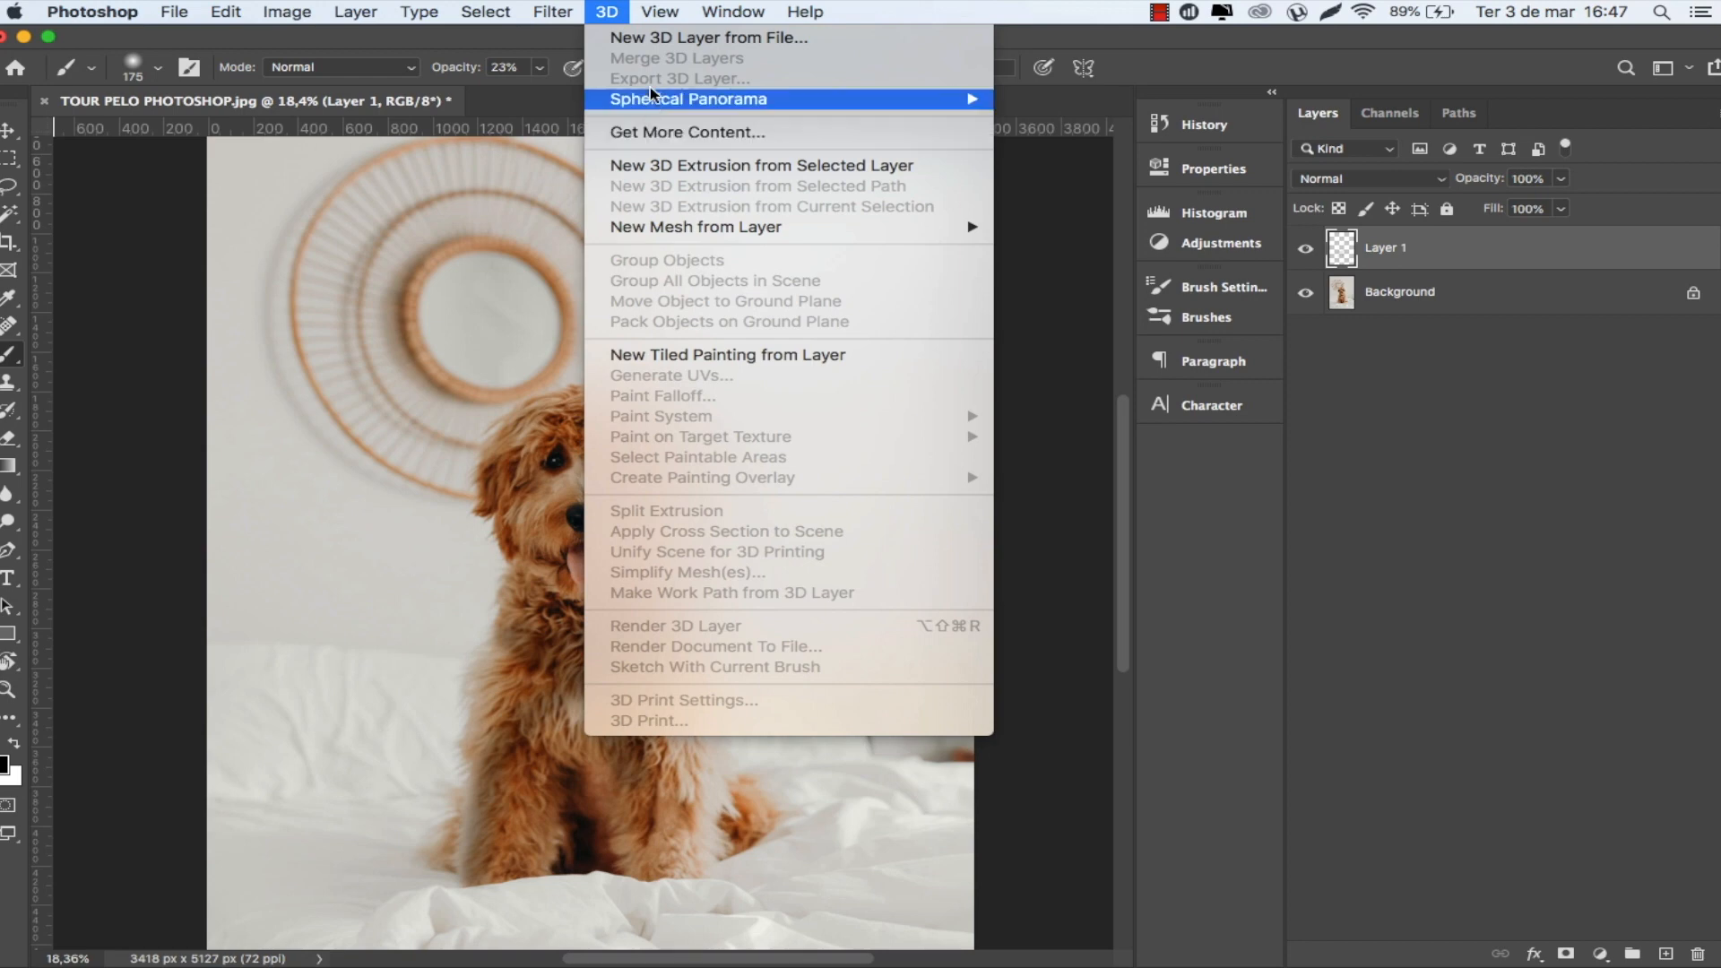
mouse_move(672, 7)
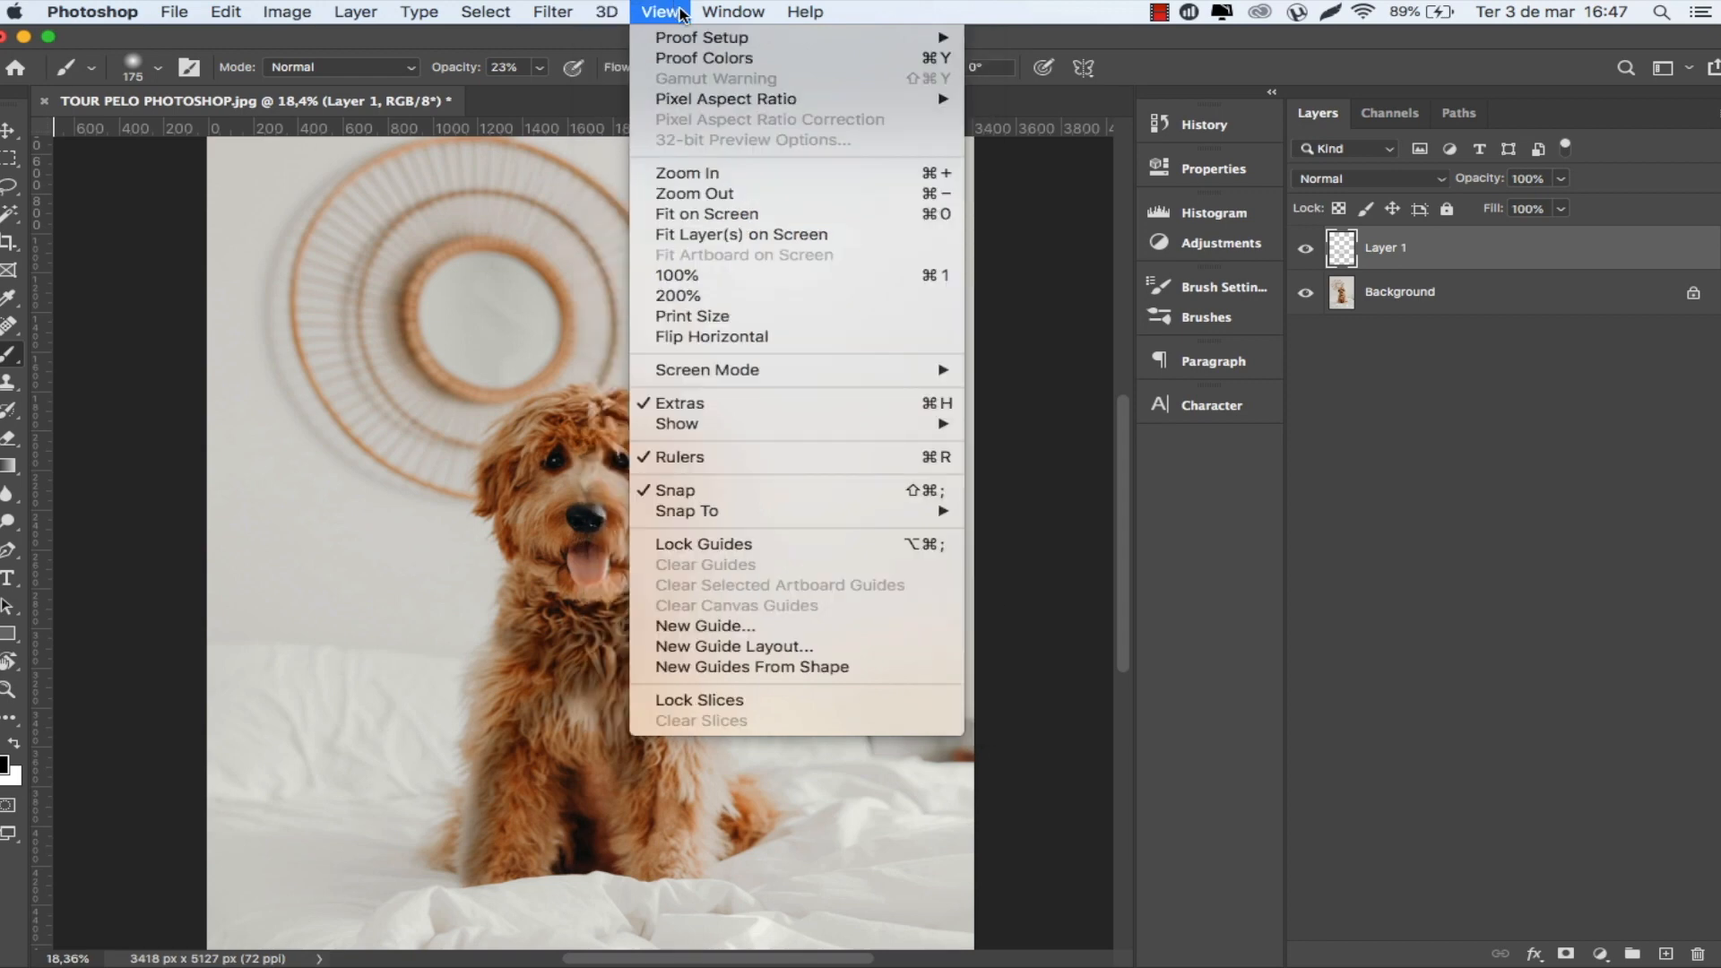
mouse_move(697, 38)
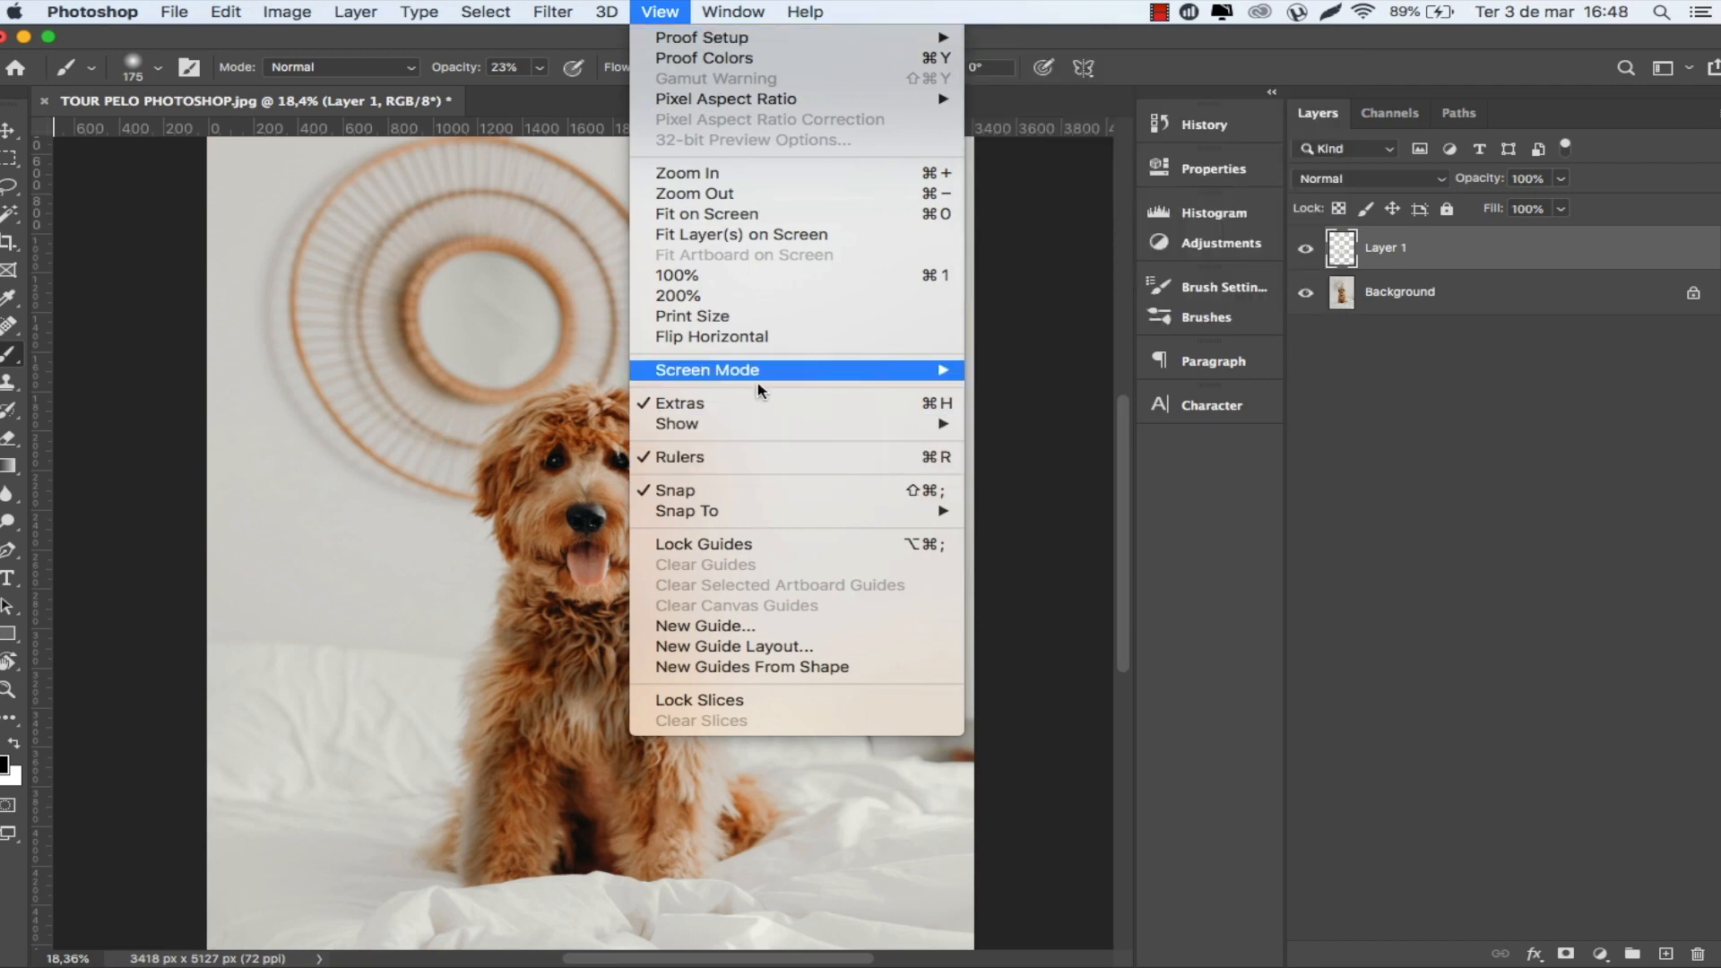
mouse_move(751, 431)
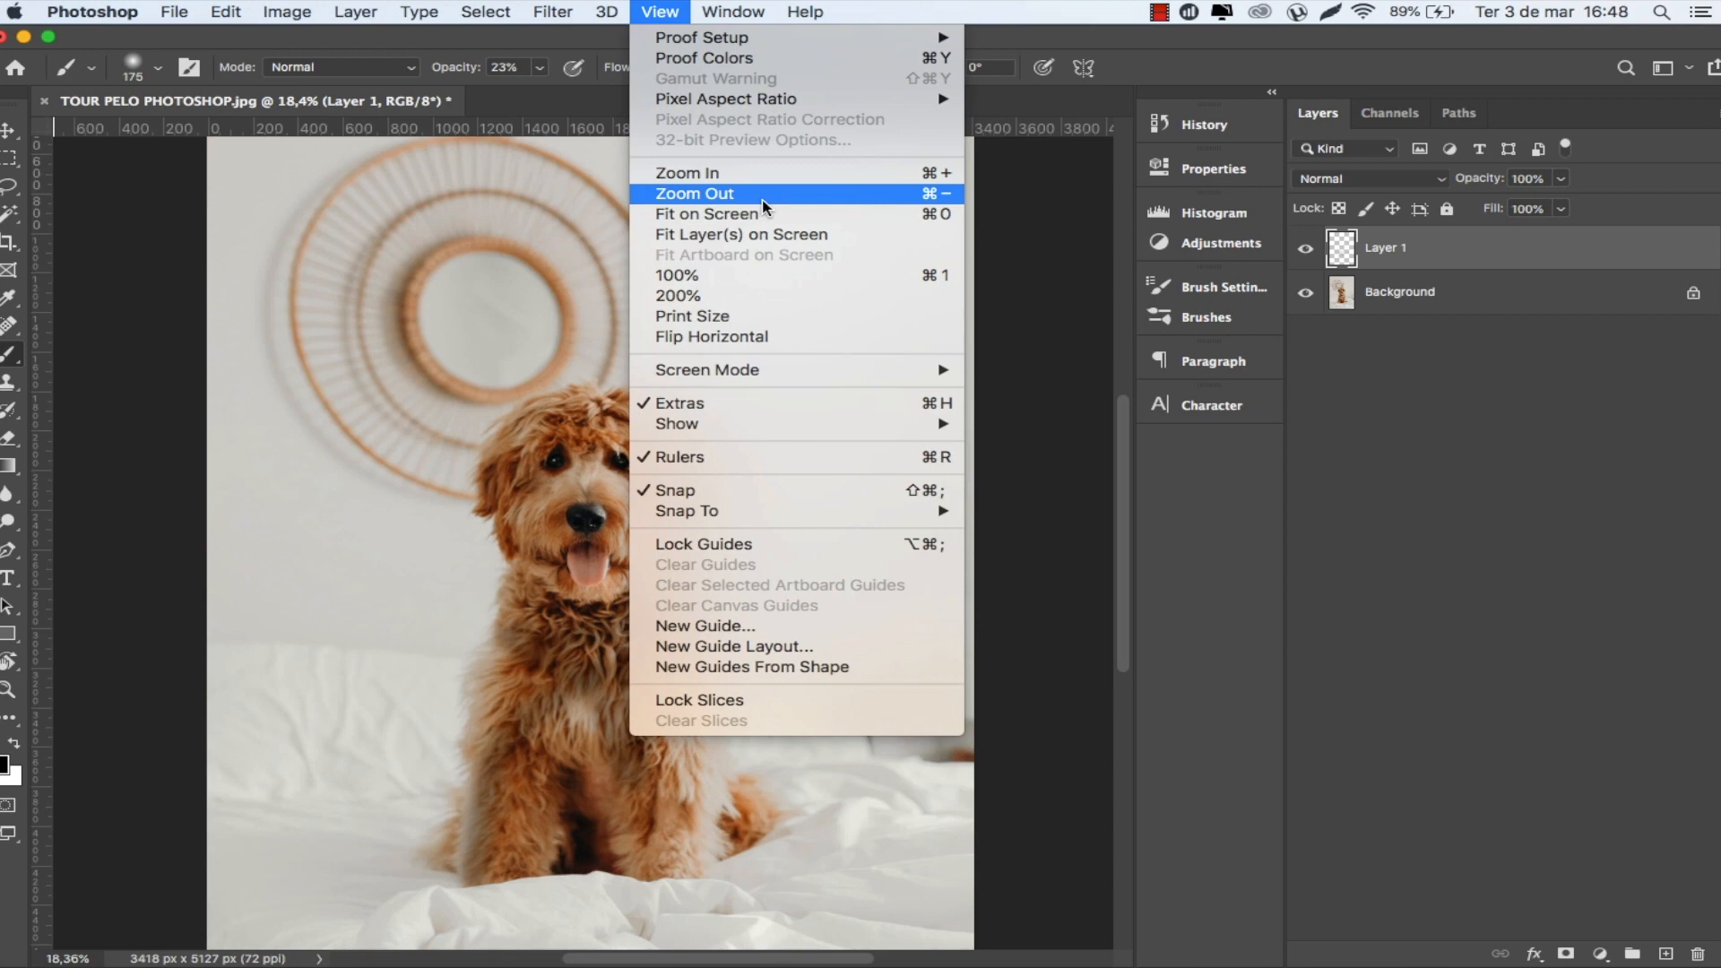
mouse_move(764, 41)
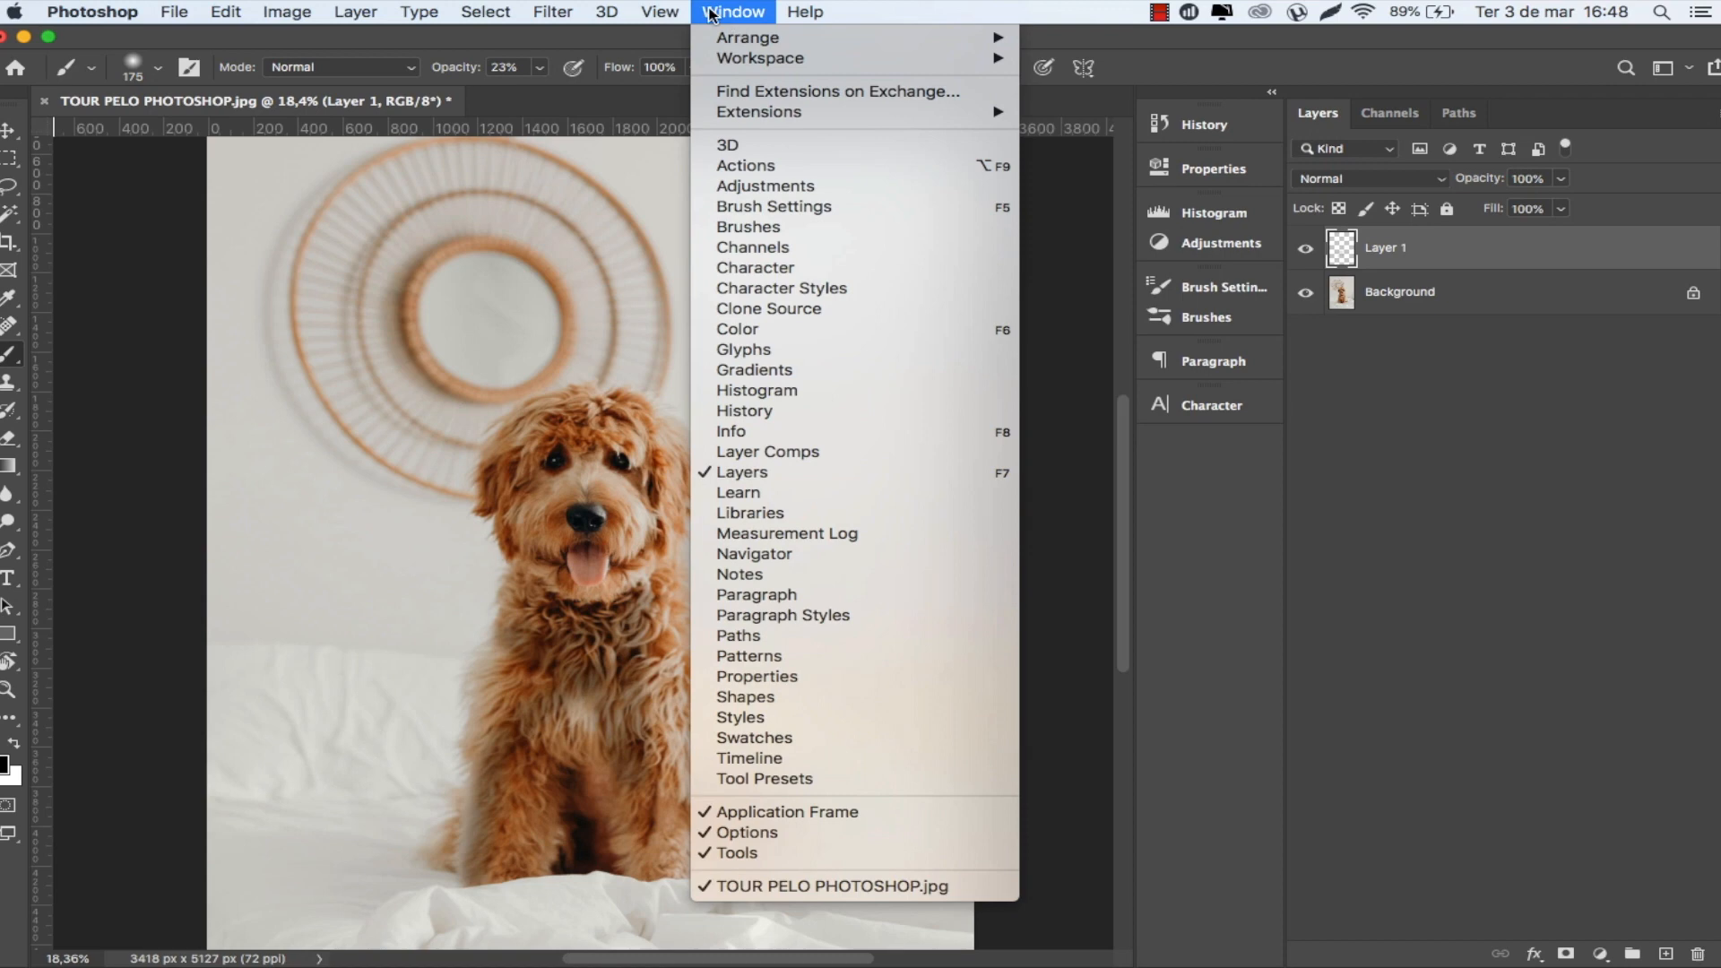
mouse_move(724, 10)
mouse_move(1007, 62)
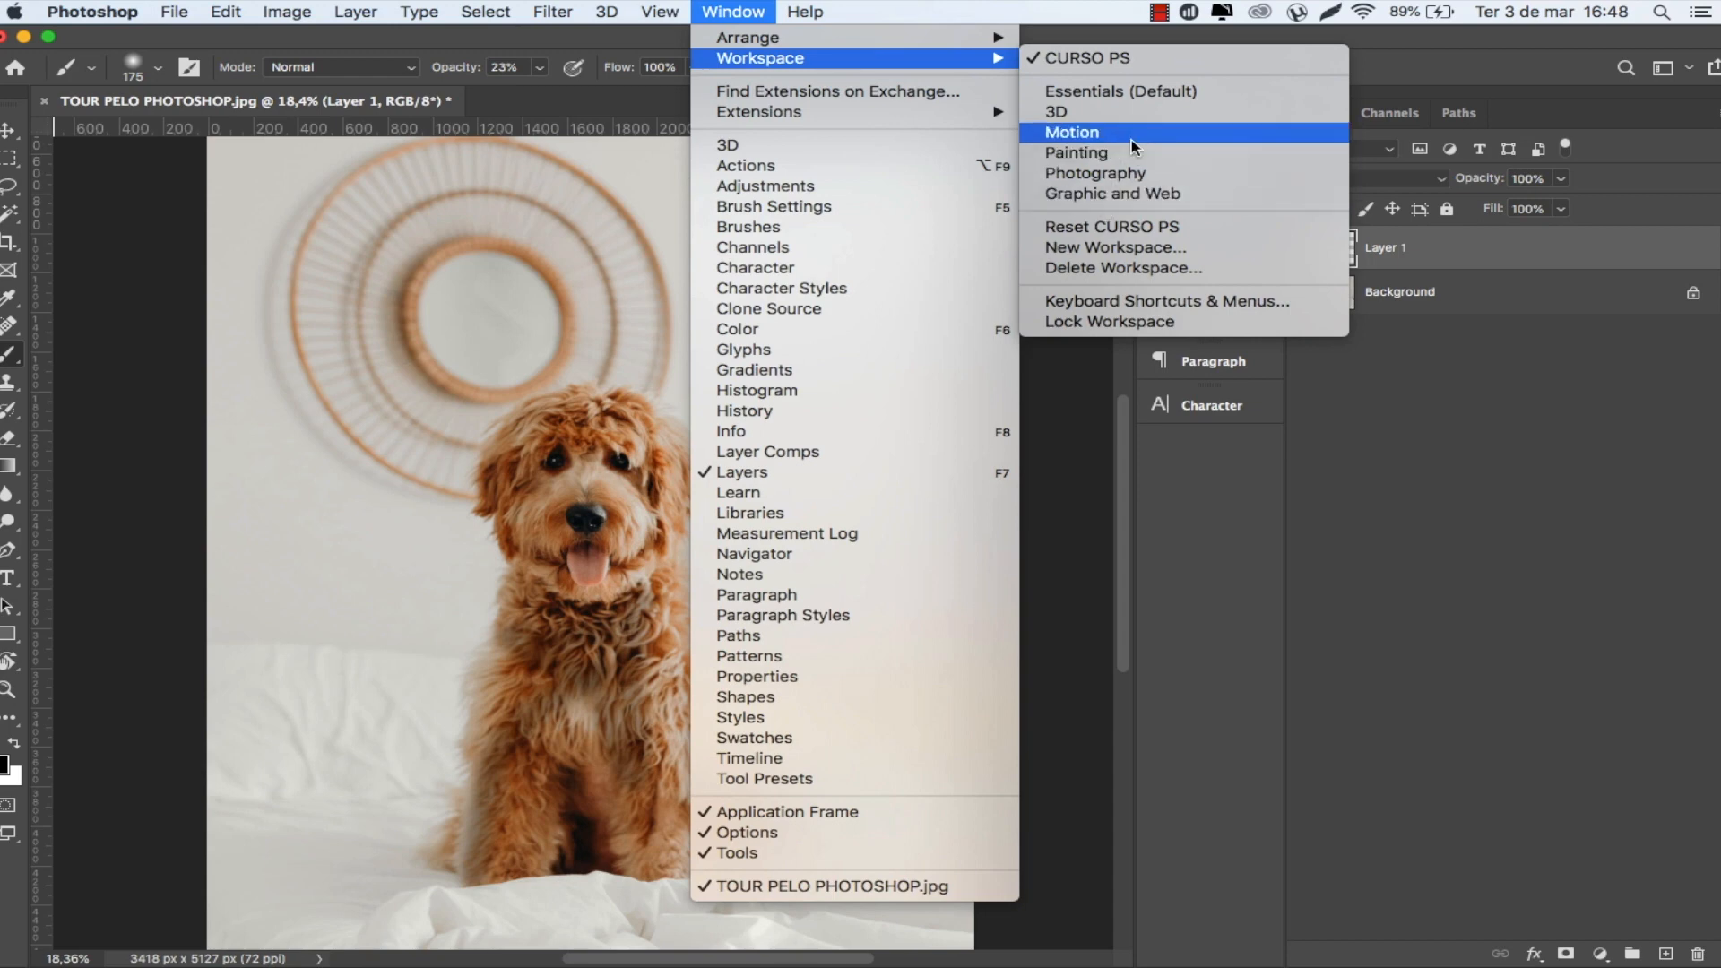
Search the application's help for commands matching "bru" and "as", and close the search without choosing a result.
click(827, 5)
click(817, 8)
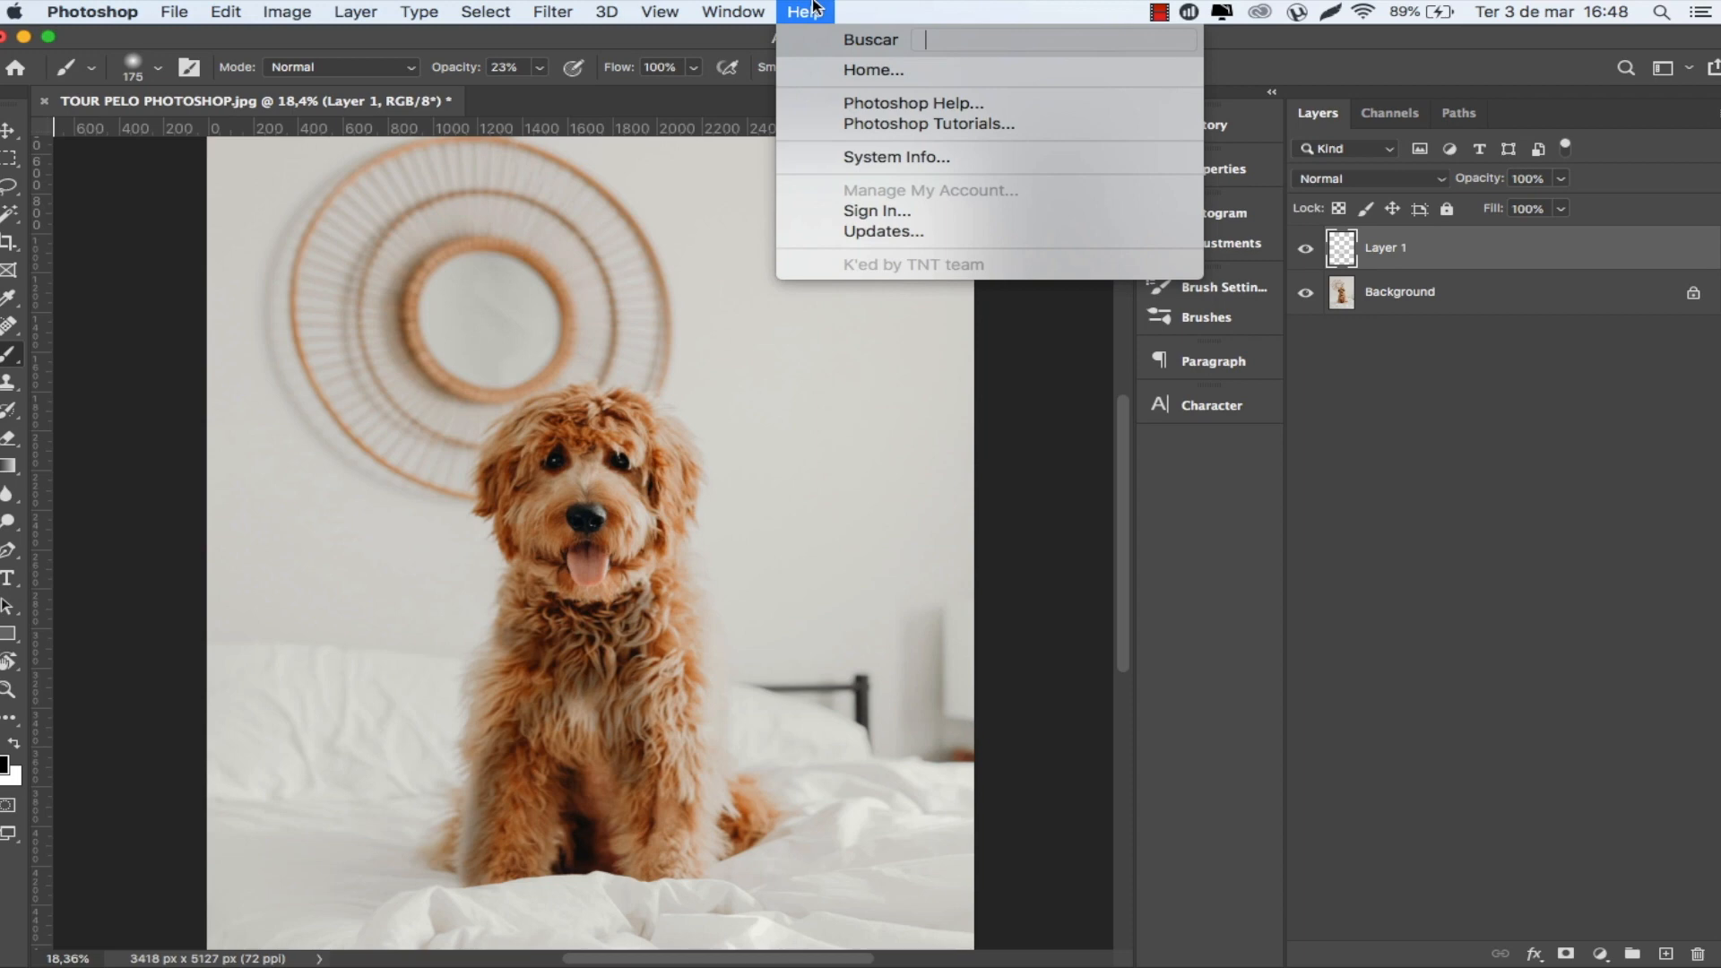
text(bru)
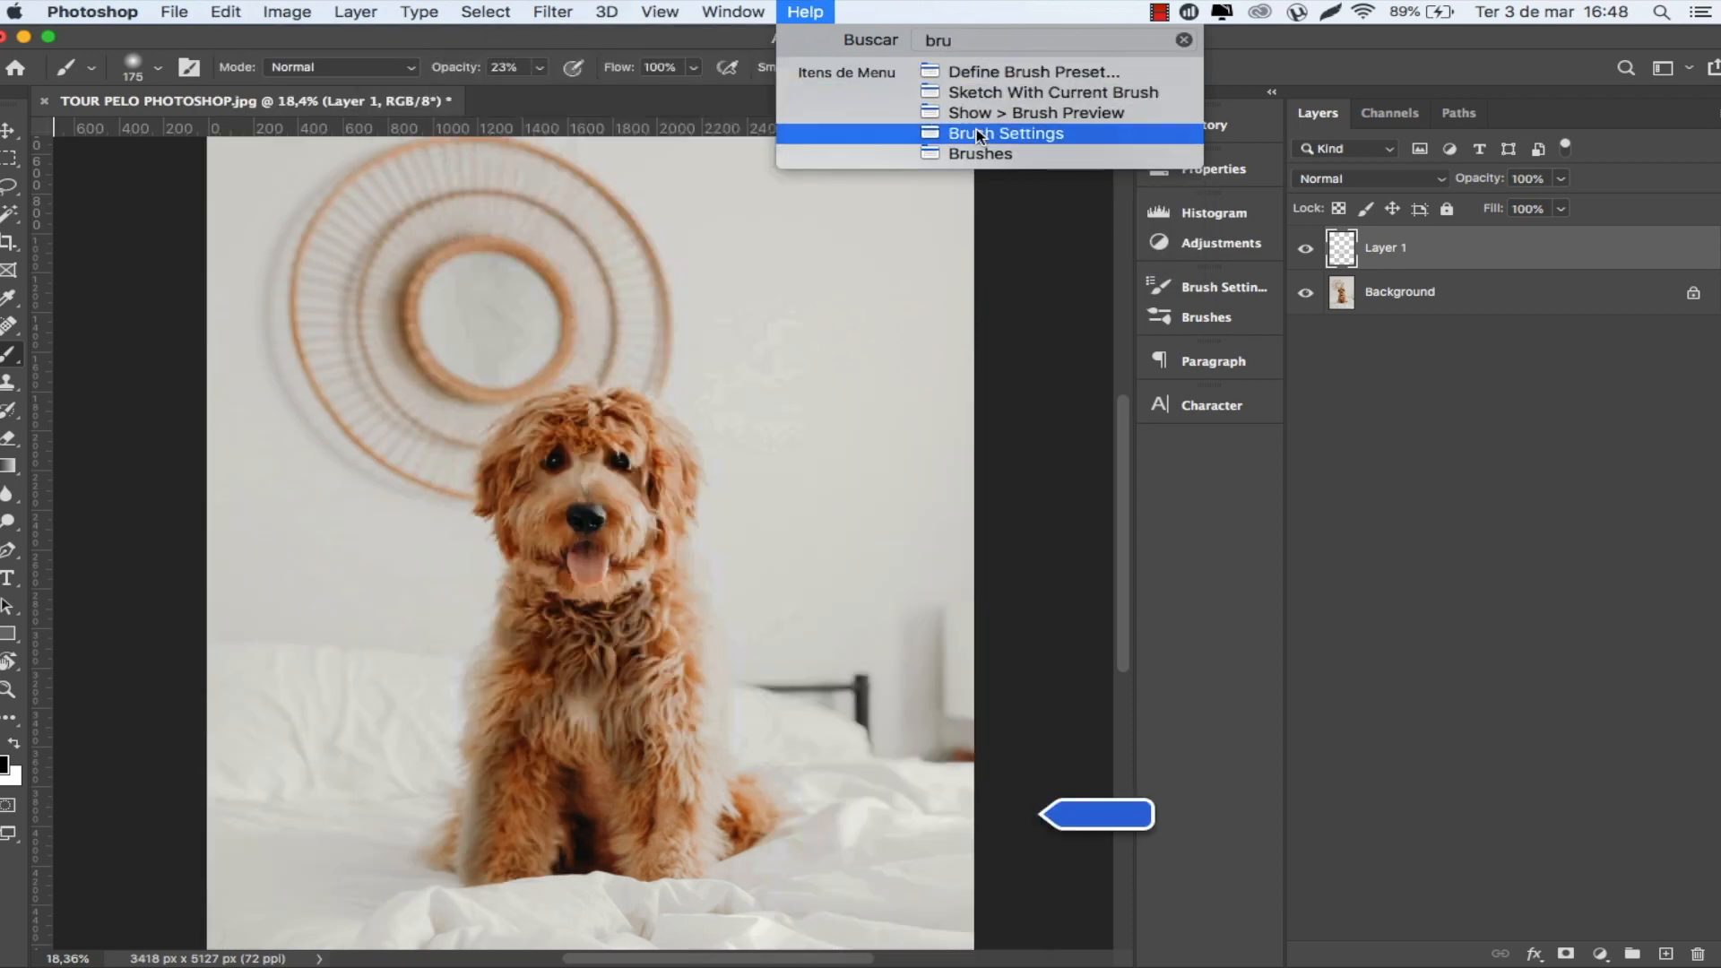
mouse_move(973, 156)
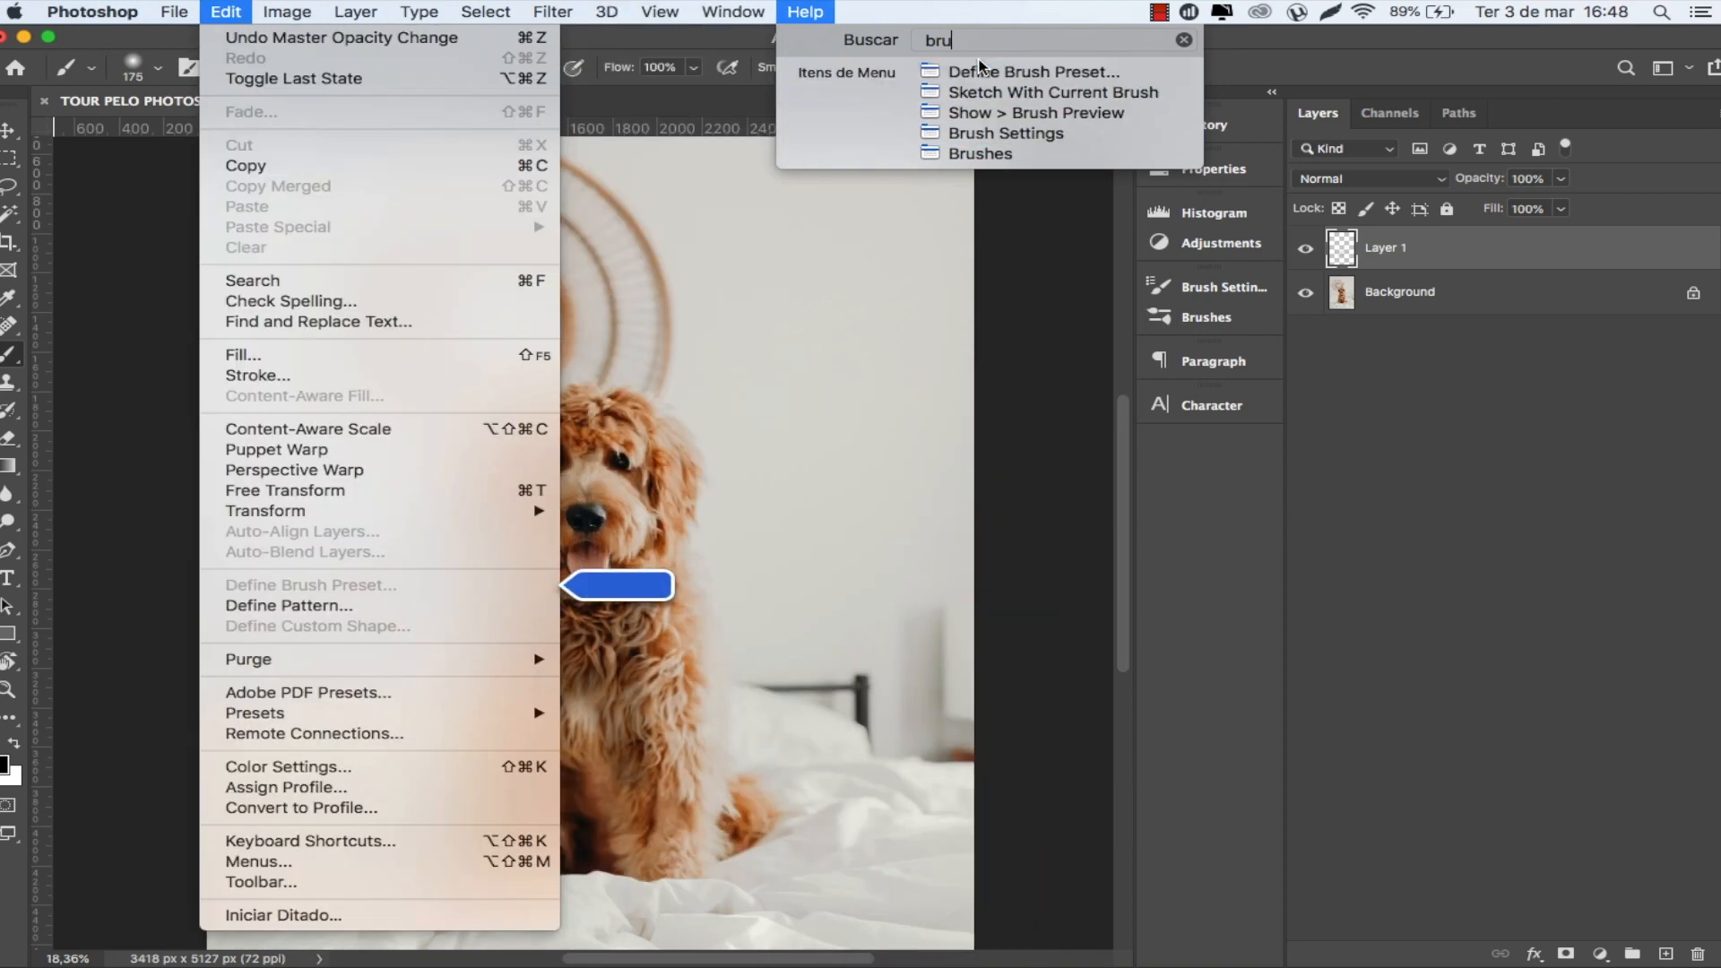
mouse_move(976, 105)
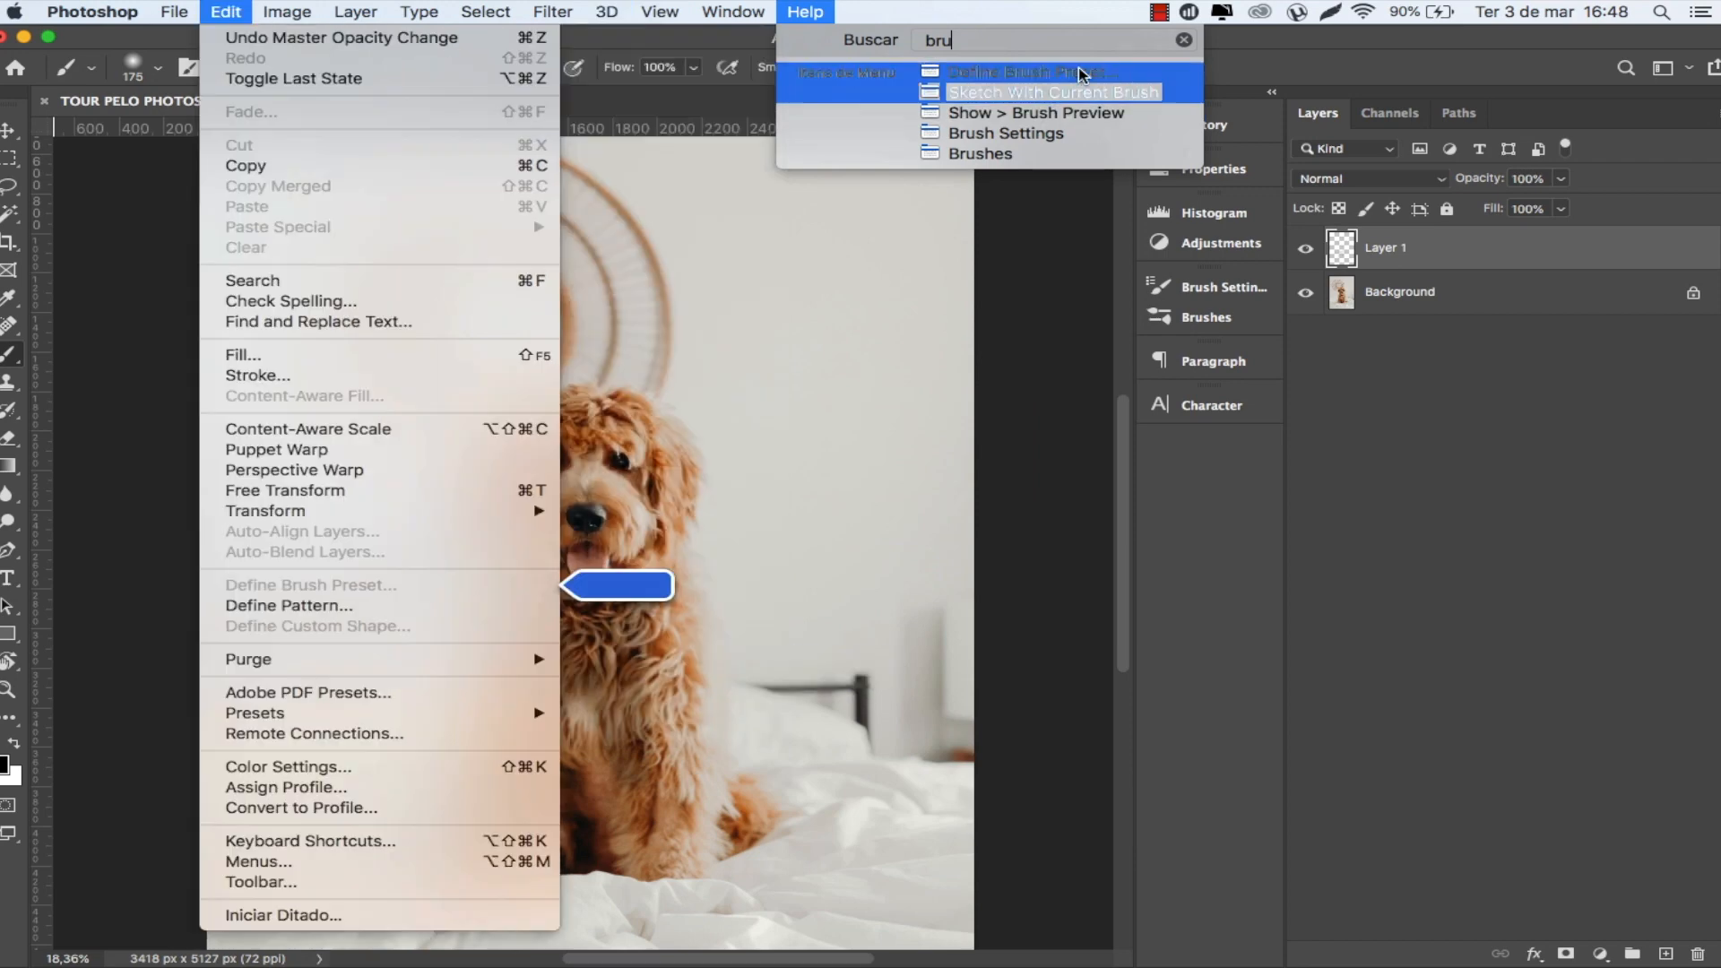
text(as)
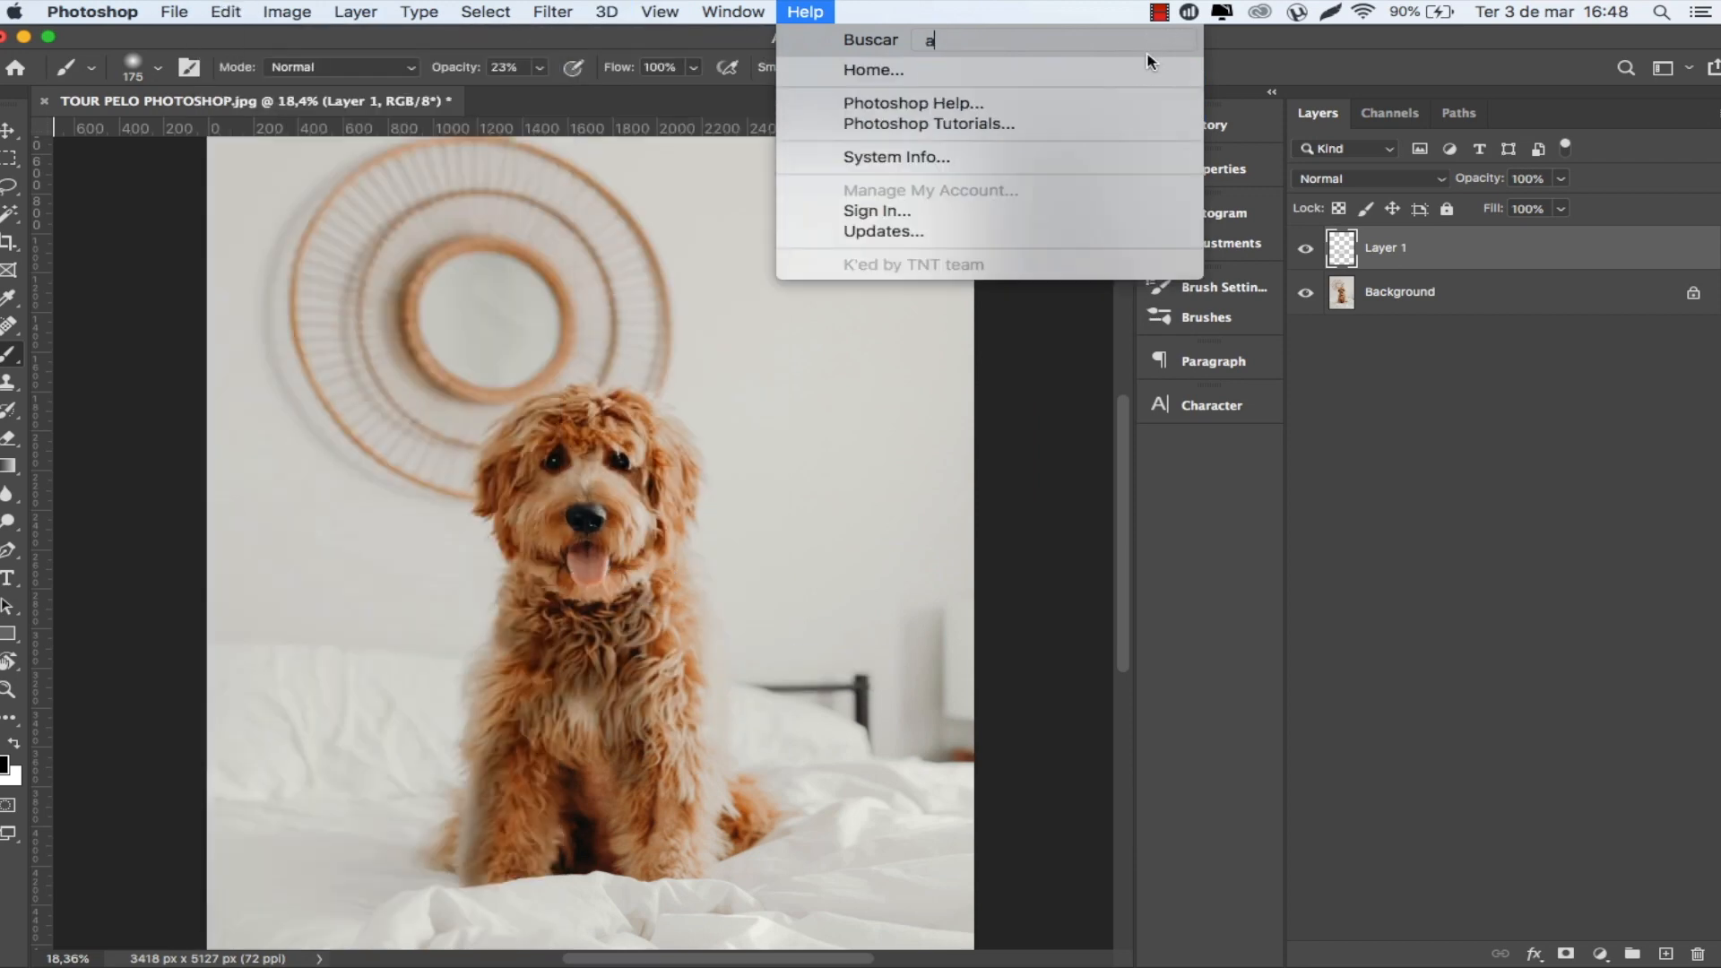
mouse_move(1060, 199)
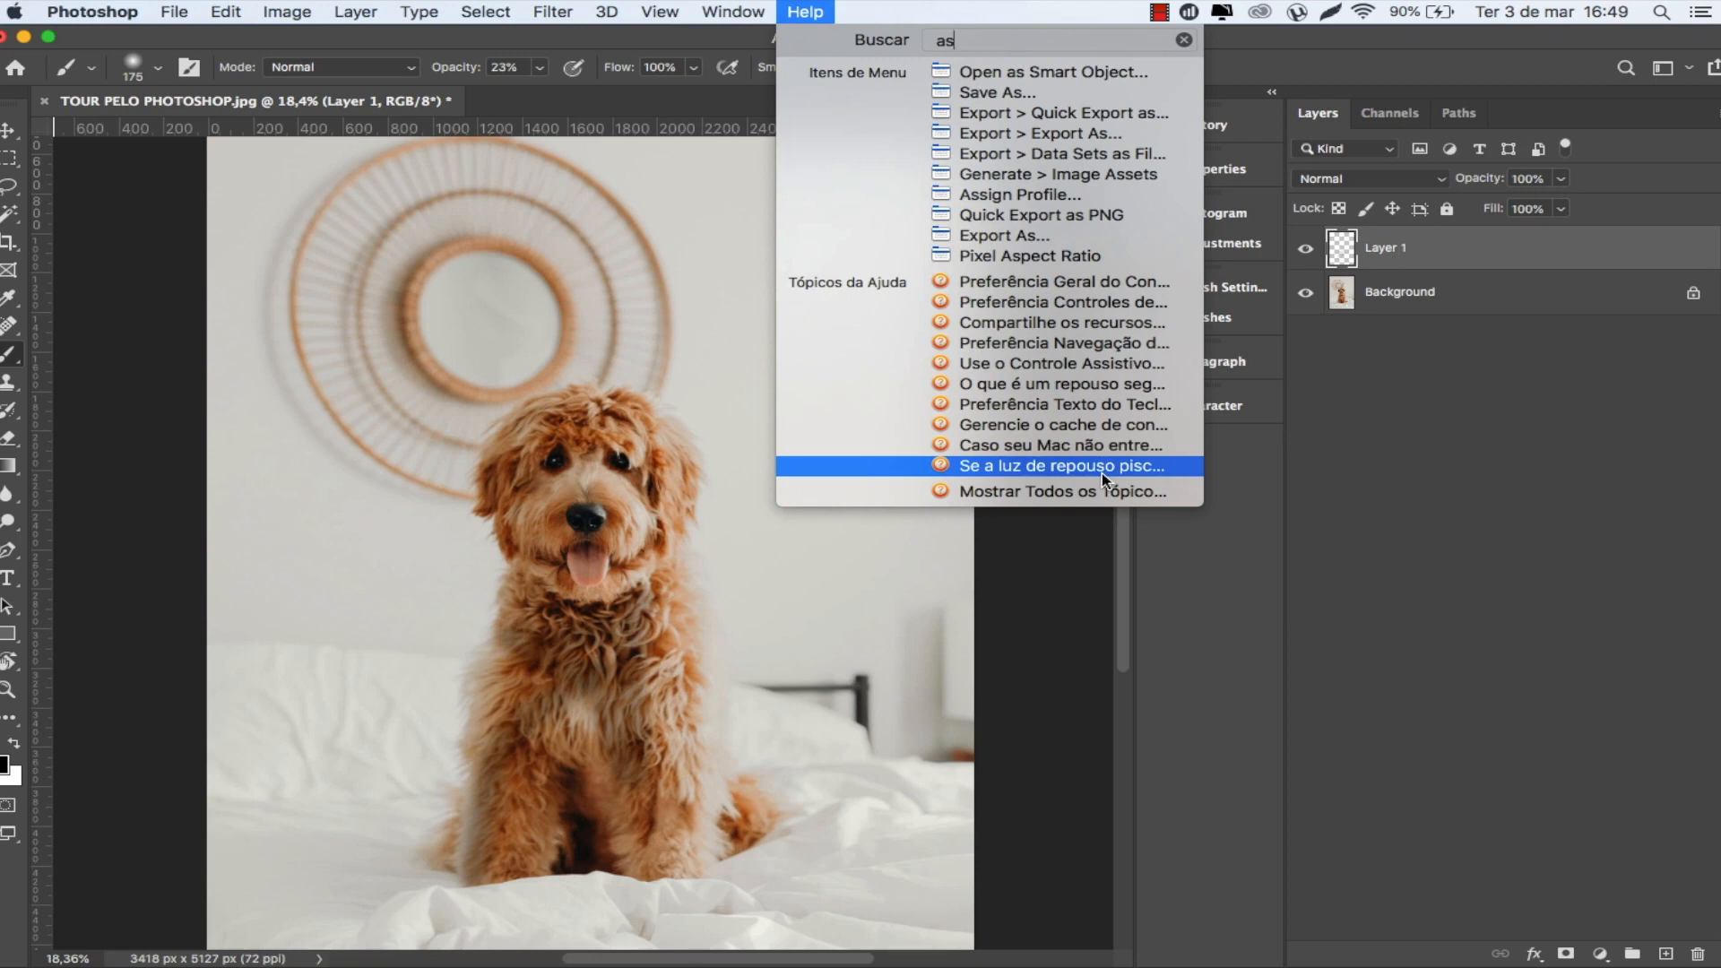
click(1114, 619)
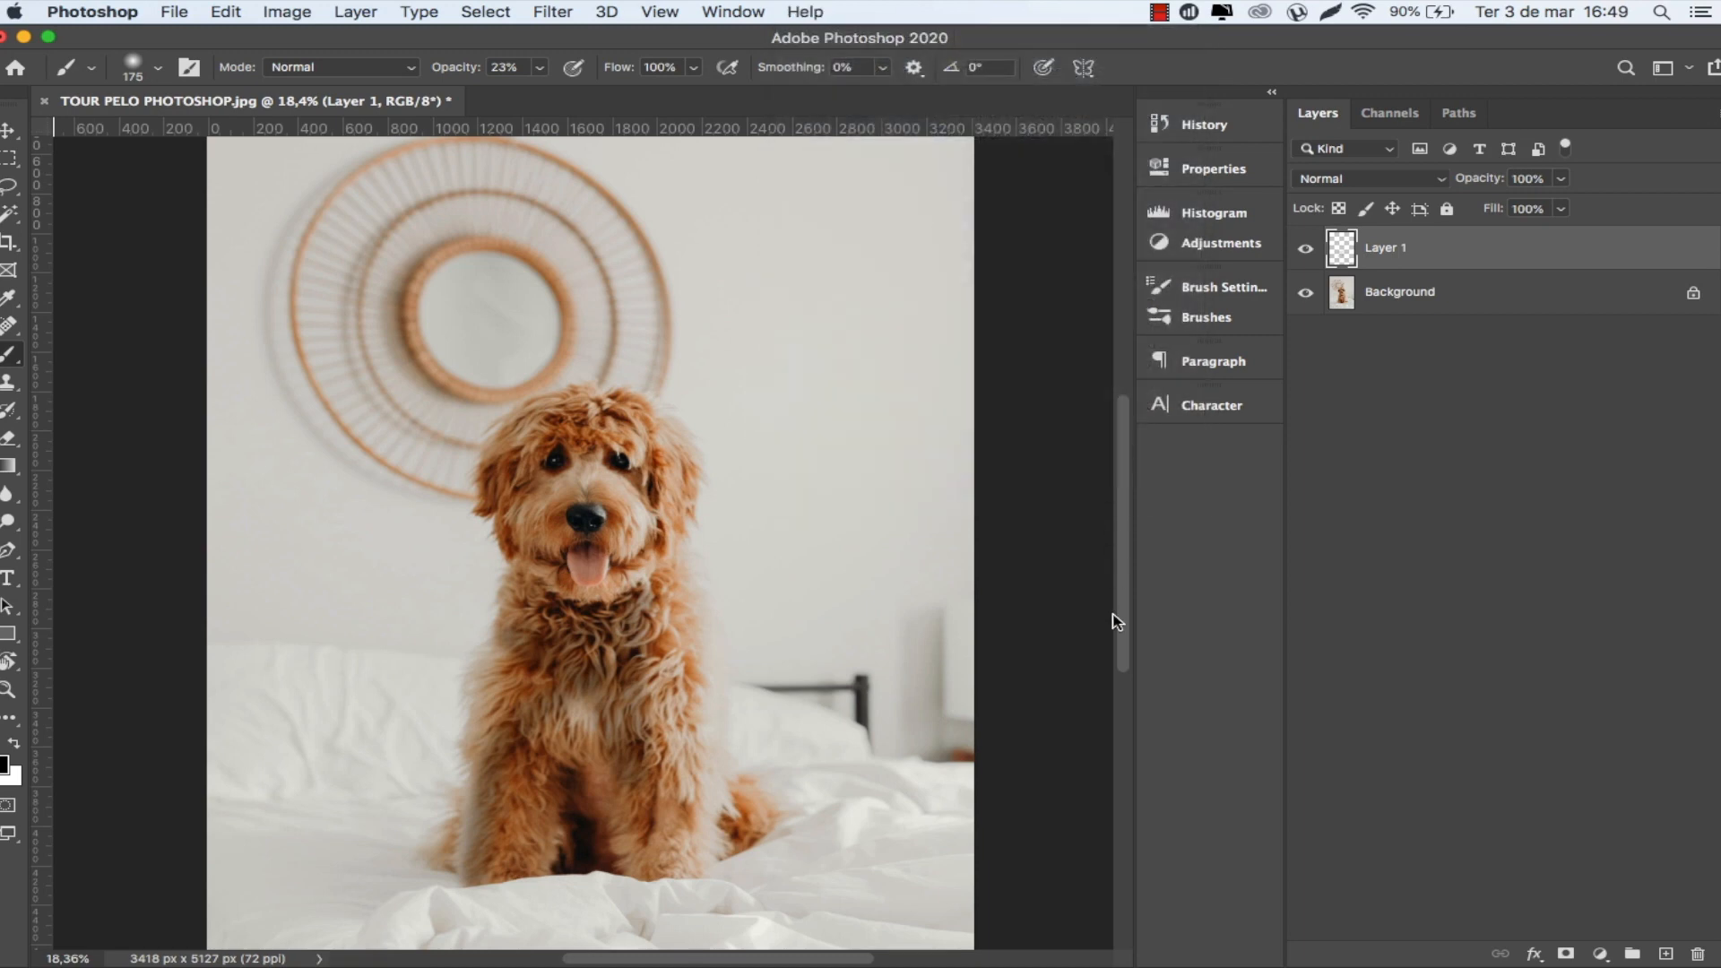